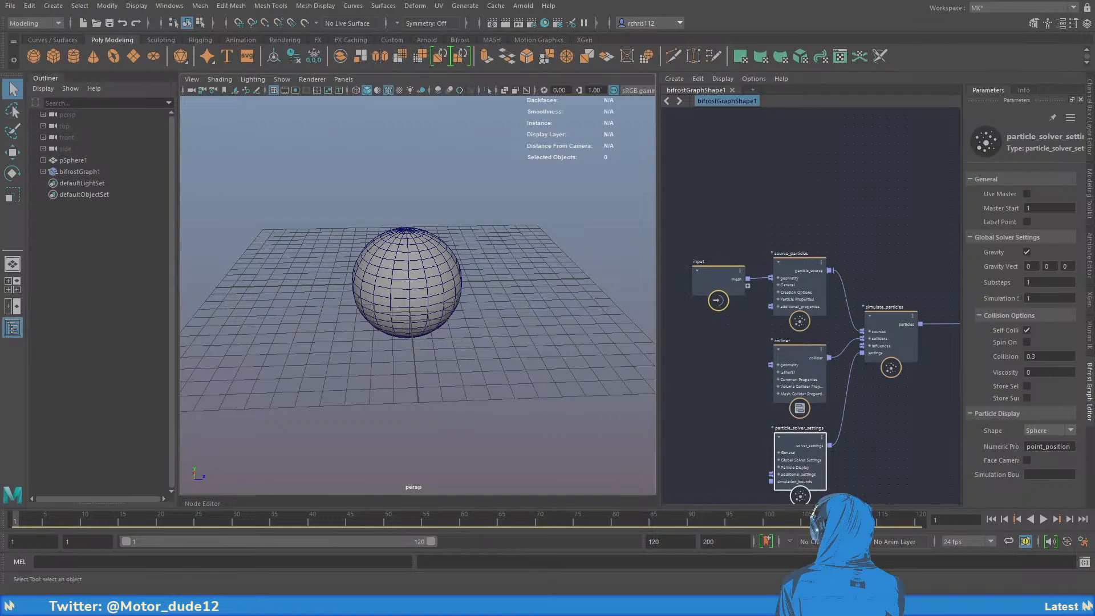
Delete one lengthwise half of the sphere's faces, selecting them in the side view
left_click_drag(467, 257, 512, 316, "alt")
key("space")
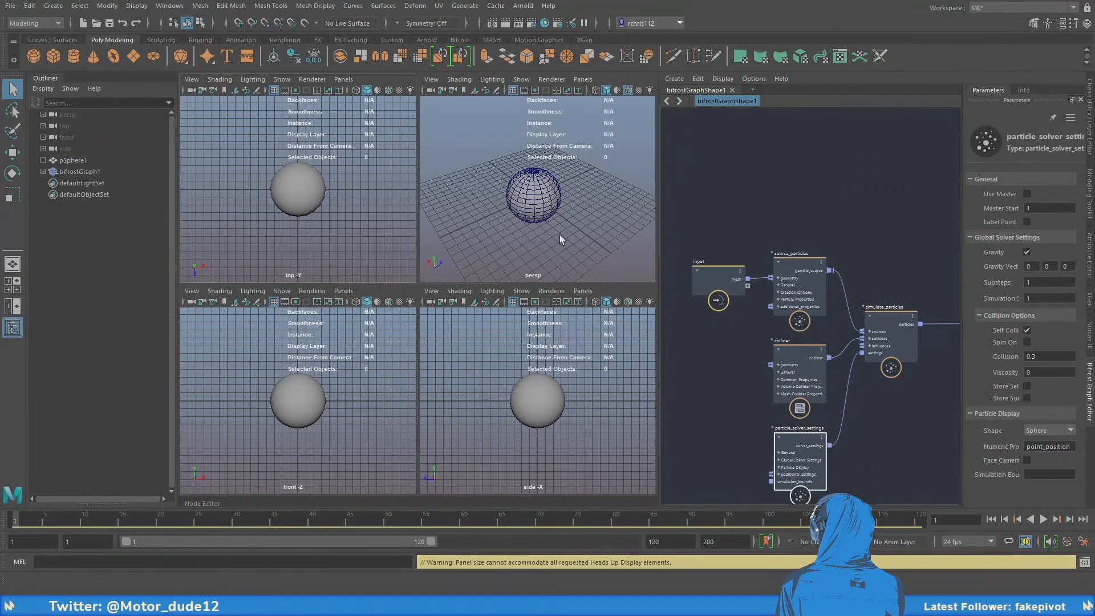
scroll(559, 235, "down", 3)
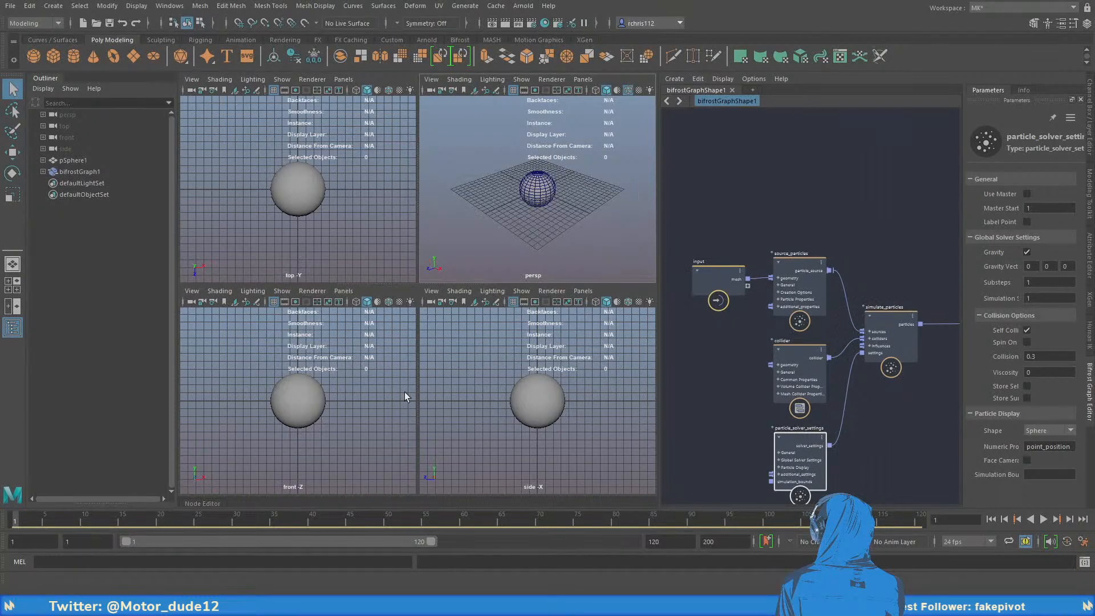
left_click(536, 415)
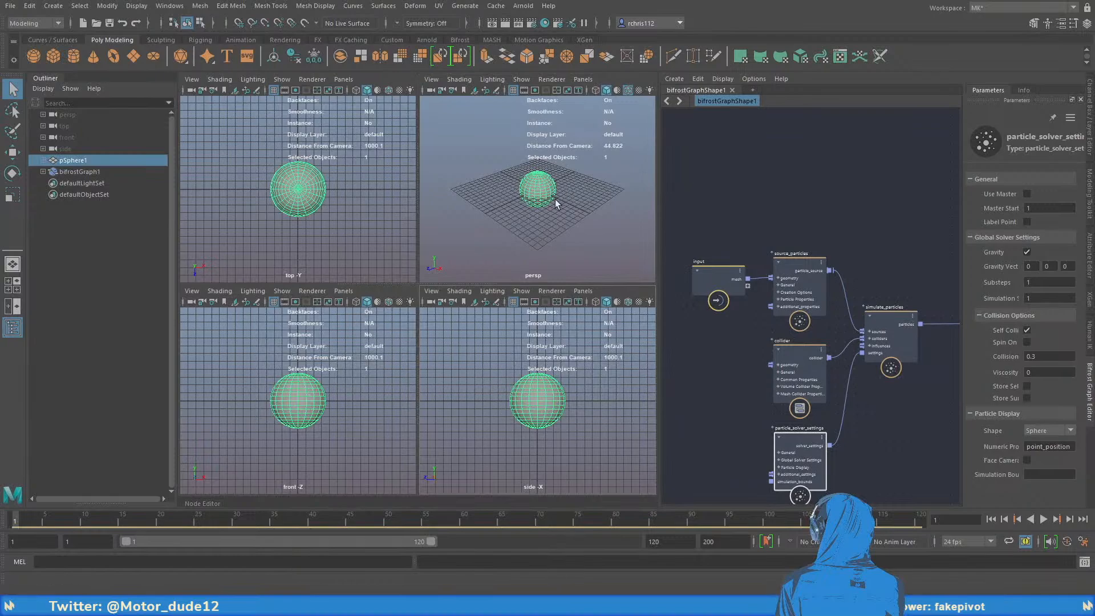
key("space")
left_click_drag(541, 228, 446, 285, "alt")
right_click_drag(447, 305, 447, 321)
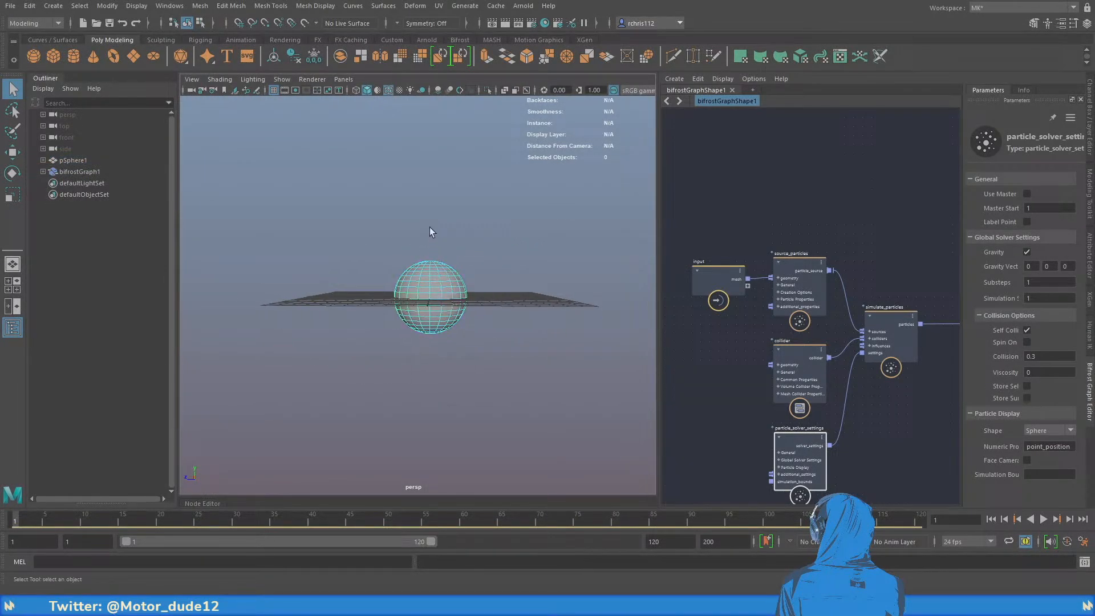
left_click_drag(429, 222, 495, 377)
key("space")
key("f")
key("space")
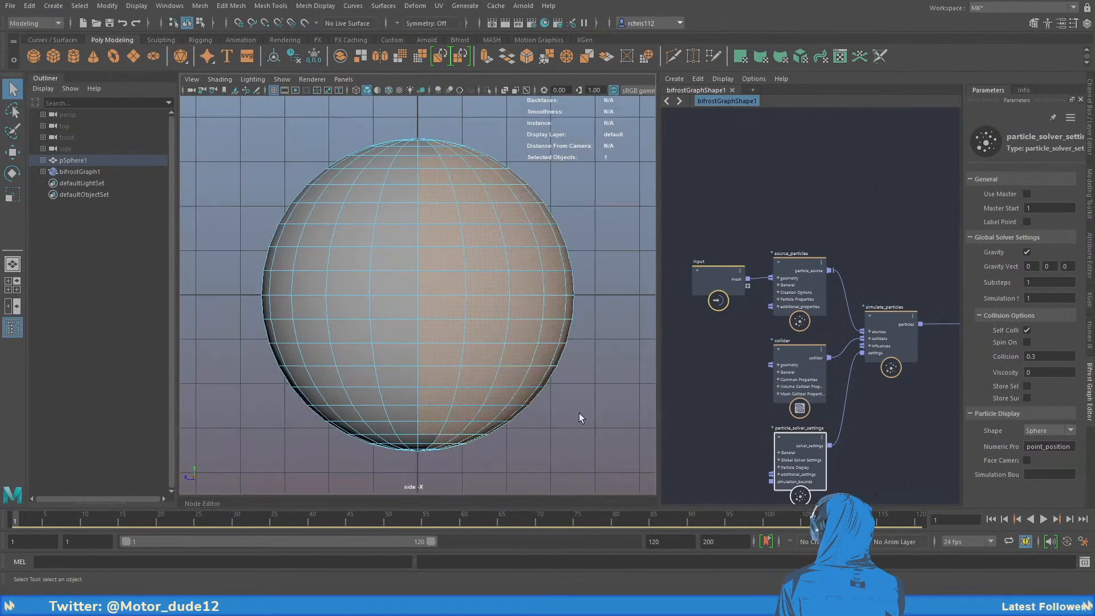
scroll(579, 413, "down", 5)
left_click_drag(496, 222, 515, 355, "alt")
key("Delete")
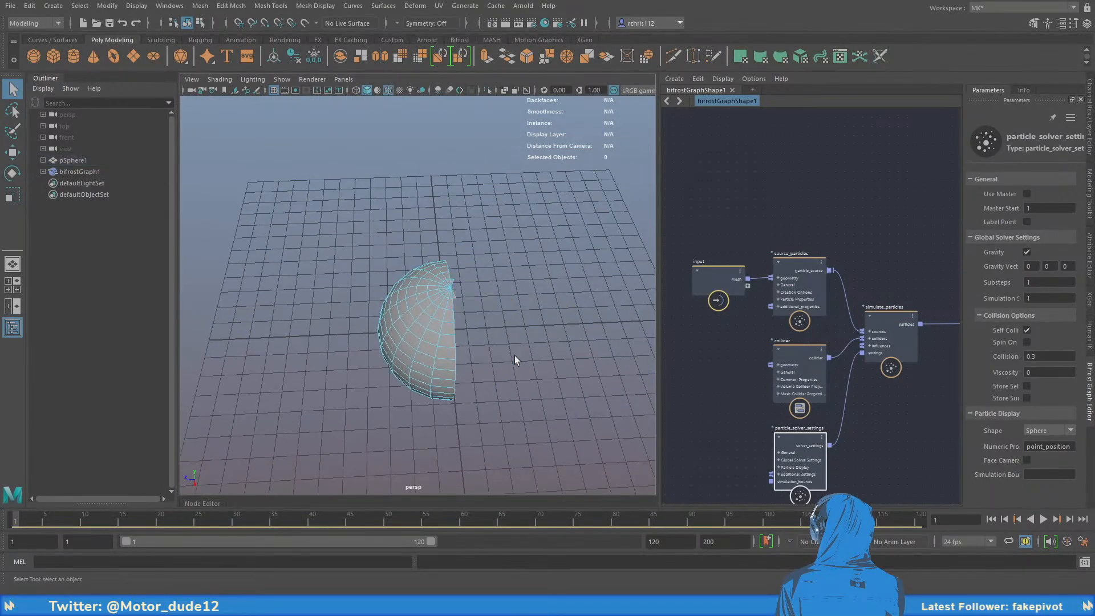
Delete the stray leftover faces around both poles along the half sphere's cut edge
left_click_drag(448, 342, 452, 365, "alt")
left_click(452, 365)
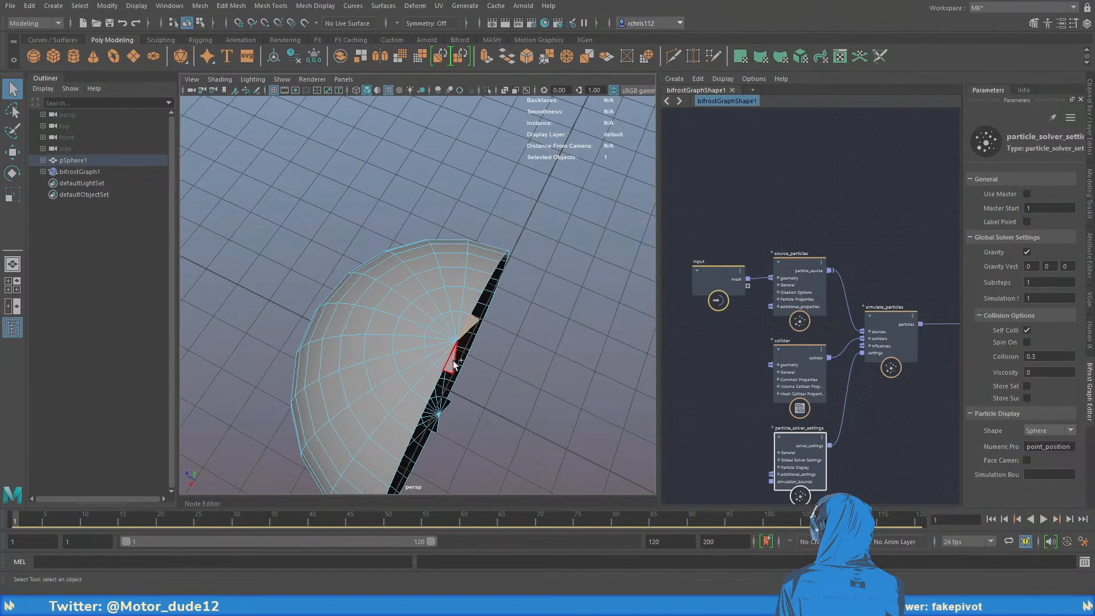
left_click(435, 434)
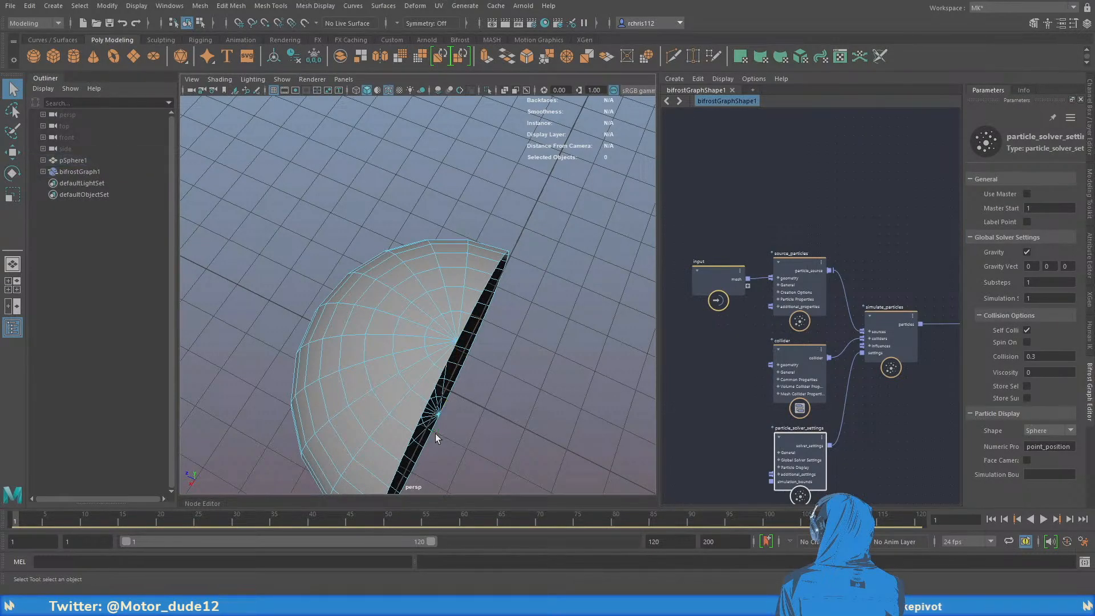
Scale the half sphere as an object into a tall, shallow oval head shape
right_click_drag(402, 275, 423, 262)
key("r")
left_click_drag(408, 343, 569, 333, "alt")
key("q")
key("r")
mouse_move(426, 317)
left_mouse_down("alt")
mouse_move(513, 361)
mouse_move(516, 375)
mouse_move(443, 371)
mouse_move(432, 320)
left_mouse_up("alt")
key("q")
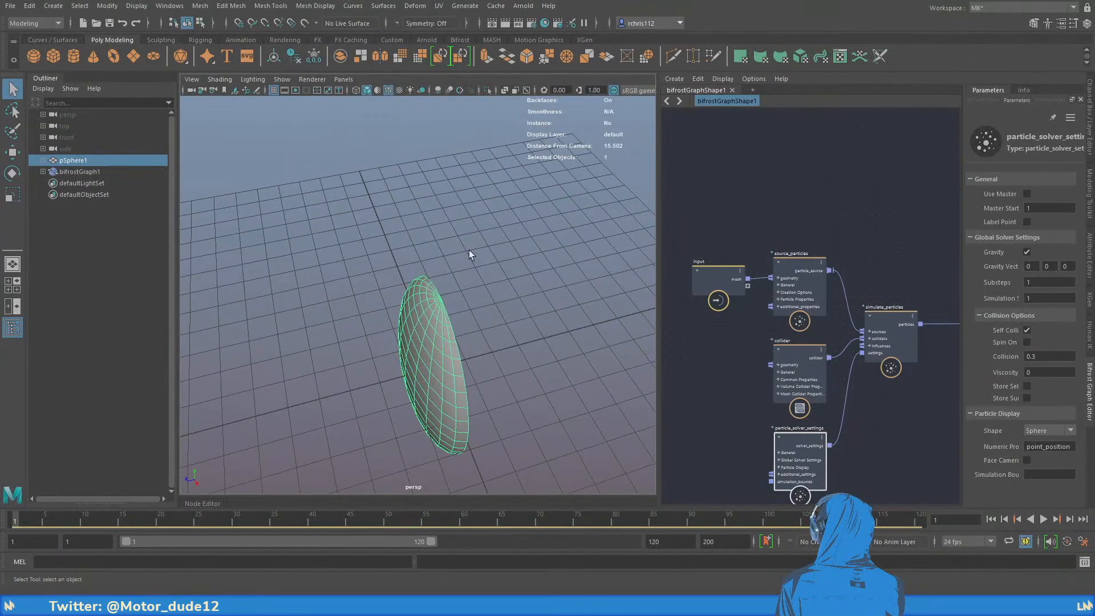
left_click_drag(469, 250, 529, 310, "alt")
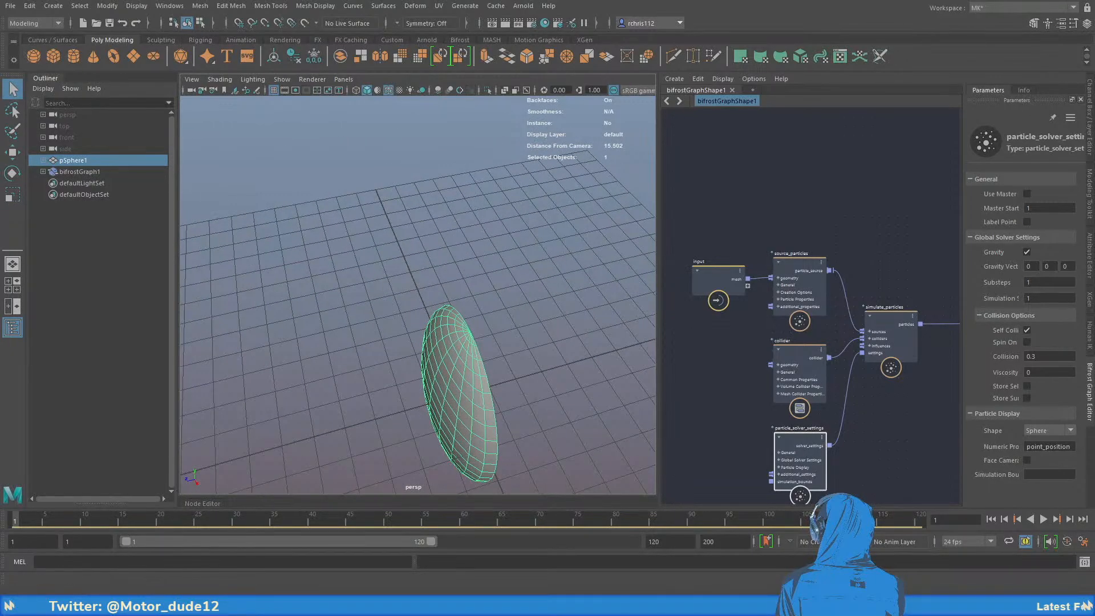
left_click_drag(617, 481, 593, 261, "alt")
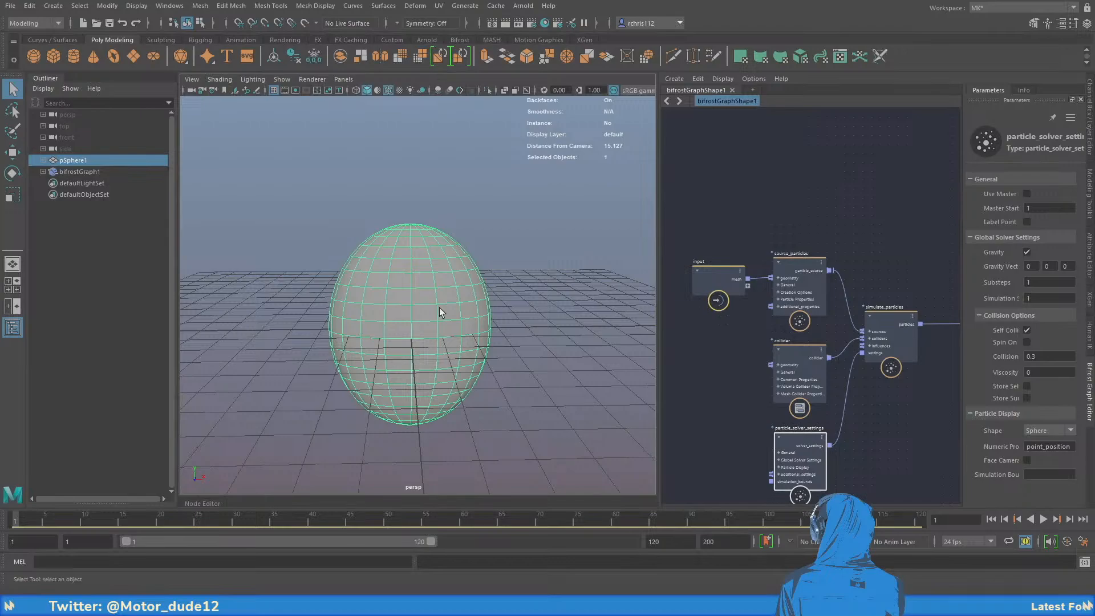
left_click_drag(400, 336, 424, 366, "alt")
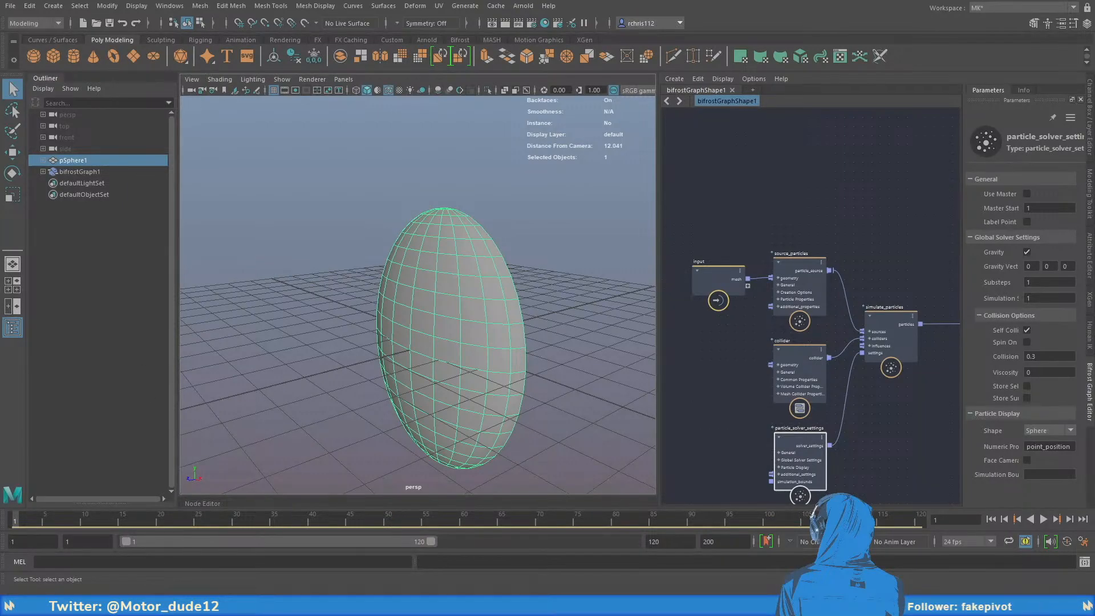
left_click_drag(424, 366, 319, 269, "alt")
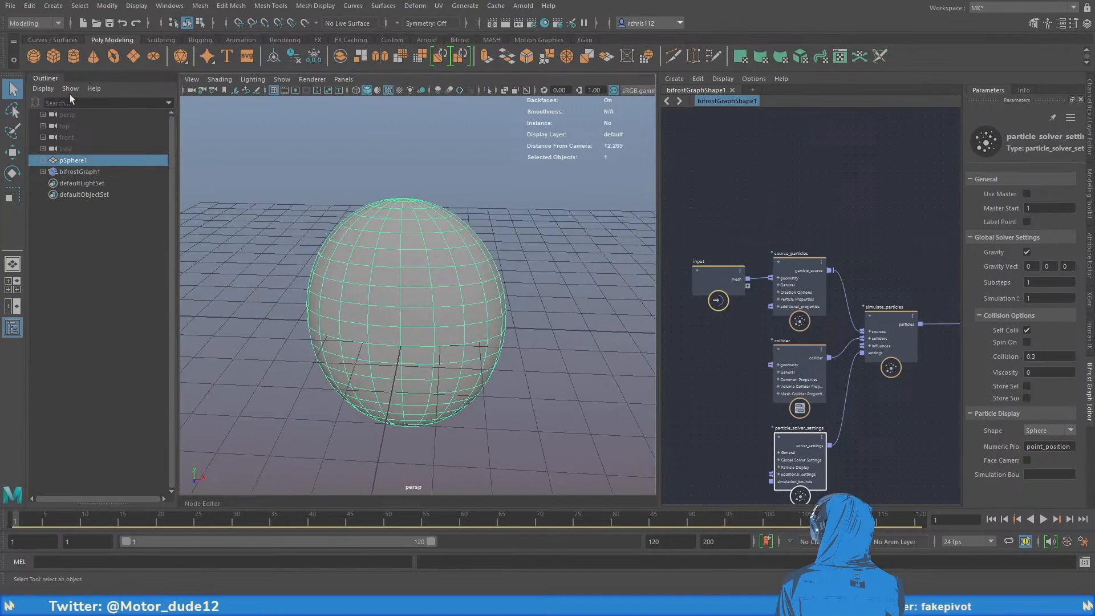
Create a second polygon sphere and scale it down to a small oval eye in front of the head
left_click(33, 52)
key("w")
left_click_drag(416, 299, 436, 359, "alt")
key("r")
left_click_drag(436, 358, 460, 357, "alt")
left_click_drag(480, 336, 473, 334)
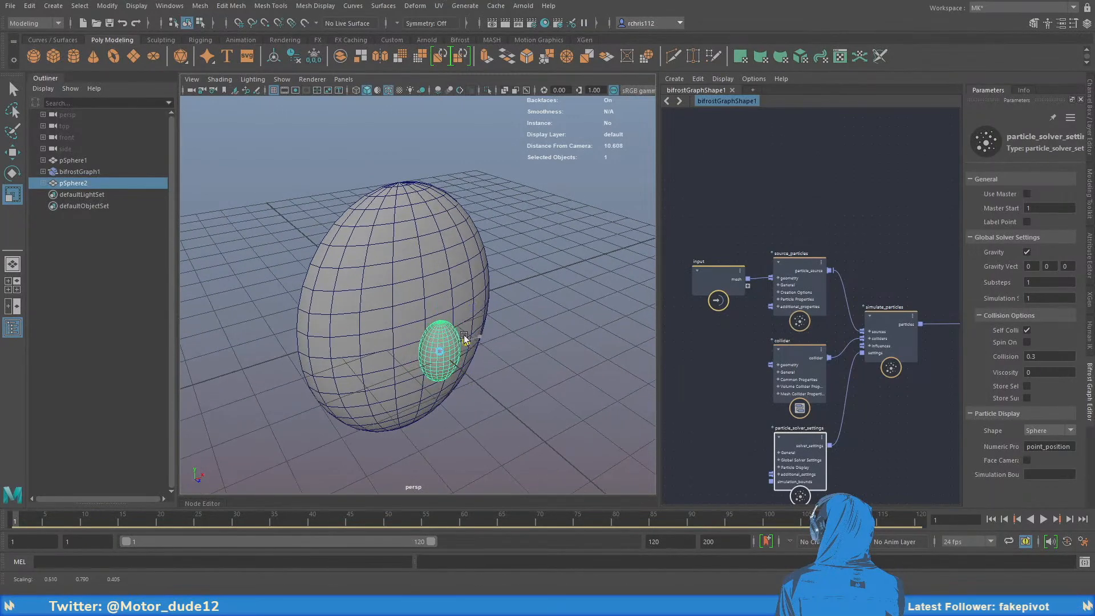
left_click_drag(469, 373, 442, 356)
Move the small eye sphere up and toward one side of the face in the front view
key("w")
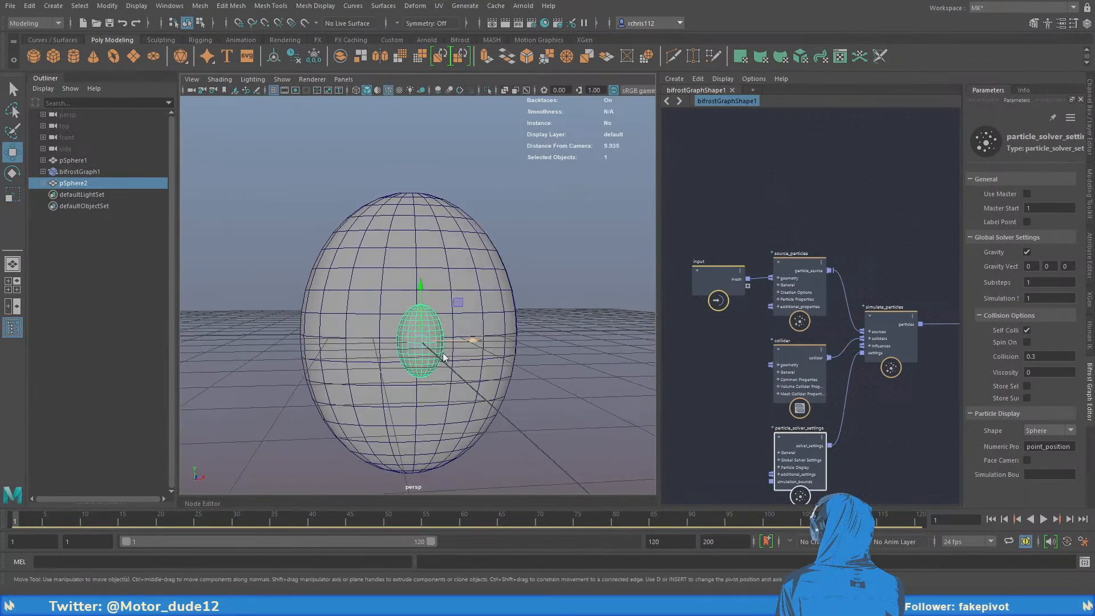
key("space")
key("space")
scroll(396, 362, "up", 5)
key("r")
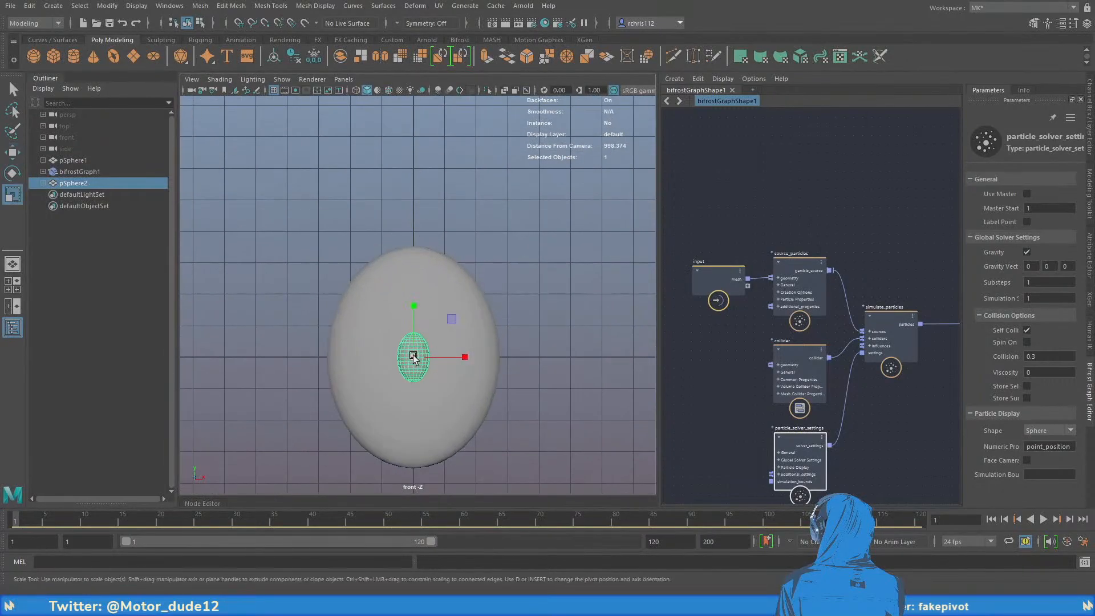
key("w")
middle_click_drag(454, 317, 429, 295)
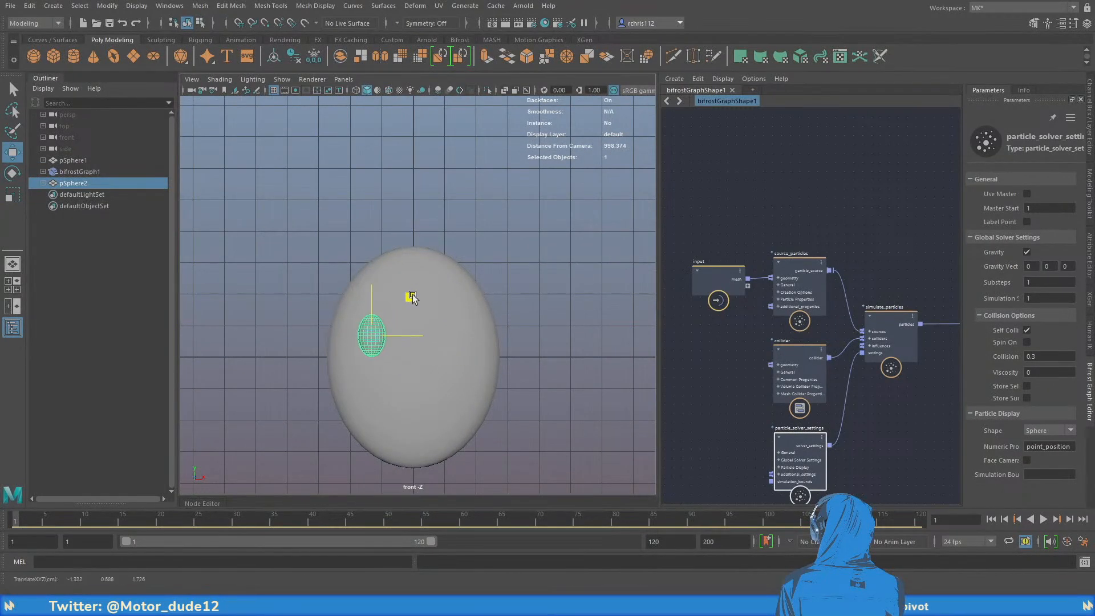
Scale the large head shape taller to a Y scale of about 4.23
left_click(445, 336)
key("r")
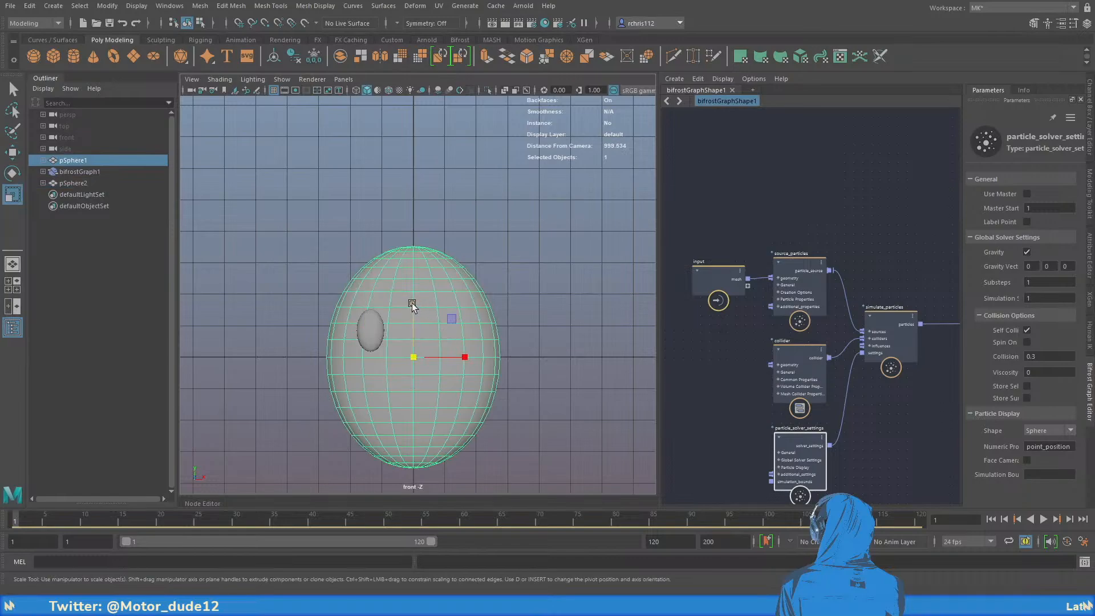
left_click_drag(412, 305, 409, 292)
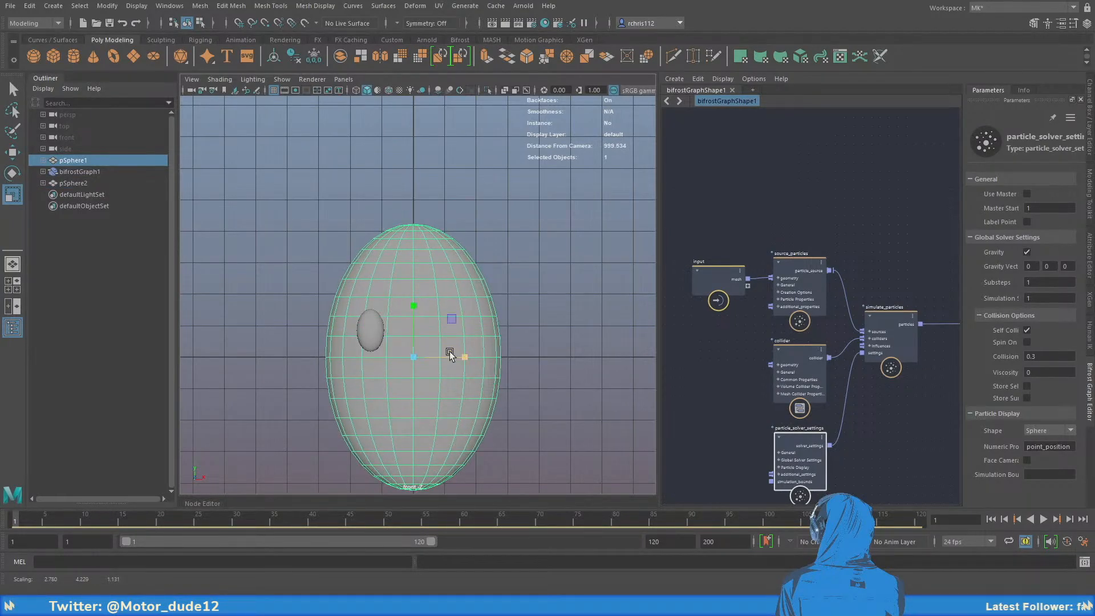
key("q")
Raise the eye slightly to fit the taller head and stretch it vertically to a Y scale of about 0.8
left_click(375, 332)
key("w")
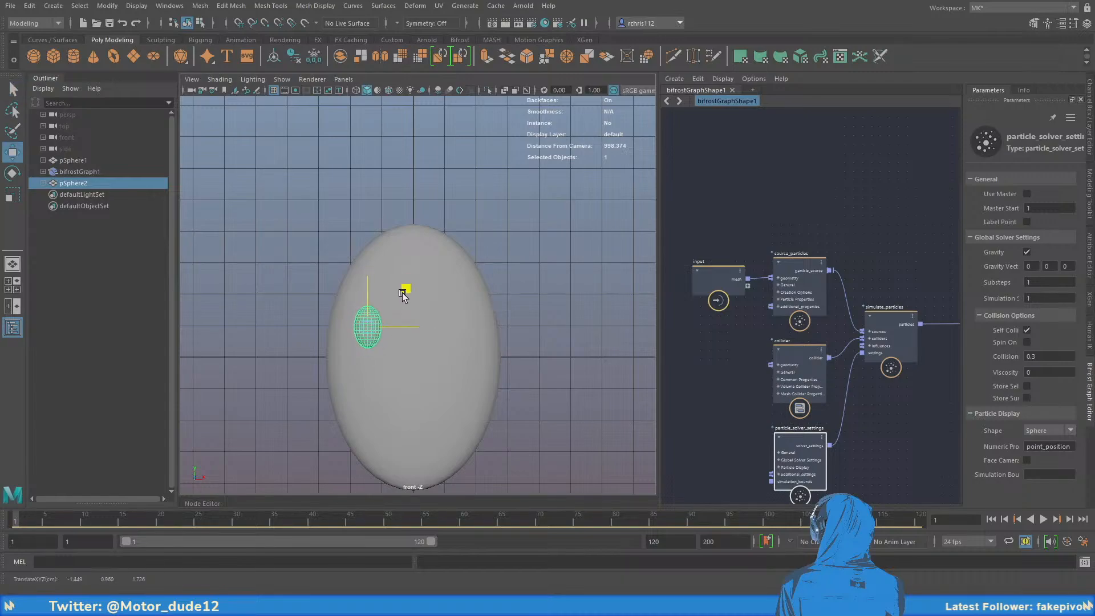
key("r")
left_click_drag(367, 298, 367, 294)
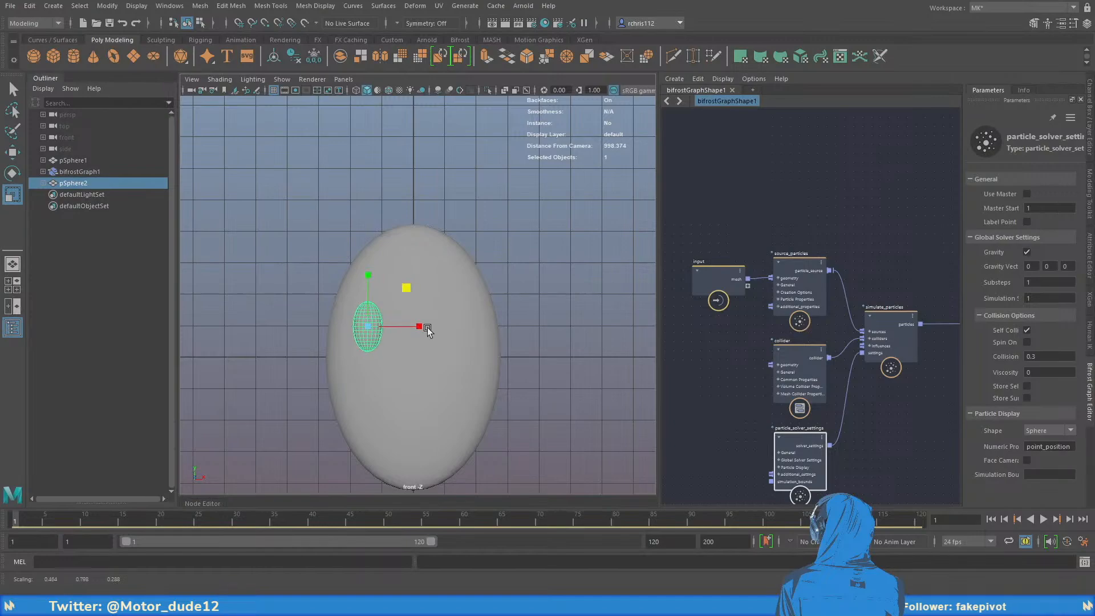
Duplicate the eye and move the copy horizontally to the opposite side of the face
key("w")
key("ctrl+d")
left_click_drag(425, 327, 502, 327)
key("q")
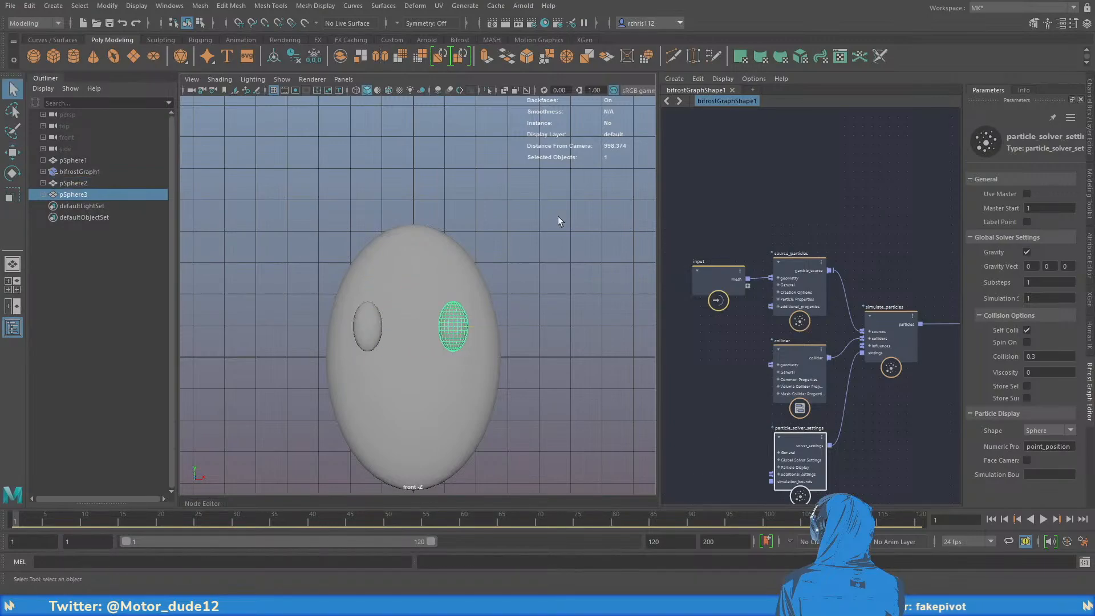
Select both eyes and move them together in depth against the front surface of the head
left_click_drag(558, 221, 494, 298, "alt")
left_click(408, 341, "shift")
key("w")
left_click_drag(428, 339, 329, 320, "alt")
key("q")
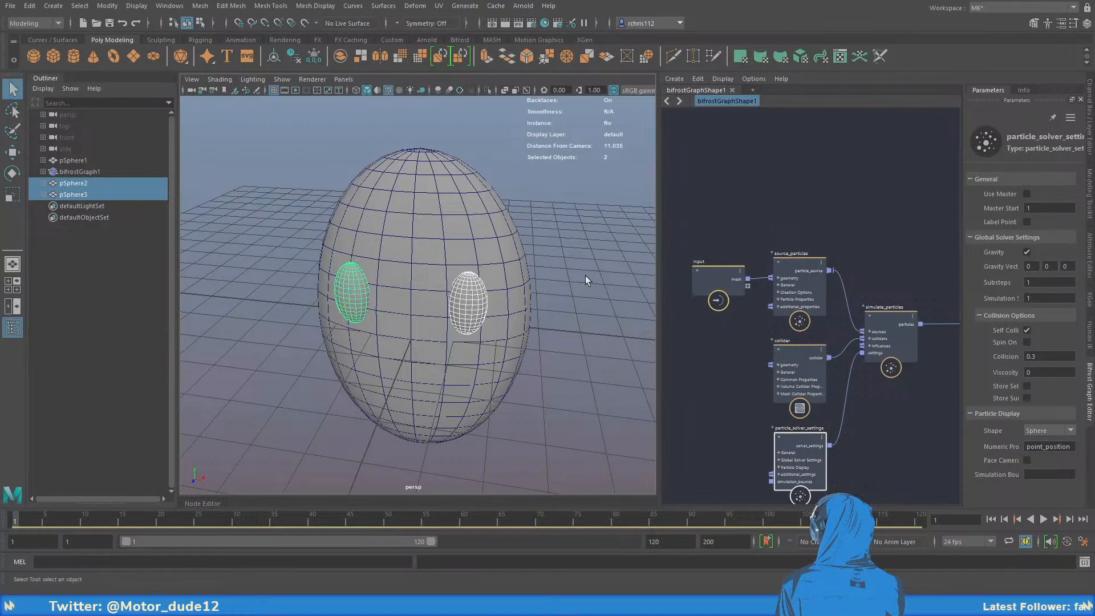
Select the head and both eyes and group them
left_click(586, 278)
left_click_drag(513, 318, 571, 295, "alt")
right_click_drag(527, 312, 450, 325, "alt")
left_click_drag(449, 325, 501, 381, "alt")
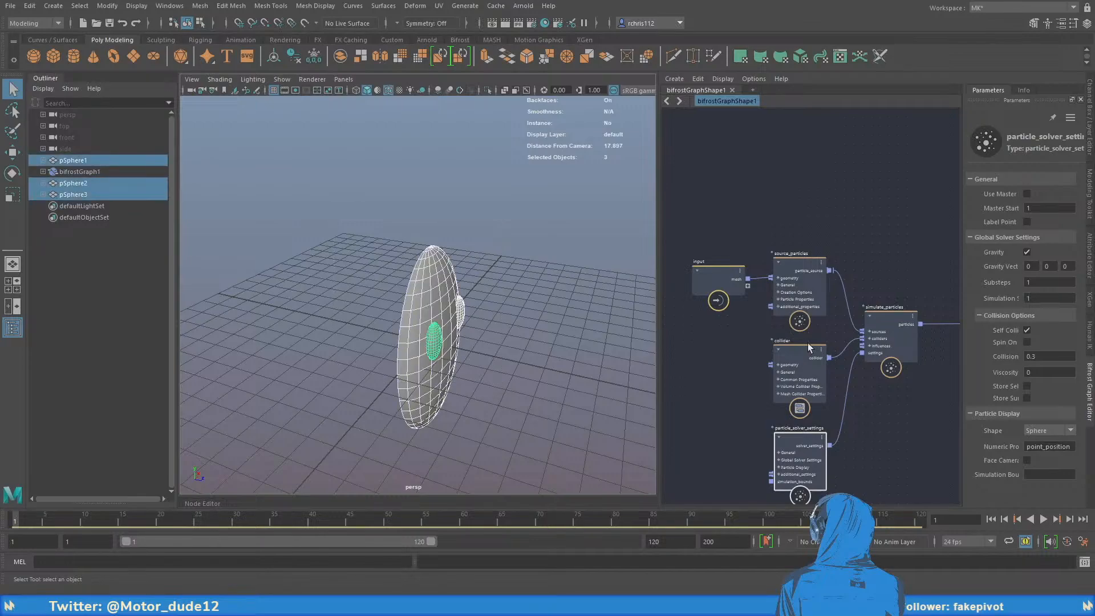
middle_click_drag(901, 441, 899, 403, "alt")
left_click_drag(466, 317, 427, 315, "alt")
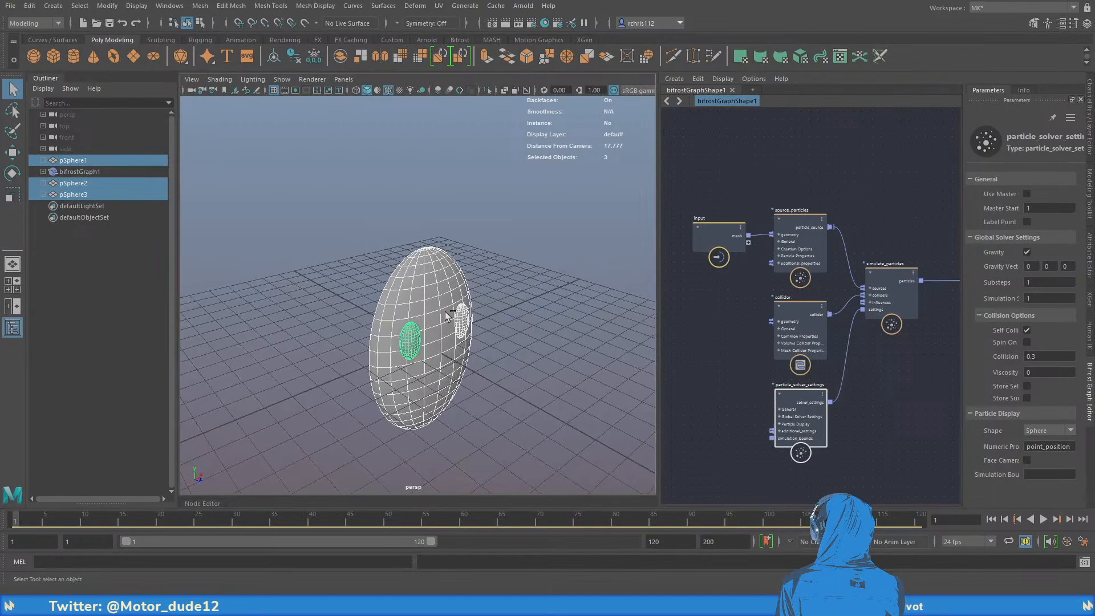
key("ctrl+g")
Rotate the face group to tilt it backward
key("w")
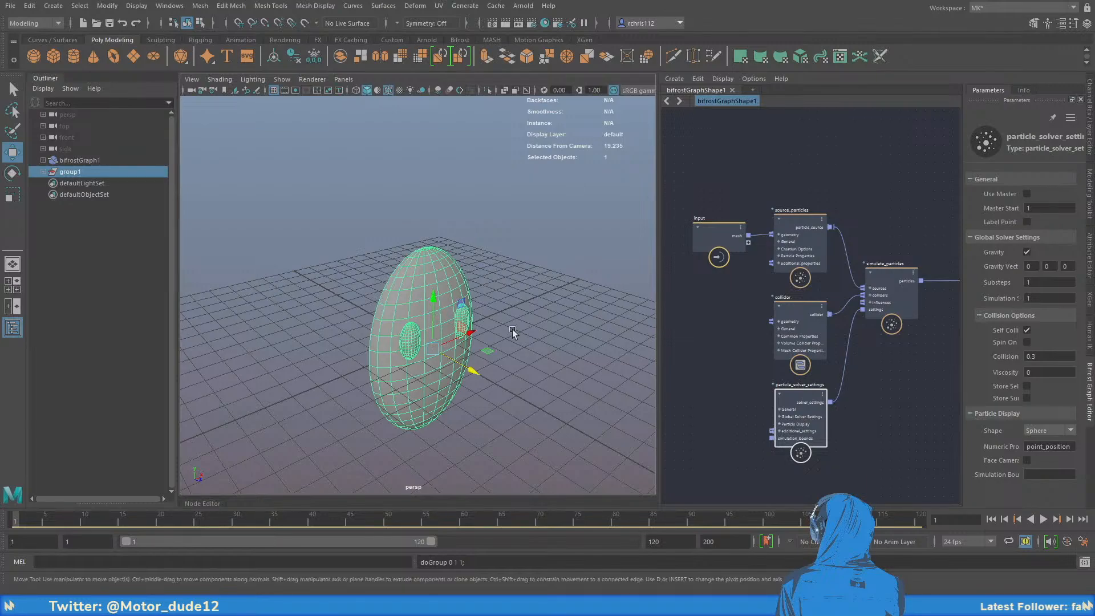
left_click_drag(512, 331, 436, 348, "alt")
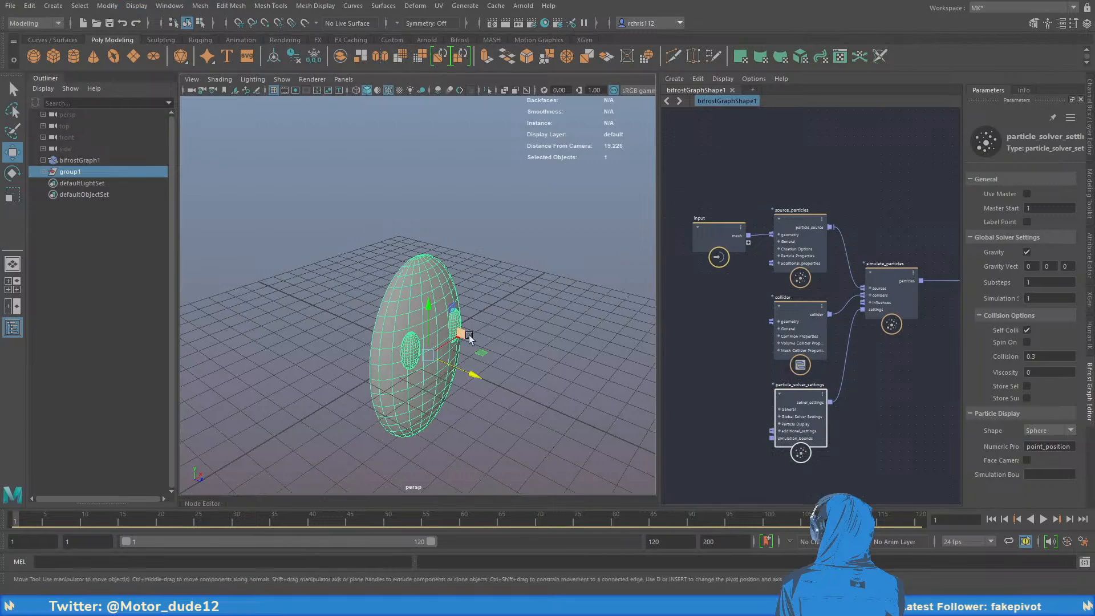
left_click_drag(488, 345, 404, 244, "alt")
key("e")
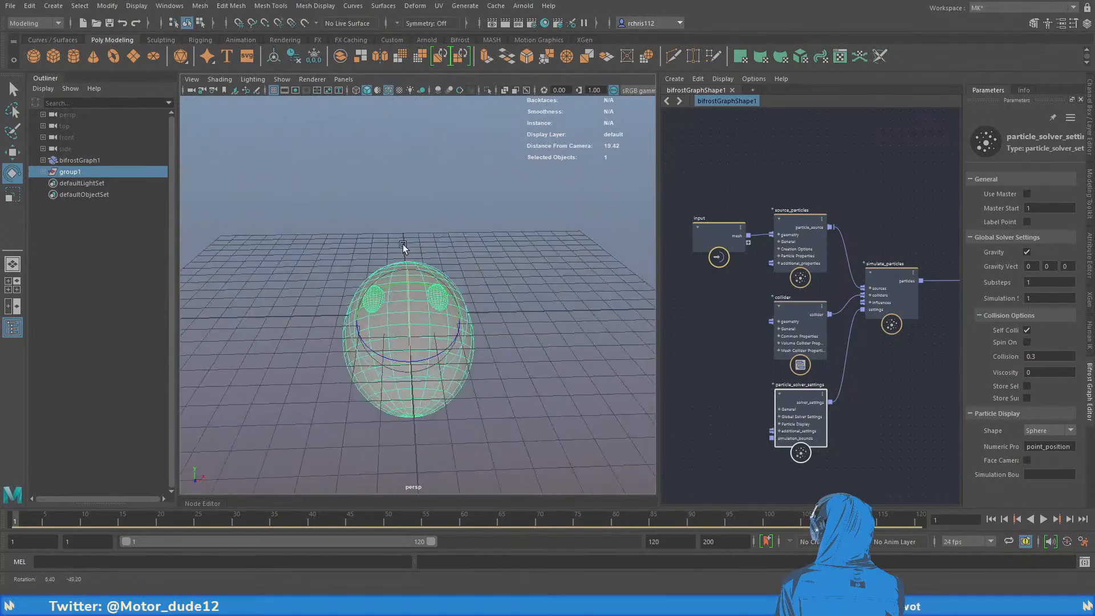
Show the 960 x 540 resolution gate in the perspective view and hide the grid
right_click_drag(403, 244, 258, 82, "alt")
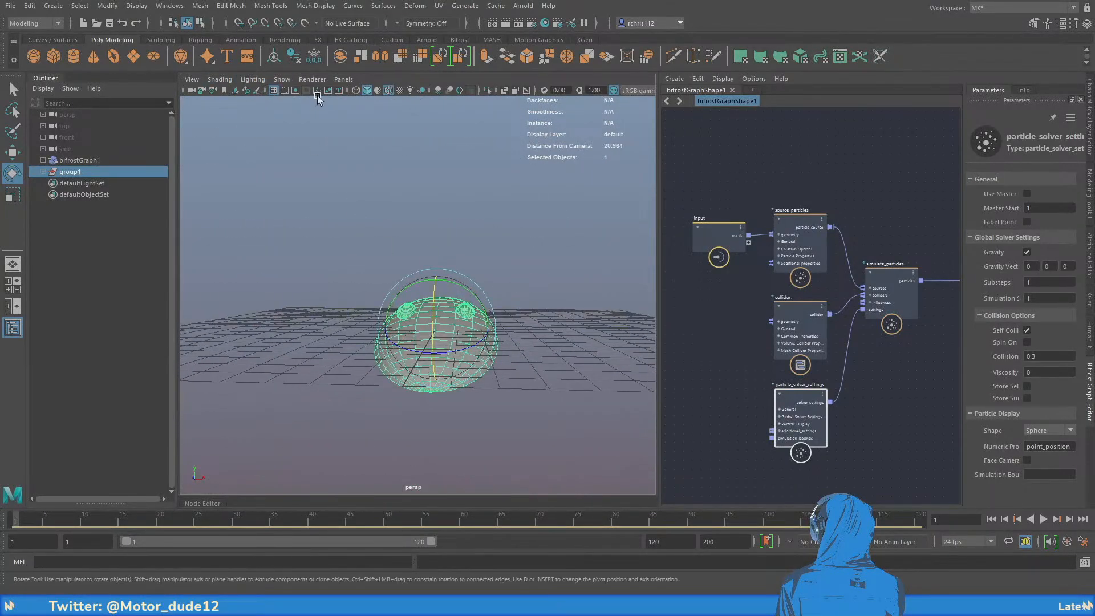
scroll(355, 113, "up", 2)
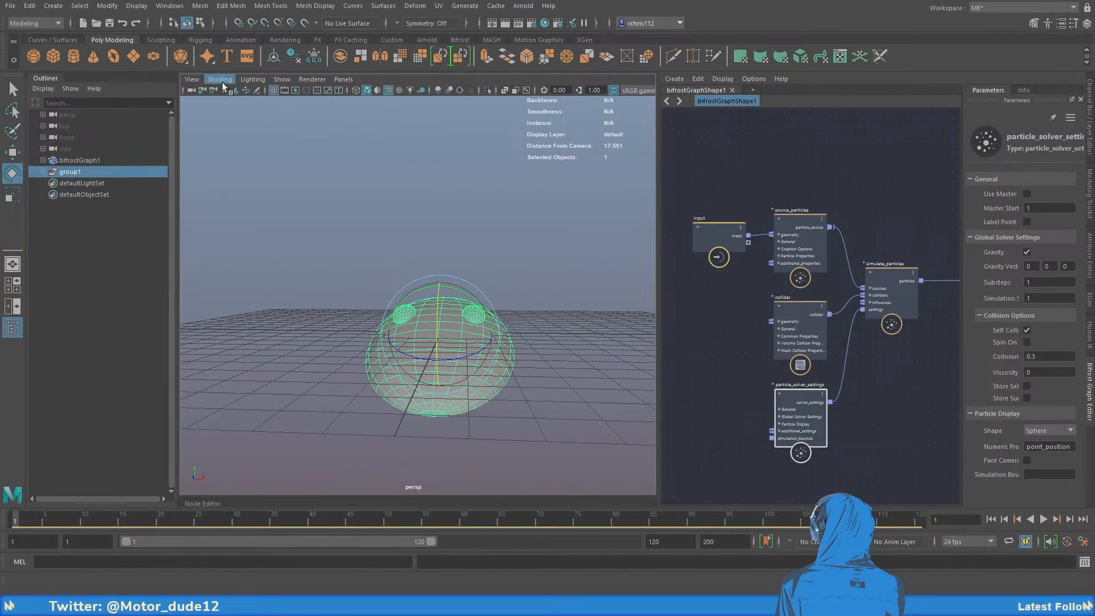
left_click(319, 89)
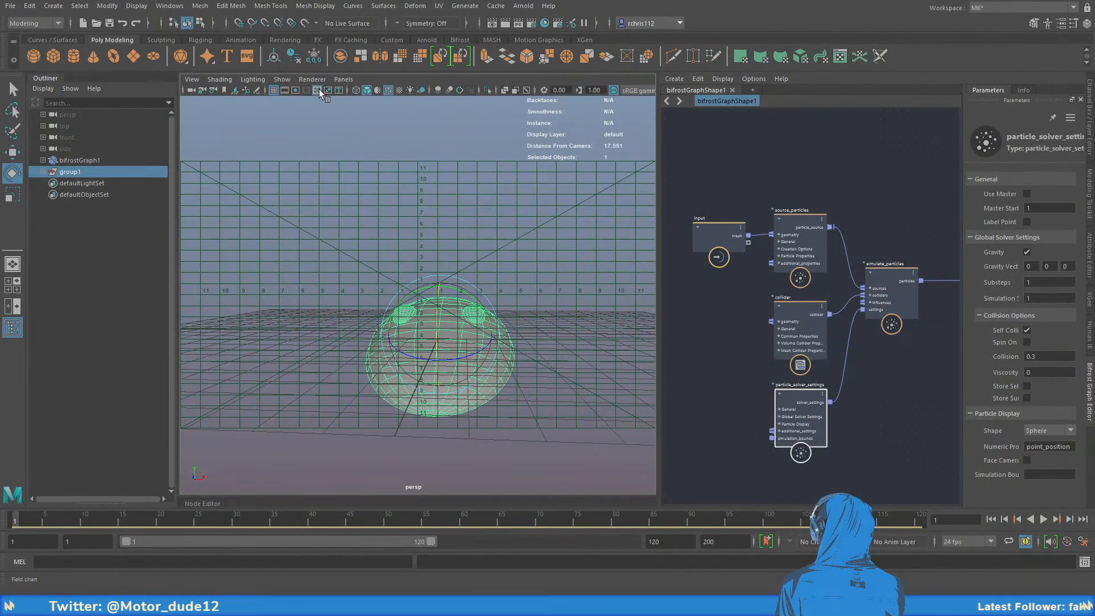
left_click(319, 89)
left_click(329, 90)
left_click(329, 90)
left_click(293, 90)
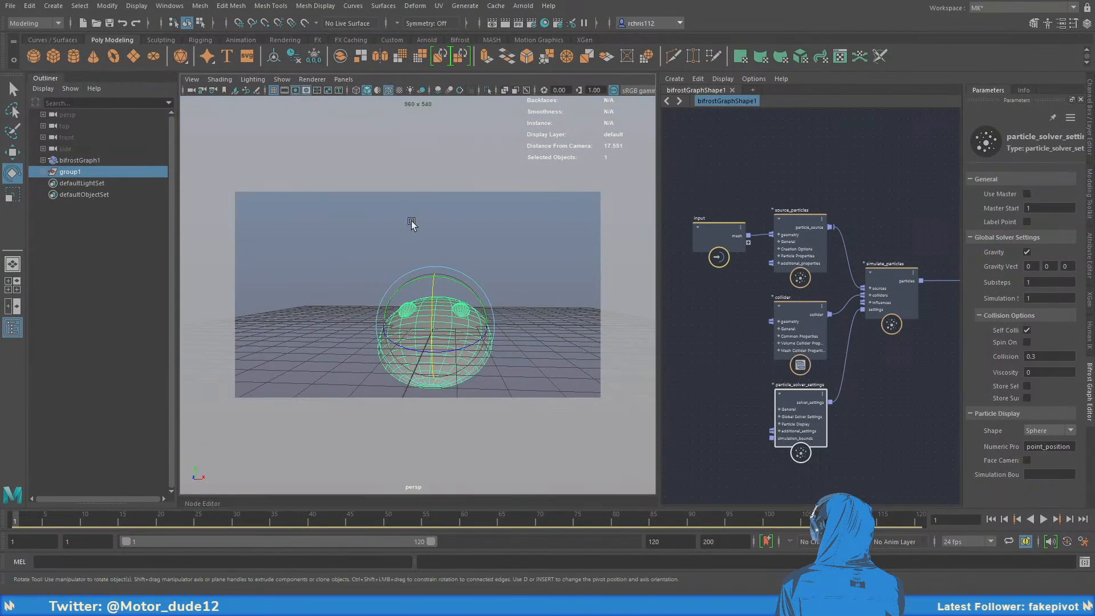
left_click_drag(413, 193, 460, 220, "alt")
left_click(274, 90)
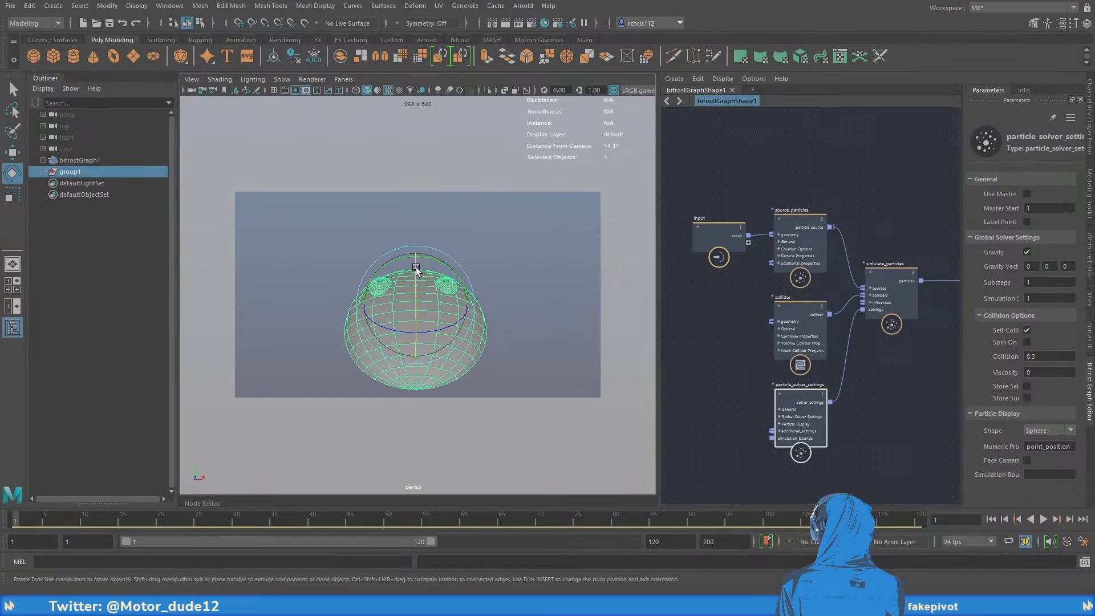
Adjust the face group's backward tilt to about -25.8 degrees around X and frame it in the gate
left_click_drag(417, 270, 465, 242, "alt")
left_click_drag(432, 289, 423, 315)
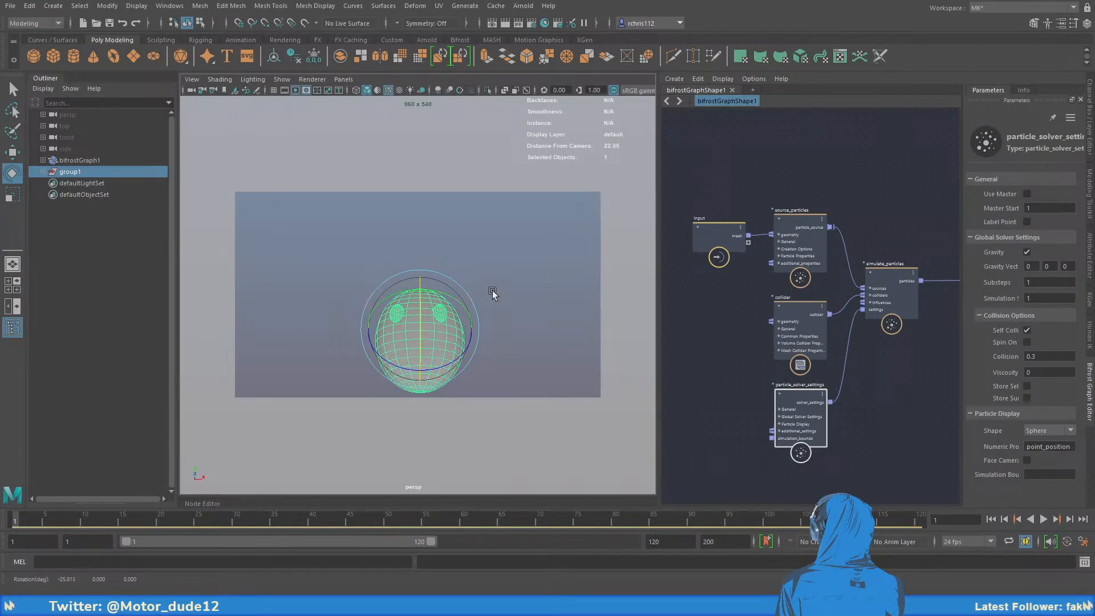
middle_click_drag(492, 290, 491, 286, "alt")
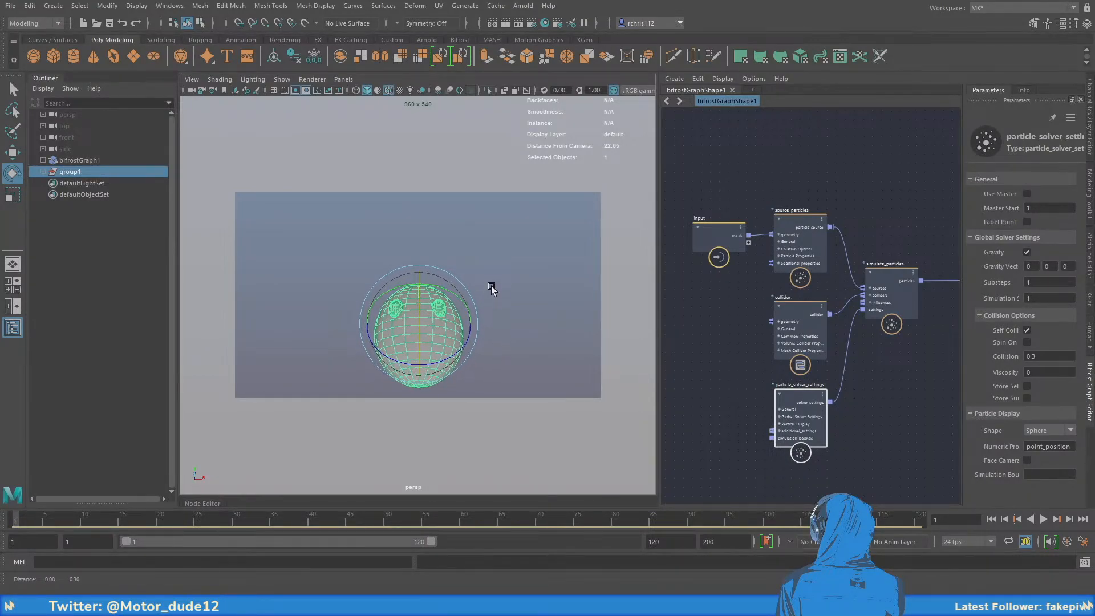
Show the field chart, create a camera from the current view and name it A1
left_click(315, 91)
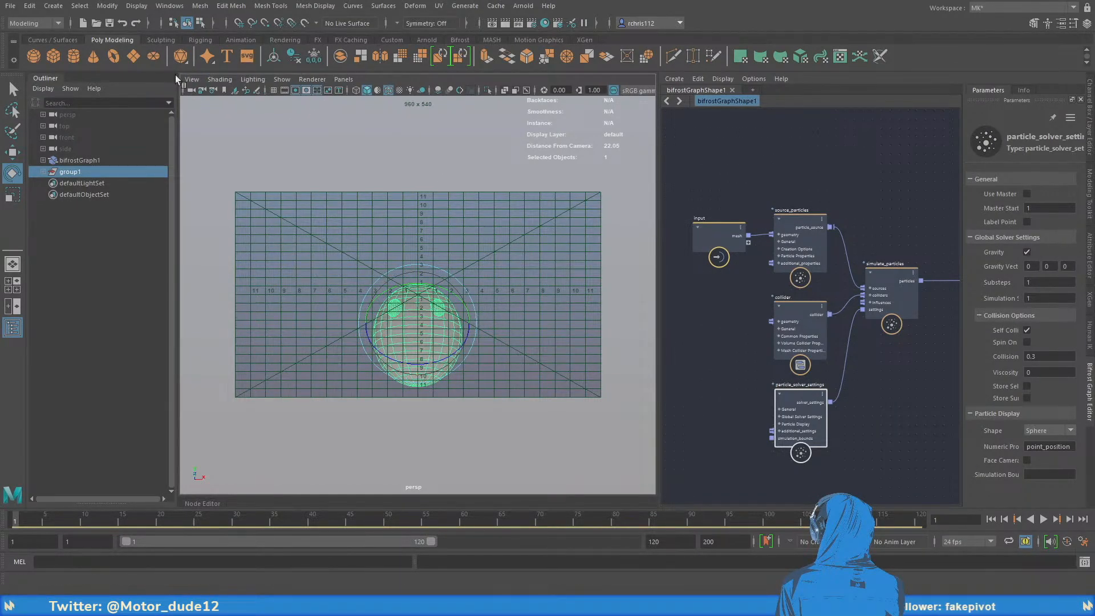
left_click(260, 128)
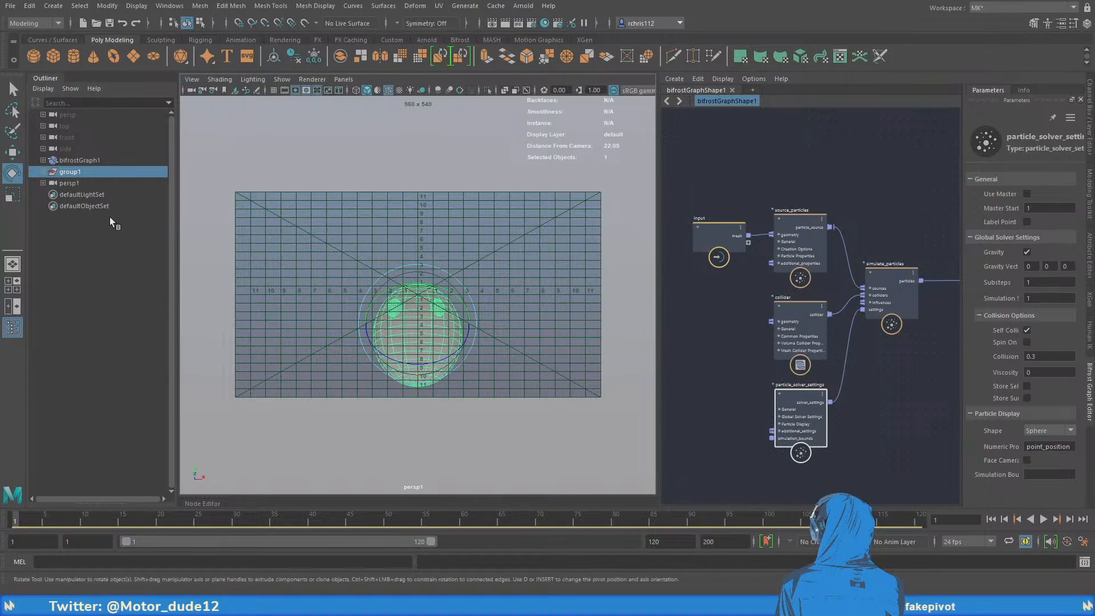
double_click(74, 182)
type("A1")
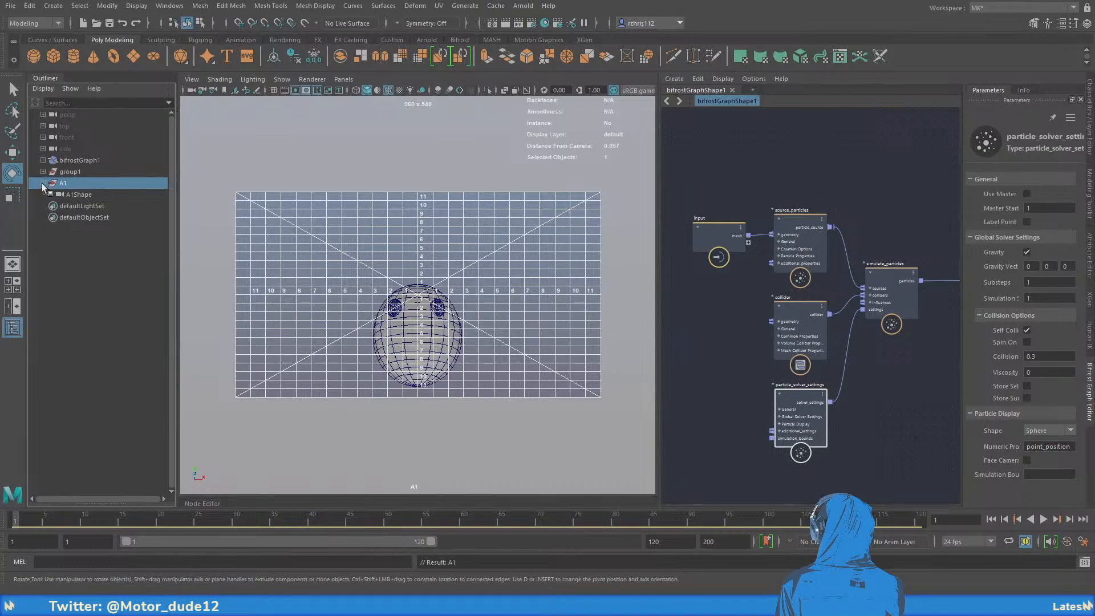
Return the viewport to the persp camera and turn off the gate and field chart overlays
middle_click(451, 208)
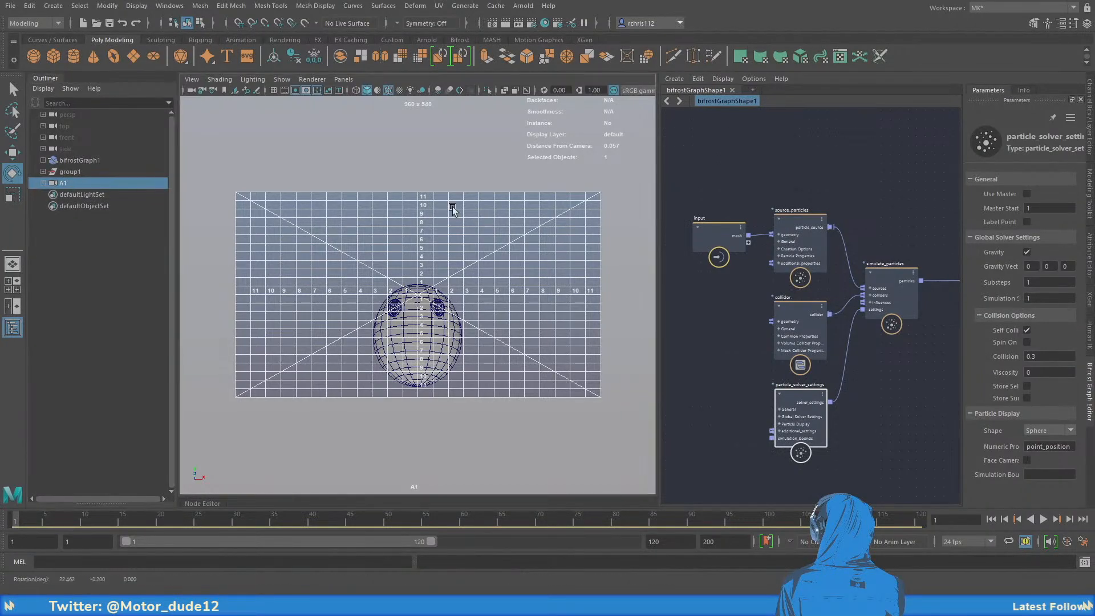
key("space")
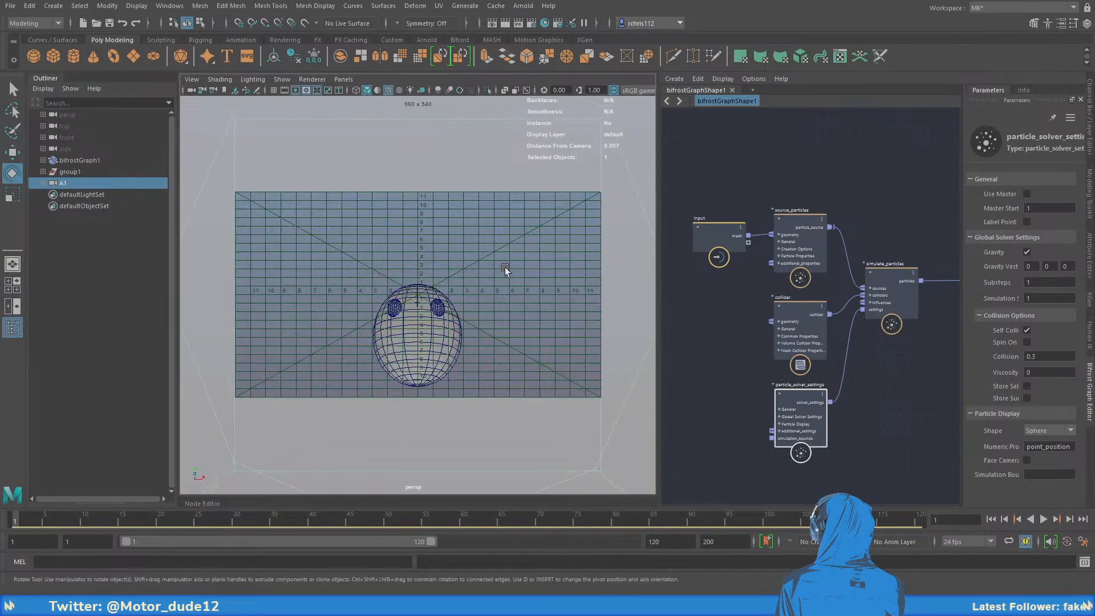
key("q")
left_click_drag(400, 259, 441, 274, "alt")
right_click_drag(441, 273, 406, 285, "alt")
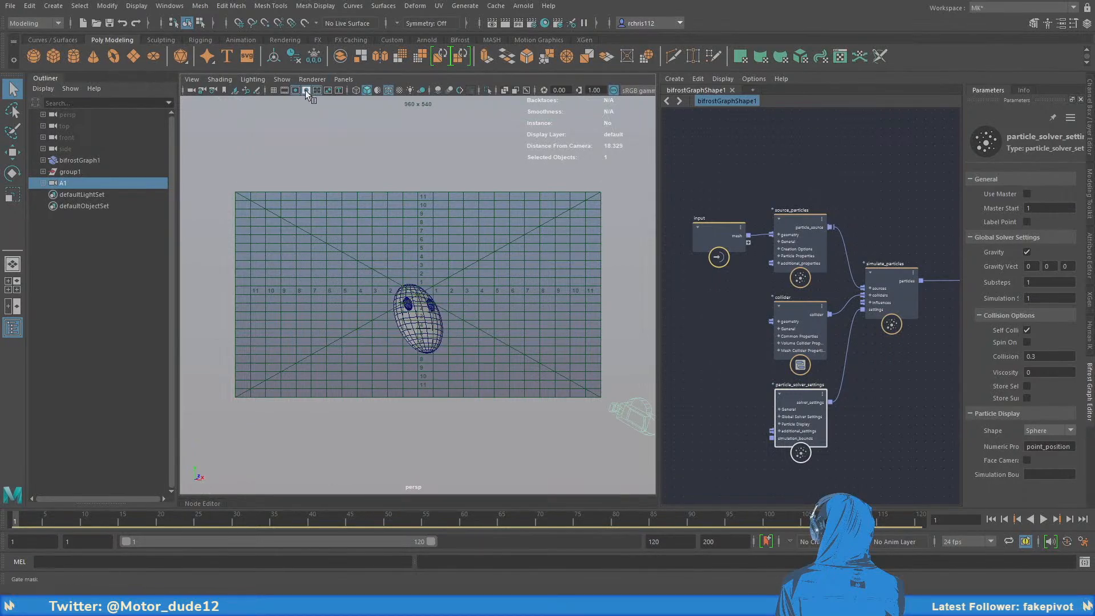
left_click(305, 90)
left_click_drag(419, 245, 428, 249, "alt")
left_click(318, 91)
Select the border edge loop around the head's open back and convert those polygon edges to a curve
middle_click_drag(493, 254, 377, 227, "alt")
left_click_drag(378, 227, 553, 271, "alt")
middle_click_drag(419, 283, 459, 306, "alt")
left_click_drag(459, 306, 487, 275, "alt")
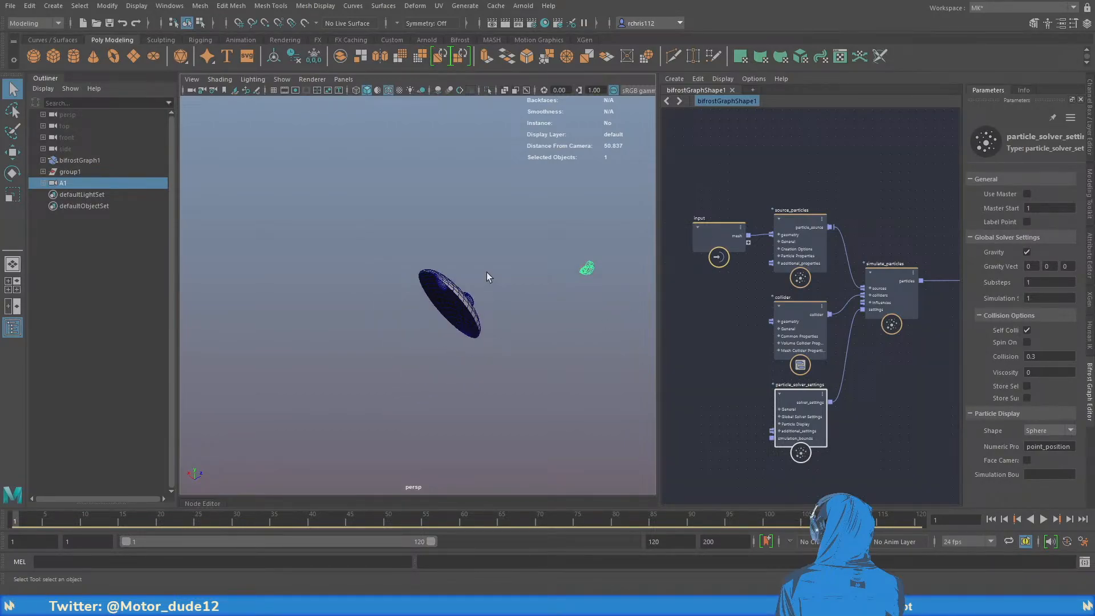
left_click_drag(484, 235, 455, 343, "alt")
left_click(381, 327)
scroll(457, 342, "up", 3)
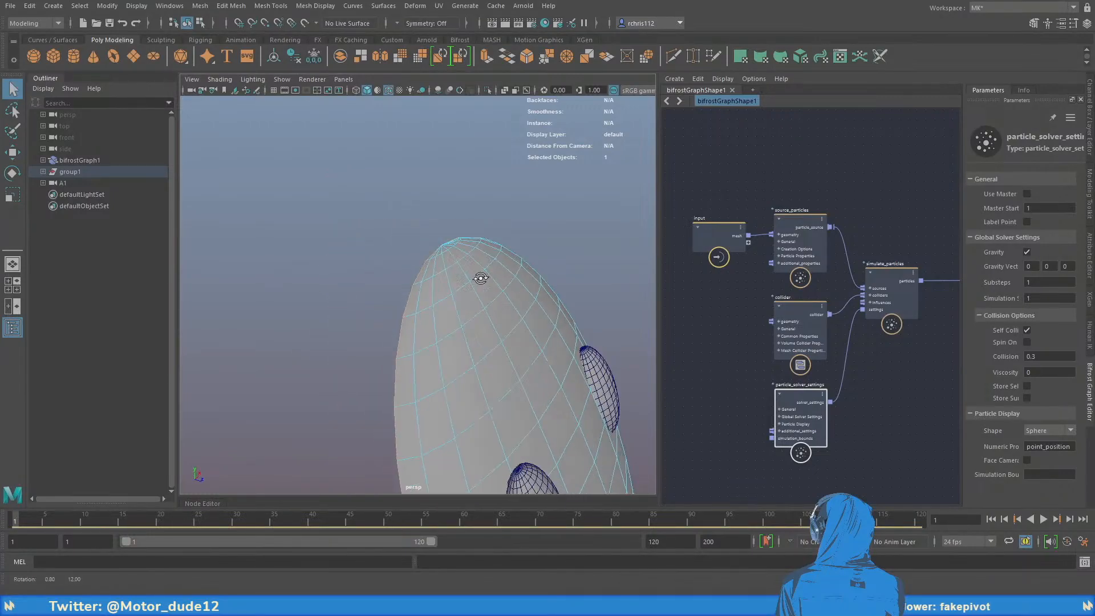
left_click_drag(482, 278, 500, 356, "alt")
scroll(500, 357, "up", 2)
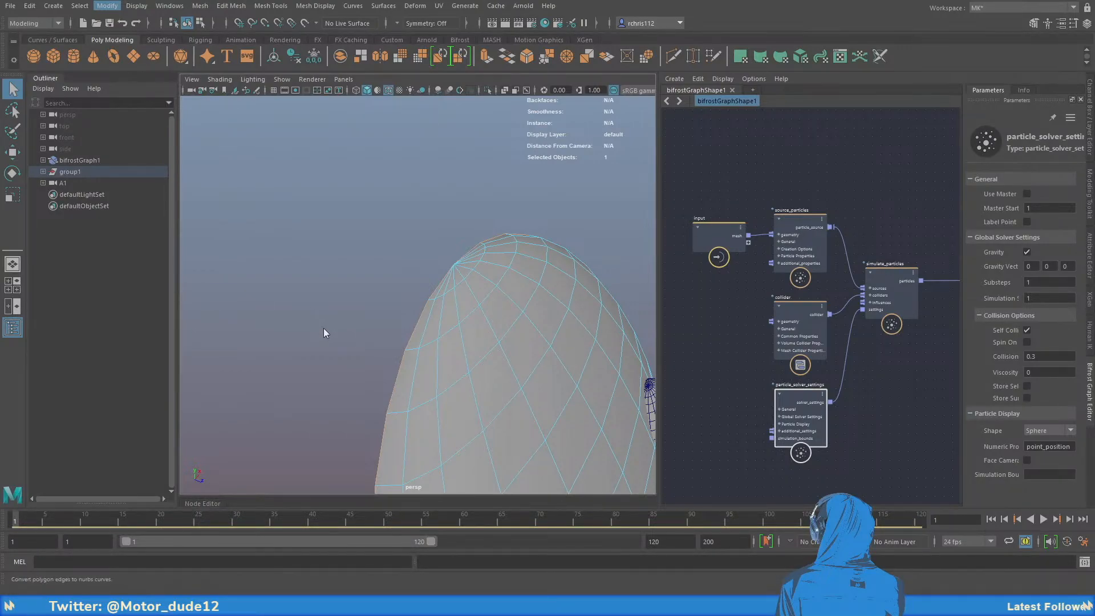
left_click_drag(457, 329, 539, 309, "alt")
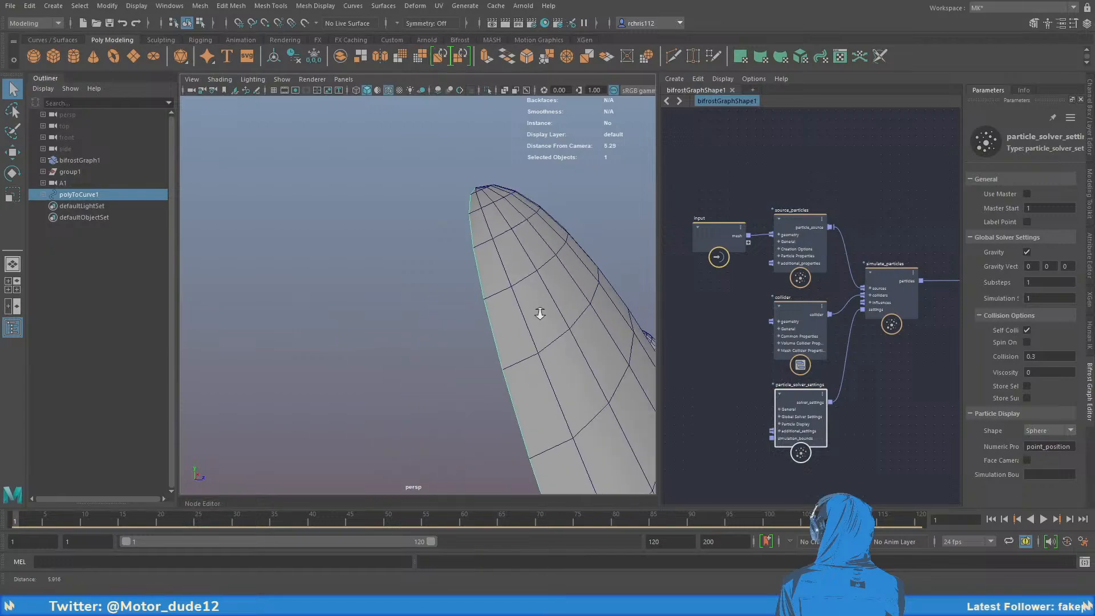
Isolate the new curve to examine it from the side, restore the full scene and activate the Move tool
right_click_drag(539, 310, 422, 336, "alt")
middle_click_drag(422, 337, 422, 246, "alt")
left_click_drag(422, 246, 542, 337, "alt")
key("w")
key("ctrl+1")
key("q")
key("ctrl+1")
key("w")
middle_click_drag(543, 336, 532, 320, "alt")
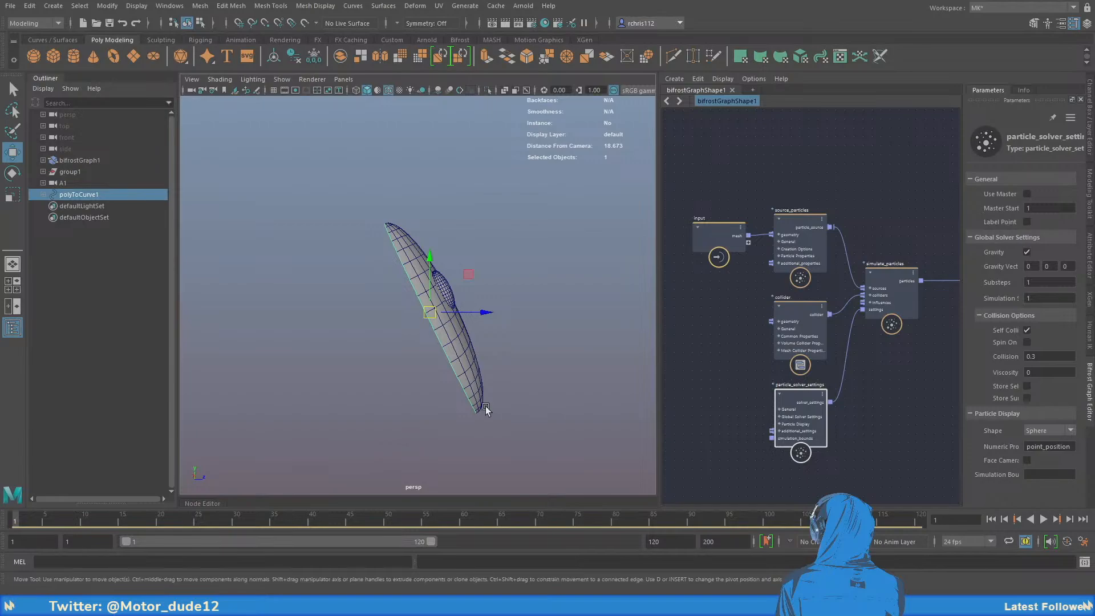
mouse_move(464, 427)
left_mouse_down("alt")
mouse_move(484, 422)
mouse_move(465, 424)
left_mouse_up("alt")
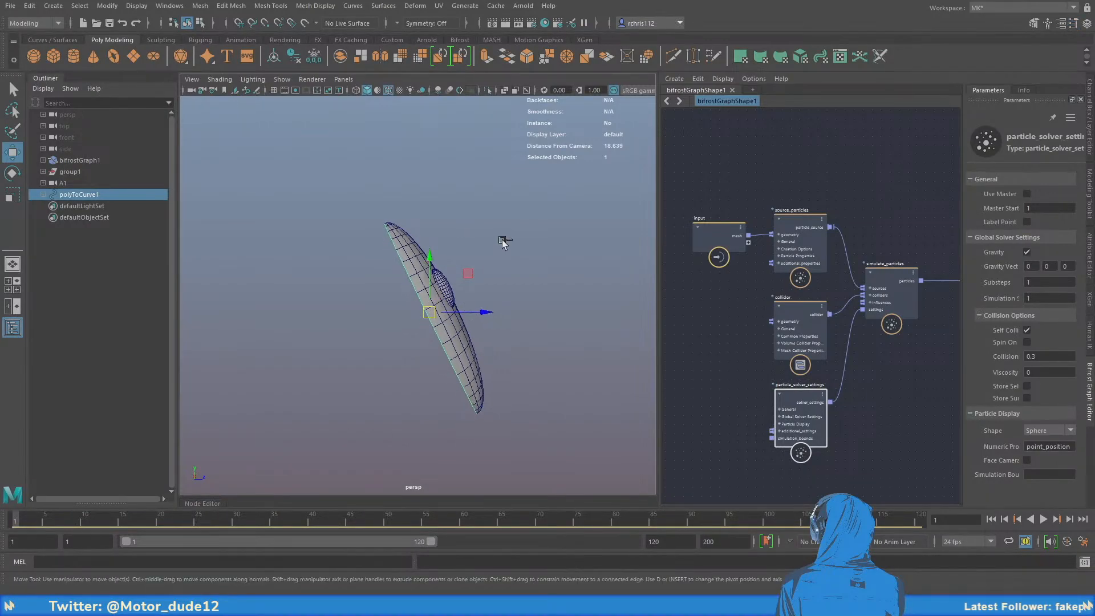
Duplicate the border curve and move one of the two curves down and back, away from the head
key("g")
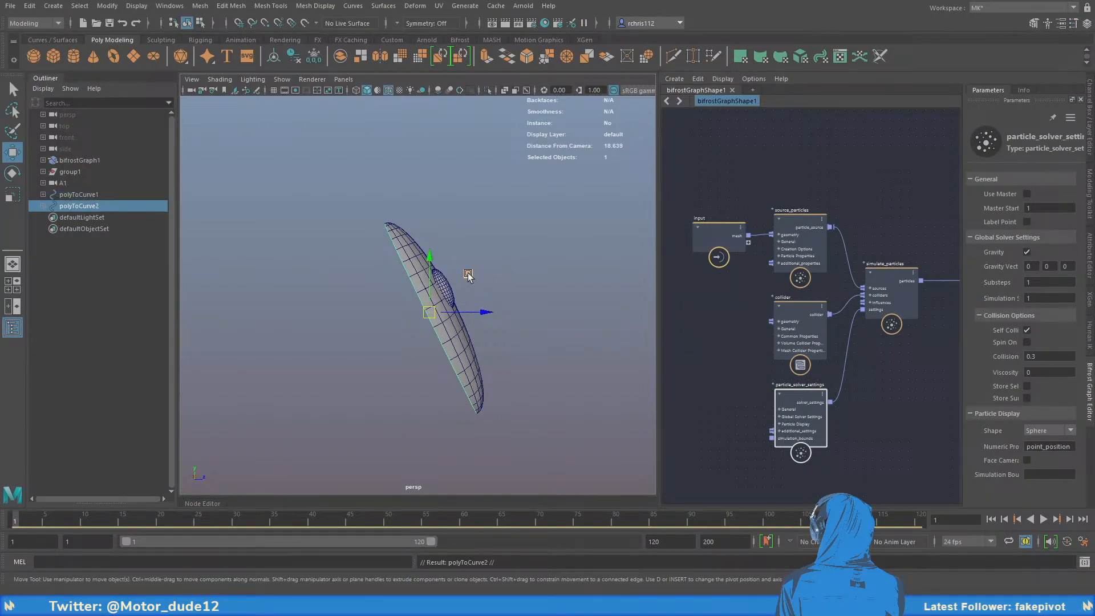
left_click_drag(470, 274, 403, 324)
left_click(96, 194)
left_click_drag(328, 237, 350, 296)
left_click_drag(410, 314, 357, 287, "alt")
Select both border curves and loft a surface between them
key("q")
left_click(79, 195, "shift")
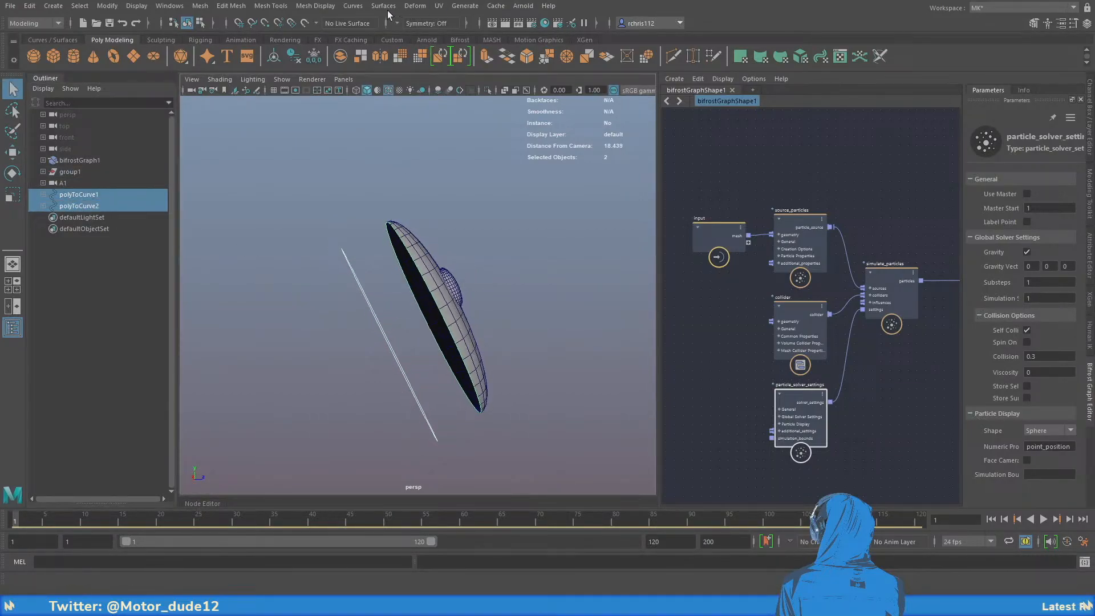
left_click(405, 37)
left_click_drag(439, 274, 406, 375, "alt")
Lengthen the lofted body by moving its rear curve down and back, with a translation of about Y -7.3 and Z -2.8
left_click(423, 263)
key("w")
key("e")
key("w")
right_click_drag(509, 353, 480, 352, "alt")
middle_click_drag(480, 351, 488, 302, "alt")
left_click_drag(488, 302, 555, 312, "alt")
key("r")
key("w")
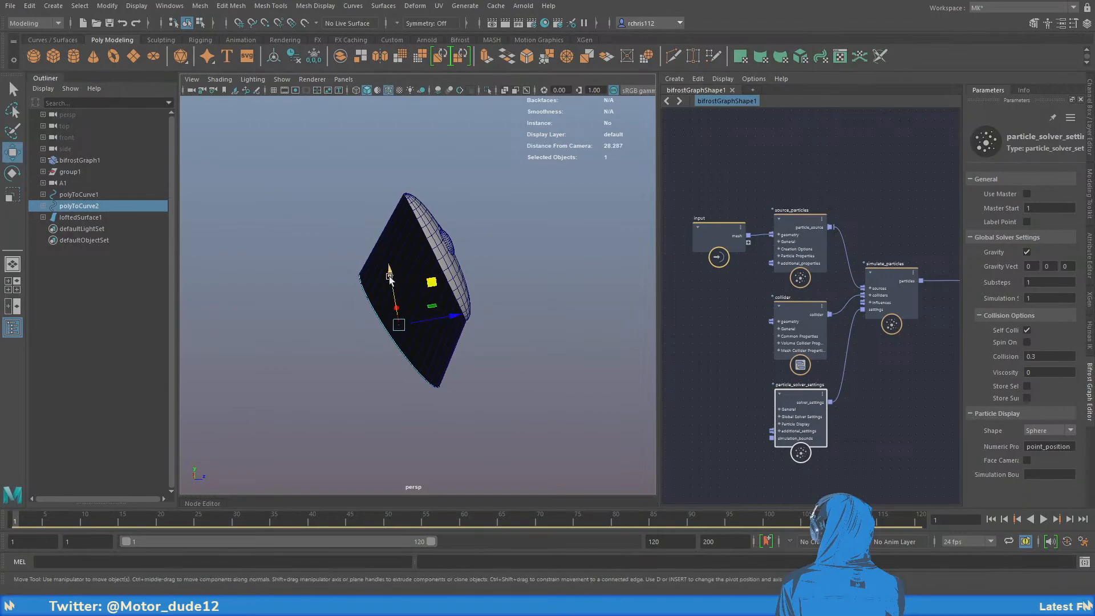
left_click_drag(389, 279, 422, 325)
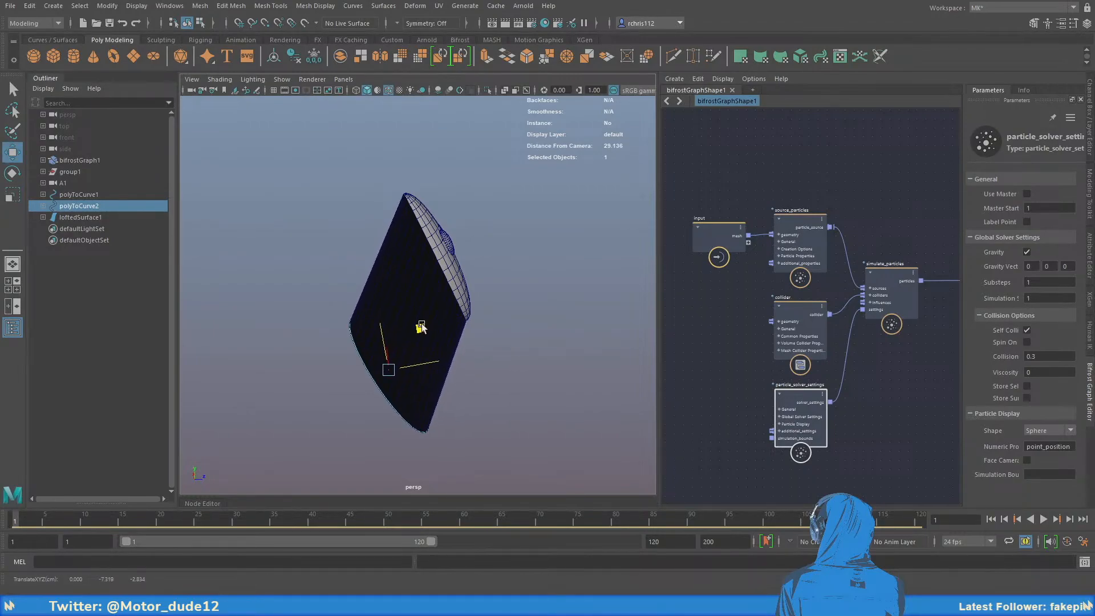
left_click_drag(490, 315, 425, 320, "alt")
Close the open bifrostGraphShape1 graph in the Bifrost graph editor
key("q")
mouse_move(884, 383)
middle_mouse_down("alt")
mouse_move(692, 399)
mouse_move(794, 413)
mouse_move(720, 395)
mouse_move(887, 403)
middle_mouse_up("alt")
middle_click_drag(814, 249, 844, 265)
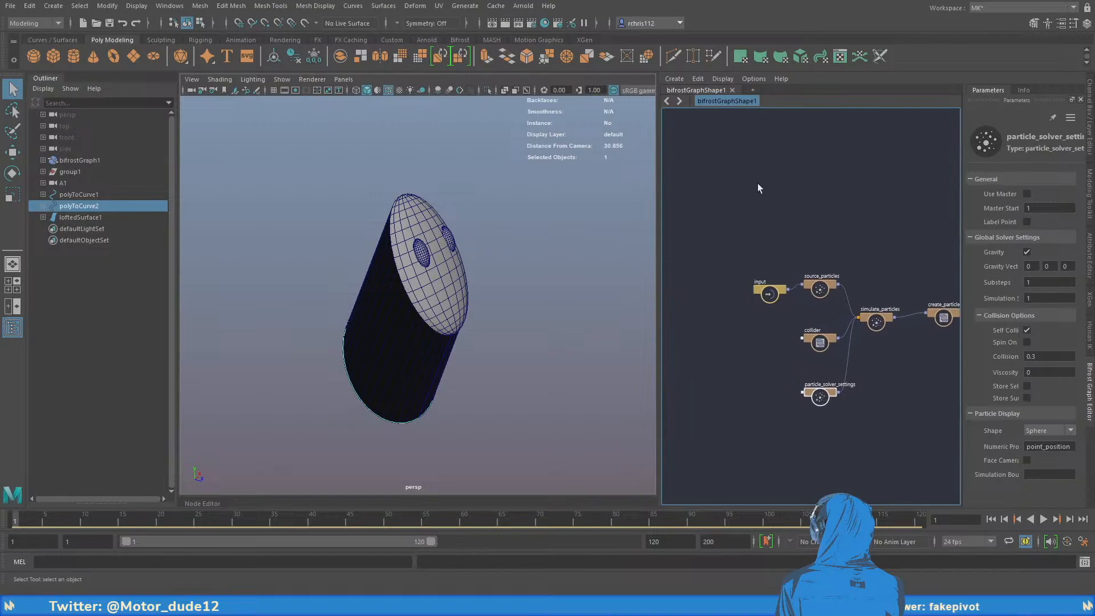
left_click(707, 100)
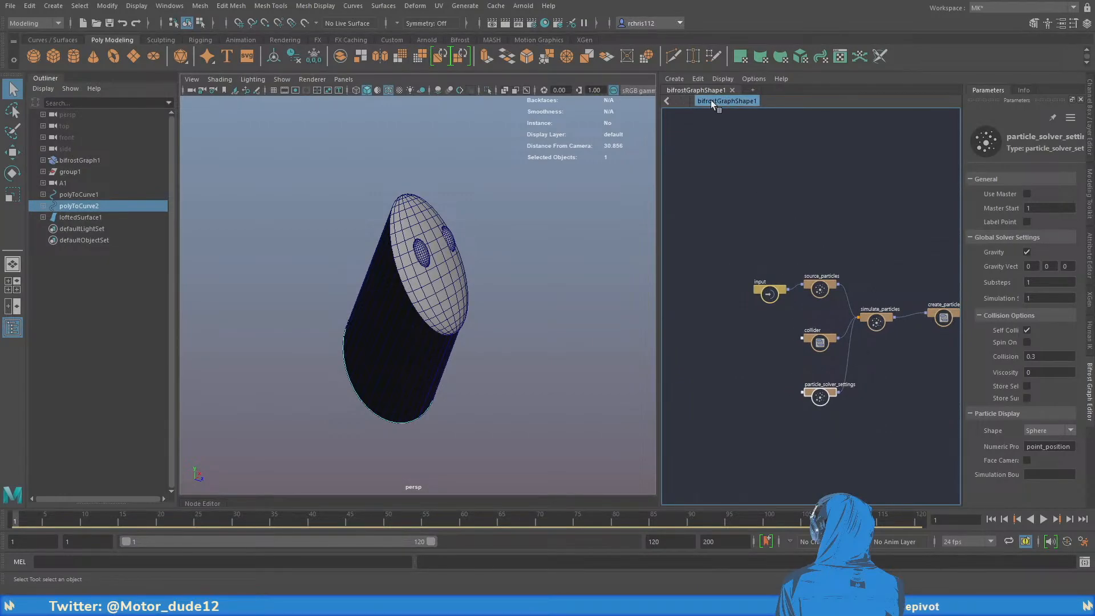
left_click(732, 90)
Select the lofted surface behind the head and convert it from NURBS to a polygon mesh
left_click_drag(490, 307, 551, 368, "alt")
left_click(430, 299)
left_click_drag(443, 306, 428, 371, "alt")
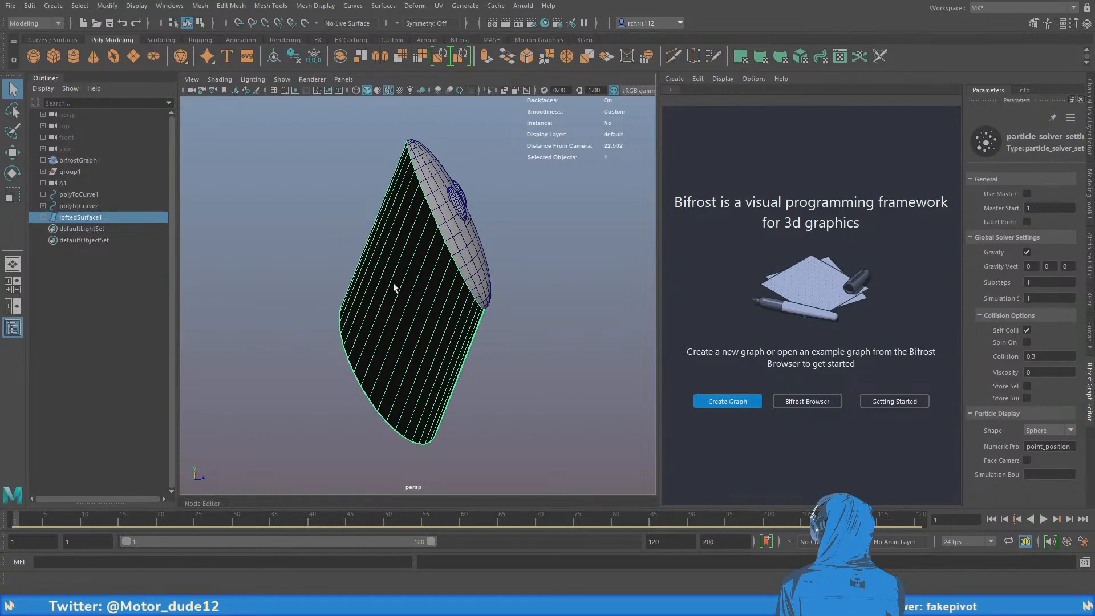
left_click(508, 389)
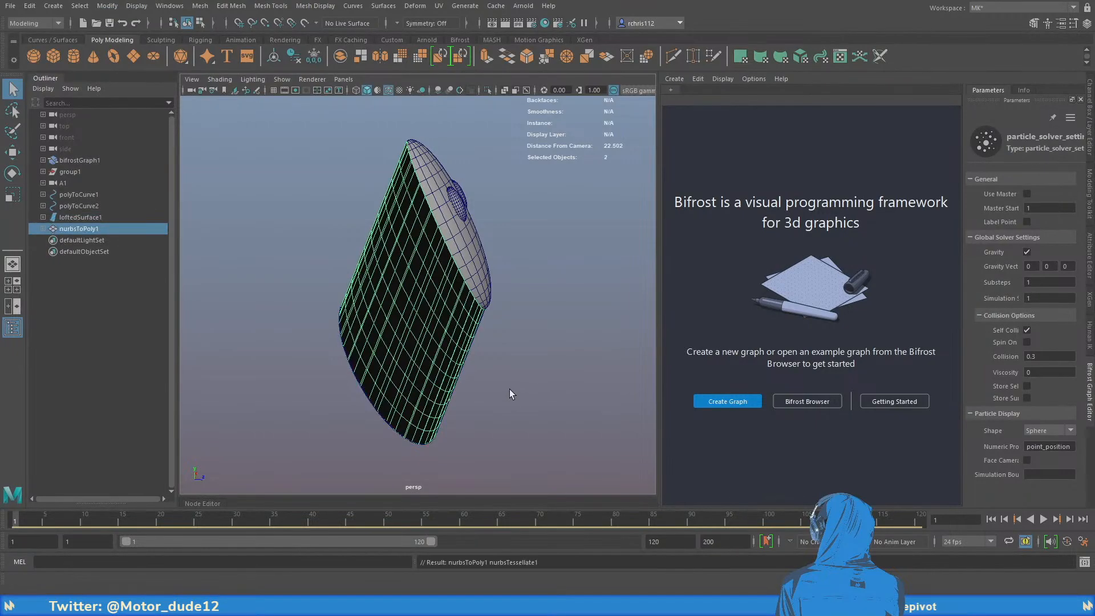
left_click_drag(496, 296, 573, 296, "alt")
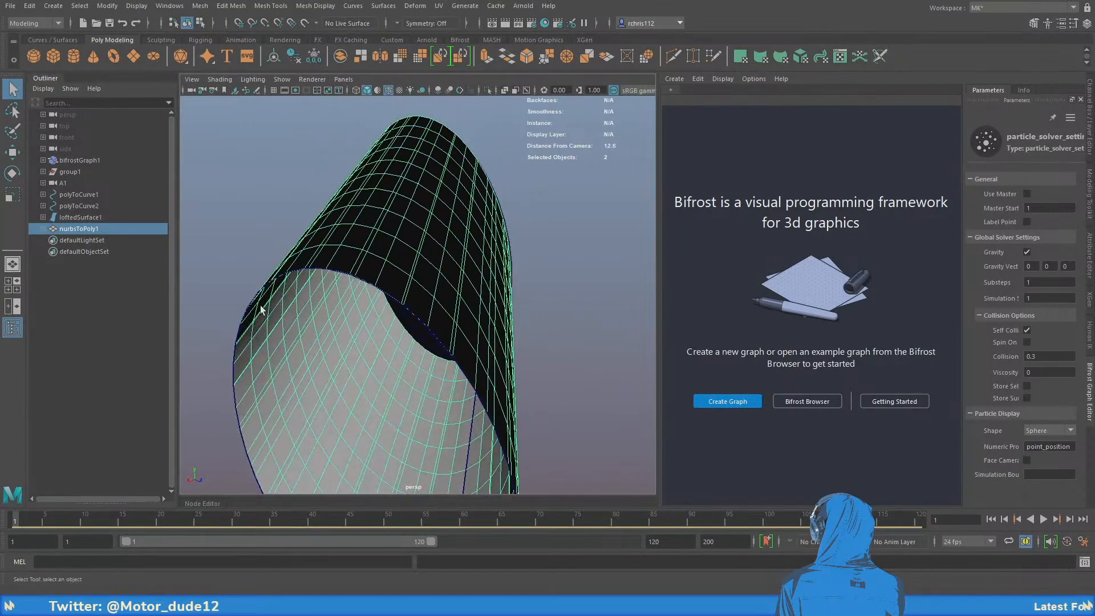
Hide the original lofted surface and select the converted polygon body
left_click(94, 218)
key("h")
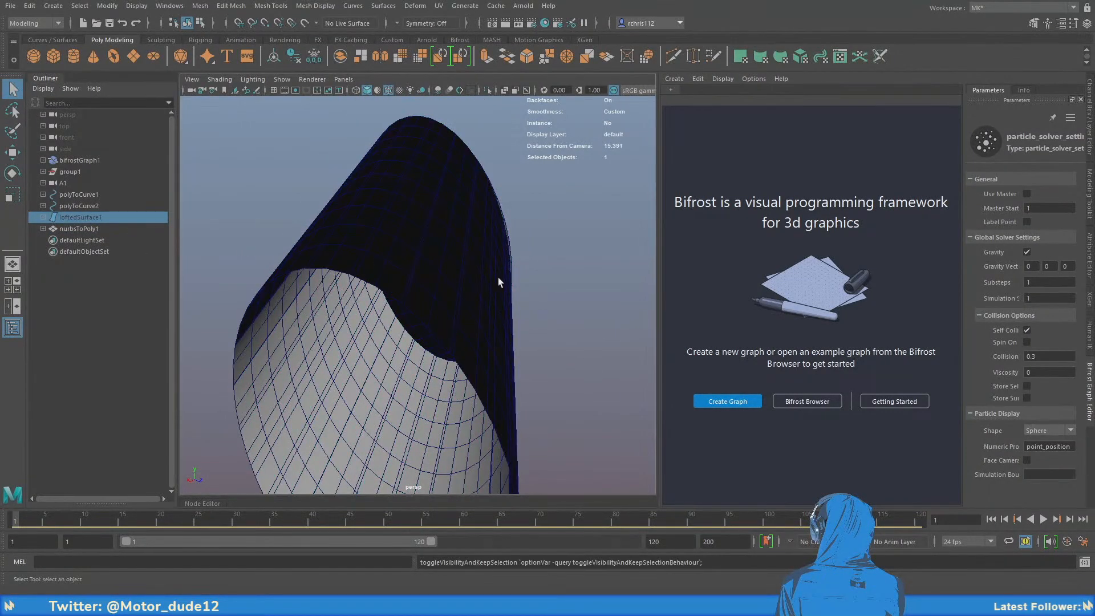
left_click(412, 303)
left_click_drag(498, 277, 445, 278, "alt")
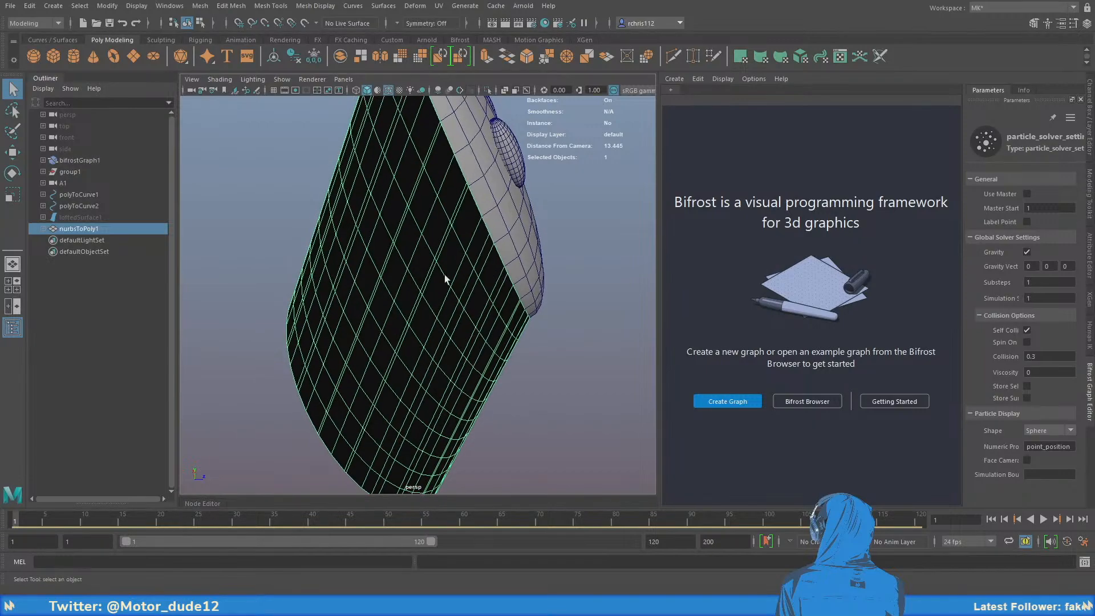
Reverse the normals of the polygon body mesh so its outer faces point outward
left_click(309, 6)
left_click(336, 50)
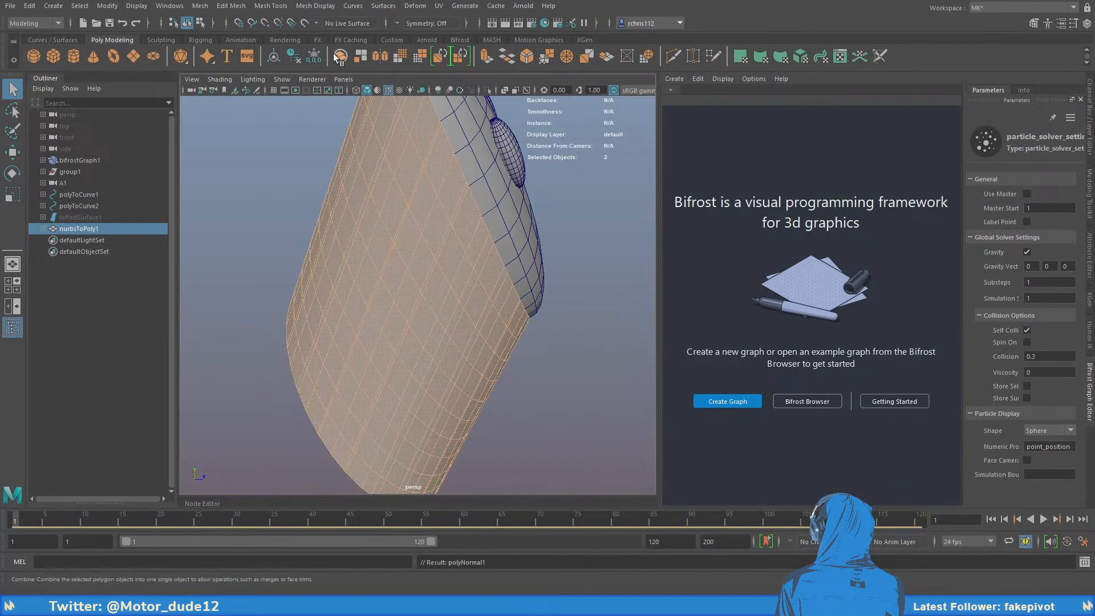
left_click_drag(593, 256, 540, 276, "alt")
left_click(570, 282)
right_click_drag(570, 283, 452, 294, "alt")
left_click_drag(453, 294, 512, 304, "alt")
right_click_drag(512, 305, 614, 346, "alt")
middle_click_drag(502, 281, 503, 286, "alt")
left_click(502, 286)
left_click_drag(501, 287, 472, 303, "alt")
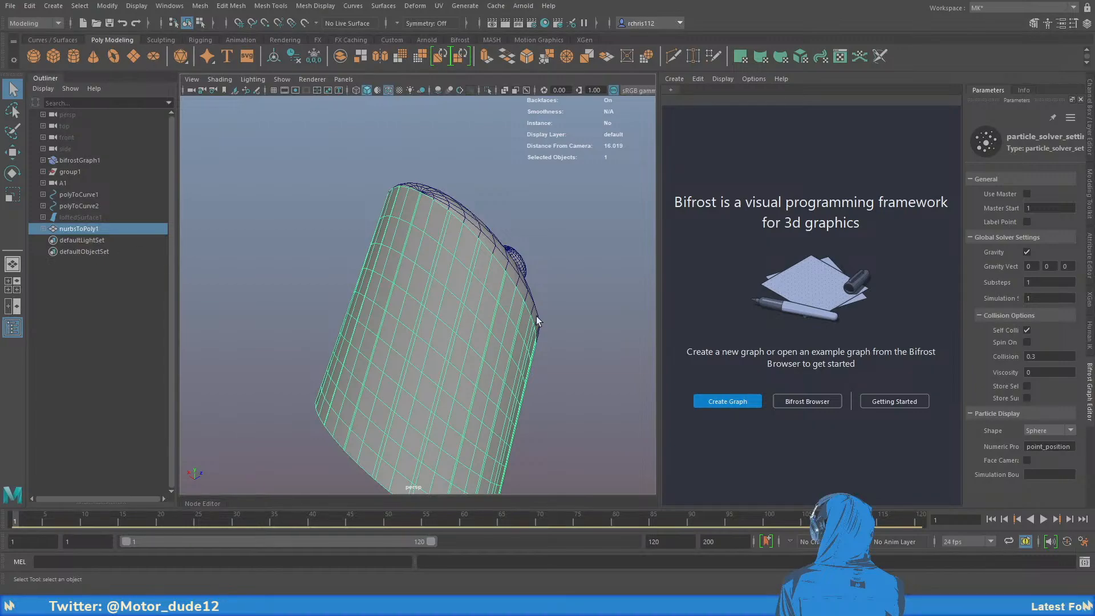
left_click_drag(536, 315, 445, 271, "alt")
right_click_drag(435, 221, 435, 215)
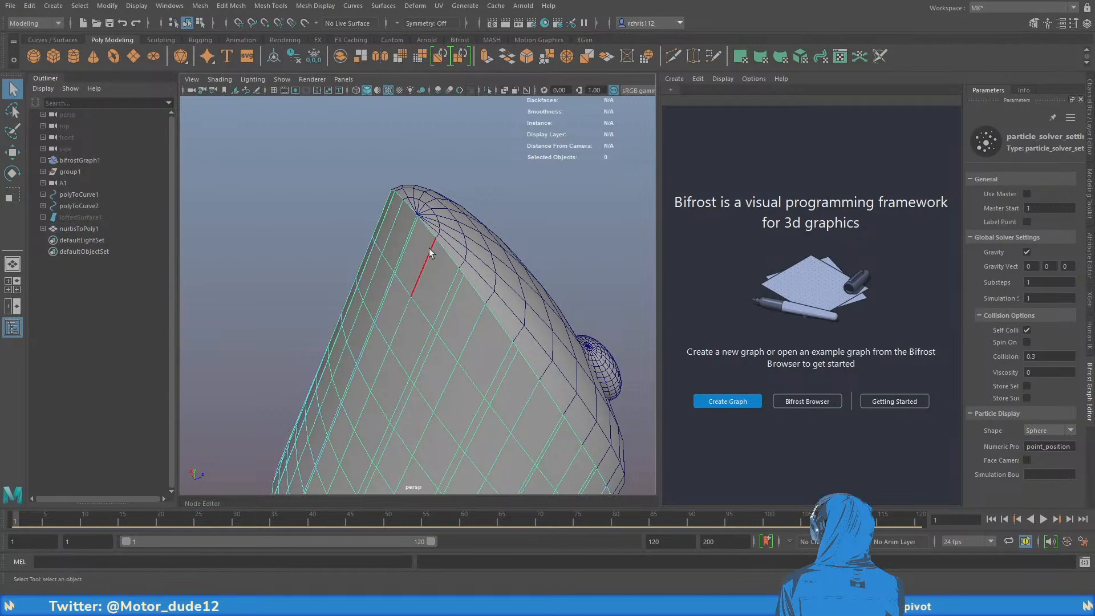
left_click(429, 262)
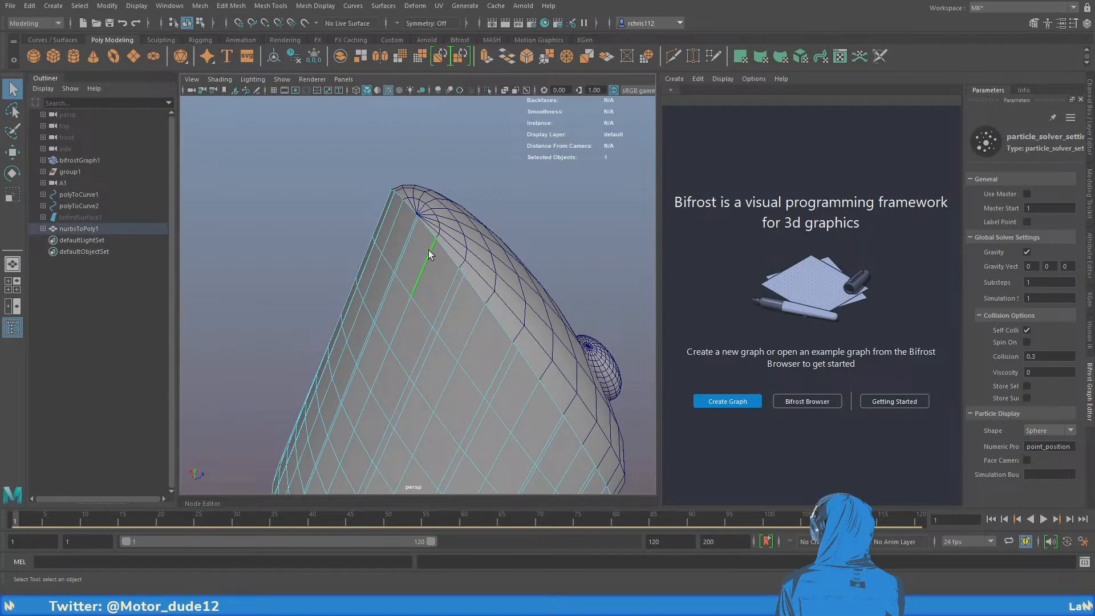
key("F8")
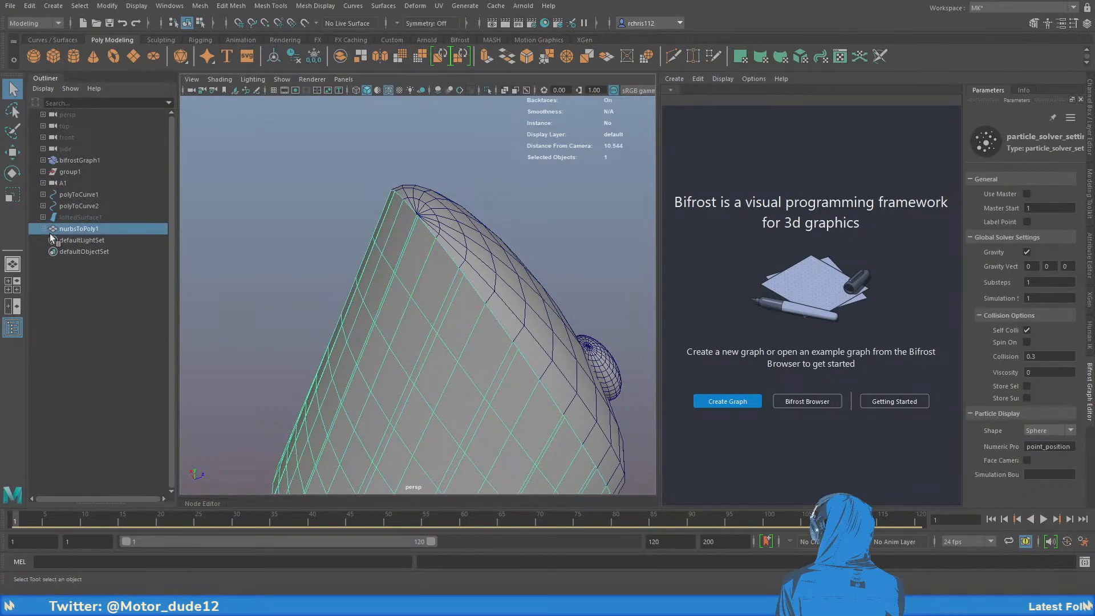
Duplicate the polygon body mesh and hide the original nurbsToPoly1
key("ctrl+d")
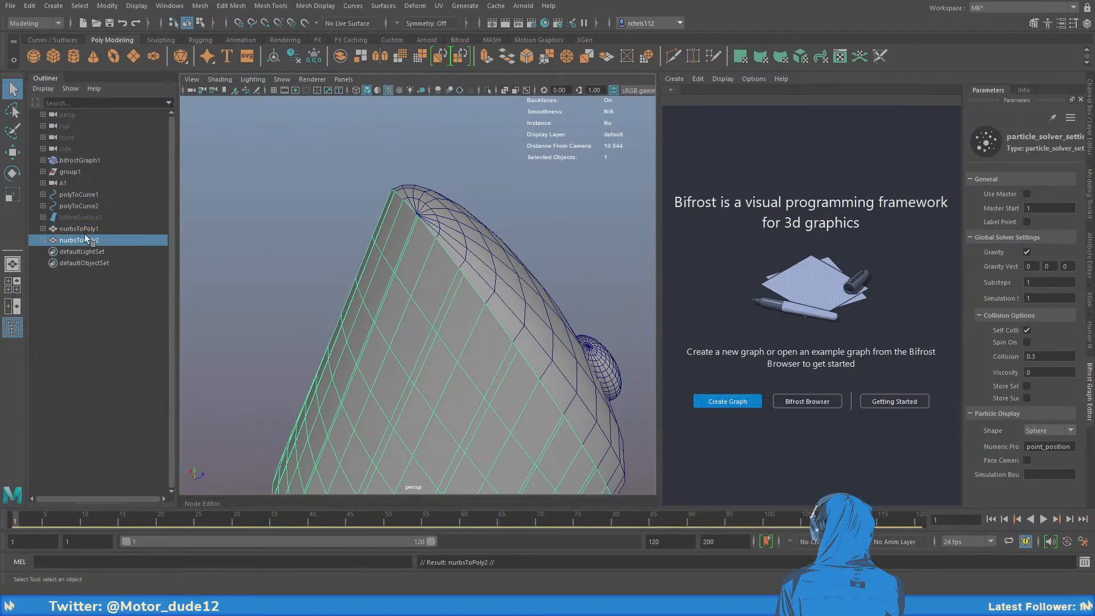
left_click(81, 229)
key("h")
left_click(378, 271)
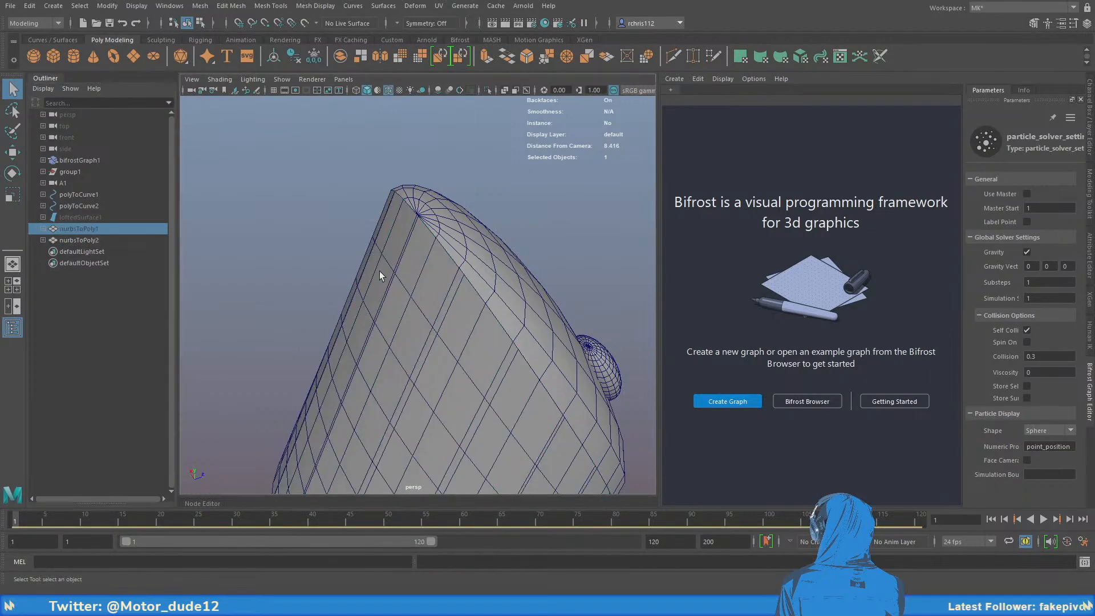
Insert an edge loop around the duplicated body, close to the rim where it meets the head
right_click_drag(404, 261, 405, 245)
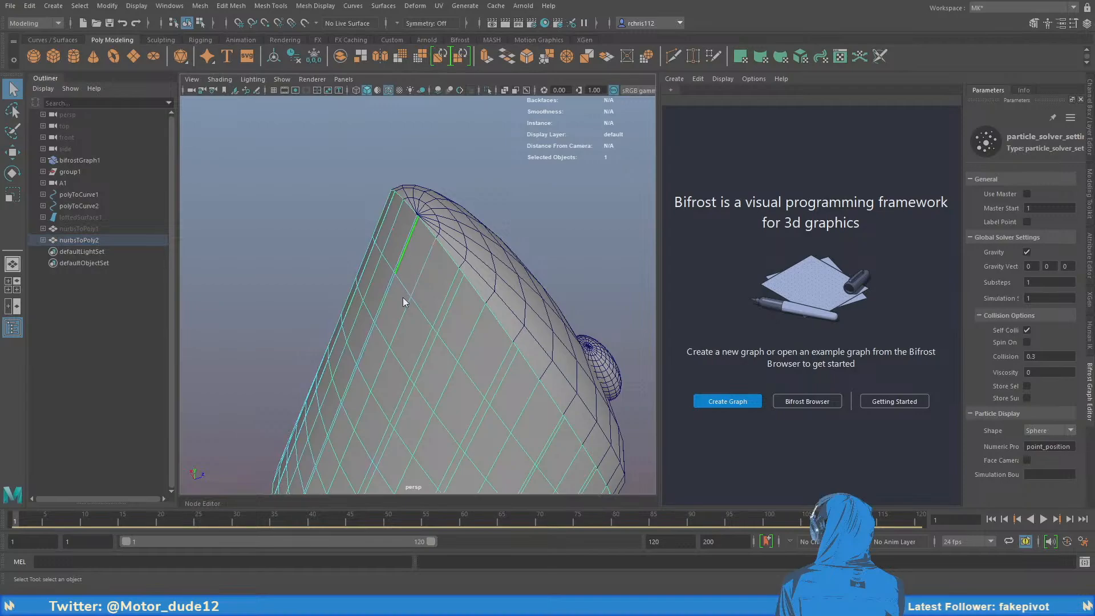
right_click_drag(400, 323, 400, 331, "shift")
left_click(416, 225)
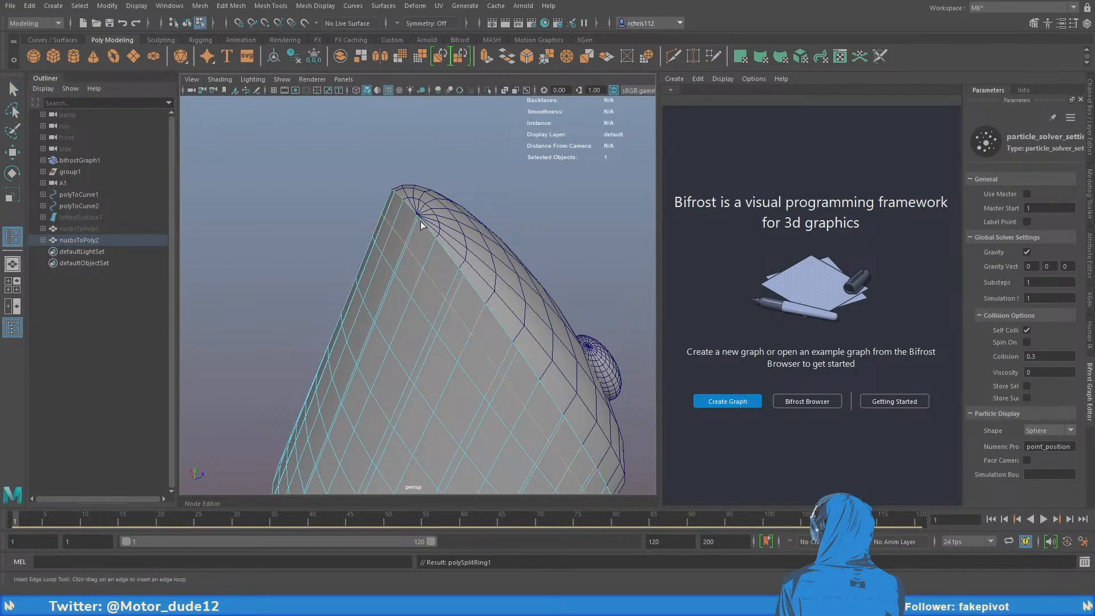
key("ctrl+z")
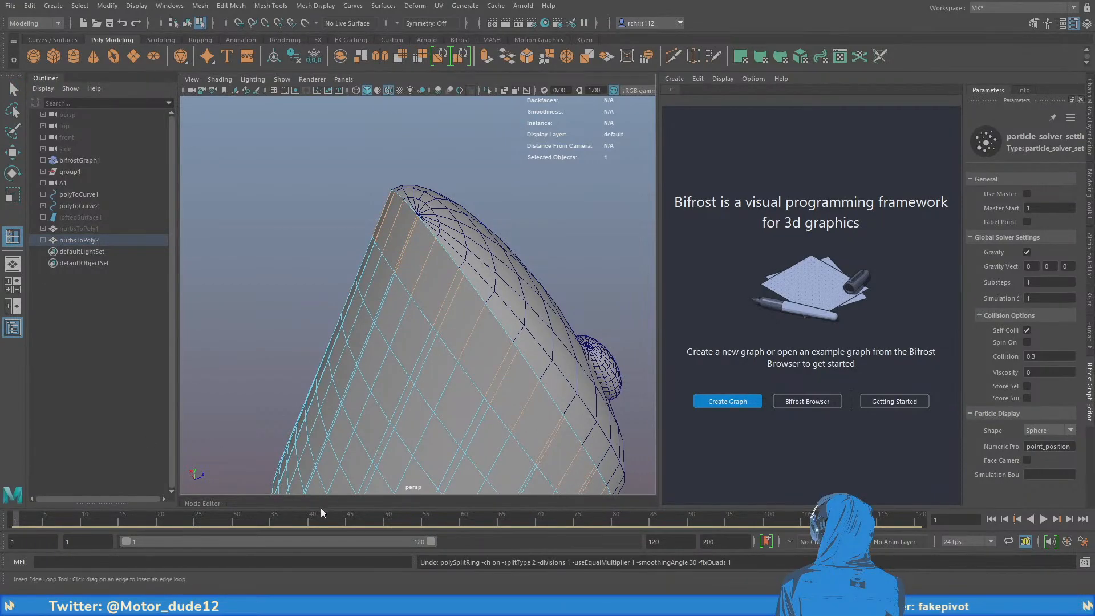
left_click_drag(418, 231, 417, 223)
Delete every face of the duplicated body except the narrow band along the rim beside the head
middle_click_drag(416, 223, 452, 281, "alt")
scroll(451, 279, "up", 1)
right_click_drag(447, 260, 453, 283)
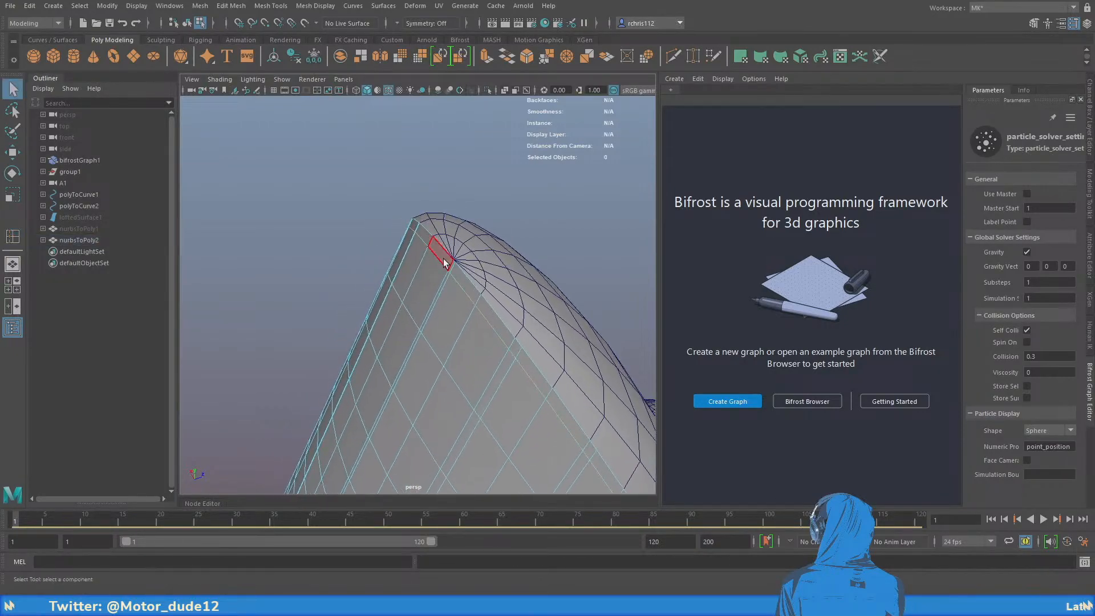
double_click(445, 263)
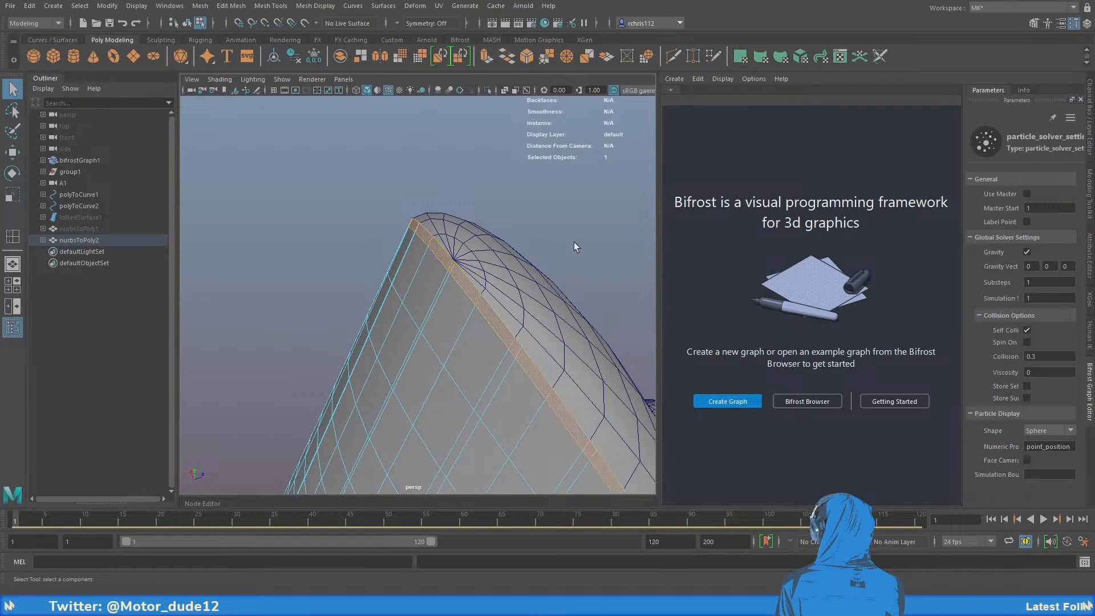
scroll(522, 220, "down", 8)
left_click_drag(318, 235, 533, 394)
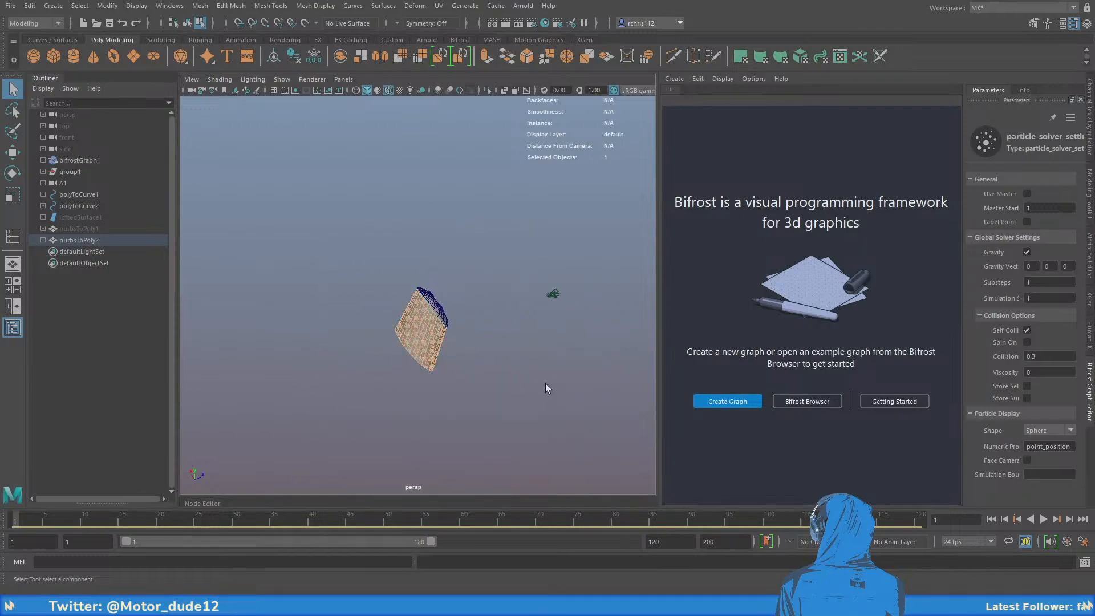
left_click(545, 383)
scroll(407, 323, "up", 8)
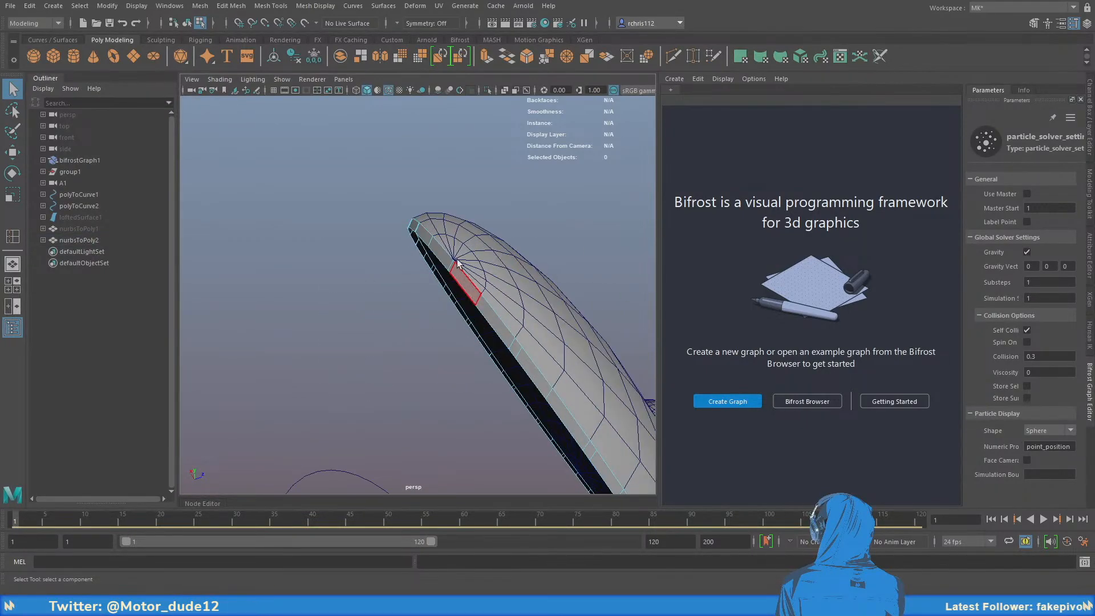
Return to object mode and scale the remaining rim band very slightly
key("F8")
left_click_drag(413, 268, 520, 280, "alt")
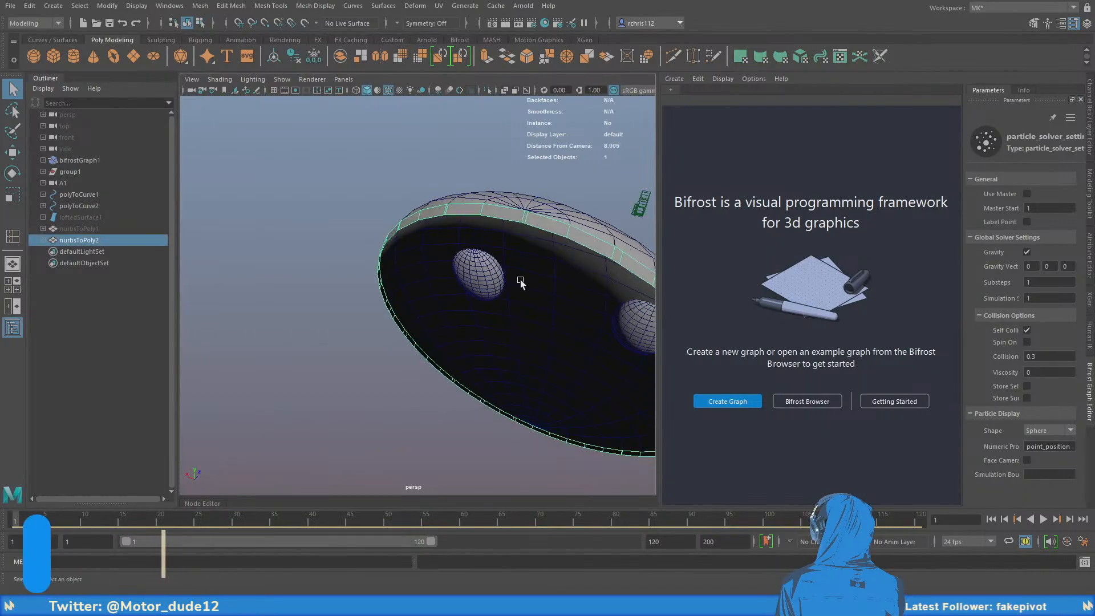
key("r")
left_click_drag(534, 358, 529, 359)
left_click_drag(518, 272, 411, 281, "alt")
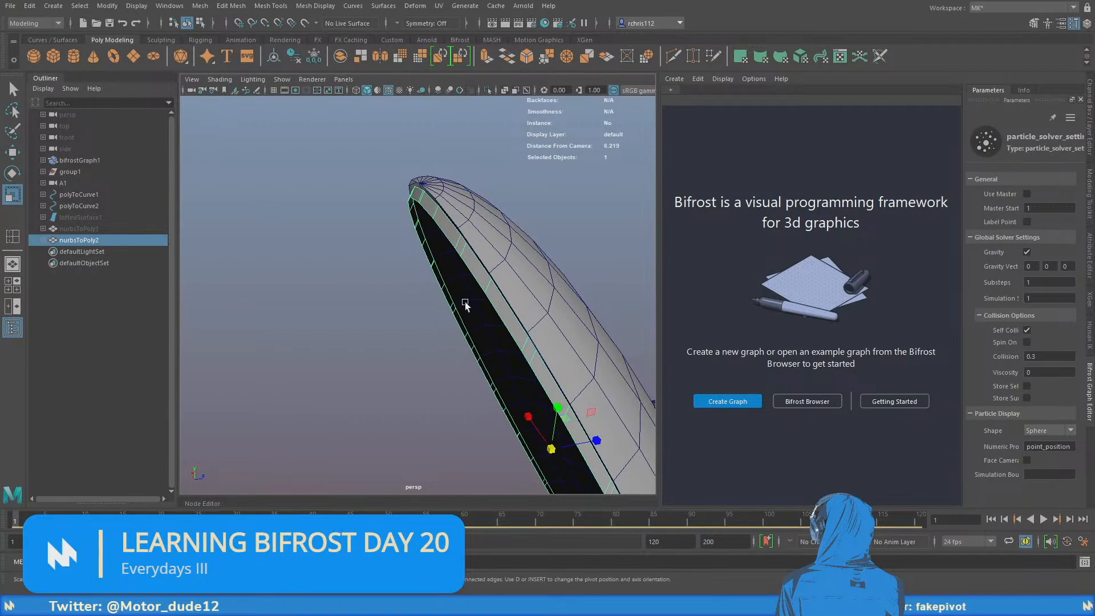
Unhide the full body mesh nurbsToPoly1 and return to the Select tool
left_click(69, 229)
key("f")
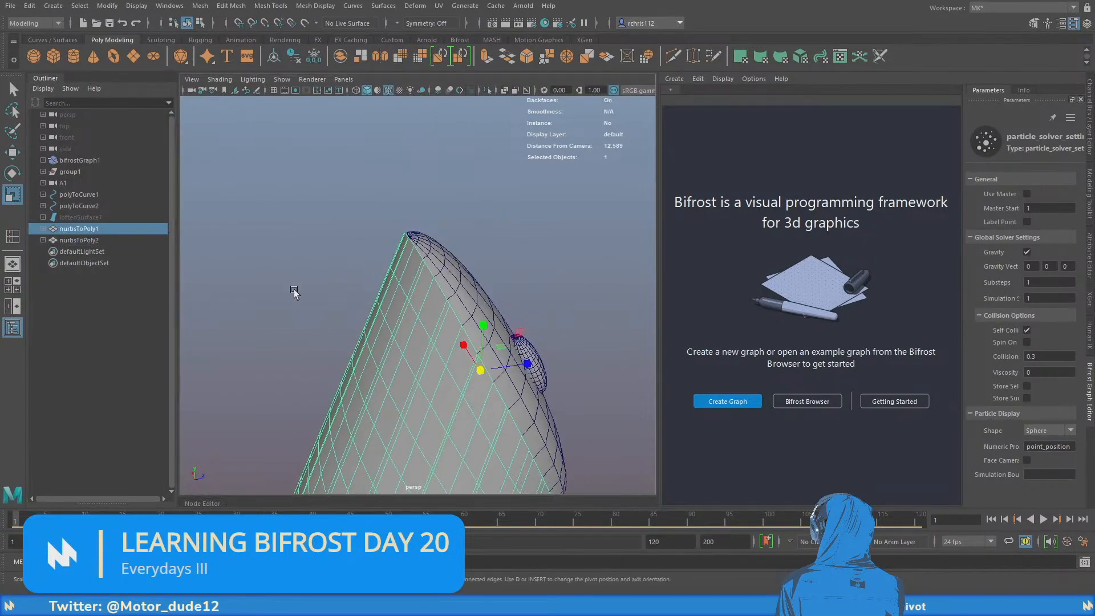
left_click_drag(379, 260, 424, 342, "alt")
key("q")
Create a new Bifrost graph that takes the nurbsToPoly1 body mesh as its input
left_click(727, 401)
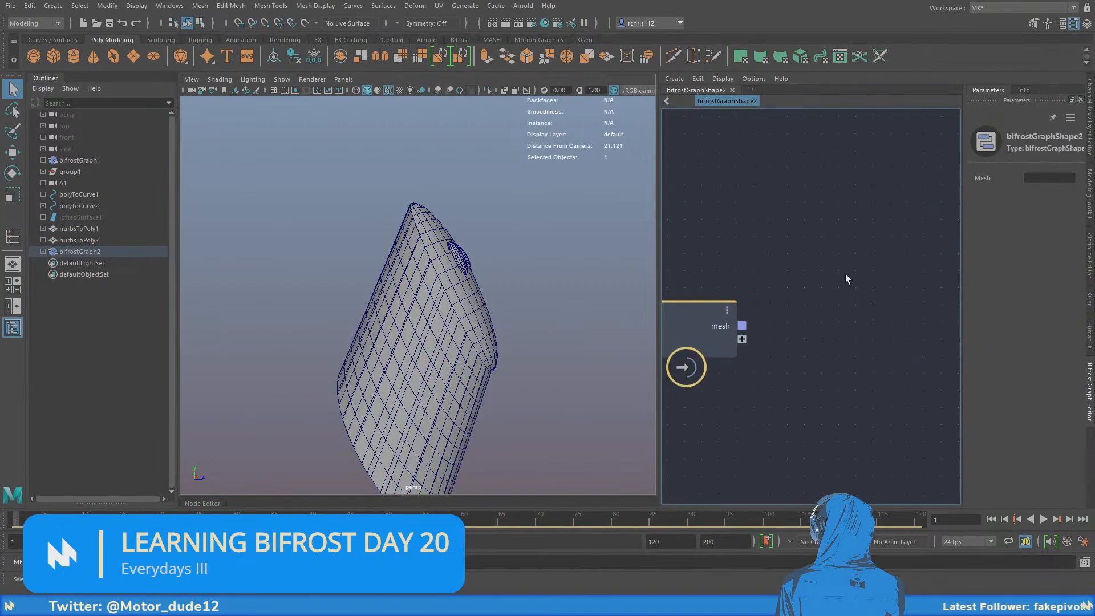
left_click(732, 306)
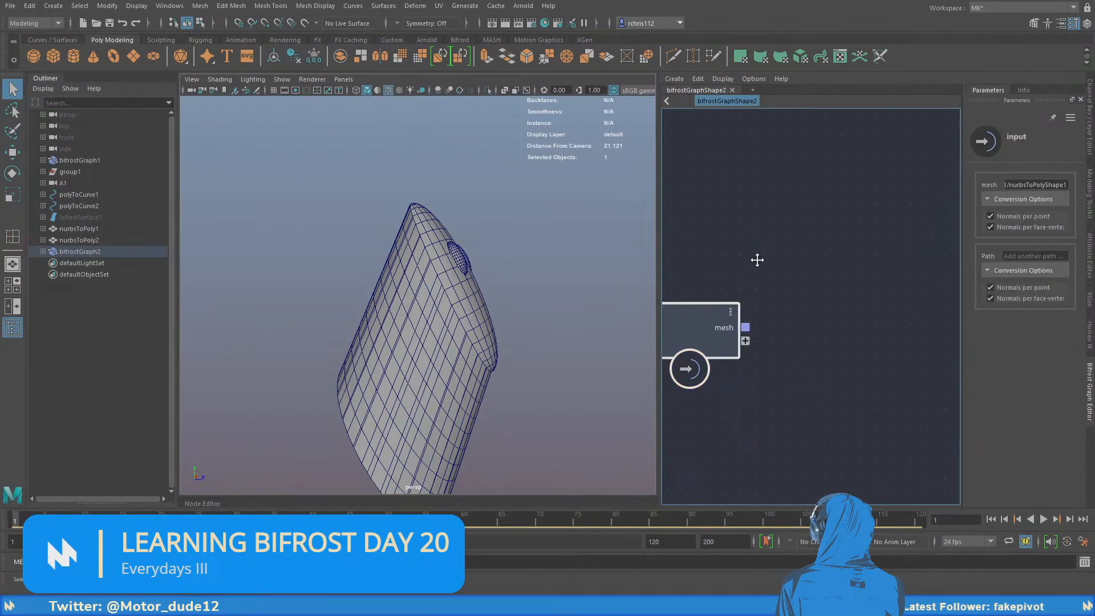
middle_click_drag(757, 260, 753, 262, "alt")
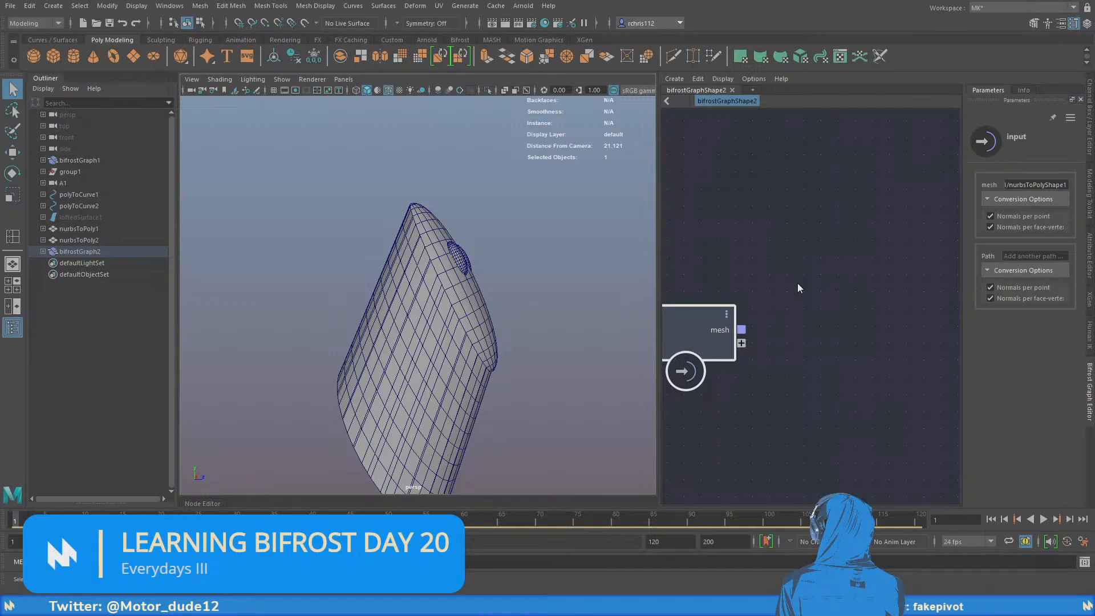
left_click(706, 307)
Add a simulate_mpm node to the graph and place it well clear of the input node
left_click_drag(793, 298, 844, 300)
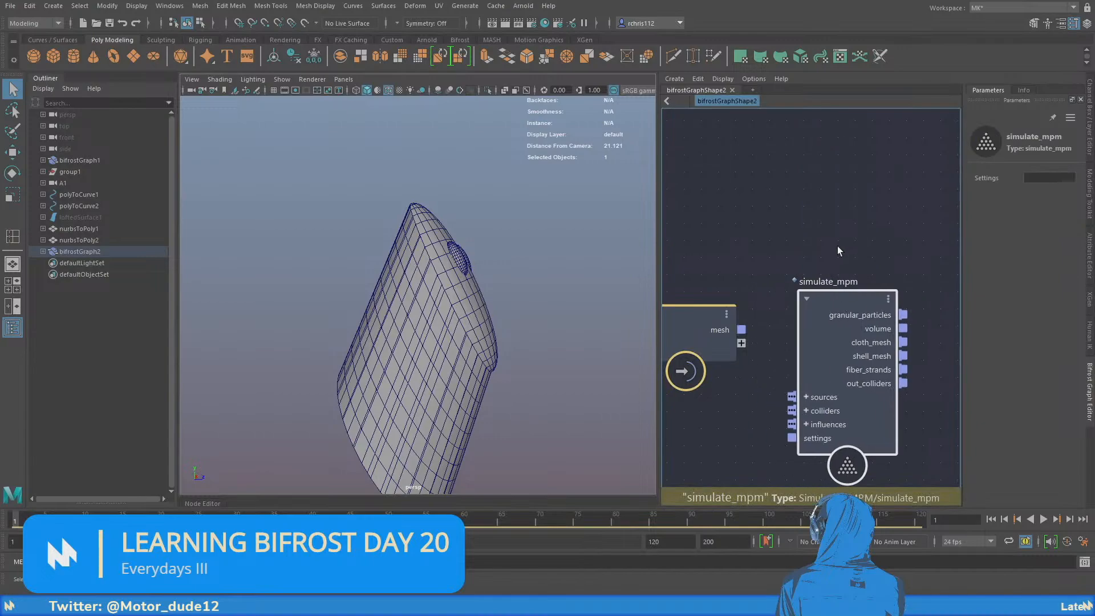
middle_click_drag(837, 247, 795, 245, "alt")
left_click_drag(806, 300, 905, 293)
middle_click_drag(760, 233, 818, 249, "alt")
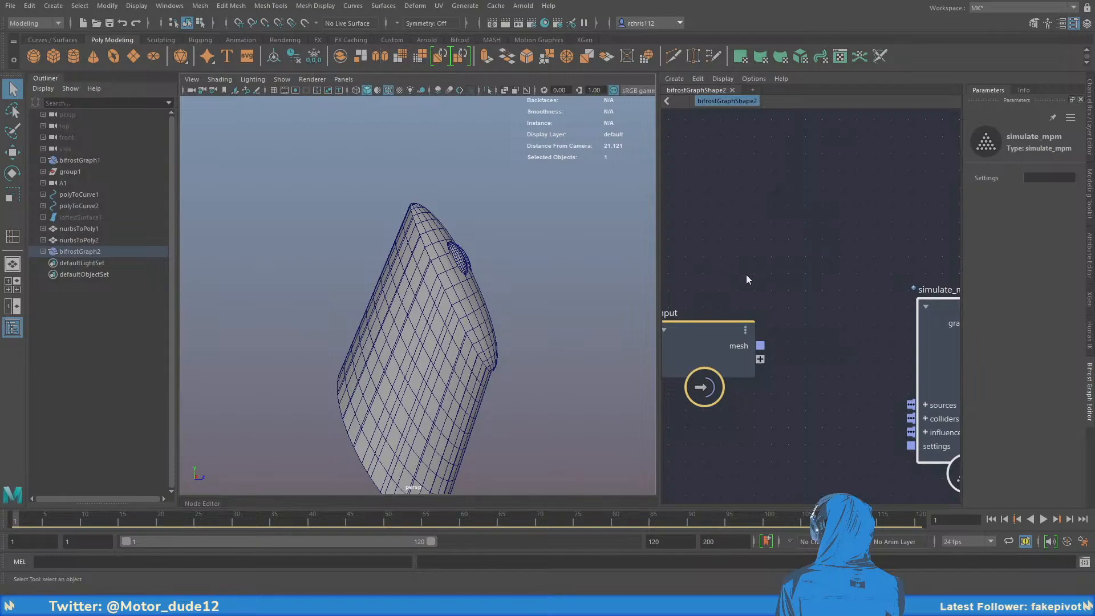
Add a make_mpm_cloth node between the input and simulate_mpm, and space out the simulate_mpm and output nodes
key("ctrl+v")
left_click_drag(816, 259, 835, 264)
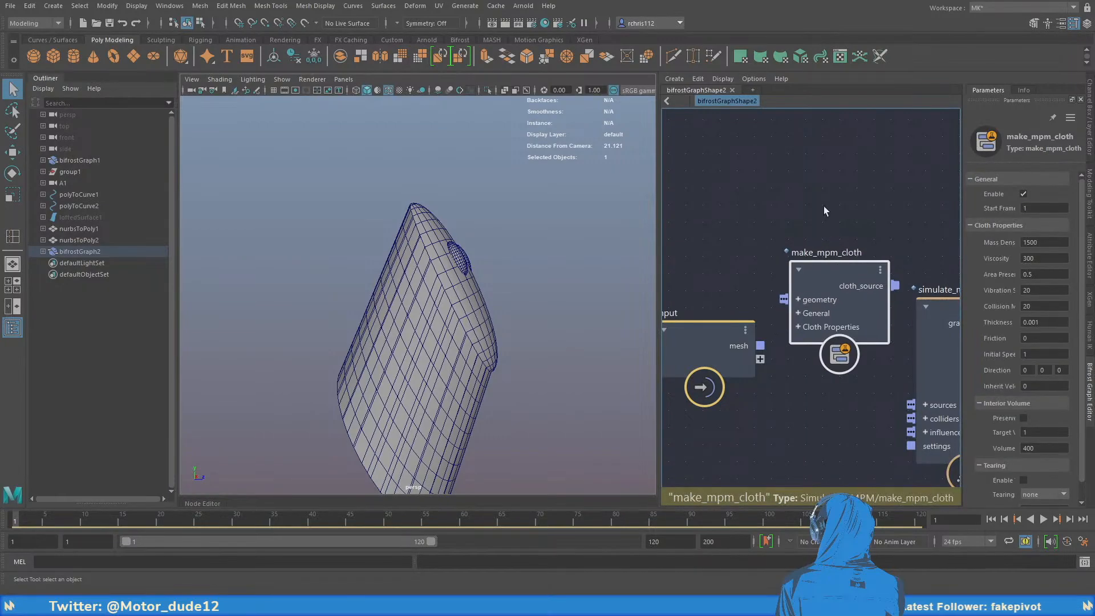
scroll(810, 219, "down", 4)
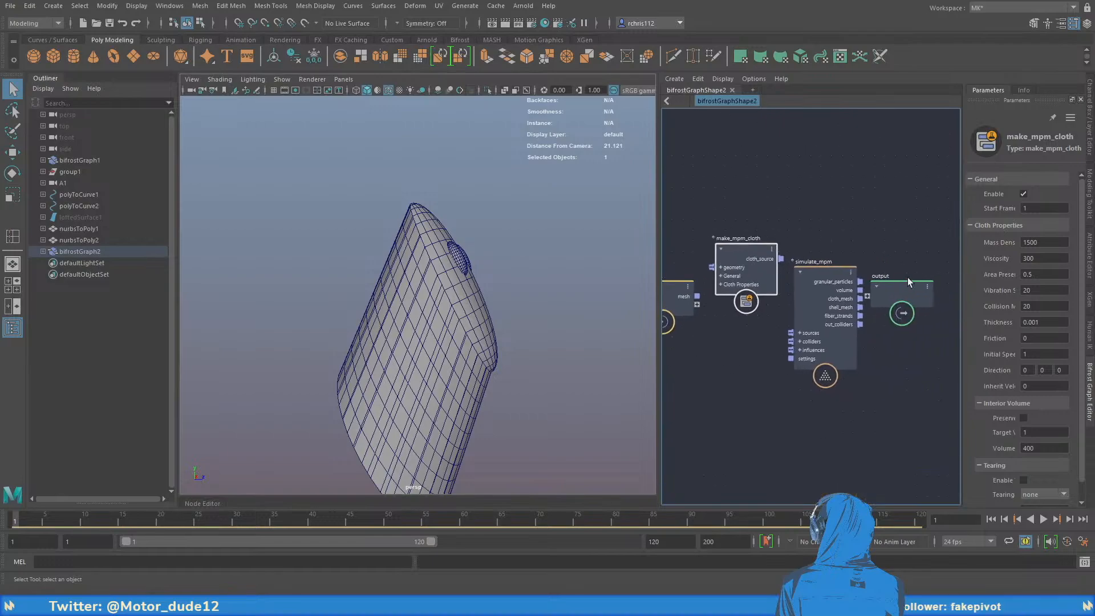
left_click_drag(906, 281, 973, 281)
left_click_drag(815, 268, 847, 249)
Add an mpm_solver_settings node and connect its solver_settings to the settings port of simulate_mpm
middle_click_drag(772, 446, 797, 397, "alt")
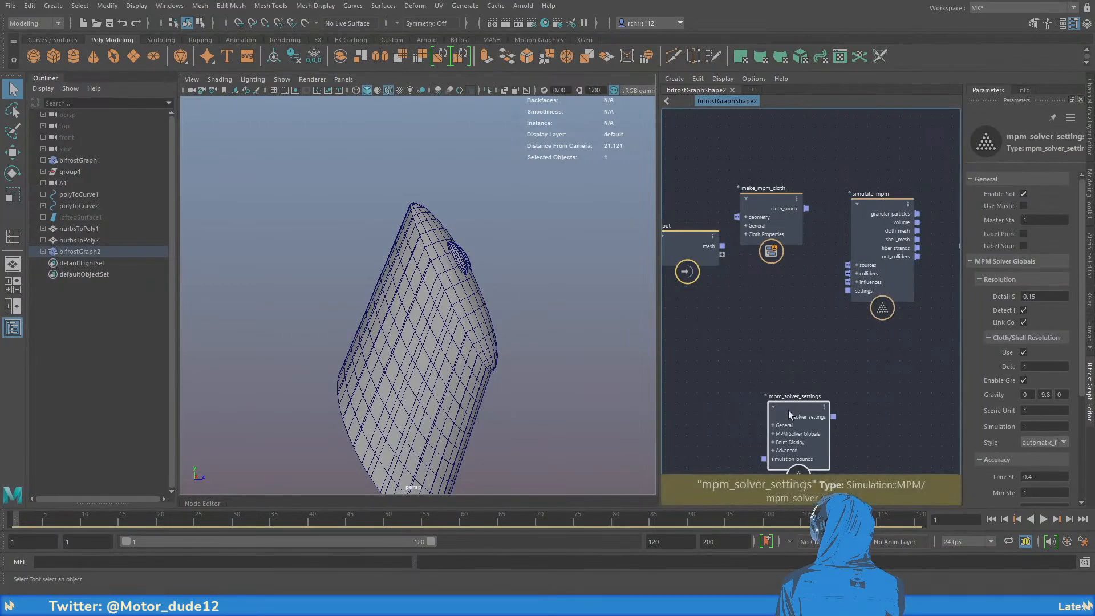
left_click_drag(787, 410, 765, 371)
middle_click_drag(779, 310, 813, 344, "alt")
left_click(775, 249)
left_click_drag(799, 419, 836, 329)
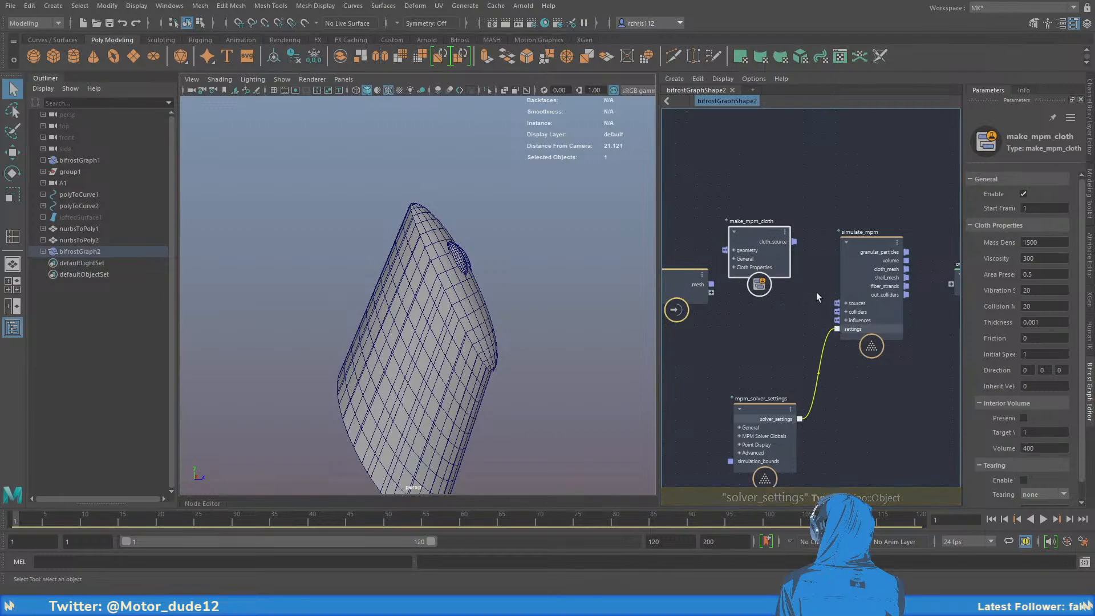
Connect make_mpm_cloth's cloth_source to simulate_mpm's sources, and the input mesh to the cloth node's geometry
middle_click_drag(816, 292, 826, 313, "alt")
left_click_drag(803, 262, 844, 321)
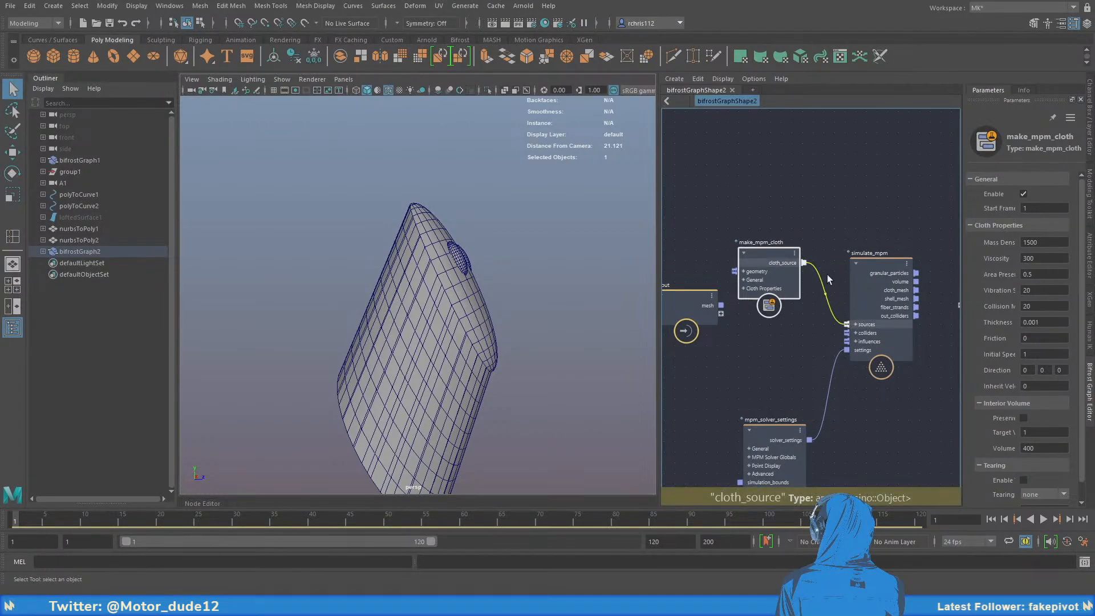
middle_click_drag(826, 275, 866, 289, "alt")
left_click_drag(758, 318, 772, 284)
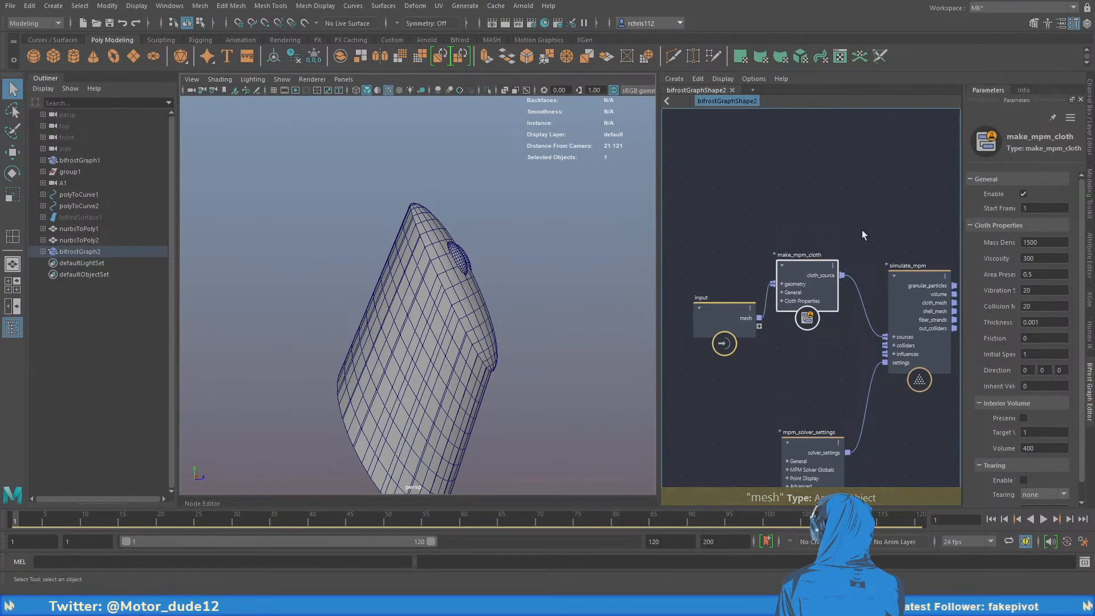
middle_click_drag(855, 221, 805, 306, "alt")
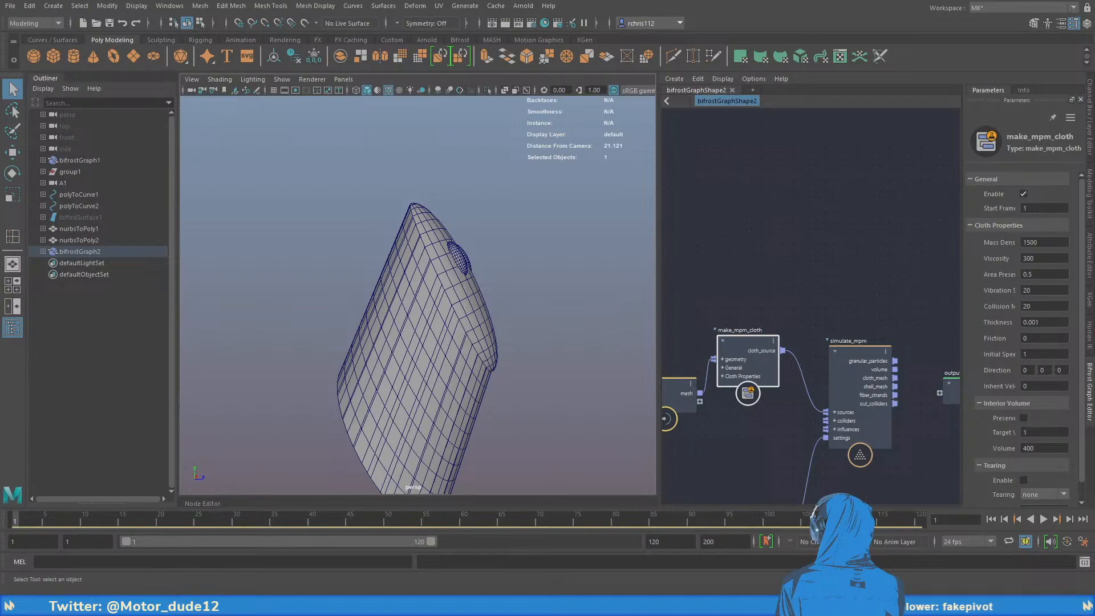
Add a constrain_mpm node and place it above the simulate_mpm node
left_click(481, 343)
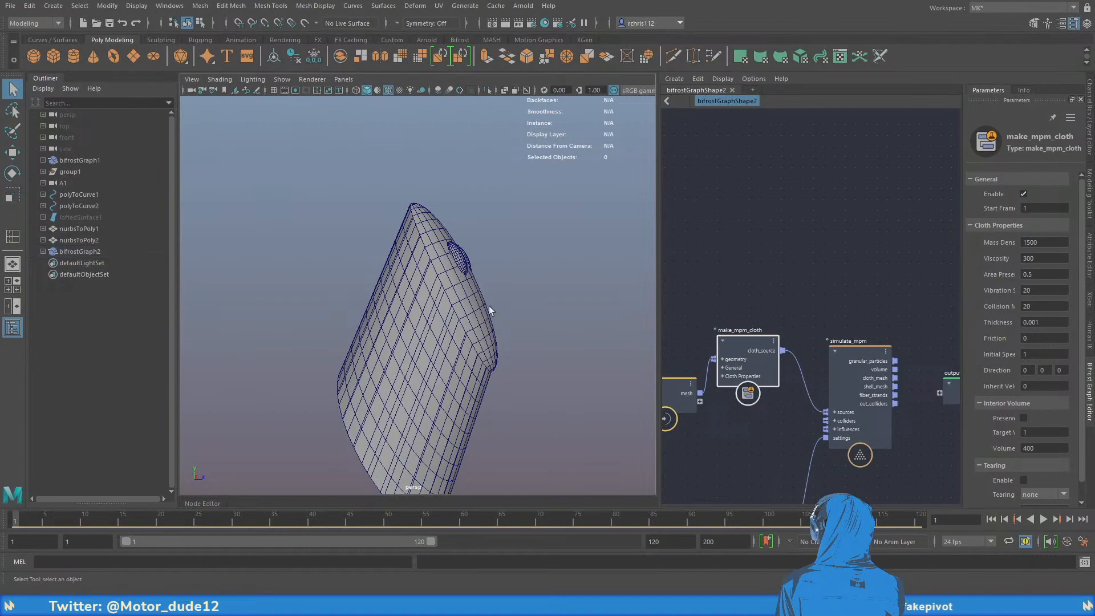
mouse_move(536, 297)
left_mouse_down("alt")
mouse_move(523, 280)
mouse_move(460, 281)
mouse_move(514, 296)
left_mouse_up("alt")
middle_click_drag(770, 266, 796, 265, "alt")
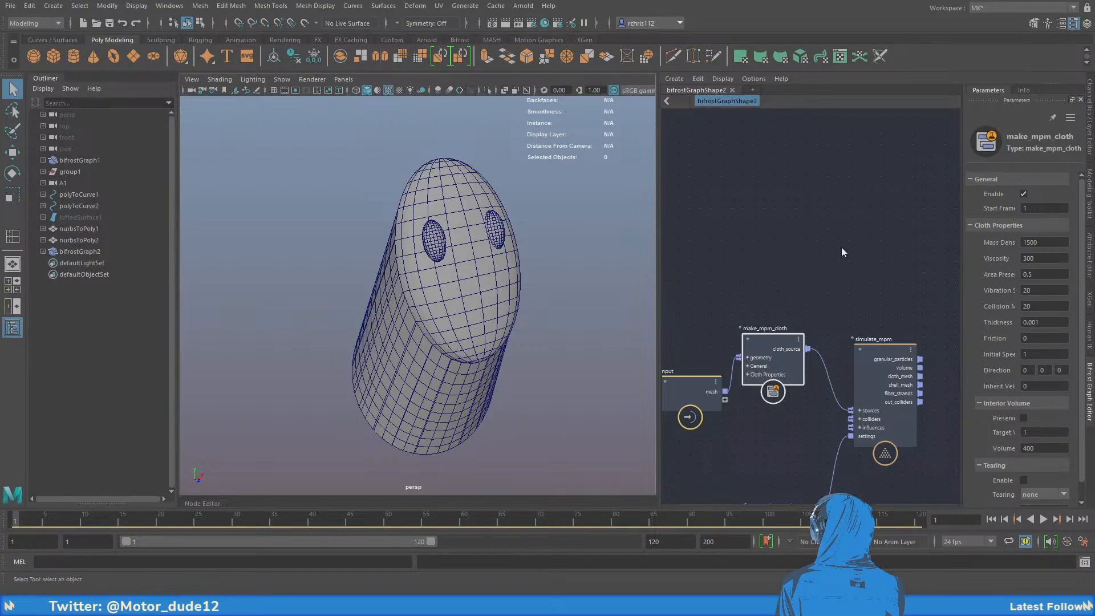
key("ctrl+v")
middle_click_drag(841, 247, 799, 241, "alt")
left_click_drag(776, 285, 844, 252)
middle_click_drag(779, 256, 780, 264, "alt")
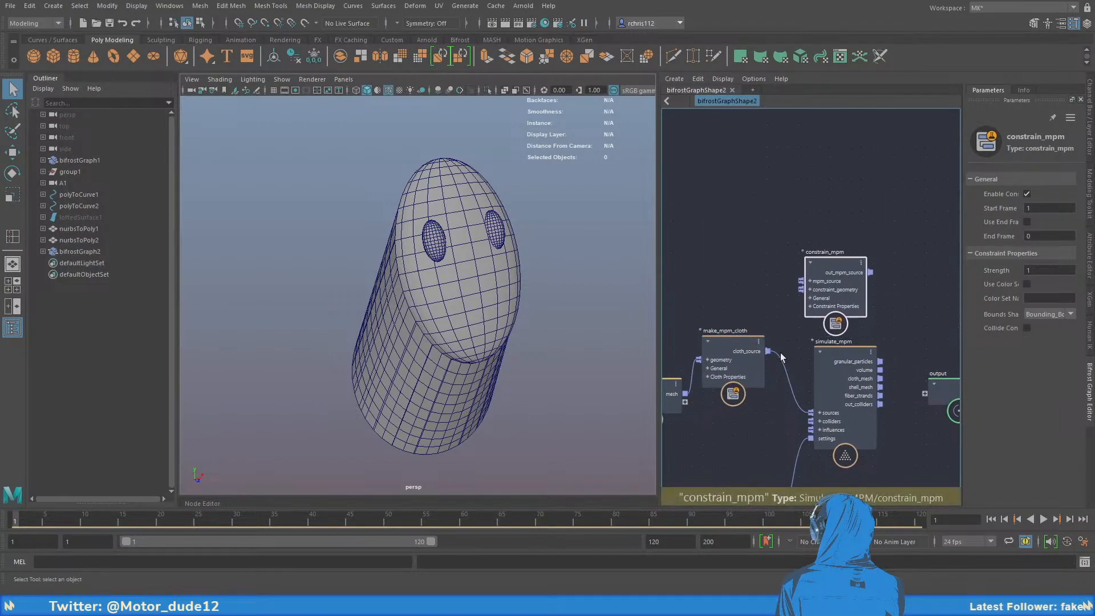
Reroute cloth_source through constrain_mpm's mpm_source into simulate_mpm's sources, and spread the constrain_mpm, simulate_mpm and output nodes apart
left_click(781, 356)
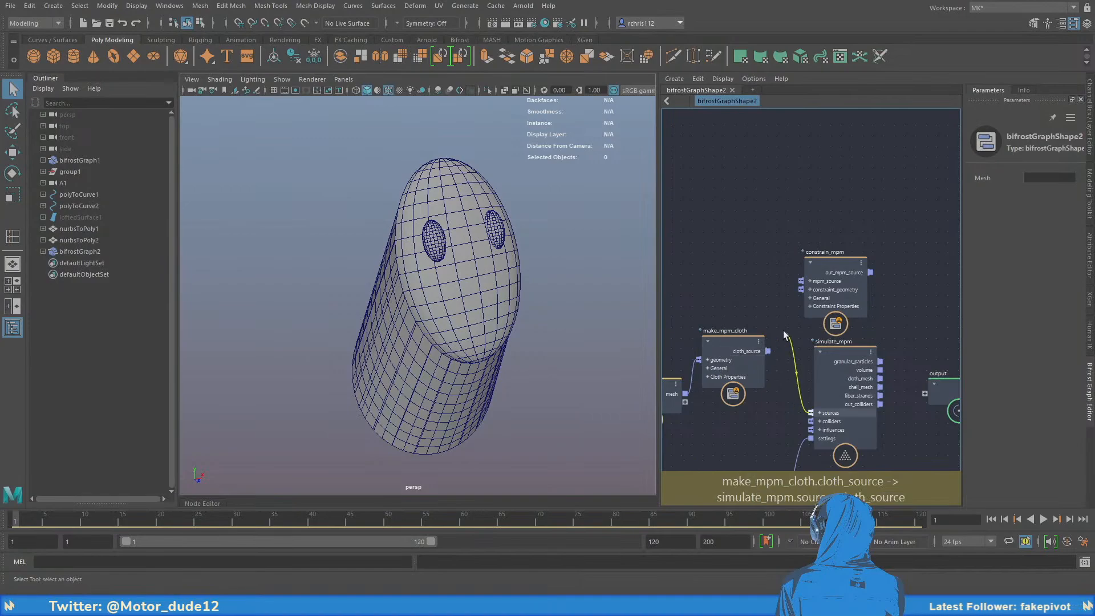
left_click_drag(768, 349, 811, 412)
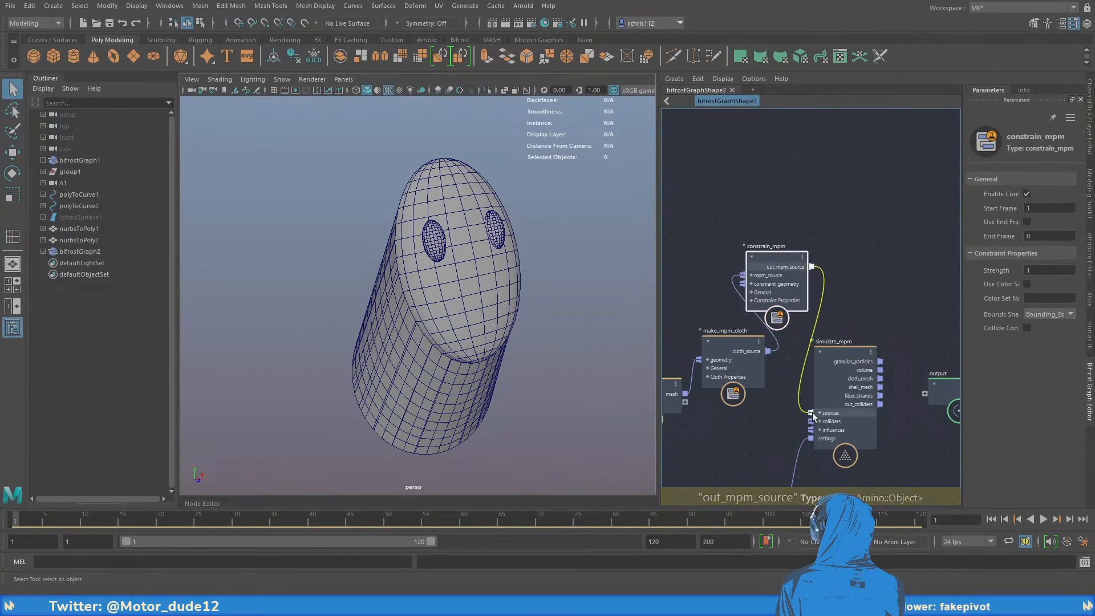
middle_click_drag(888, 325, 774, 288, "alt")
left_click(856, 364)
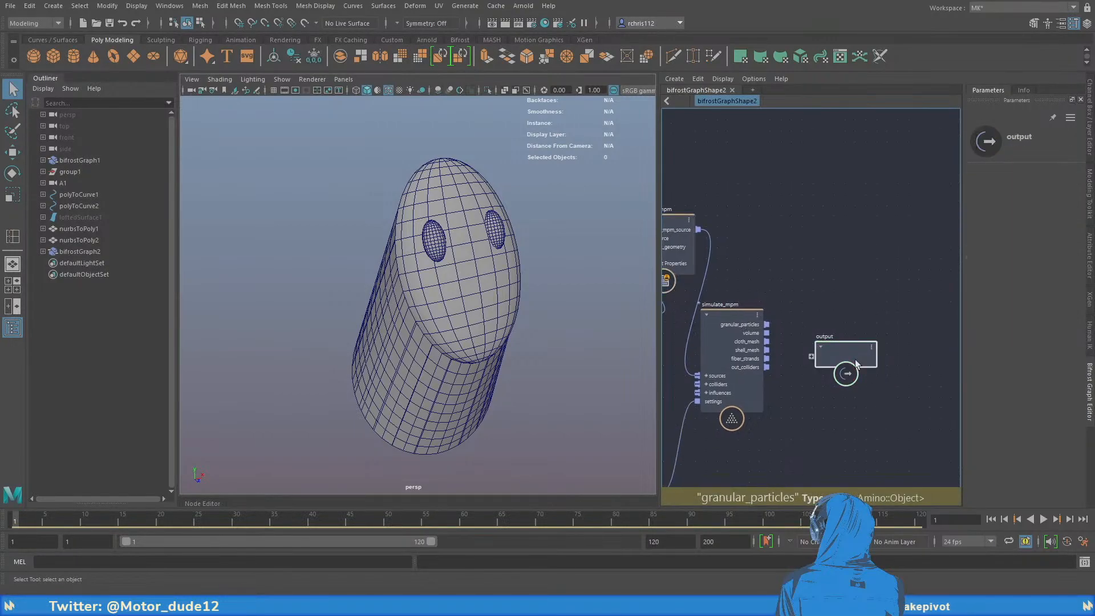
left_click_drag(855, 364, 966, 377)
left_click_drag(720, 316, 828, 315)
middle_click_drag(763, 280, 840, 290, "alt")
left_click_drag(731, 235, 813, 250)
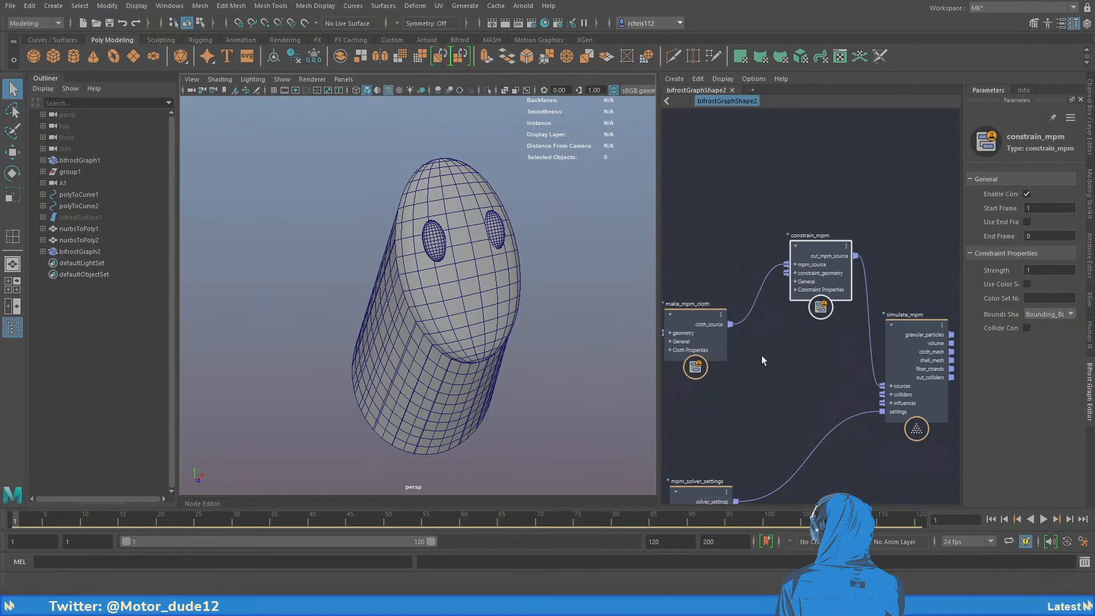
middle_click_drag(772, 371, 876, 319, "alt")
Bring the rim band nurbsToPoly2 into the graph and connect its mesh to constrain_mpm's constraint_geometry
left_click_drag(447, 298, 331, 282, "alt")
left_click(103, 227)
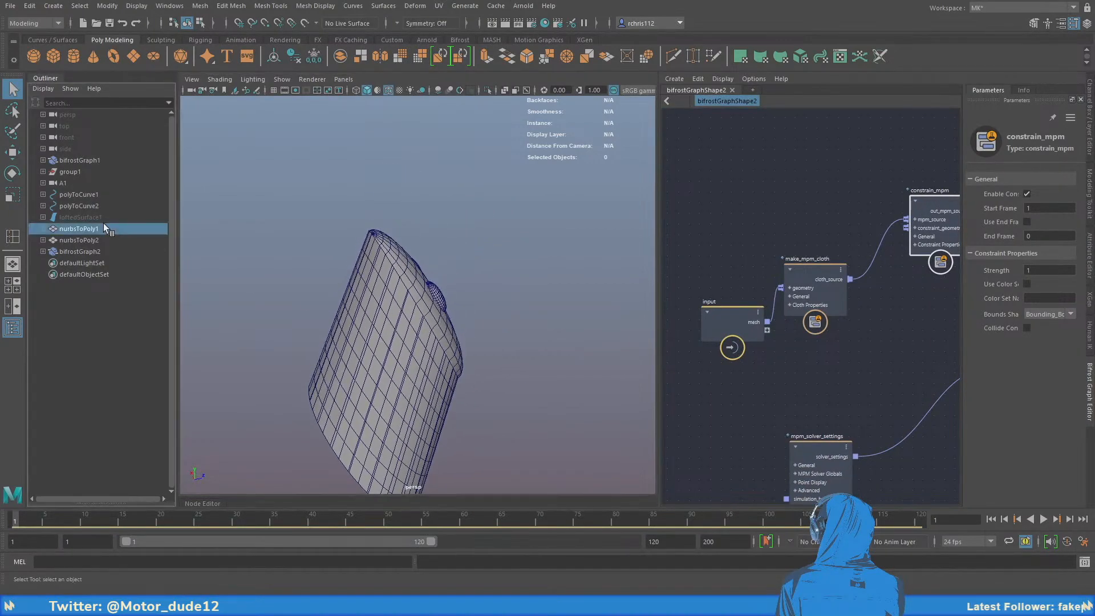
left_click(100, 240)
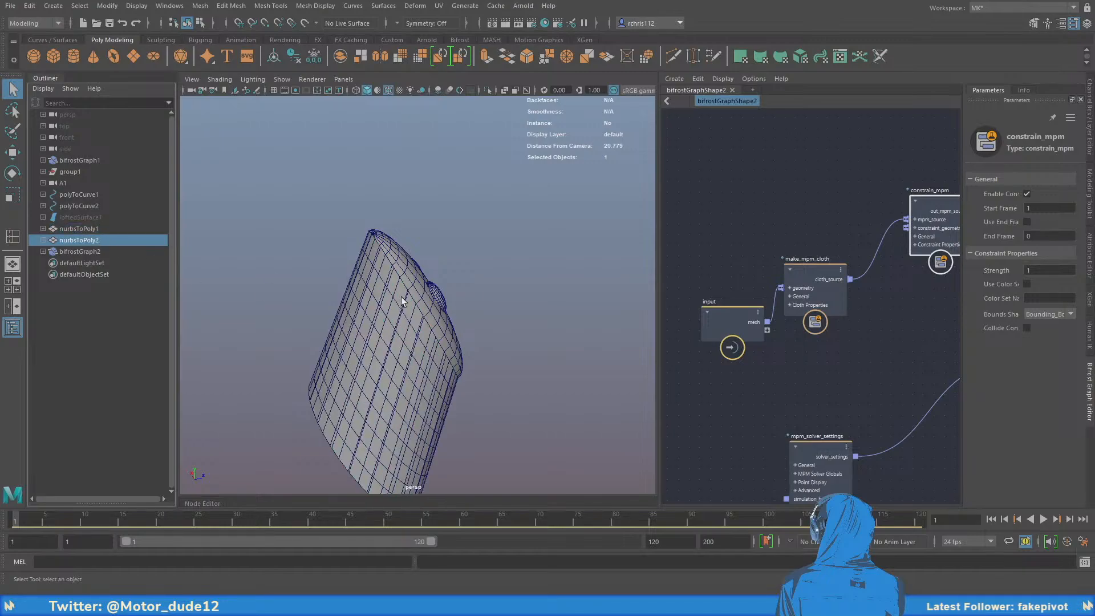
key("ctrl+1")
key("ctrl+1")
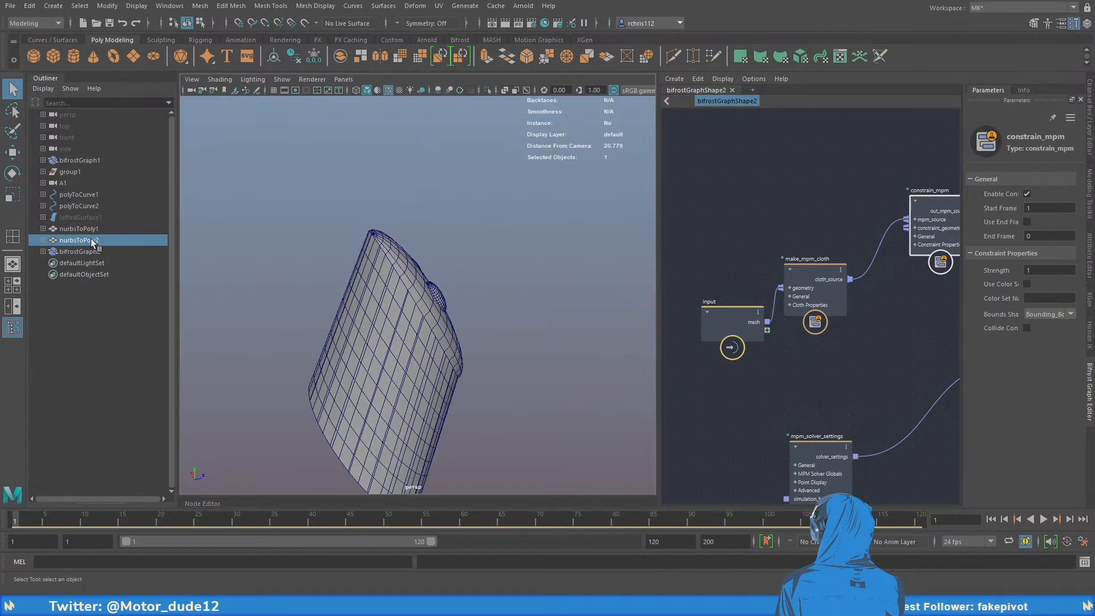
middle_click_drag(93, 240, 747, 386)
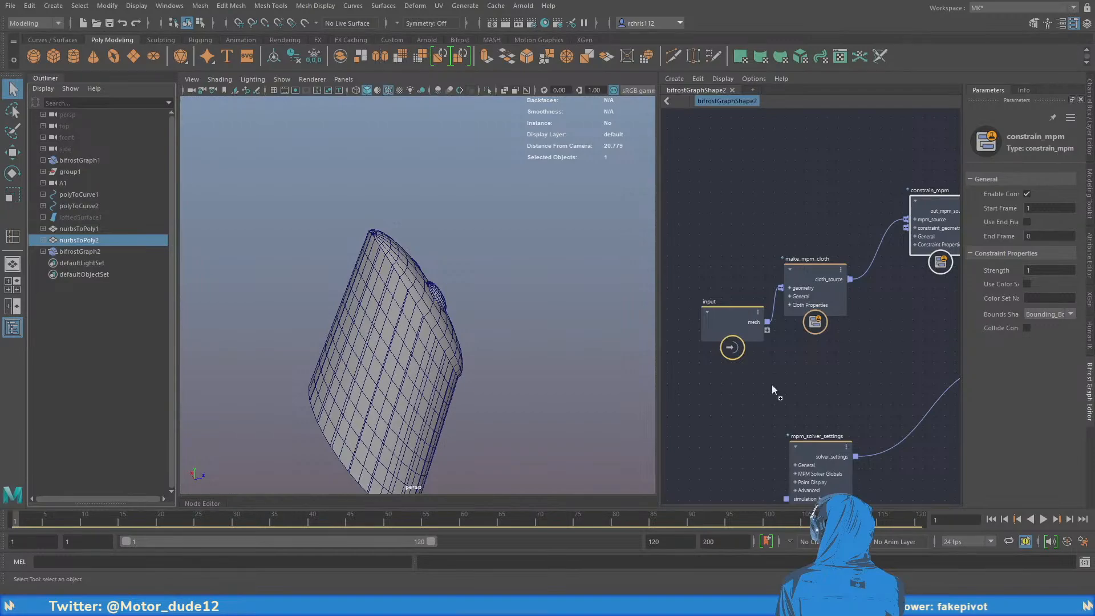
left_click_drag(783, 404, 905, 228)
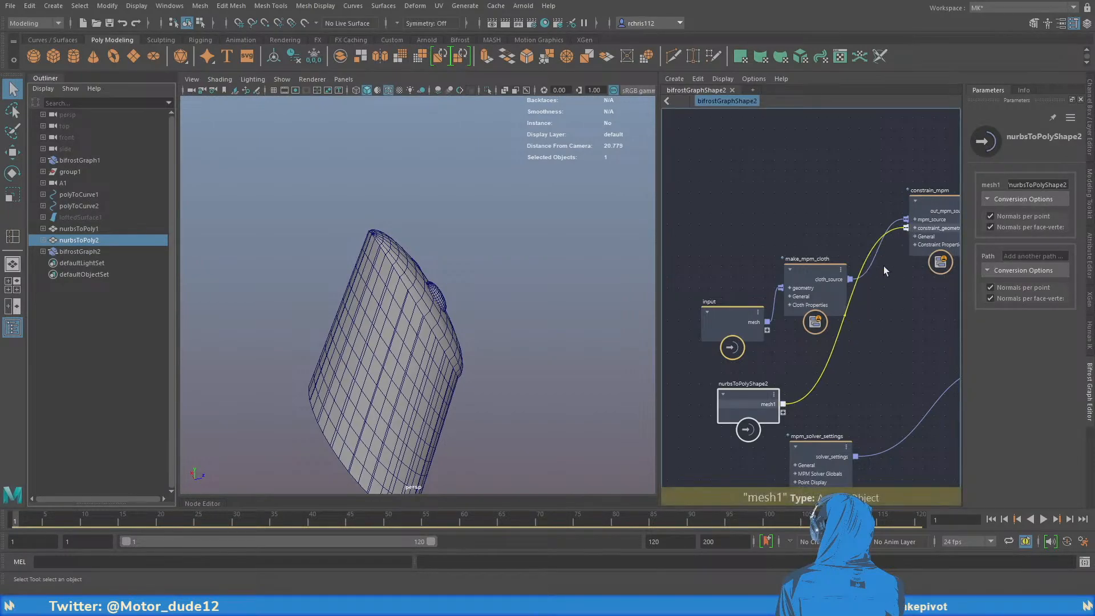
left_click_drag(819, 269, 811, 233)
Connect simulate_mpm's cloth_mesh to the graph's output node
middle_click_drag(892, 334, 809, 271, "alt")
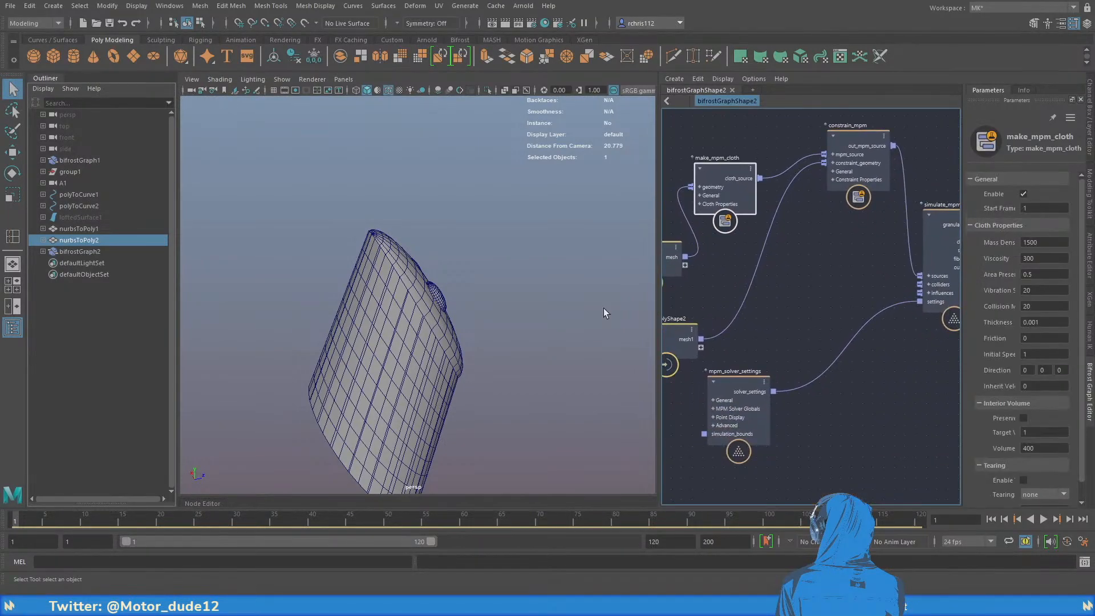
scroll(846, 313, "down", 1)
scroll(887, 406, "down", 1)
middle_click_drag(915, 388, 720, 384, "alt")
scroll(721, 384, "up", 2)
middle_click_drag(792, 254, 843, 311, "alt")
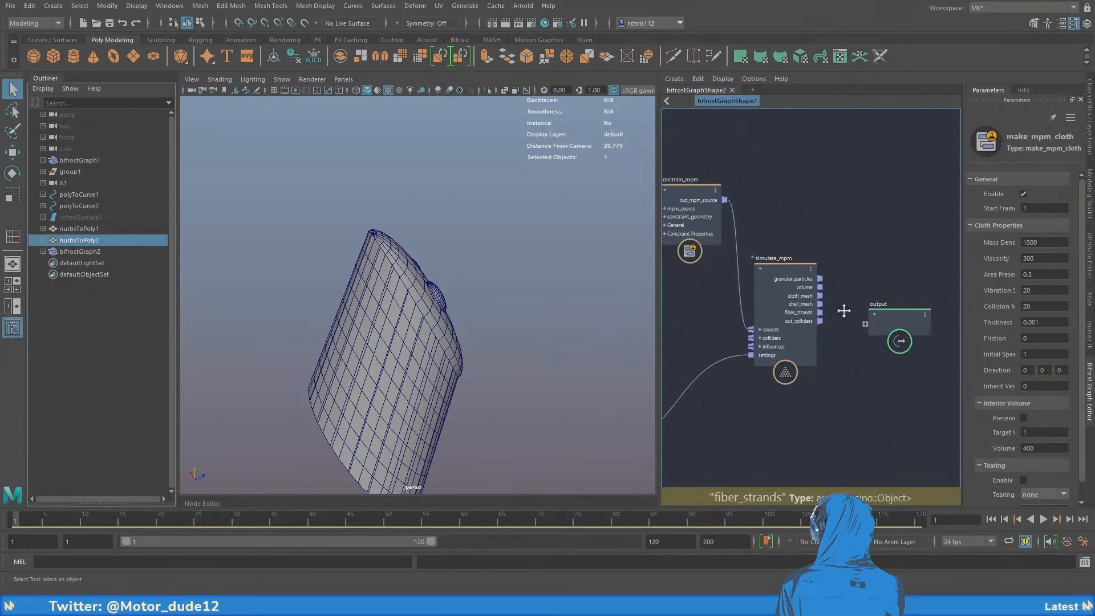
scroll(842, 311, "up", 1)
scroll(843, 311, "up", 1)
left_click_drag(833, 298, 882, 331)
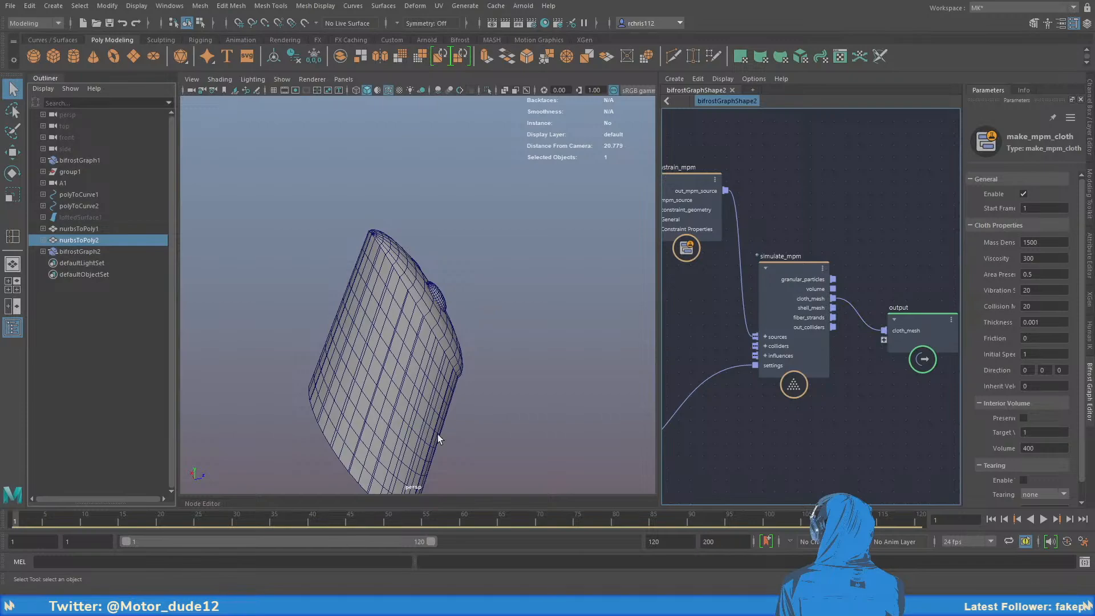
Play the cloth simulation with the whole body in view and stop it at frame 20
scroll(422, 429, "down", 5)
left_click_drag(456, 396, 494, 337, "alt")
scroll(488, 388, "up", 5)
left_click(1043, 519)
left_click(1043, 520)
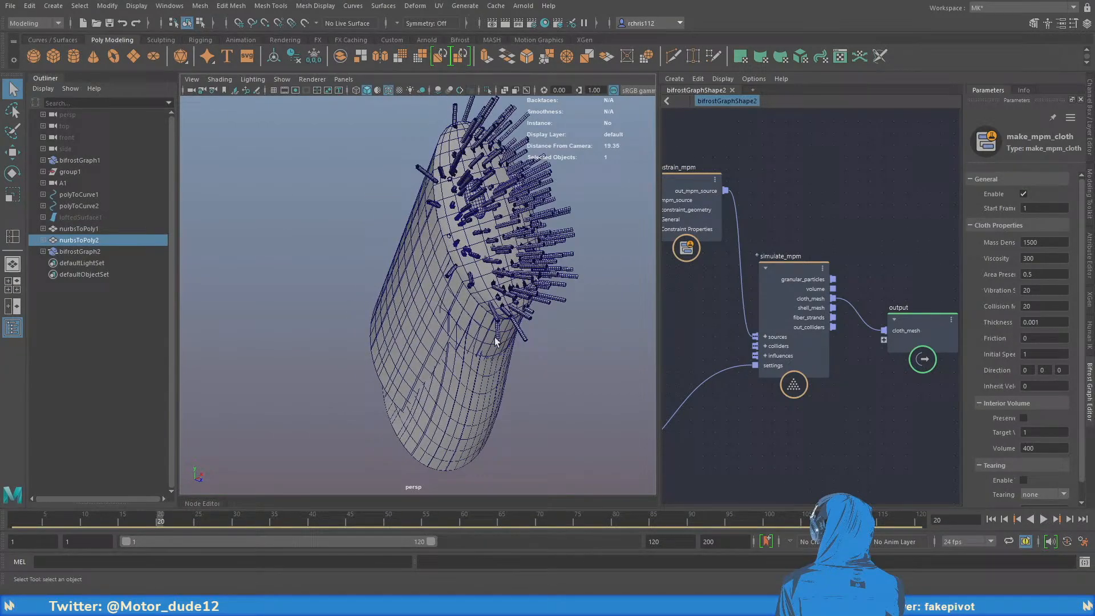
Rewind the simulation to frame 1 and widen the viewport beside the graph editor
left_click(990, 519)
middle_click_drag(758, 199, 798, 247, "alt")
left_click(483, 232)
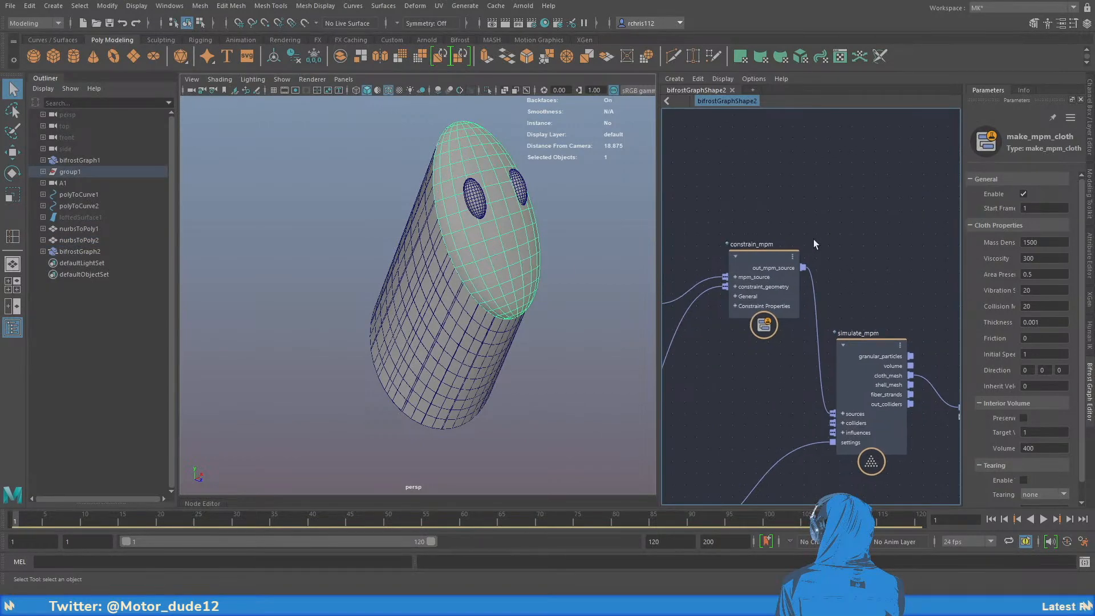
middle_click_drag(519, 192, 491, 253, "alt")
middle_click_drag(761, 195, 892, 195, "alt")
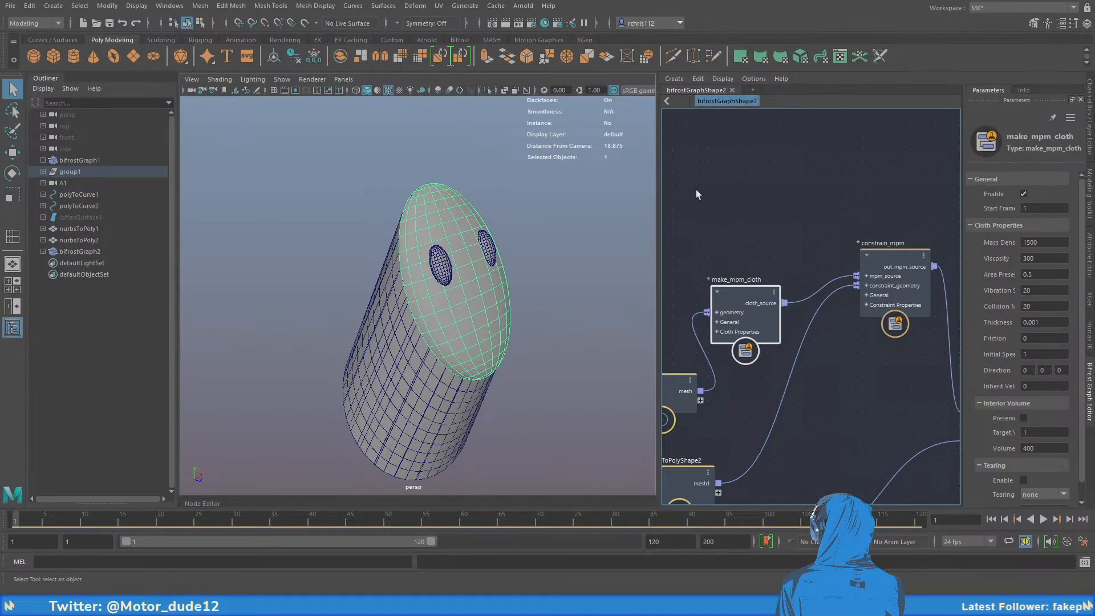
left_click_drag(659, 190, 413, 190)
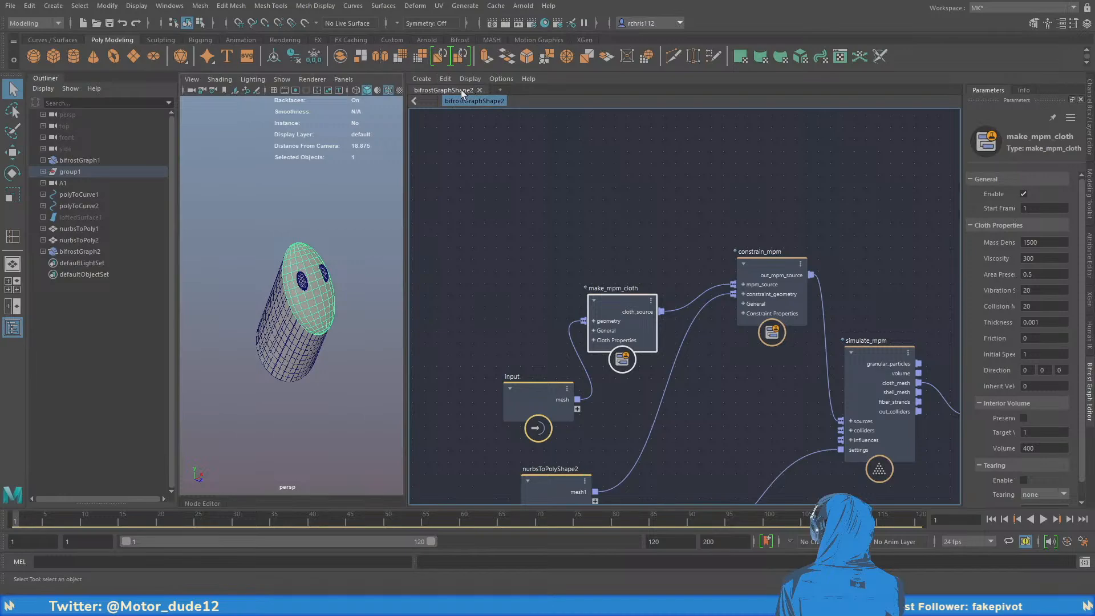
left_click_drag(405, 175, 758, 221)
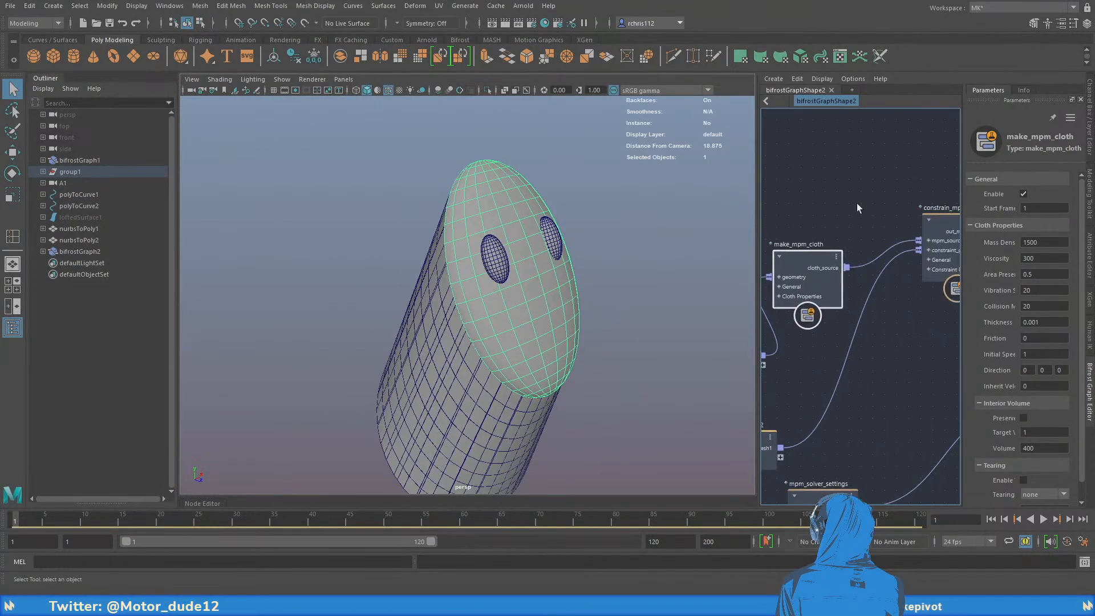
Auto-arrange all the nodes of the cloth graph and frame them
scroll(847, 192, "down", 3)
middle_click_drag(837, 194, 784, 206)
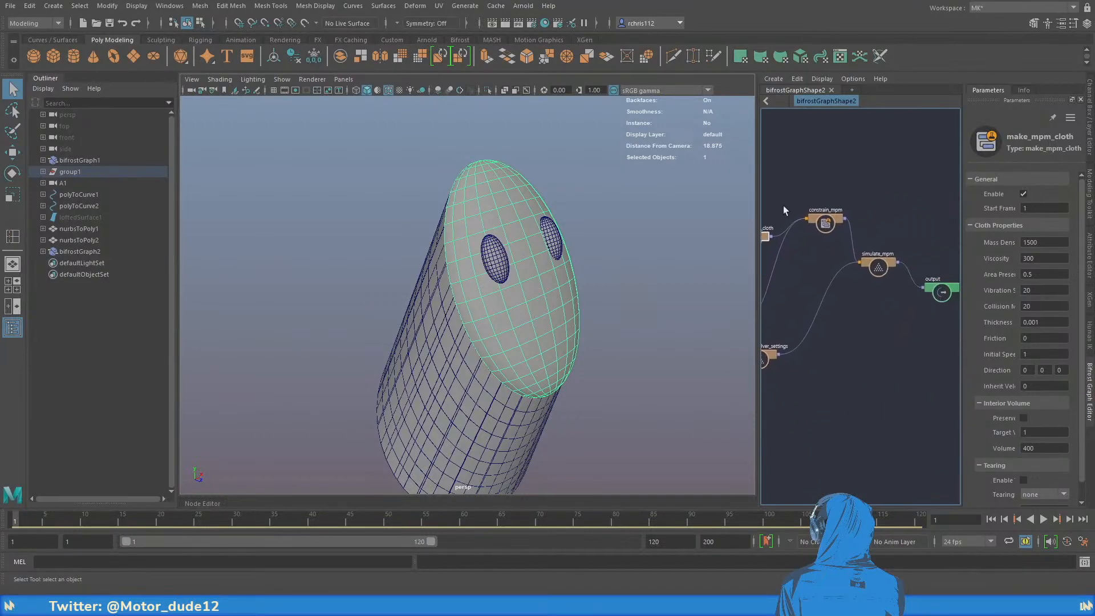
scroll(789, 209, "up", 1)
middle_click_drag(870, 201, 958, 197)
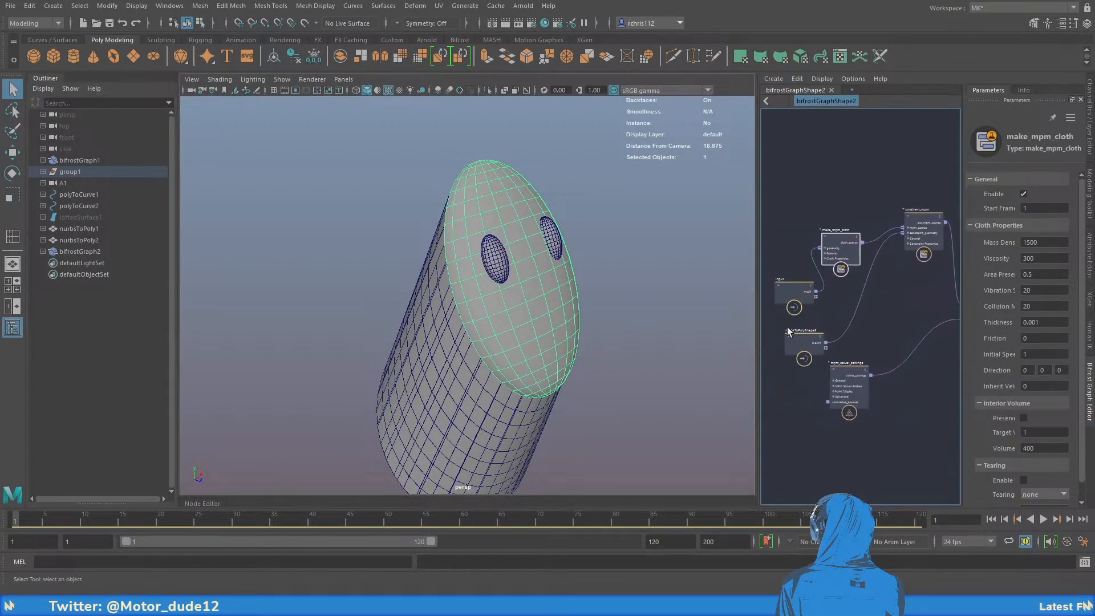
left_click_drag(791, 336, 752, 343)
left_click(837, 238)
scroll(856, 211, "down", 2)
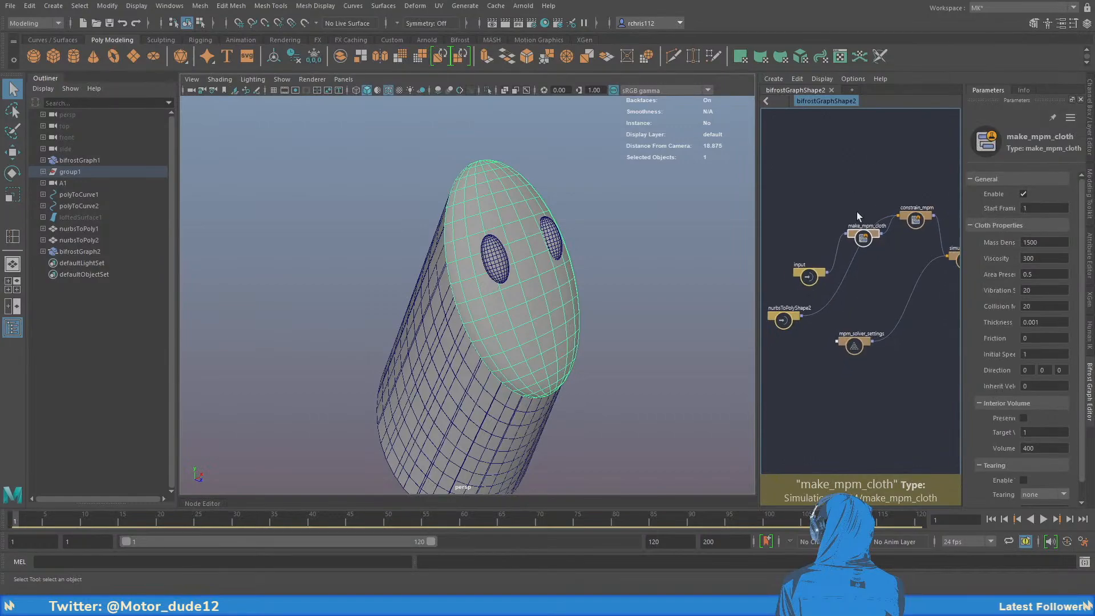
scroll(842, 191, "down", 3)
left_click_drag(778, 179, 939, 293)
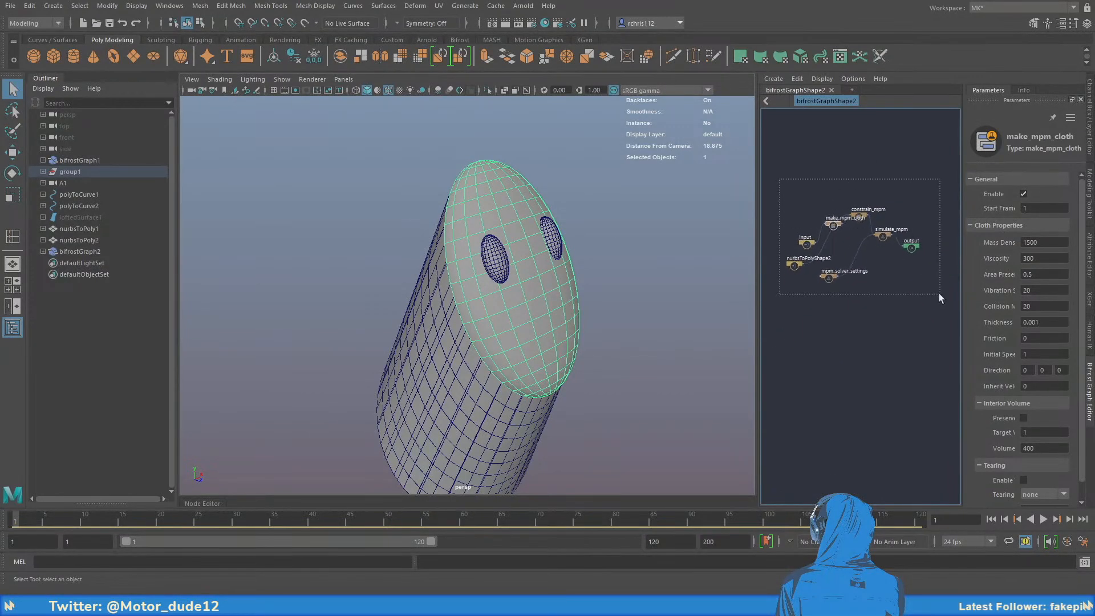
key("l")
key("f")
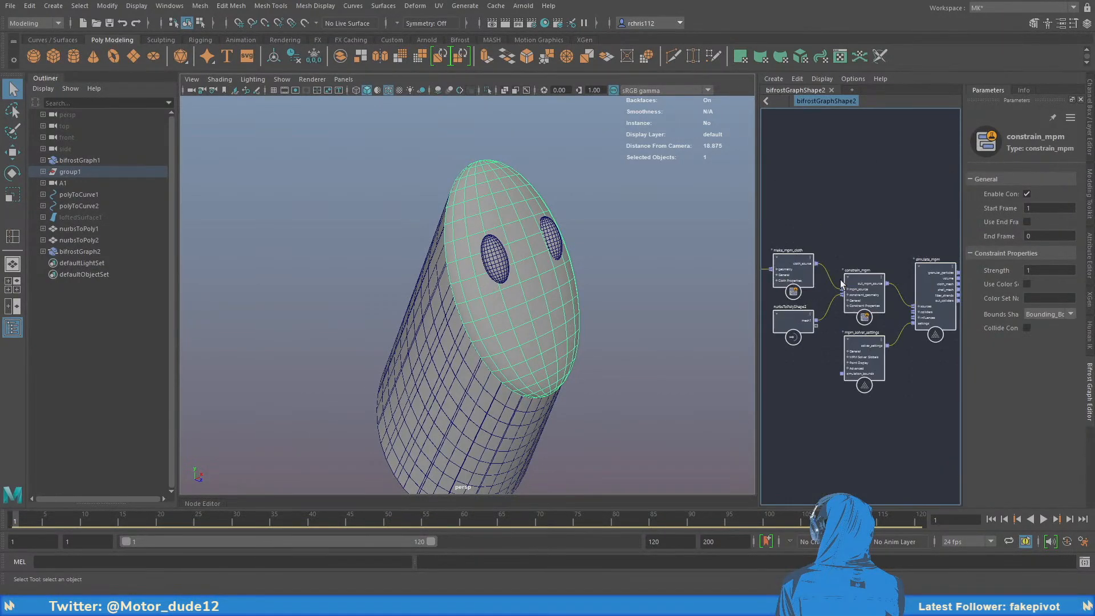
Group make_mpm_cloth, constrain_mpm, mpm_solver_settings and simulate_mpm into a compound
left_click(850, 220)
middle_click_drag(840, 217, 869, 222)
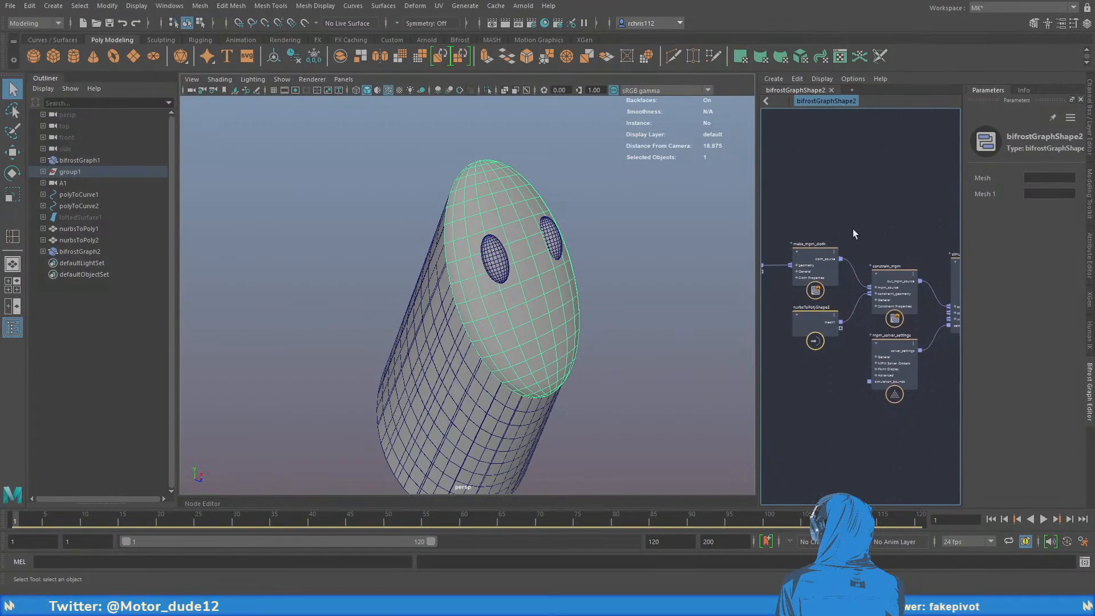
middle_click_drag(806, 210, 786, 209)
scroll(786, 208, "down", 1)
left_click_drag(787, 208, 927, 261)
key("f")
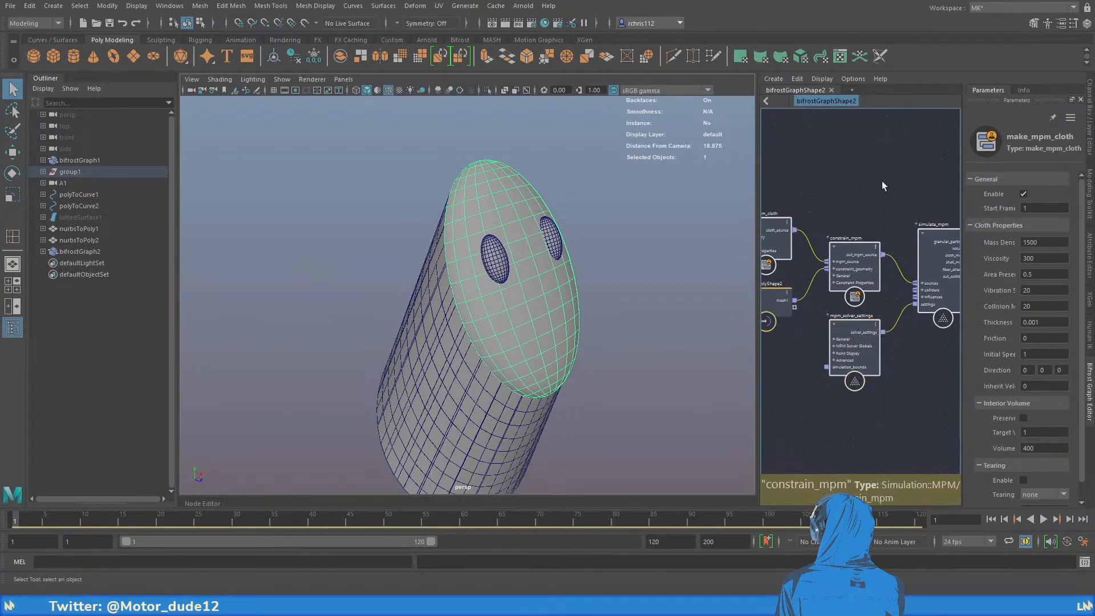
key("ctrl+g")
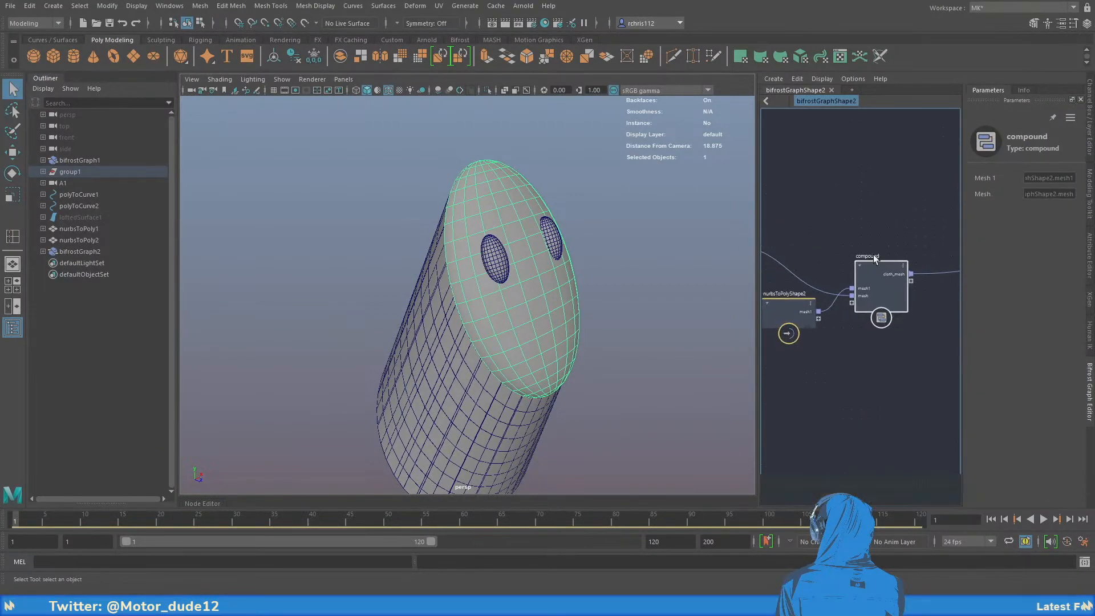
Rename the new compound as Basic_mpm
double_click(869, 256)
type("Basic")
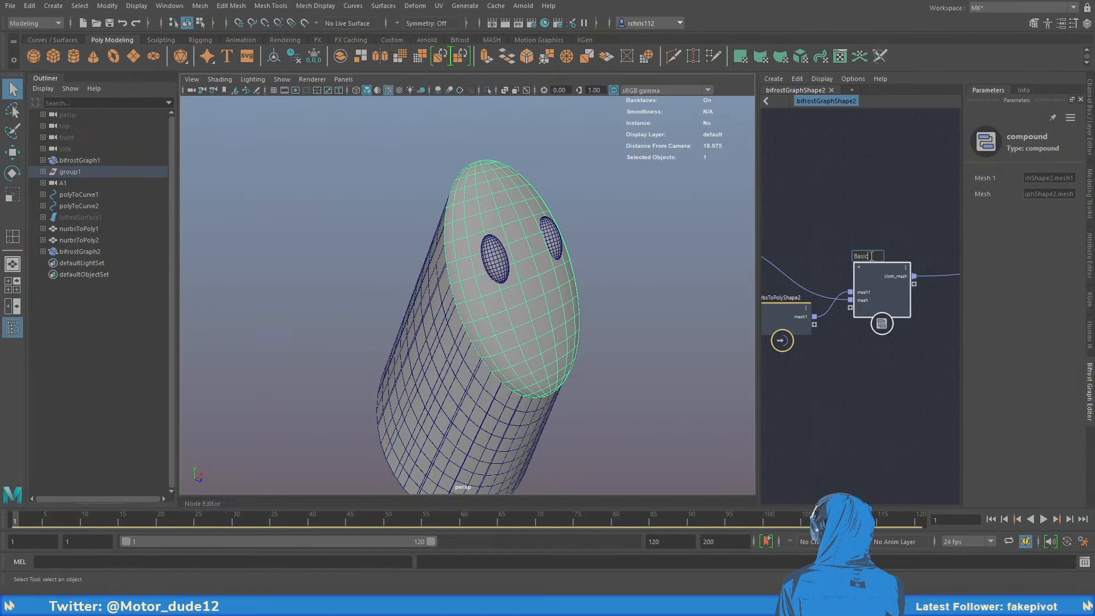
type("_mpm")
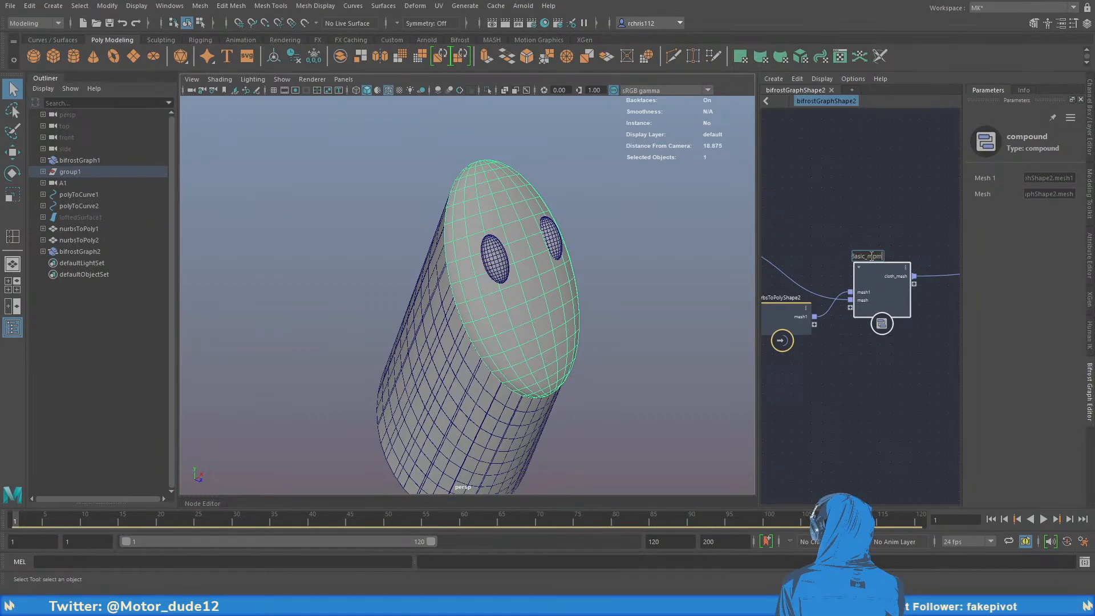
key("Return")
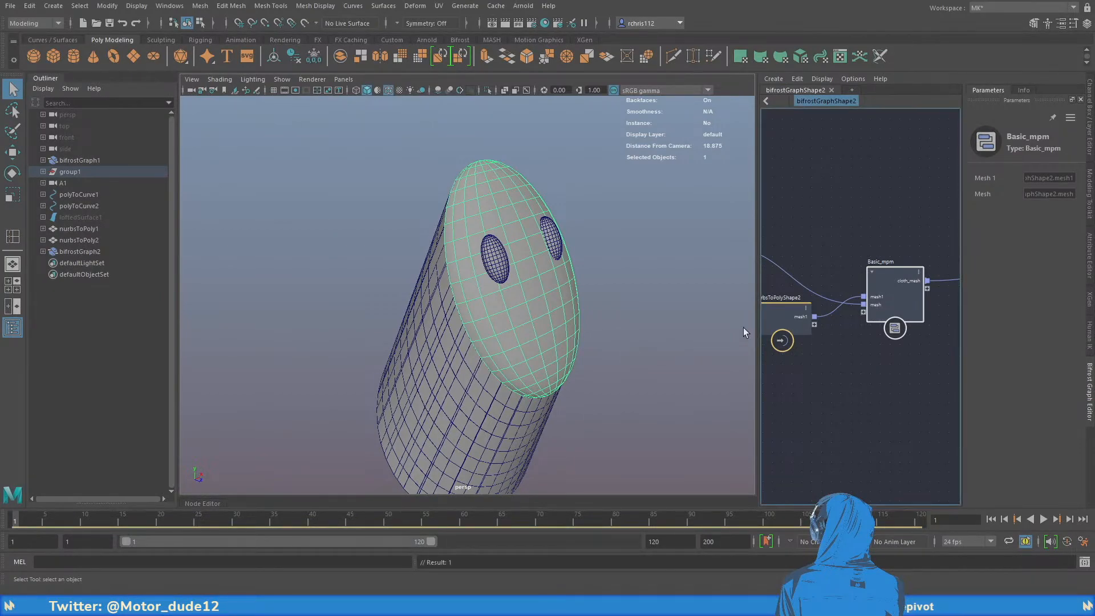
Reposition the nurbsToPolyShape2 node below and the input node above, both ahead of the Basic_mpm compound
middle_click_drag(866, 230, 883, 235, "alt")
left_click_drag(788, 318, 784, 363)
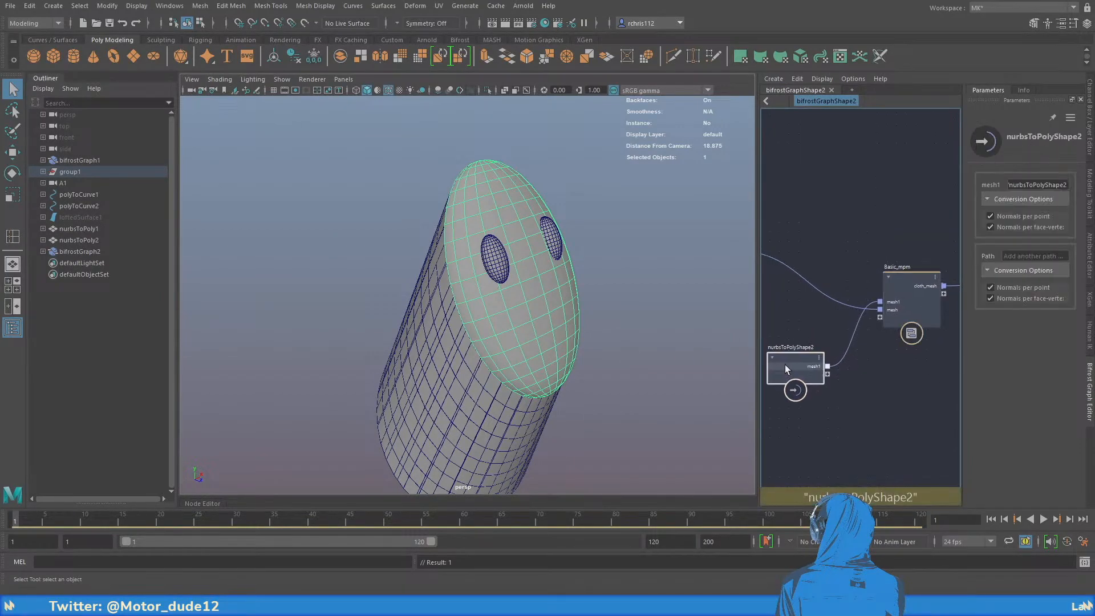
middle_click_drag(851, 249, 959, 281, "alt")
scroll(848, 331, "up", 2)
middle_click_drag(856, 275, 921, 276, "alt")
scroll(873, 276, "down", 2)
left_click_drag(873, 276, 927, 274)
middle_click_drag(952, 262, 883, 238, "alt")
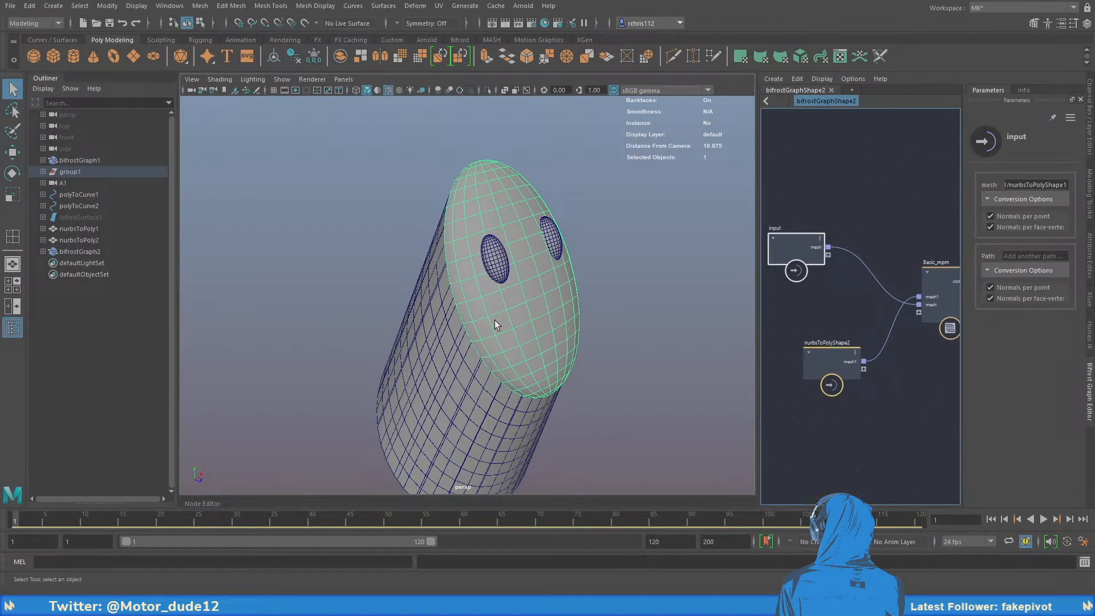
Hide the source body mesh nurbsToPoly1
left_click(448, 385)
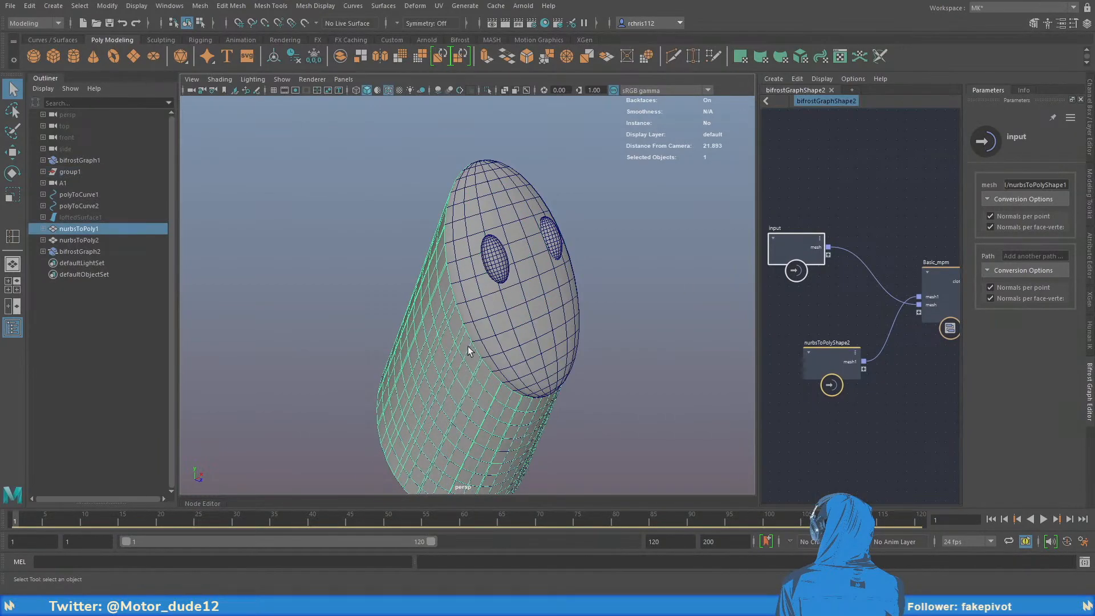
left_click(511, 406)
left_click(87, 240)
left_click(86, 230)
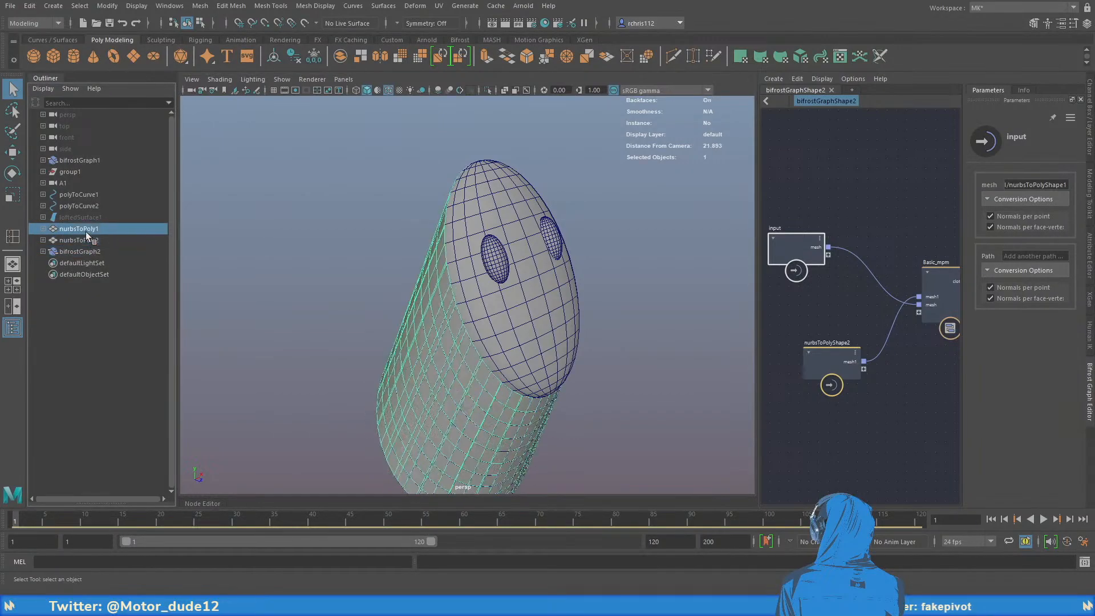
key("h")
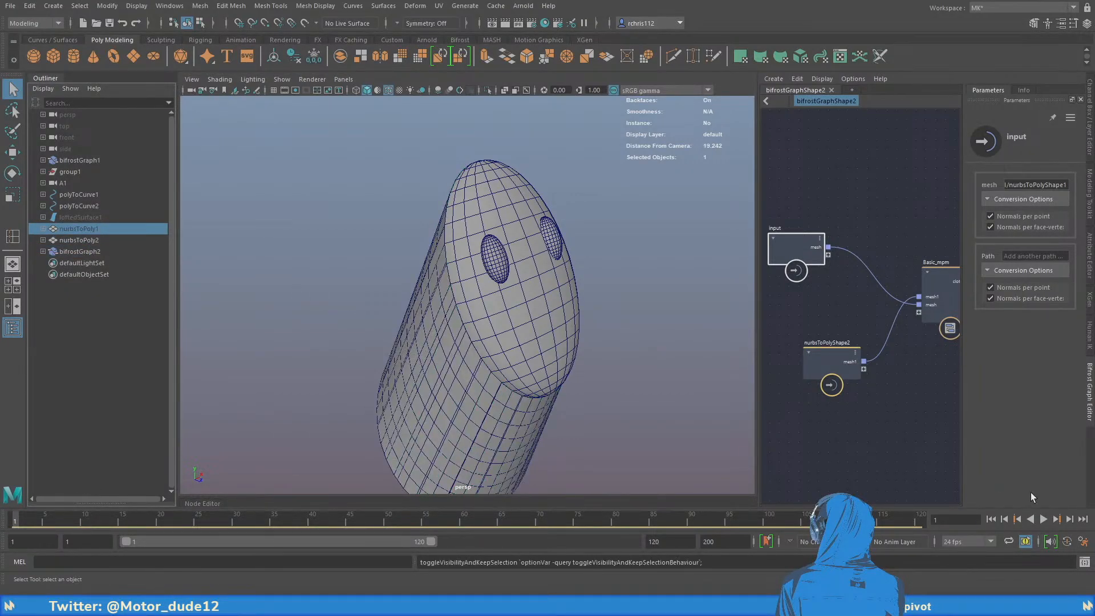
Play the cloth simulation up to frame 56, examine the deformed body and face from other angles, and rewind to frame 1
left_click(1043, 518)
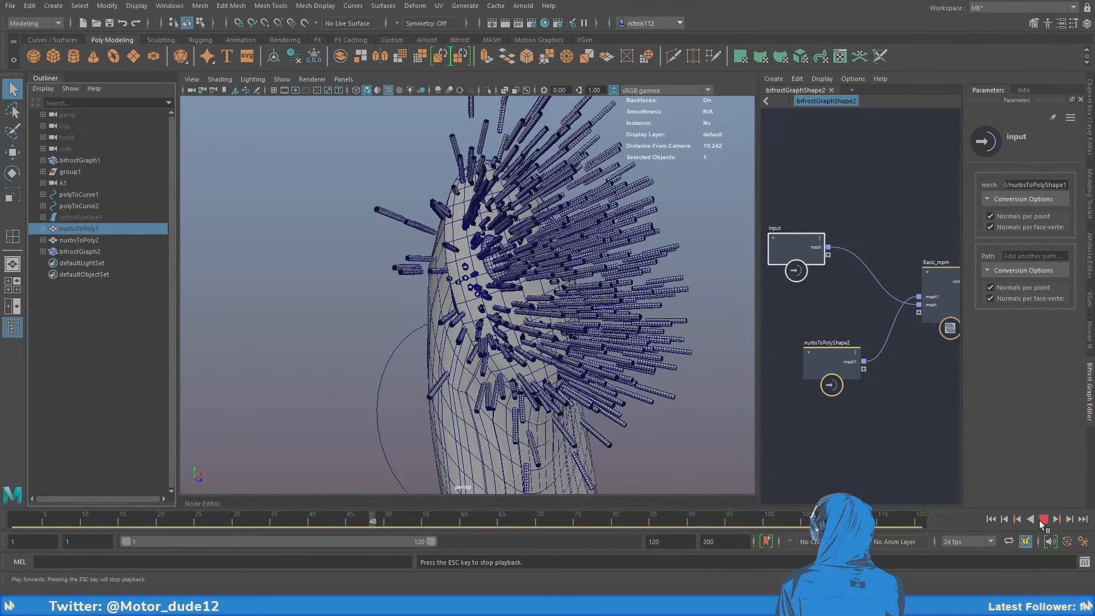
key("Escape")
left_click_drag(578, 357, 202, 395, "alt")
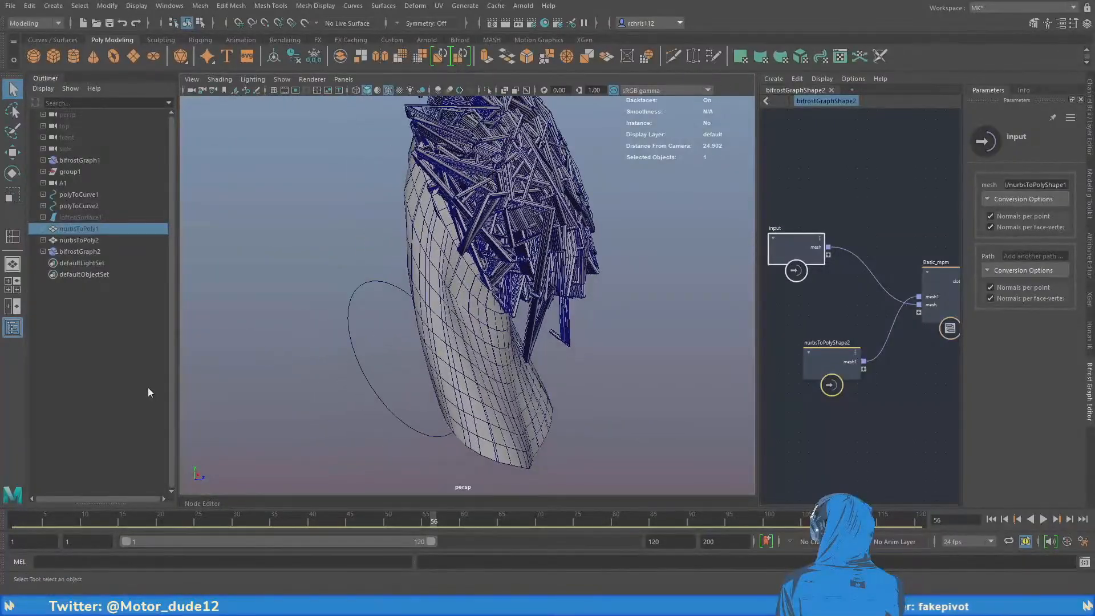
left_click_drag(567, 388, 463, 393, "alt")
scroll(456, 388, "up", 3)
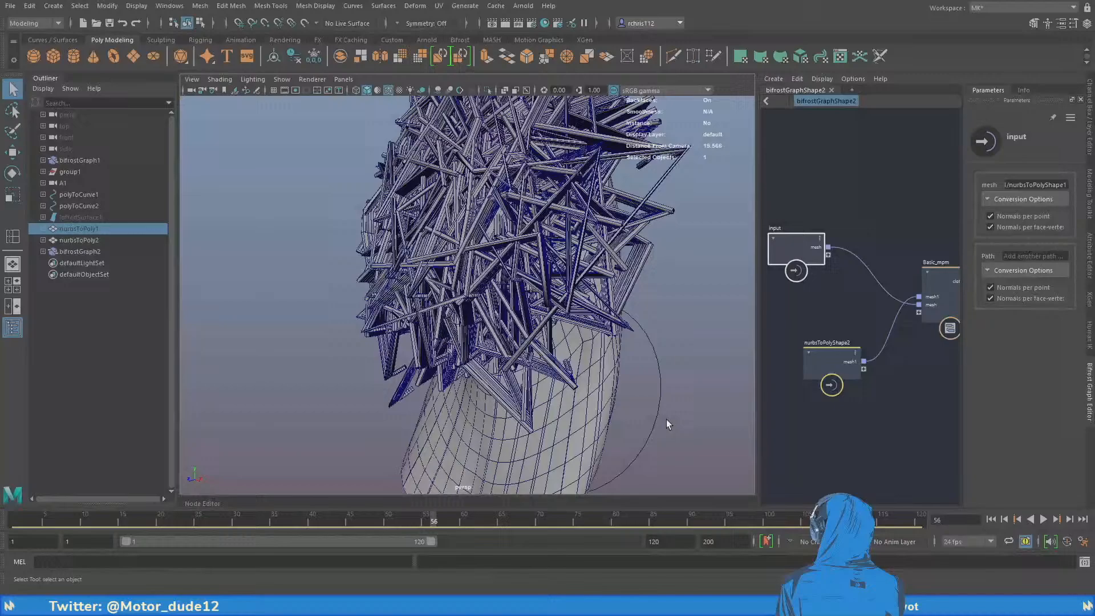
left_click(991, 519)
left_click_drag(548, 372, 632, 384, "alt")
left_click(497, 337)
mouse_move(498, 336)
left_mouse_down("alt")
mouse_move(591, 306)
mouse_move(521, 309)
mouse_move(476, 334)
left_mouse_up("alt")
left_click(477, 334)
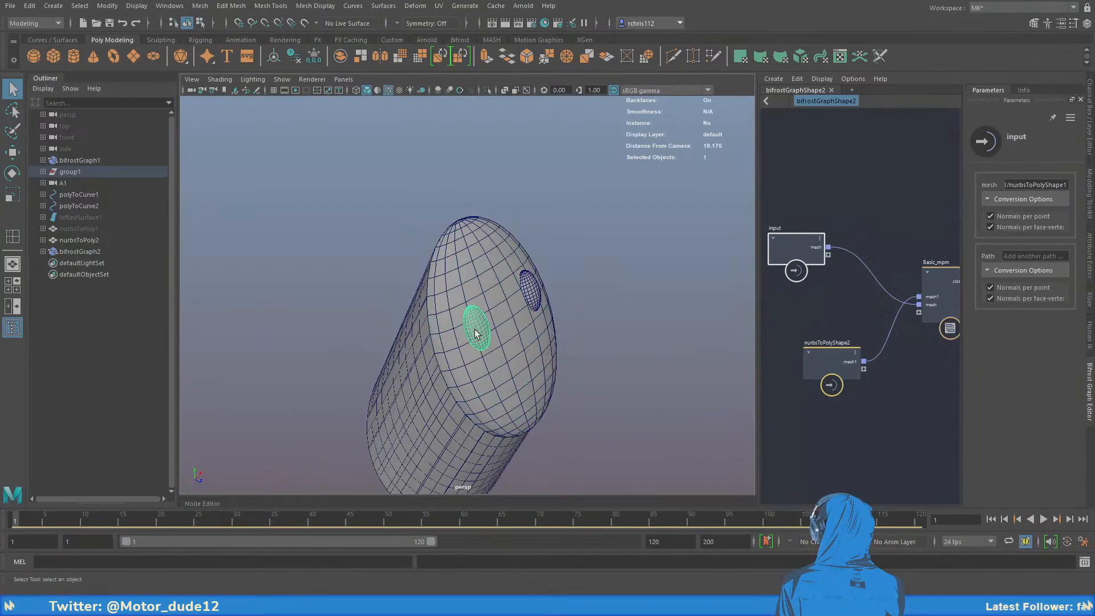
left_click(534, 293, "shift")
left_click(501, 306, "shift")
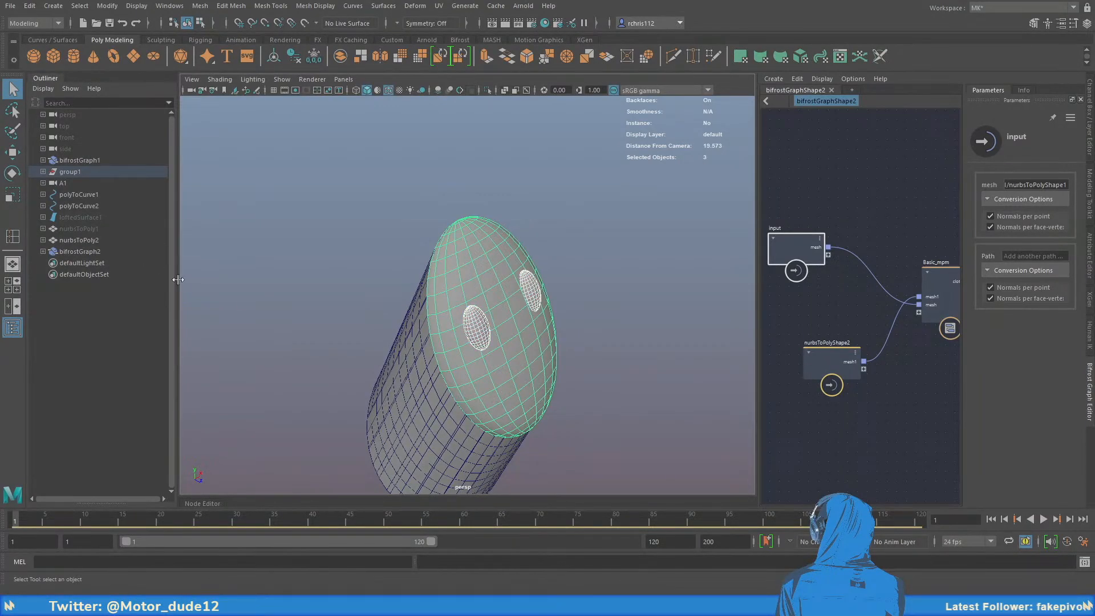
middle_click_drag(633, 346, 574, 344, "alt")
middle_click_drag(415, 327, 512, 312, "alt")
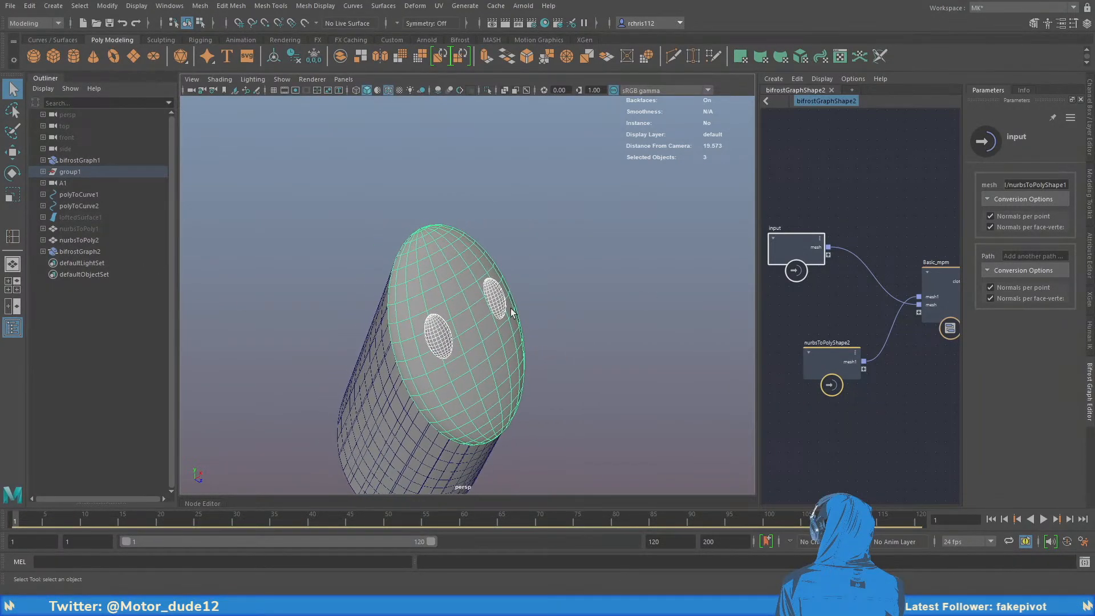
Unhide nurbsToPoly1 and disconnect the Basic_mpm compound from the output node's cloth_mesh
left_click(67, 227)
key("h")
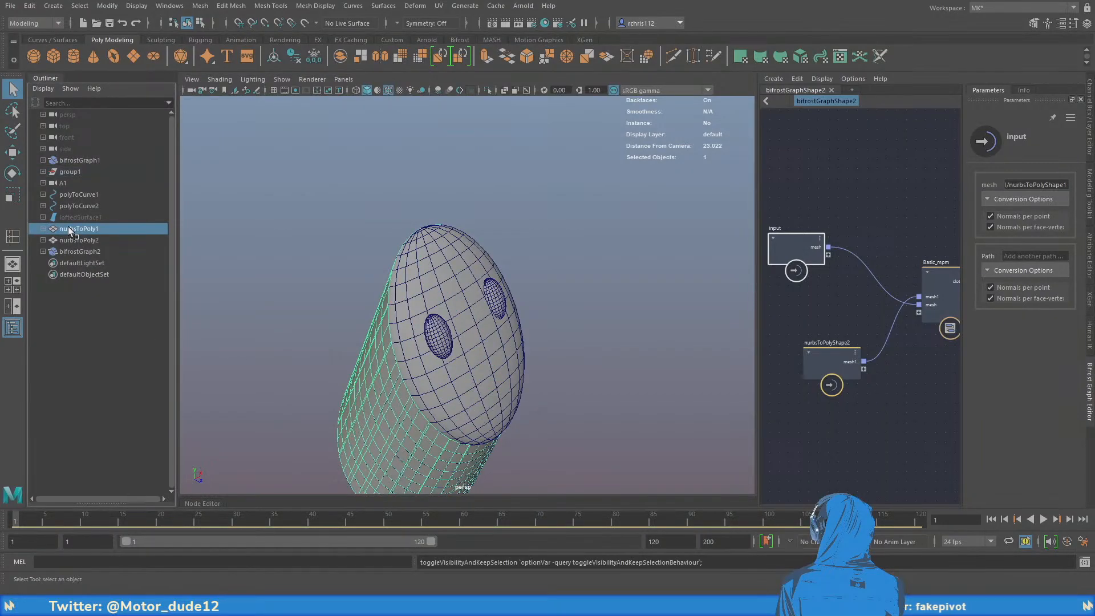
mouse_move(894, 231)
middle_mouse_down("alt")
mouse_move(684, 234)
mouse_move(960, 229)
middle_mouse_up("alt")
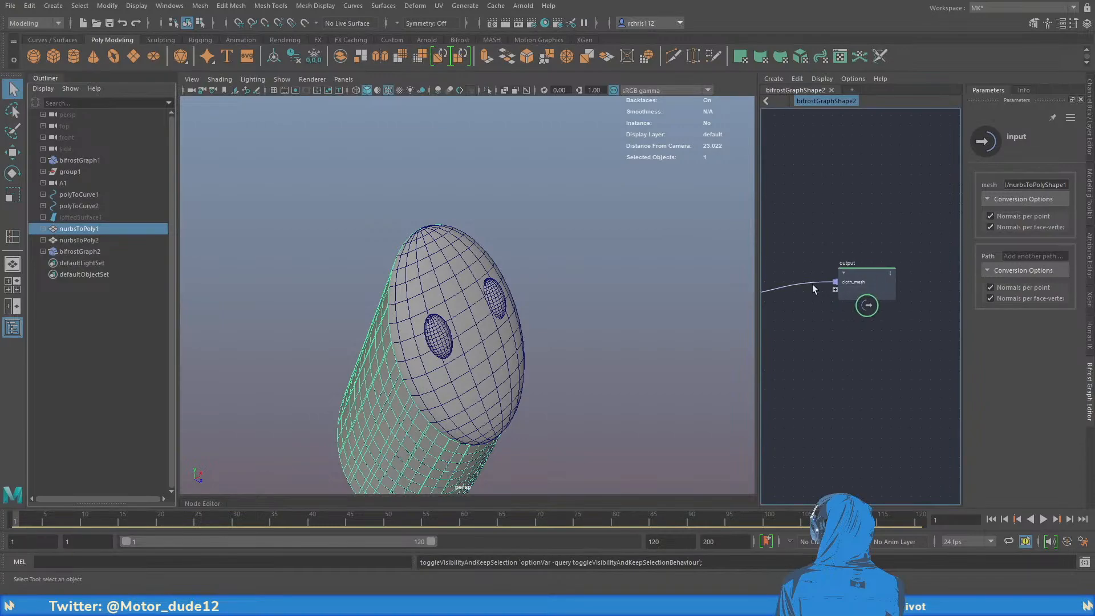
mouse_move(813, 282)
left_mouse_down()
mouse_move(813, 308)
mouse_move(819, 288)
left_mouse_up()
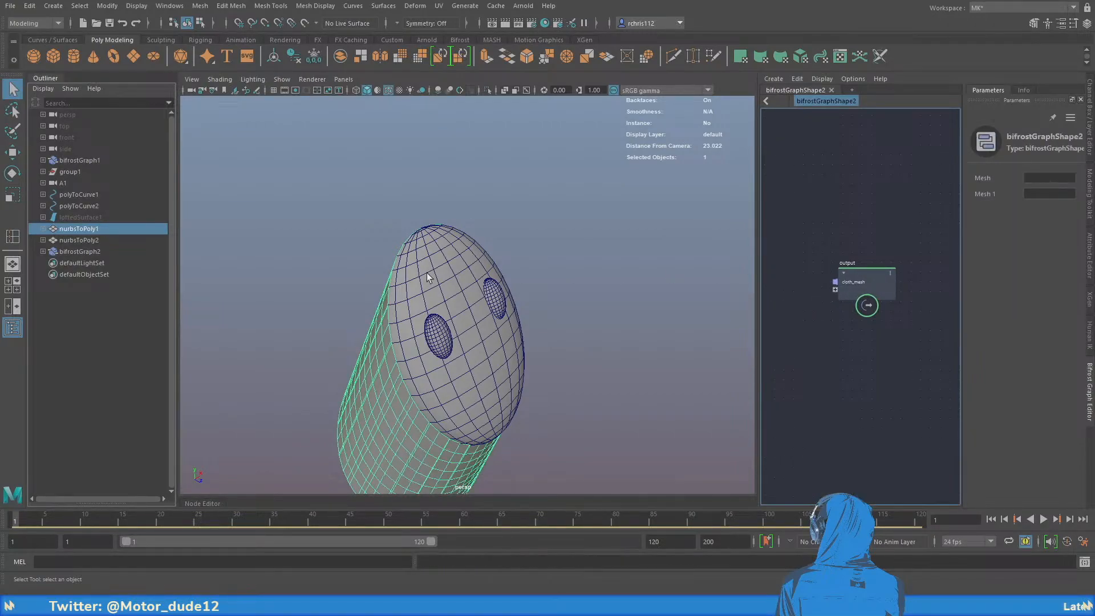
Select nurbsToPoly1, nurbsToPoly2, the face surface and both eyes, and export them as head.obj
left_click(85, 238, "shift")
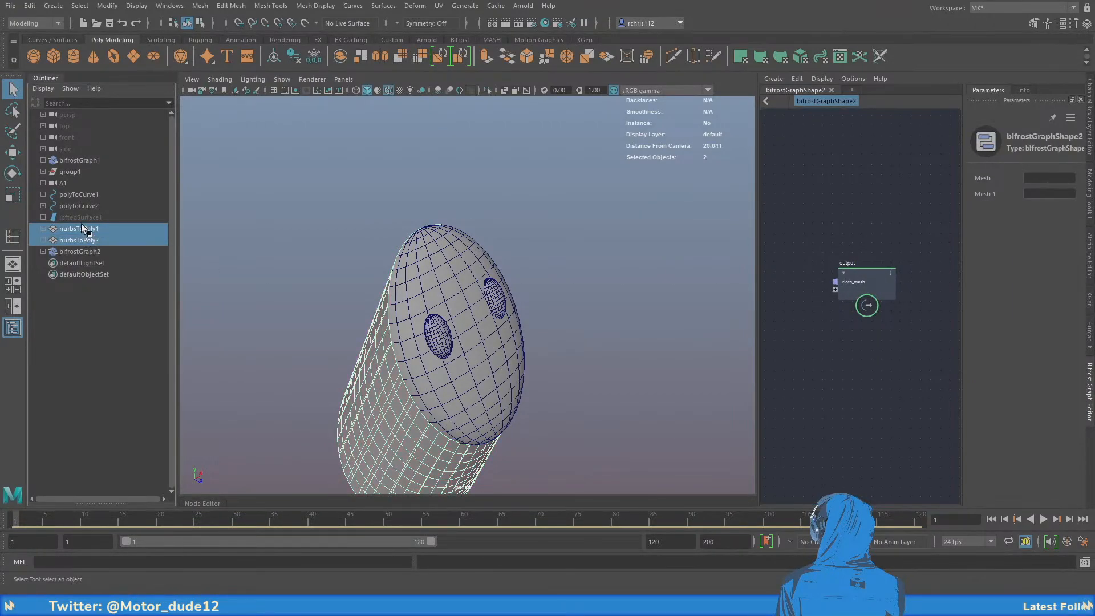
left_click(423, 309, "shift")
left_click(445, 335, "shift")
left_click(494, 298, "shift")
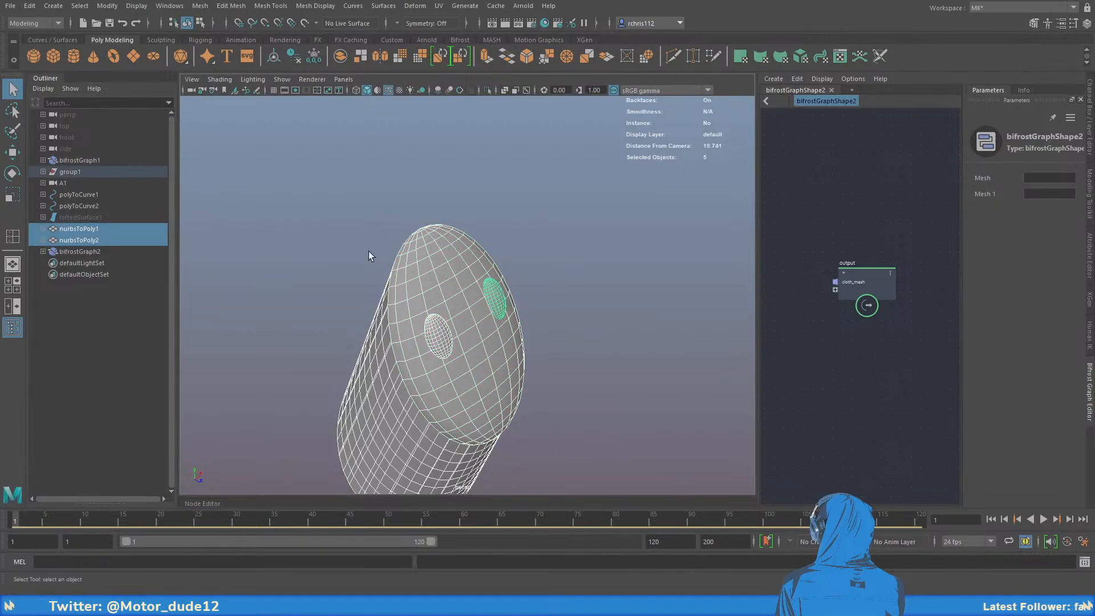
left_click_drag(368, 251, 410, 245, "alt")
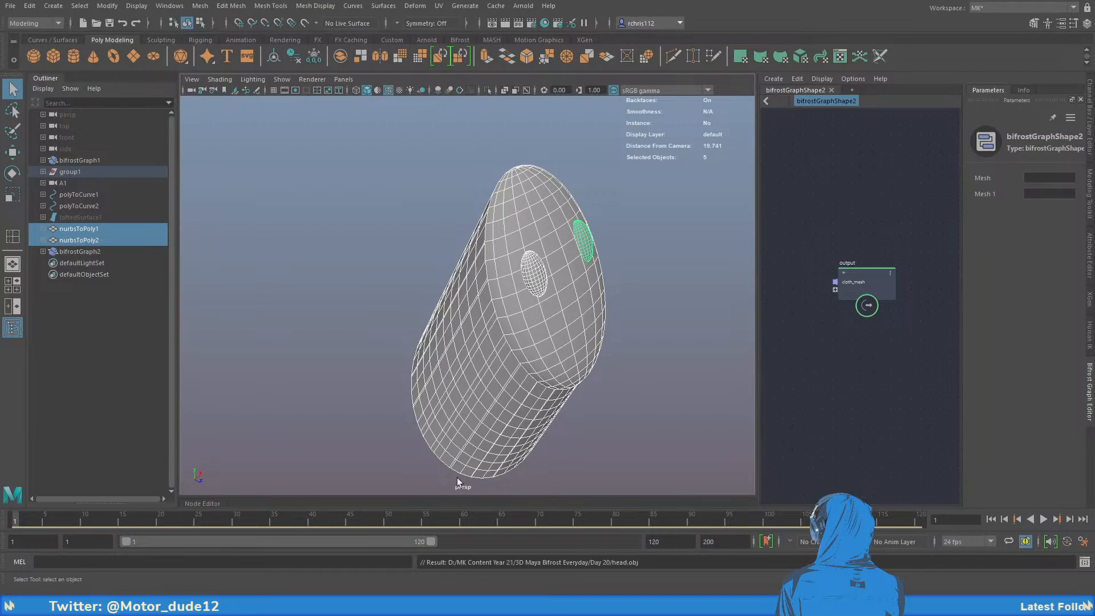
middle_click_drag(529, 284, 510, 283, "alt")
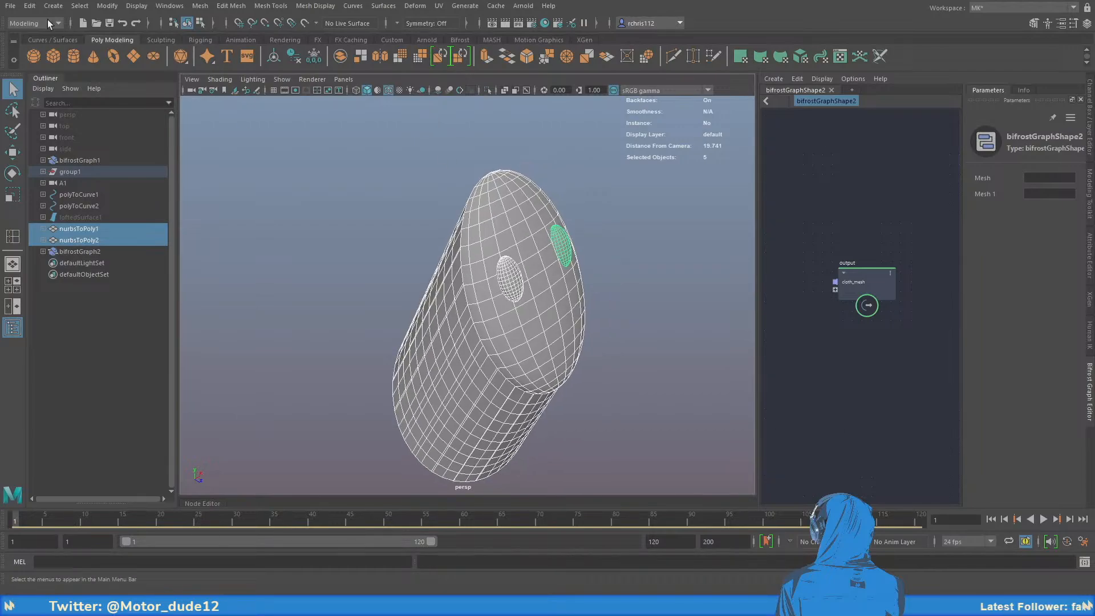
Start a new empty scene and show the viewport grid
left_click(7, 5)
key("ctrl+n")
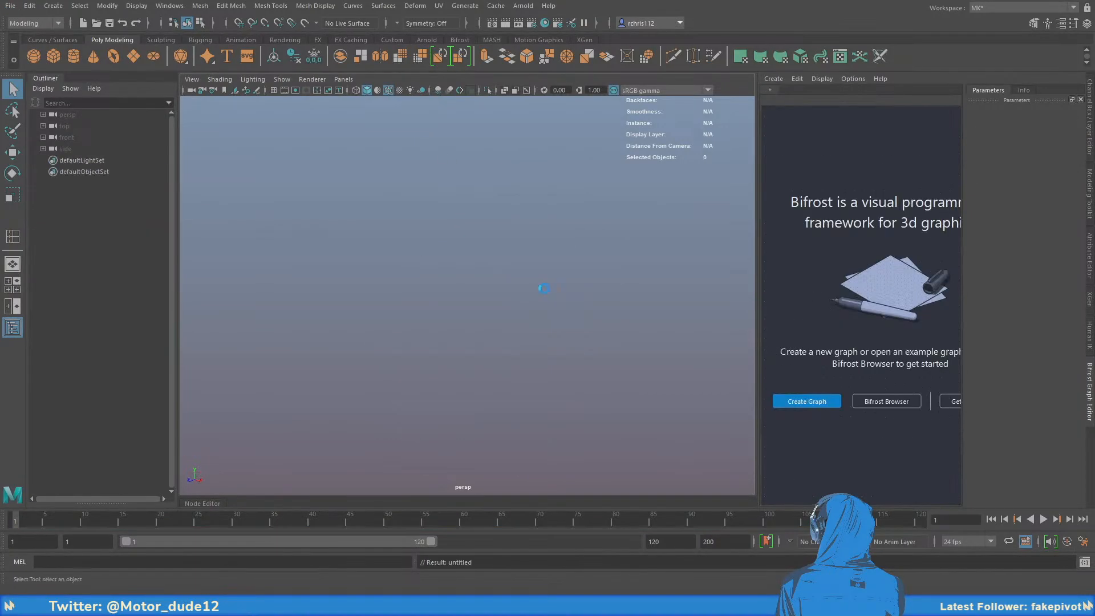
left_click(273, 92)
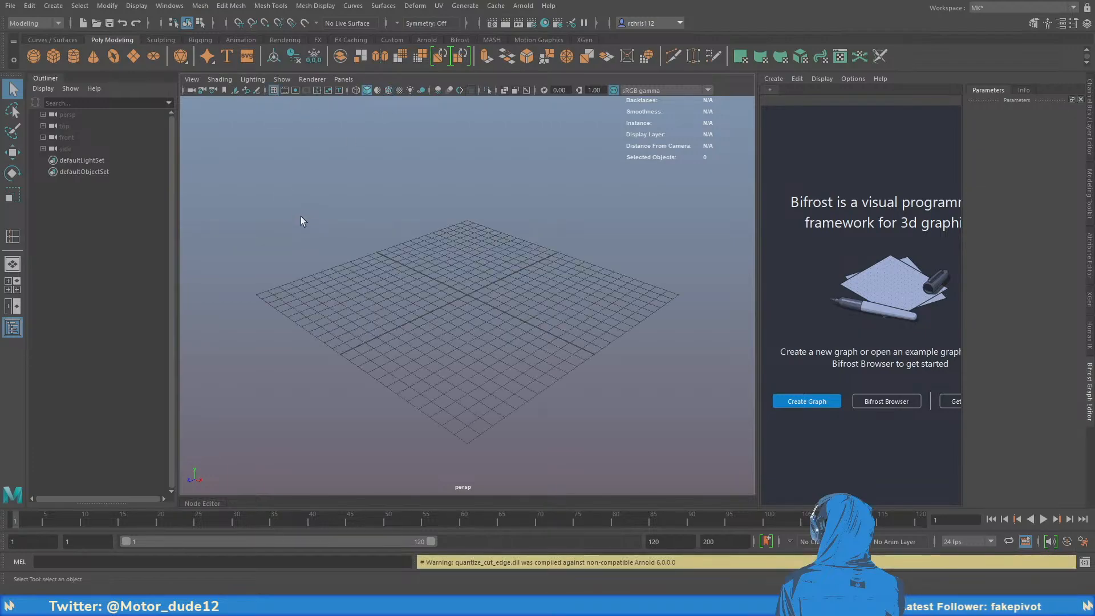
left_click(33, 56)
key("r")
left_click_drag(468, 295, 579, 288)
key("q")
left_click(573, 262)
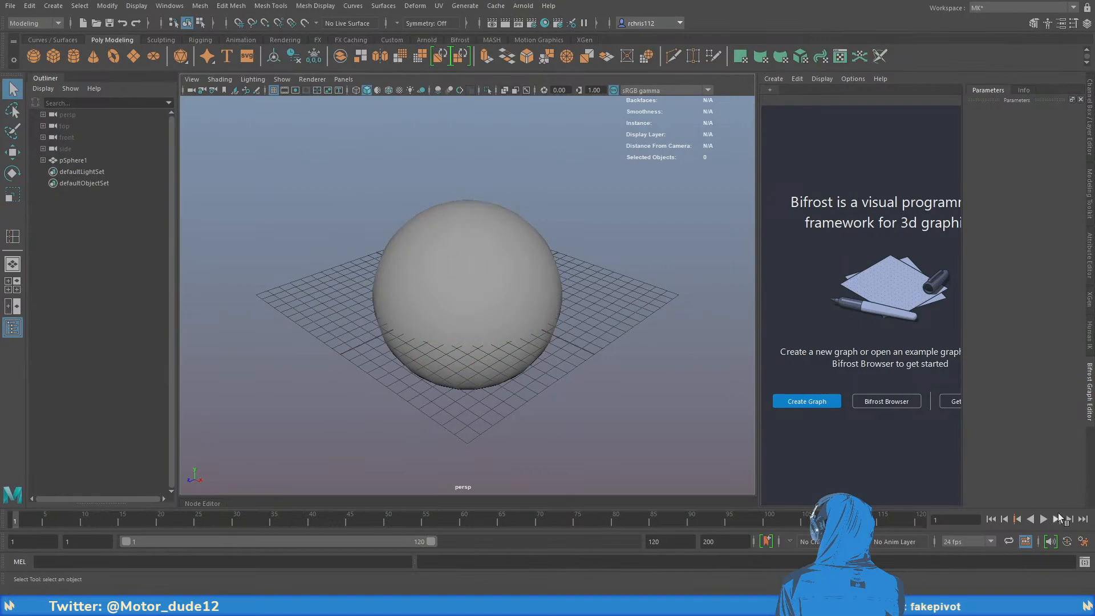
left_click(1043, 519)
left_click(1043, 519)
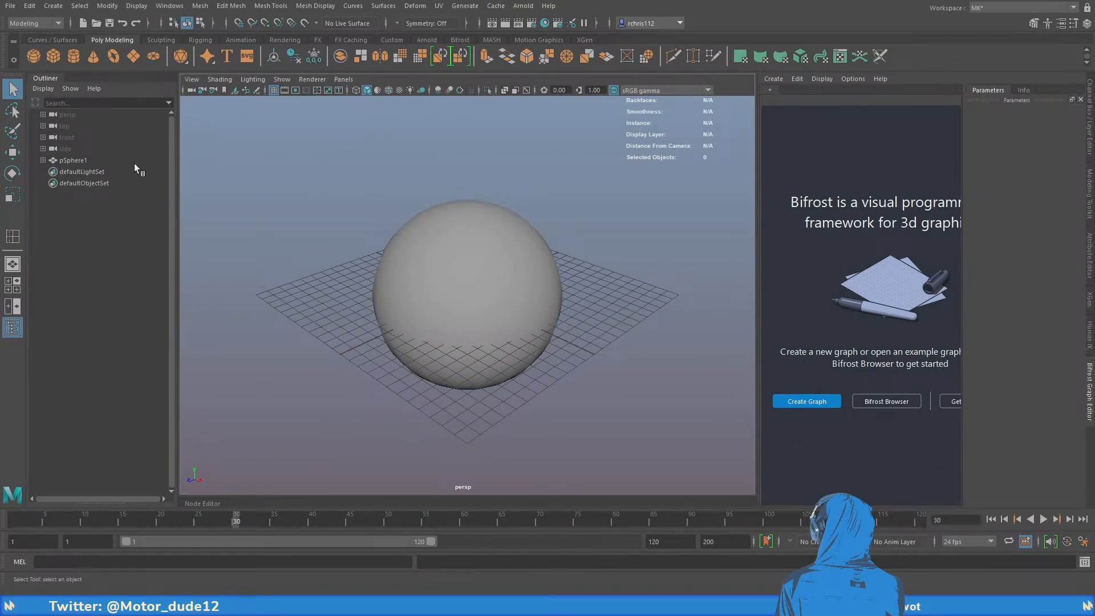
left_click(53, 161)
left_click(42, 161)
left_click(41, 160)
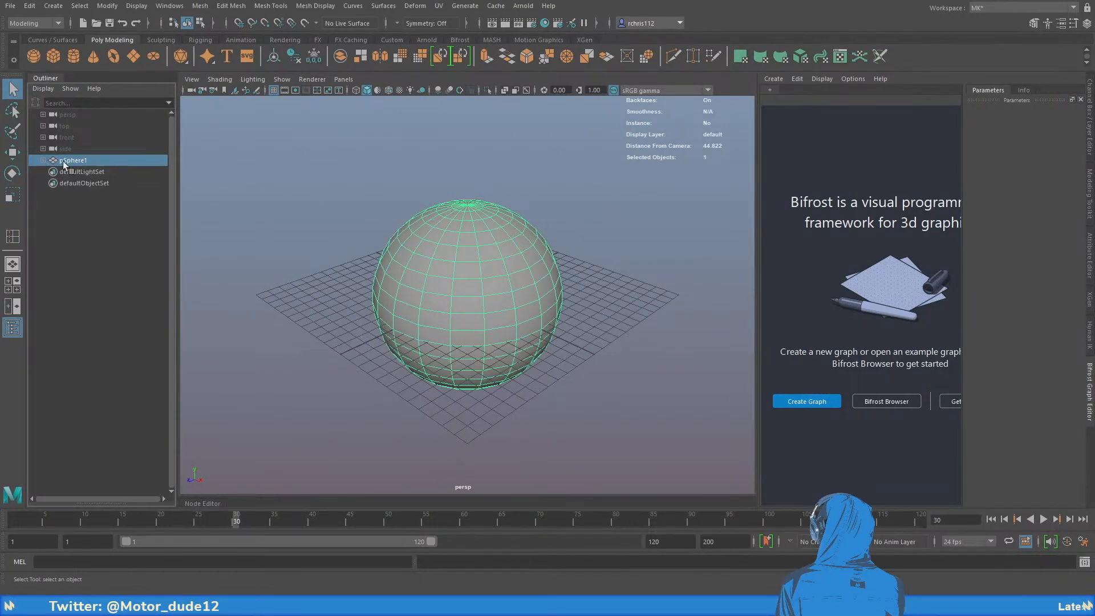
middle_click_drag(419, 255, 397, 259, "alt")
key("Delete")
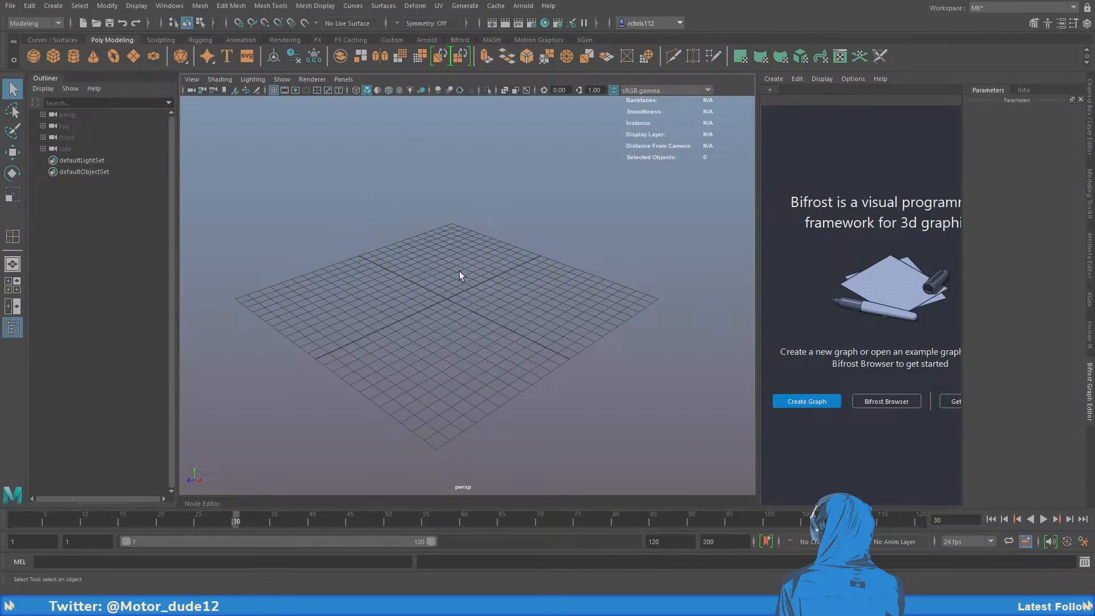
Import the exported head meshes into the empty scene and inspect the face, eyes and tubular body from several angles
left_click_drag(459, 272, 477, 285, "alt")
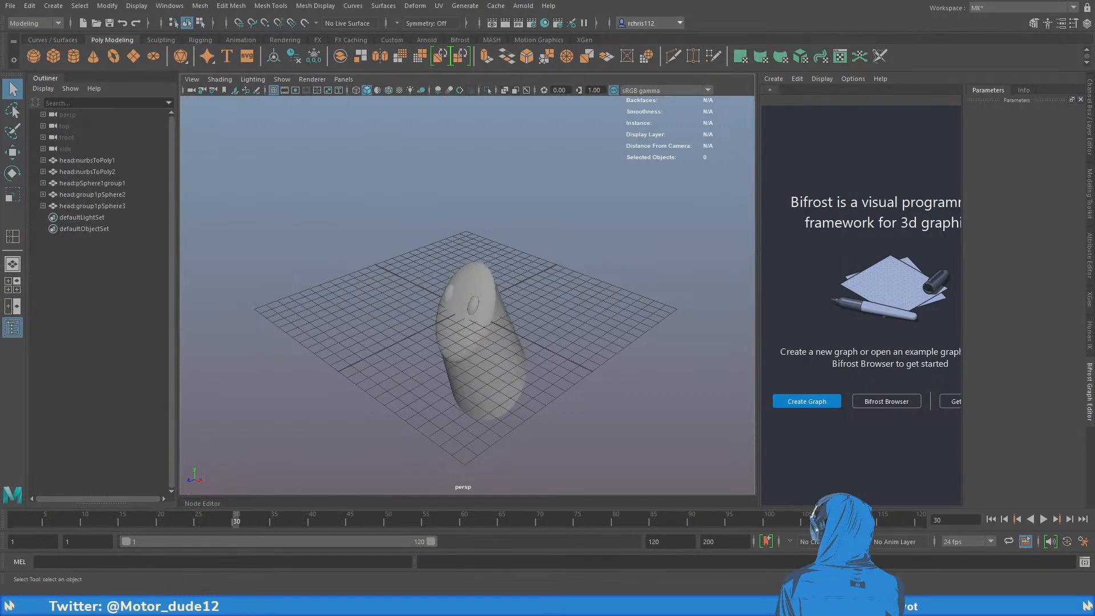
left_click(474, 299)
key("f")
left_click_drag(533, 292, 591, 284, "alt")
right_click_drag(591, 283, 485, 233, "alt")
left_click_drag(484, 233, 530, 257, "alt")
left_click(411, 290)
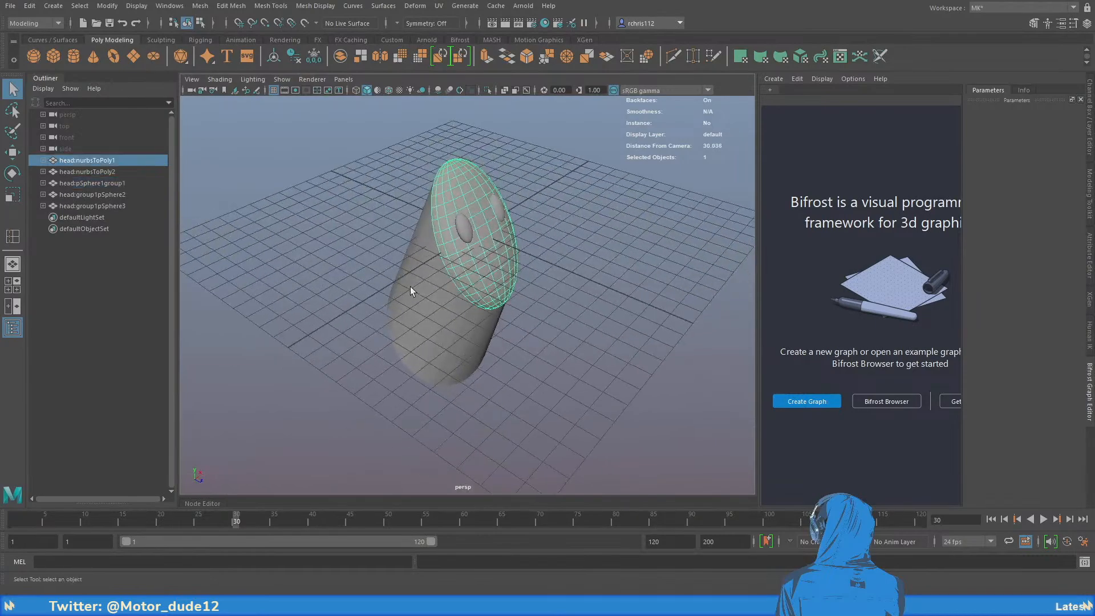
left_click_drag(411, 289, 494, 313, "alt")
right_click_drag(494, 313, 748, 358, "alt")
Create a Bifrost graph with the body mesh as input and add the Basic_mpm compound between the input and output nodes
left_click(821, 401)
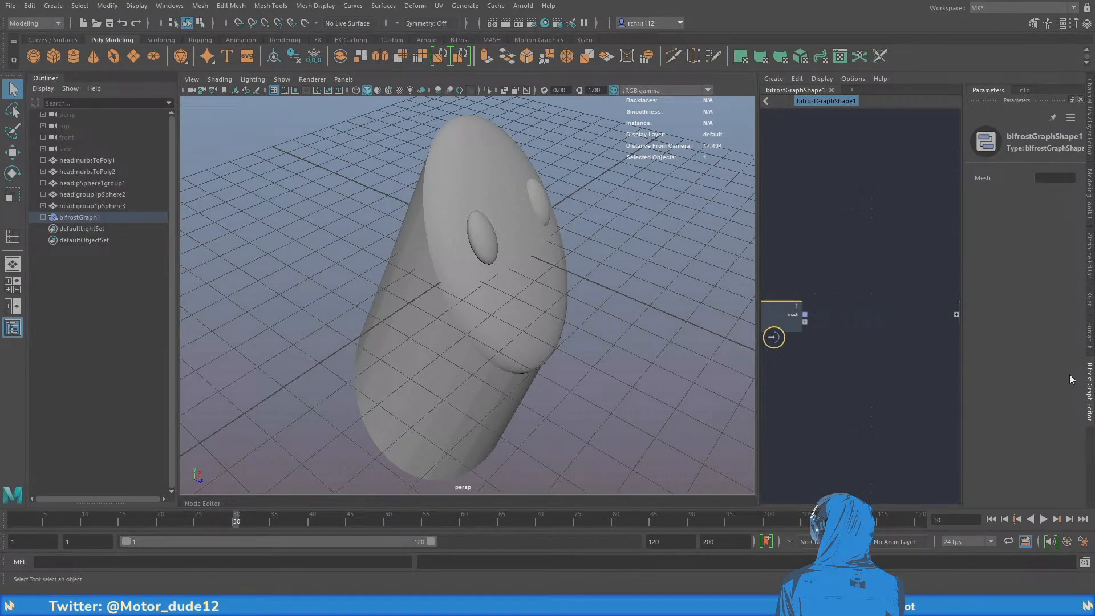
left_click_drag(844, 274, 883, 287)
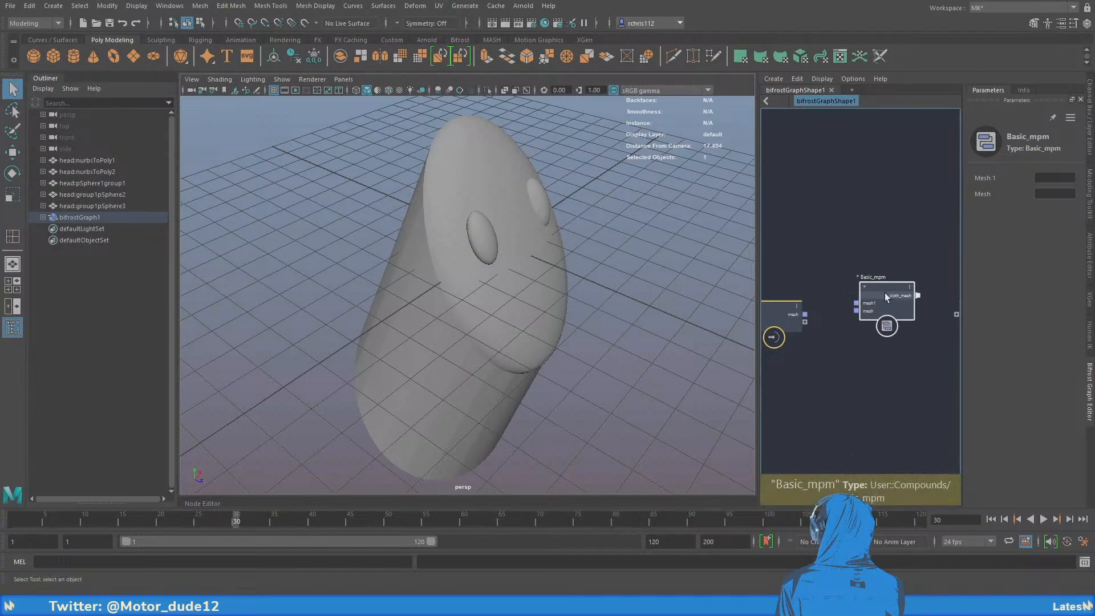
middle_click_drag(893, 252, 838, 235, "alt")
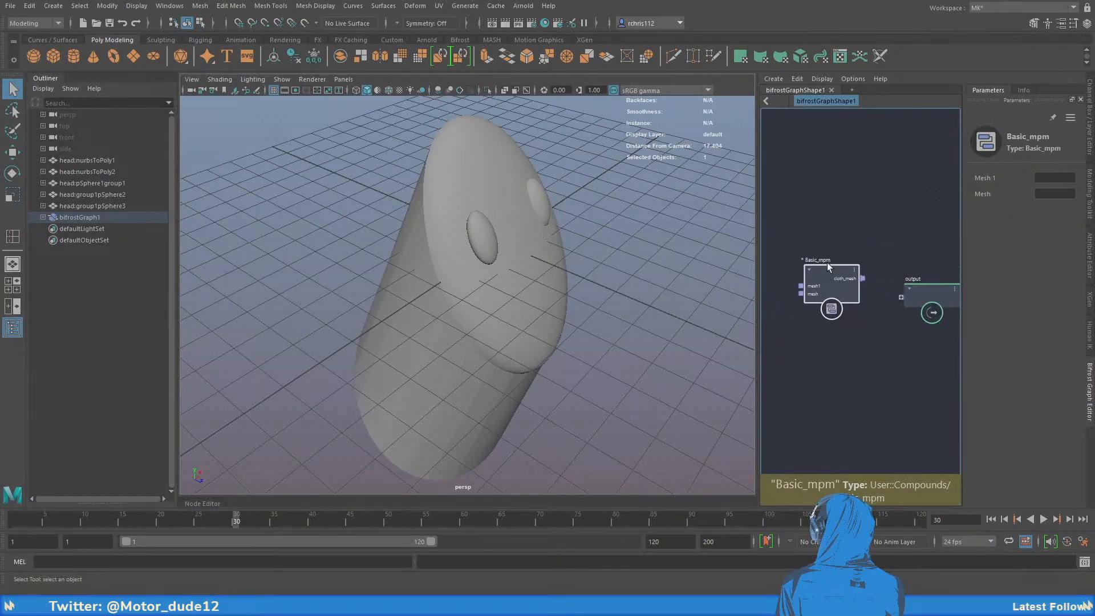
Replace the Basic_mpm compound with pasted make_mpm_cloth, constrain_mpm, mpm_solver_settings and simulate_mpm nodes
key("Delete")
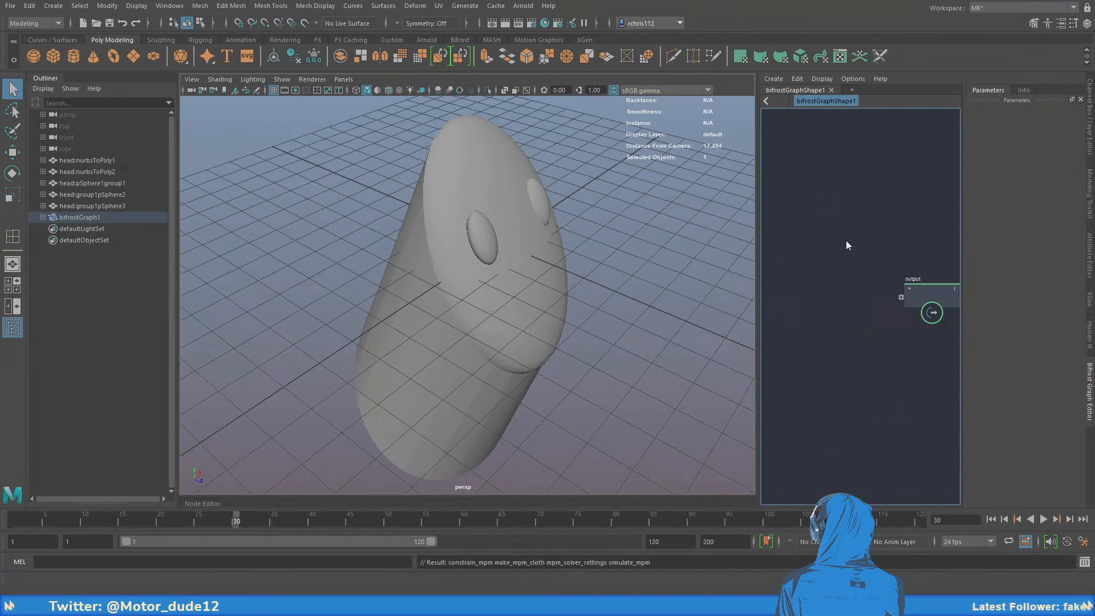
key("ctrl+v")
scroll(842, 235, "down", 4)
scroll(844, 236, "up", 3)
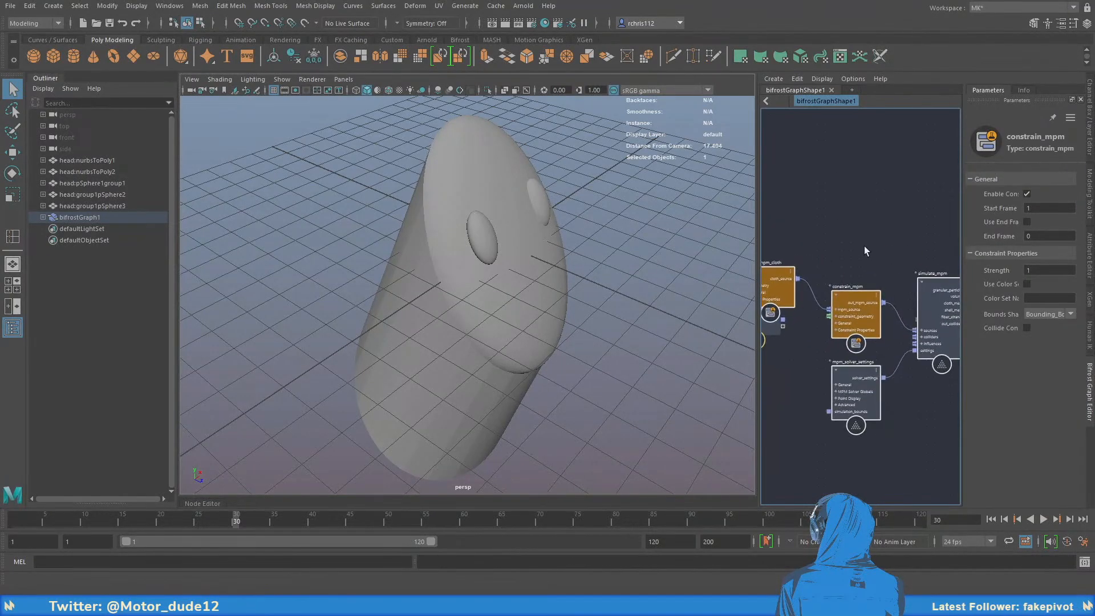
scroll(856, 241, "down", 2)
middle_click_drag(856, 241, 782, 247, "alt")
middle_click_drag(847, 280, 806, 276, "alt")
Move the output node clear of simulate_mpm and place the input node below make_mpm_cloth
left_click_drag(861, 309, 915, 323)
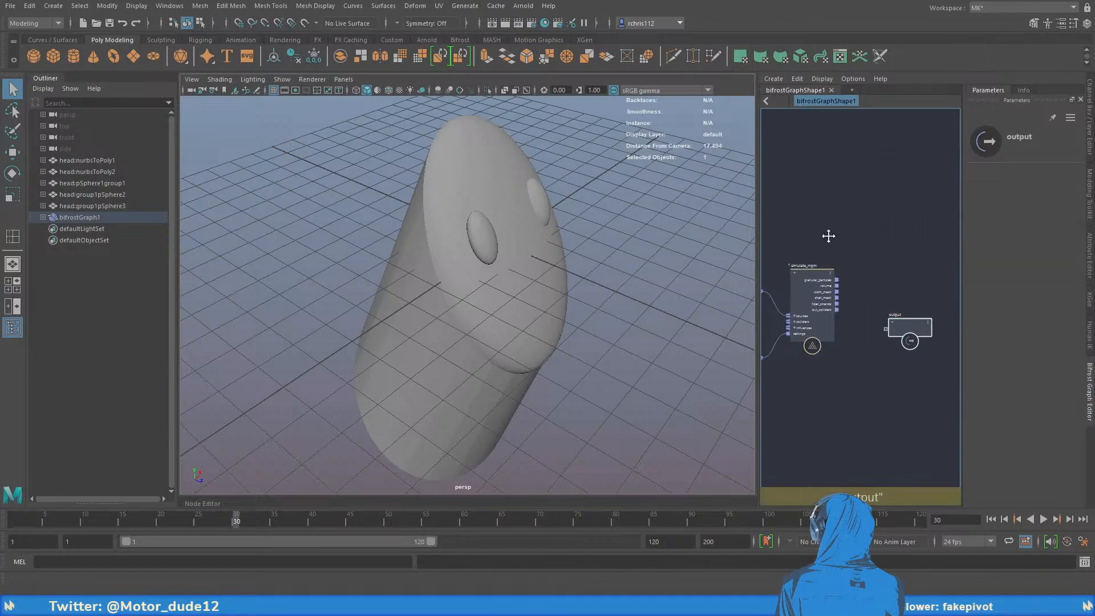
middle_click_drag(828, 237, 971, 245, "alt")
left_click_drag(821, 324, 759, 349)
scroll(881, 345, "up", 3)
middle_click_drag(826, 342, 862, 321, "alt")
Connect the nurbsToPoly1 input mesh to make_mpm_cloth's geometry and check the cloth_source link into constrain_mpm
left_click(385, 323)
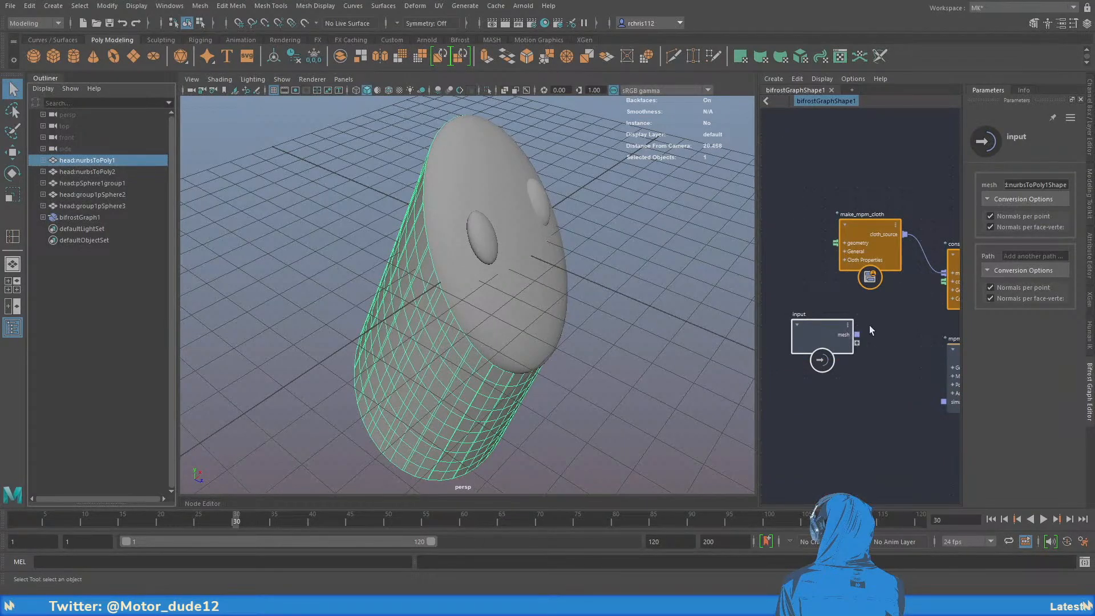
left_click_drag(856, 334, 836, 242)
middle_click_drag(895, 317, 814, 330, "alt")
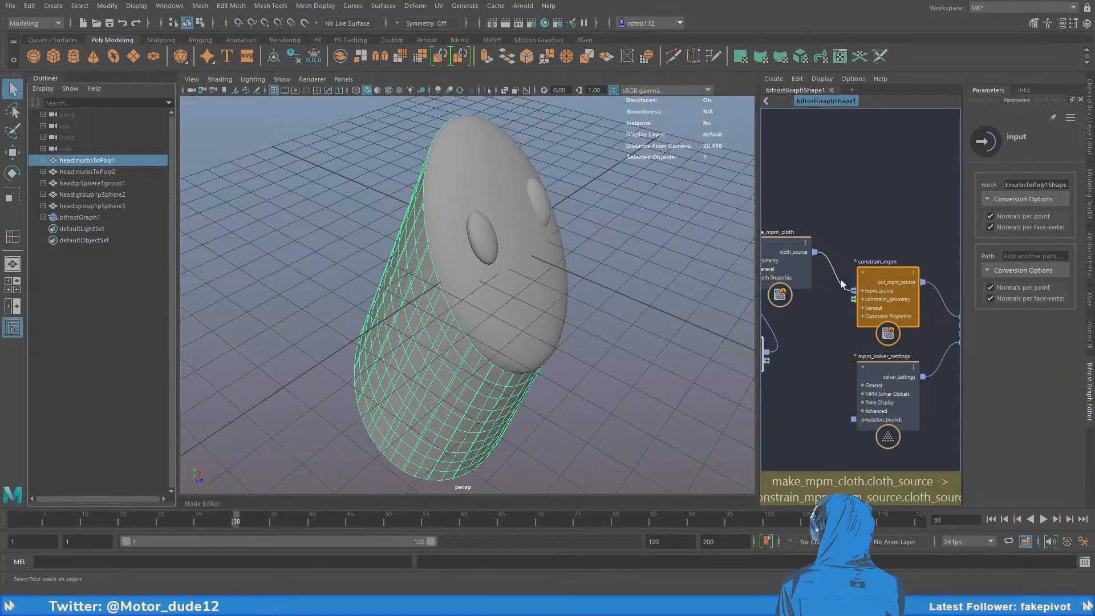
mouse_move(842, 282)
left_mouse_down()
mouse_move(832, 265)
mouse_move(851, 289)
left_mouse_up()
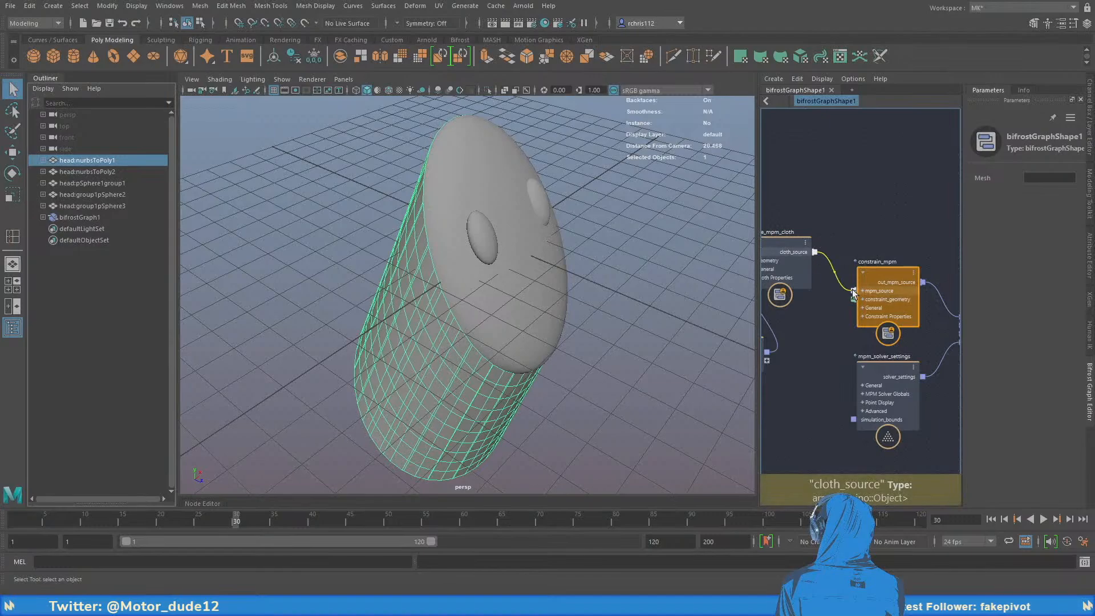
middle_click_drag(837, 307, 873, 319, "alt")
Select the imported meshes one after another to identify which one is the rim for the constraint
left_click_drag(396, 346, 490, 342, "alt")
left_click(93, 181)
left_click(94, 174)
left_click(95, 195)
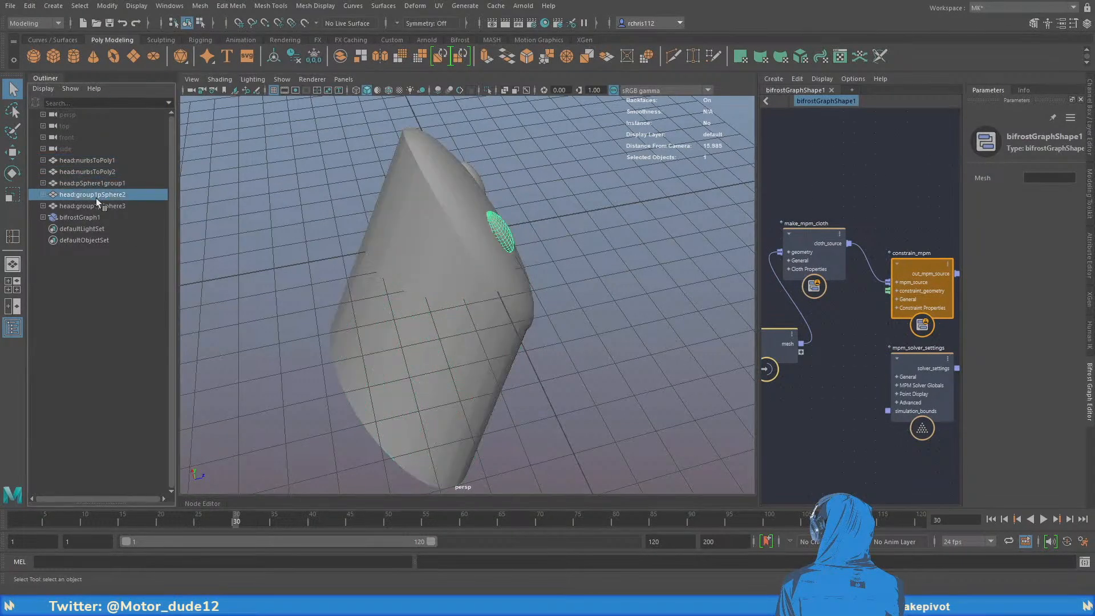
left_click(97, 205)
left_click(103, 193)
left_click(100, 183)
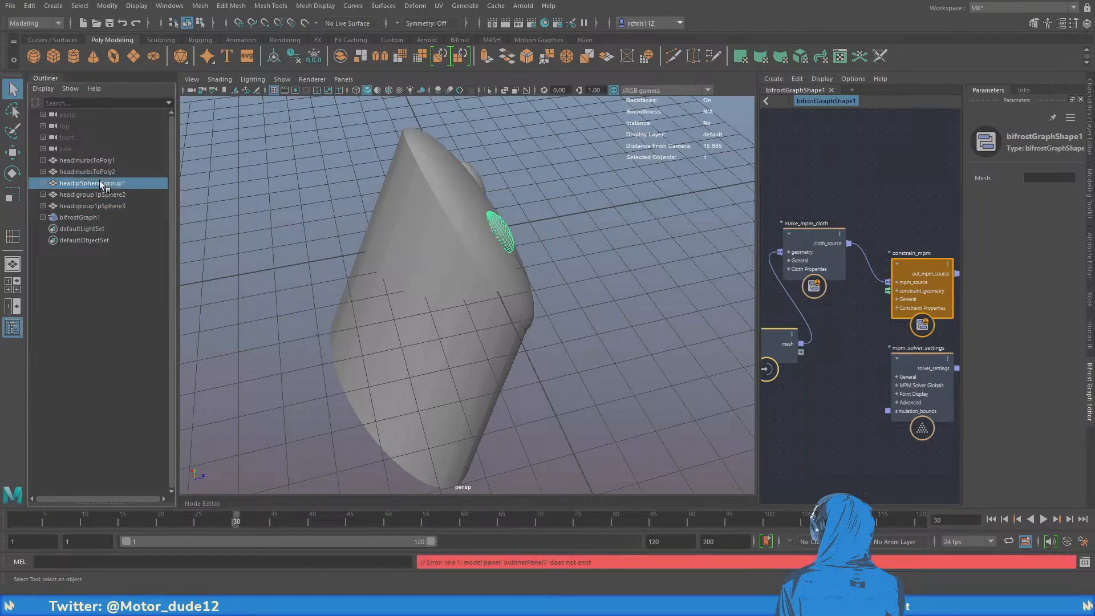
left_click(95, 172)
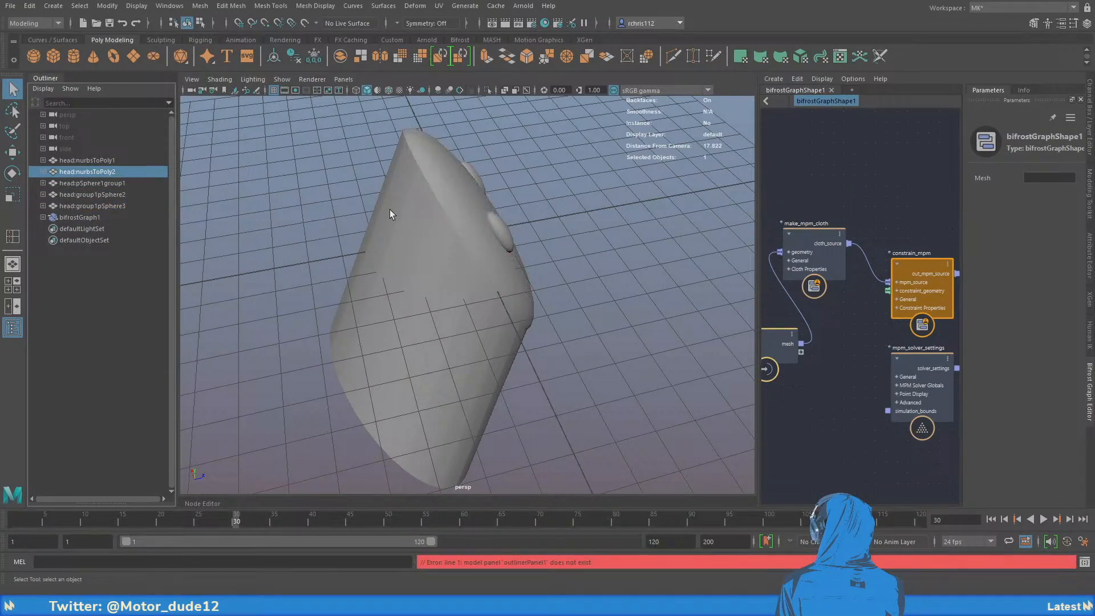
Check head:nurbsToPoly2 in isolation, add it to the graph as an input, and connect its mesh to constrain_mpm's constraint_geometry
middle_click_drag(461, 235, 481, 252, "alt")
key("ctrl+1")
key("ctrl+1")
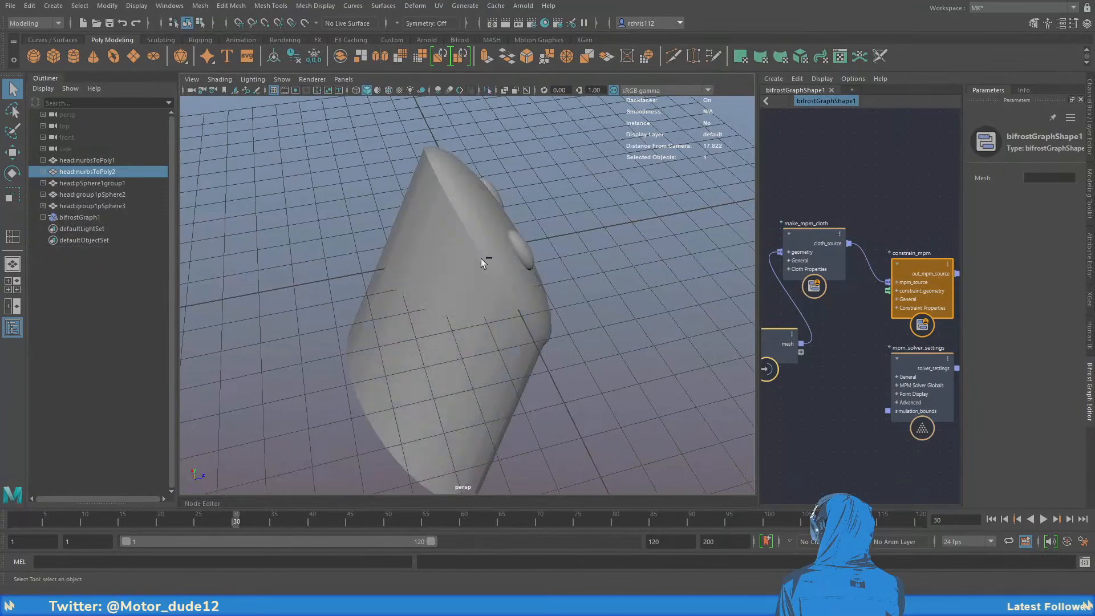
key("ctrl+1")
key("ctrl+1")
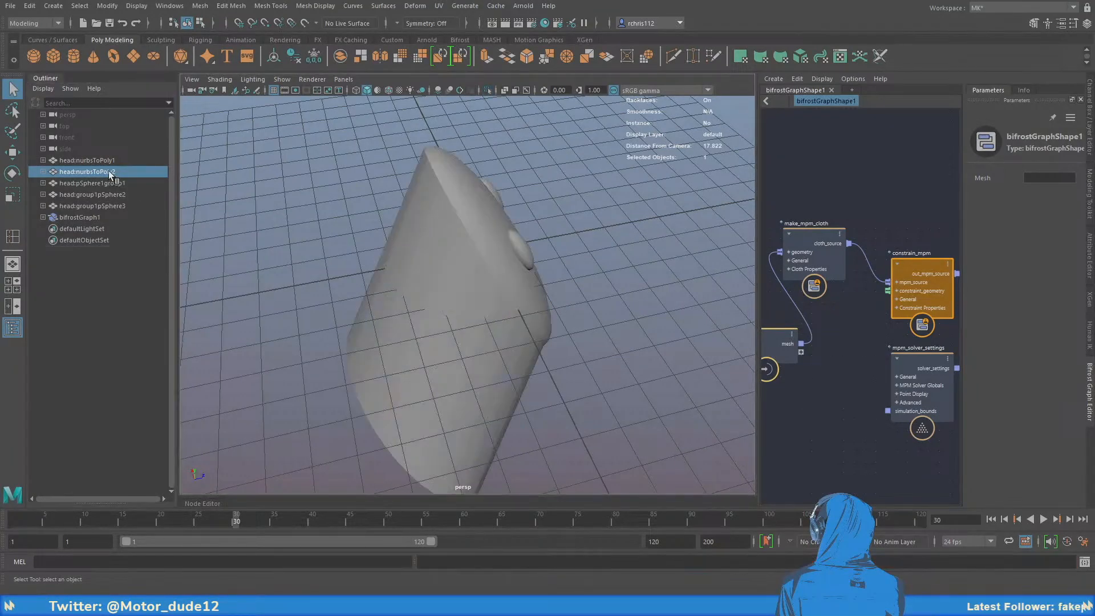
left_click_drag(817, 419, 886, 291)
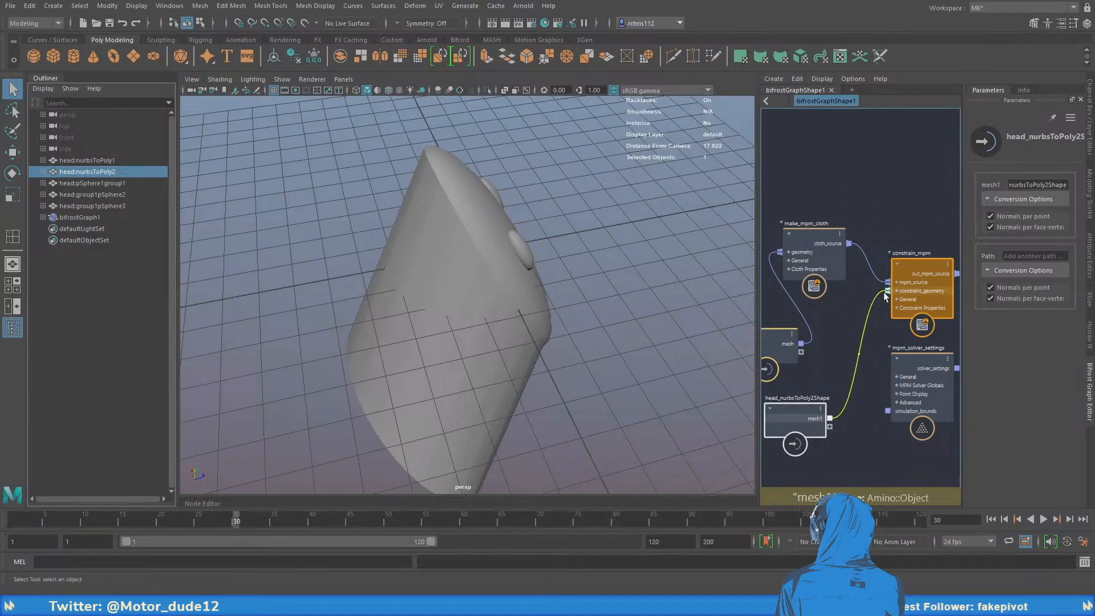
left_click(880, 341)
Connect simulate_mpm's cloth_mesh to the graph's output node
middle_click_drag(879, 341, 791, 332, "alt")
middle_click_drag(898, 401, 768, 394, "alt")
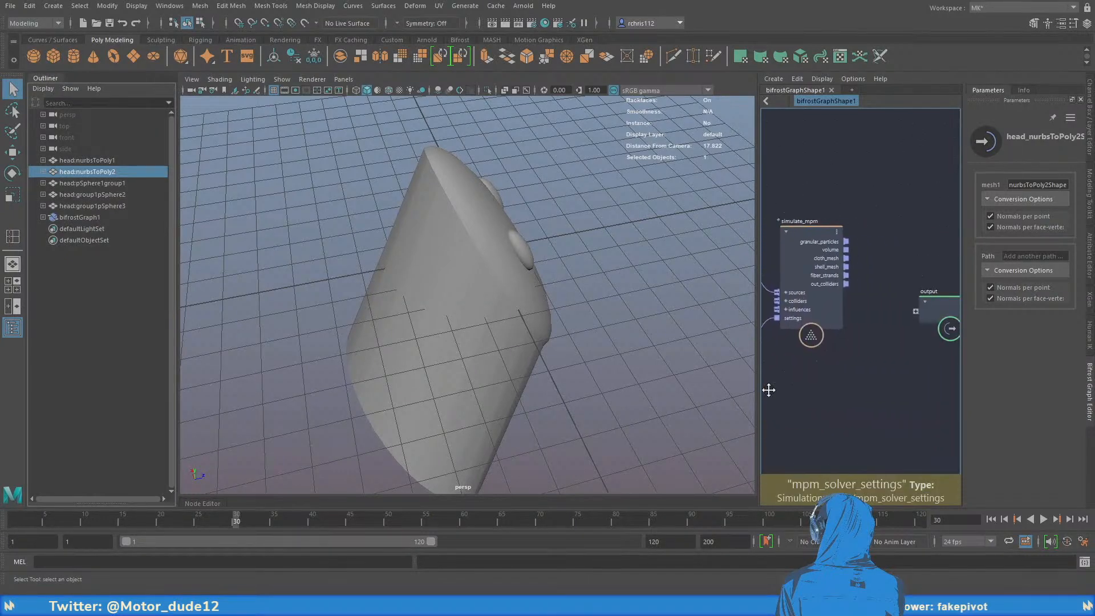
left_click_drag(848, 258, 875, 276)
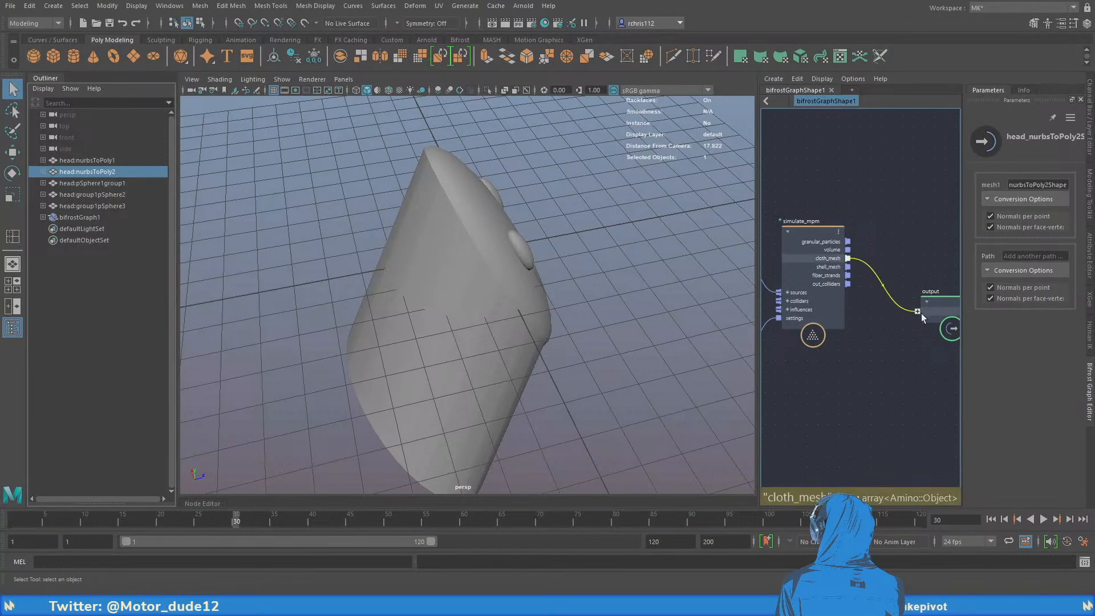
Play the cloth simulation from frame 1 to frame 42 and hide the original body mesh nurbsToPoly1
left_click_drag(632, 339, 346, 488, "alt")
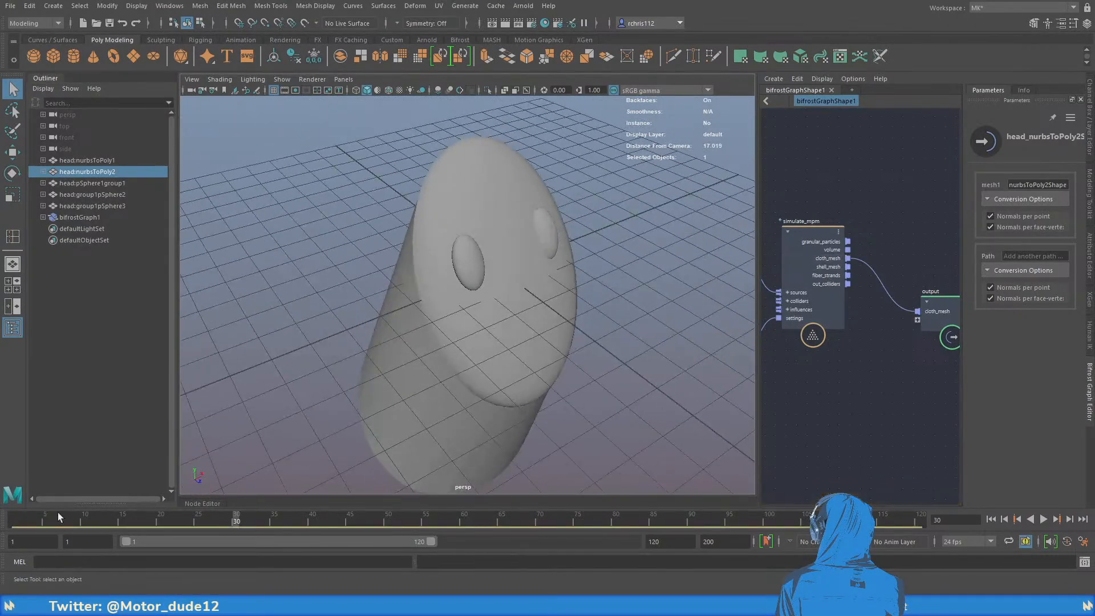
left_click(22, 524)
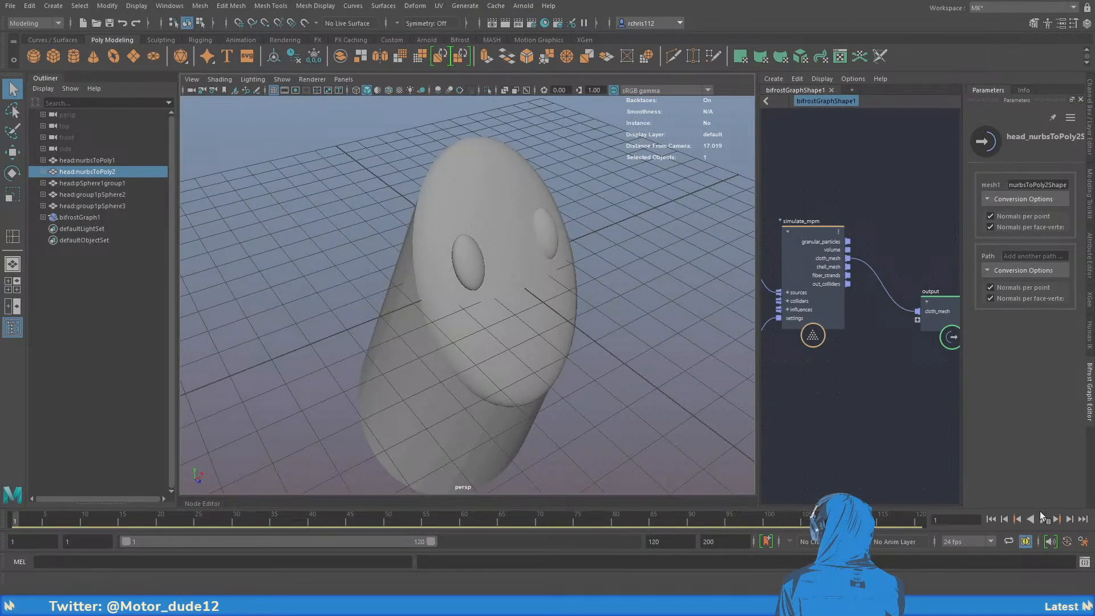
left_click(1043, 519)
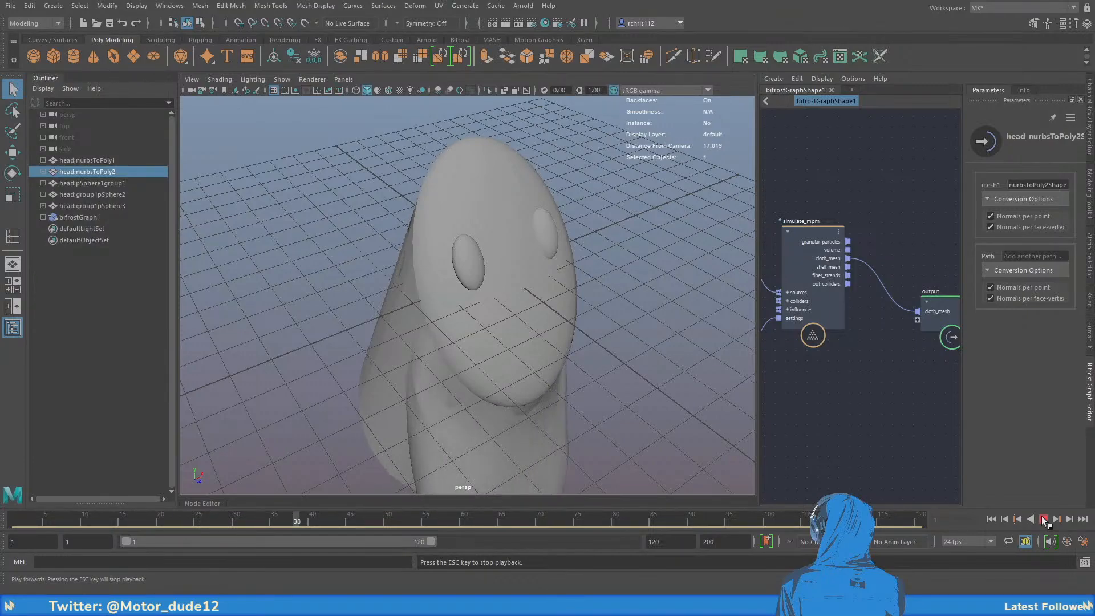
key("Escape")
left_click(380, 398)
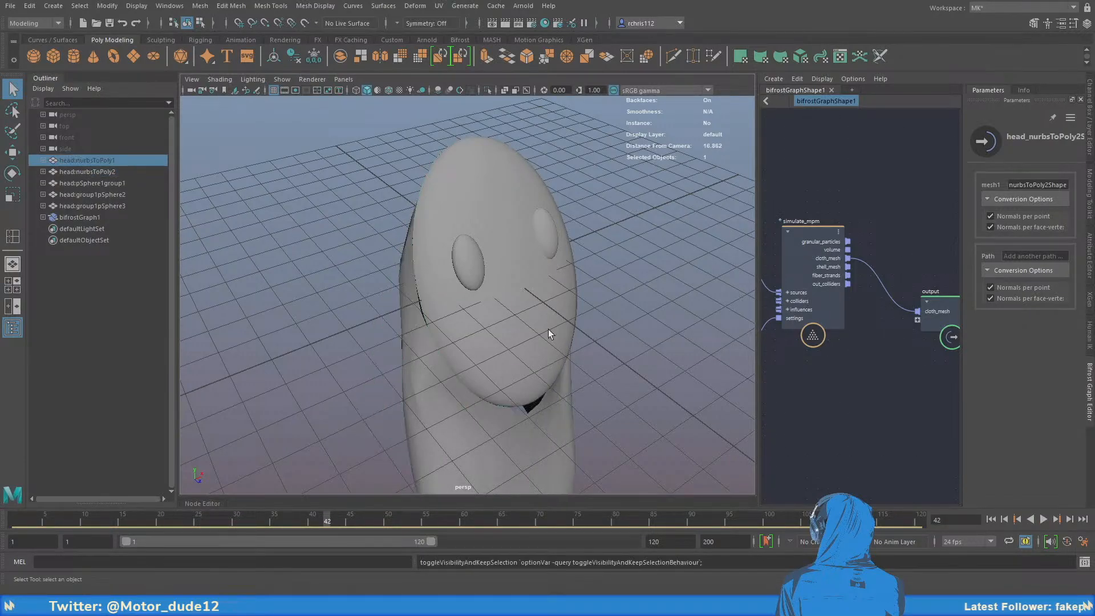
Replay the cloth simulation from frame 1 past frame 84, examine the deformed body from below, and rewind
left_click_drag(548, 329, 483, 274, "alt")
left_click(990, 519)
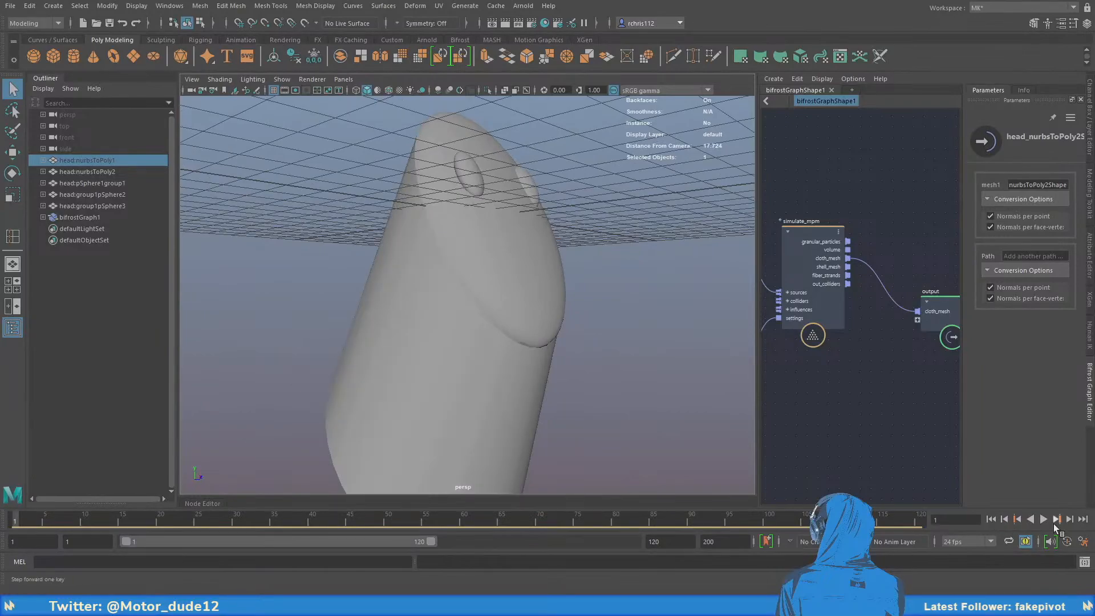
left_click(1043, 519)
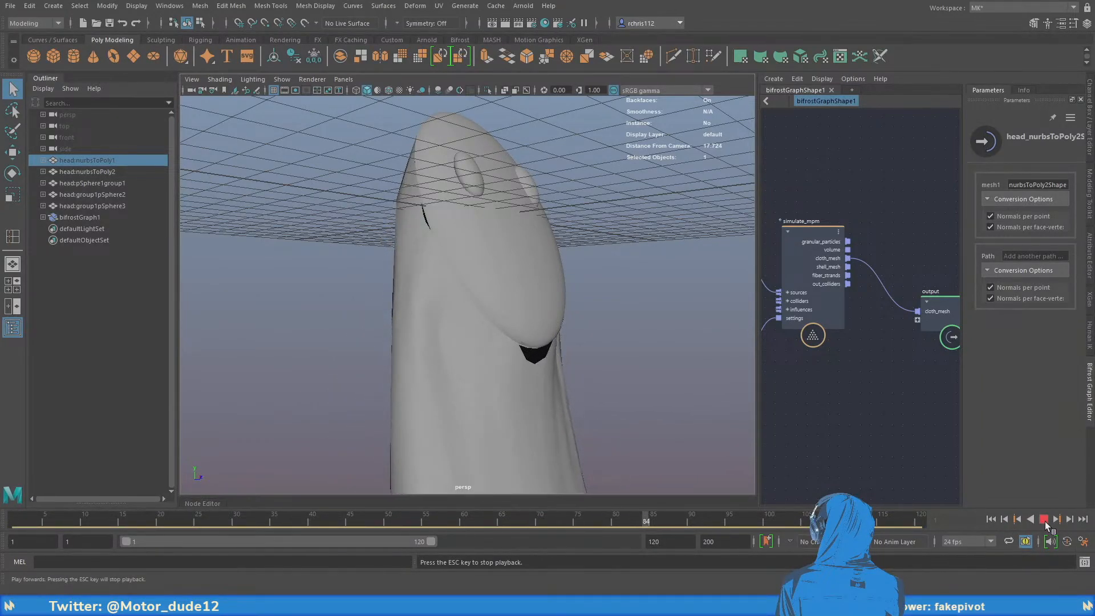
left_click(1043, 519)
left_click_drag(677, 360, 526, 253, "alt")
left_click(991, 519)
Select the nurbsToPoly2 rim from inside the body, examine its fit, and return to a front view of the face
left_click(524, 271)
left_click(523, 272)
left_click(518, 262)
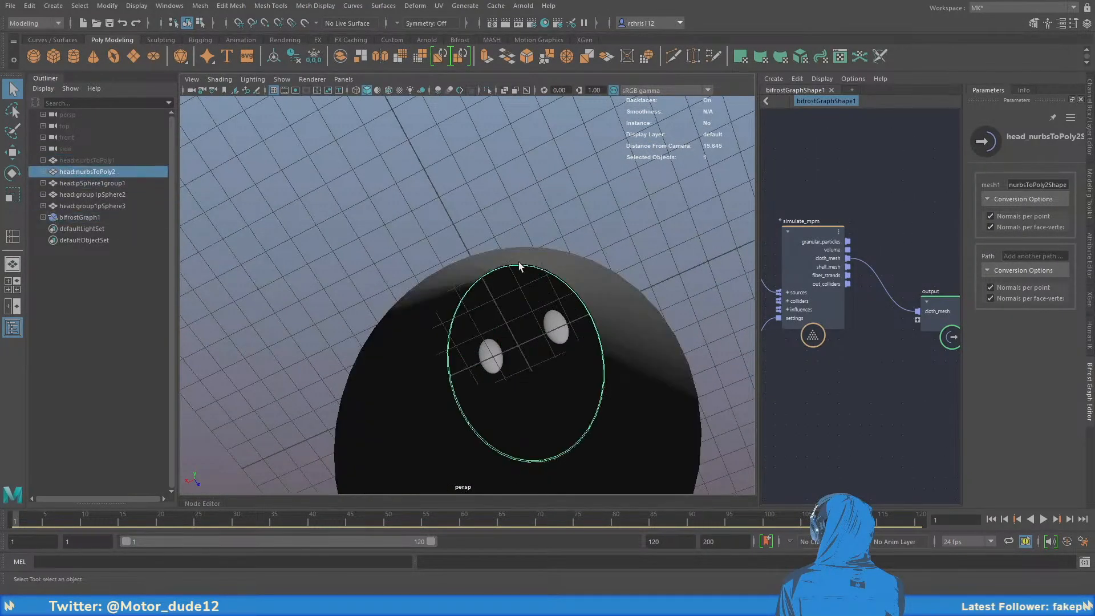
left_click(518, 261)
left_click(520, 264)
left_click_drag(520, 265, 351, 400, "alt")
Locate the make_mpm_cloth node in the graph and set its vibration cloth property to 150
middle_click_drag(809, 203, 947, 243, "alt")
left_click(829, 287)
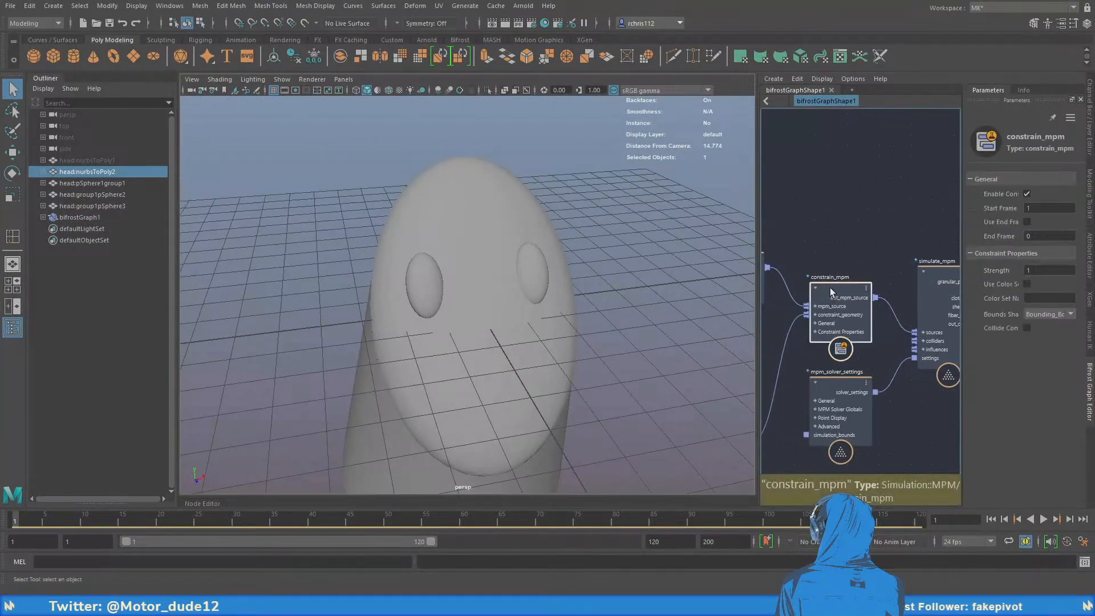
middle_click_drag(838, 266, 883, 219, "alt")
left_click(877, 337)
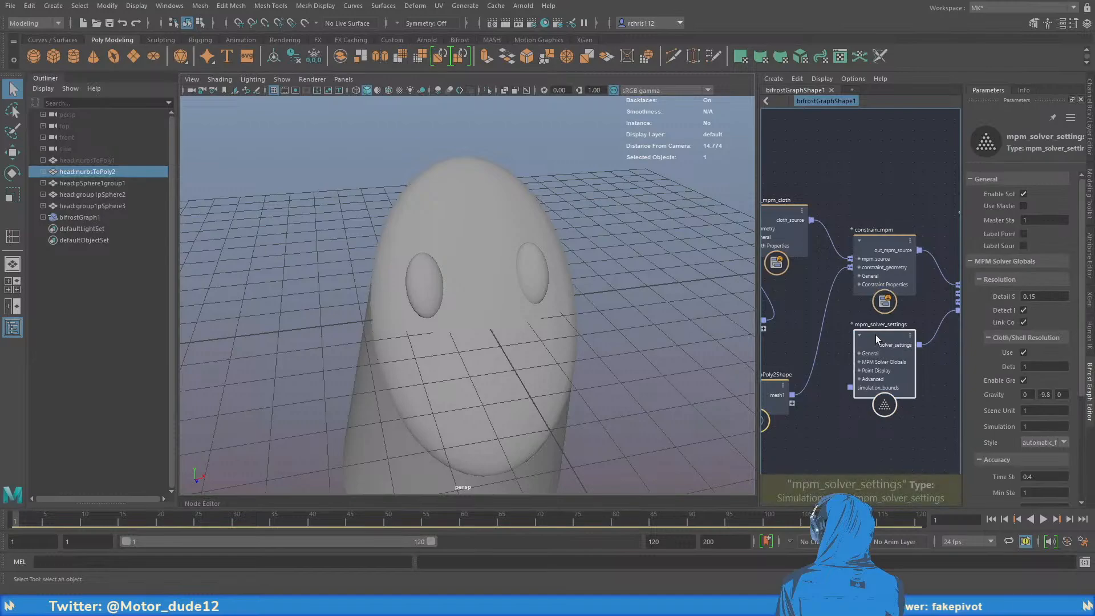
middle_click_drag(816, 195, 882, 201, "alt")
left_click(858, 206)
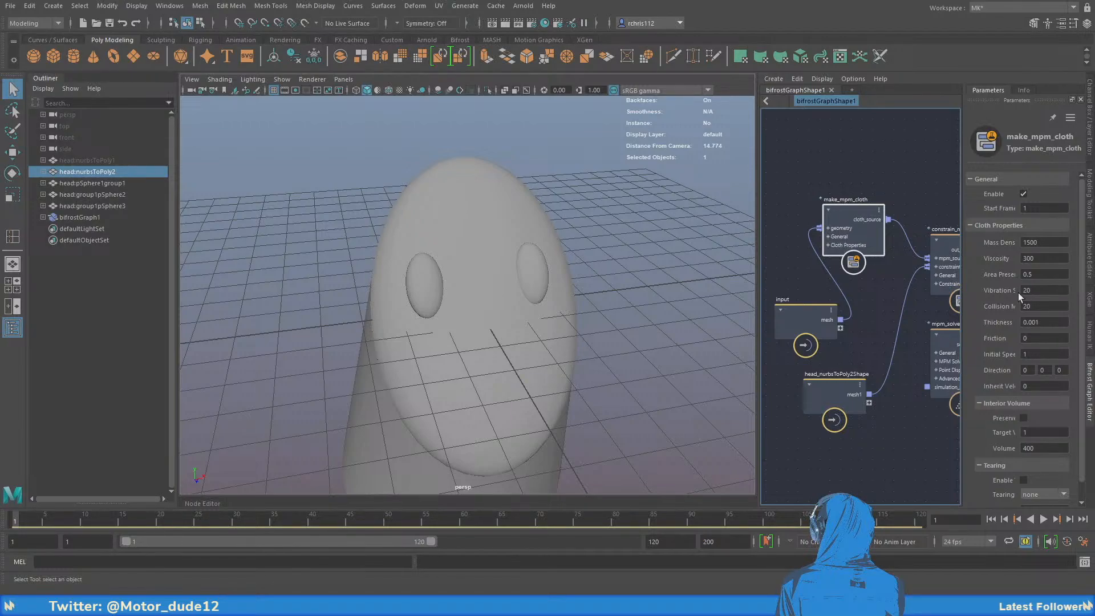
left_click_drag(1048, 290, 1020, 291)
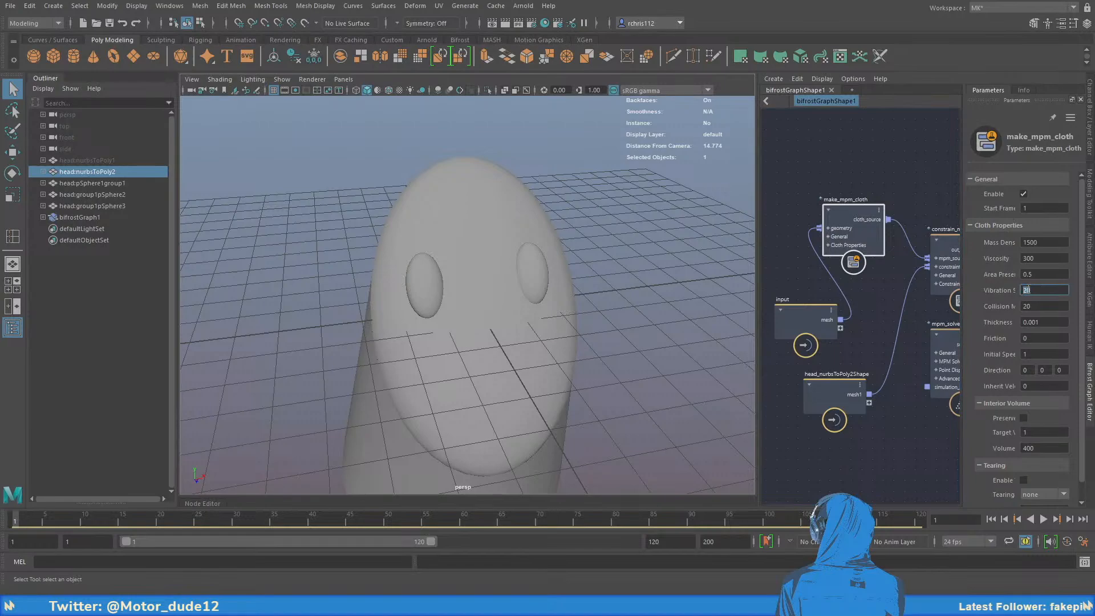
type("100")
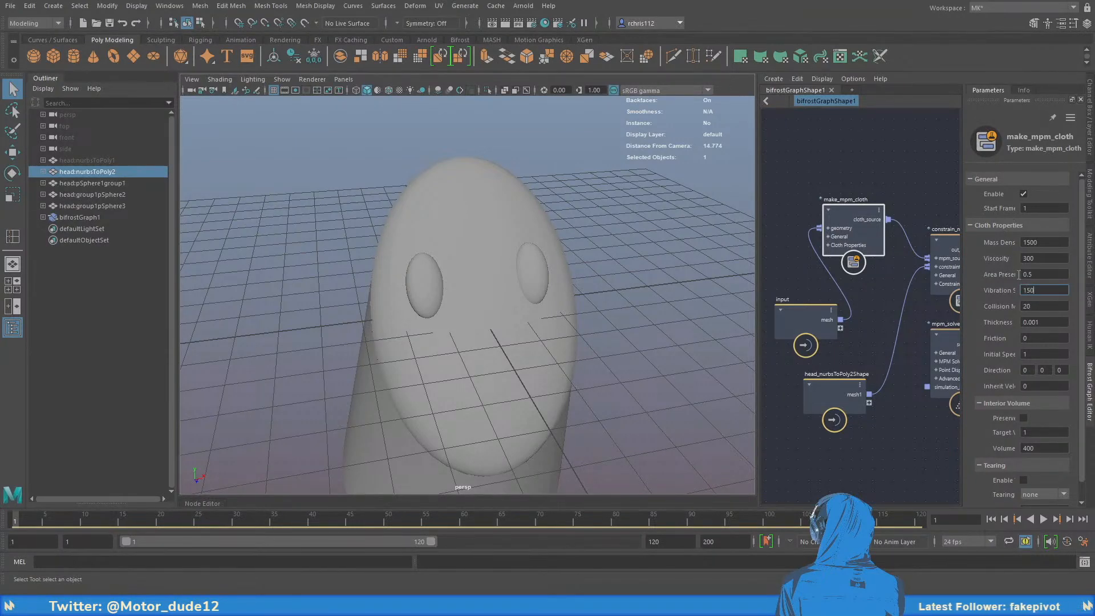
Play the cloth simulation to frame 29 while examining the body from the side
left_click(1043, 518)
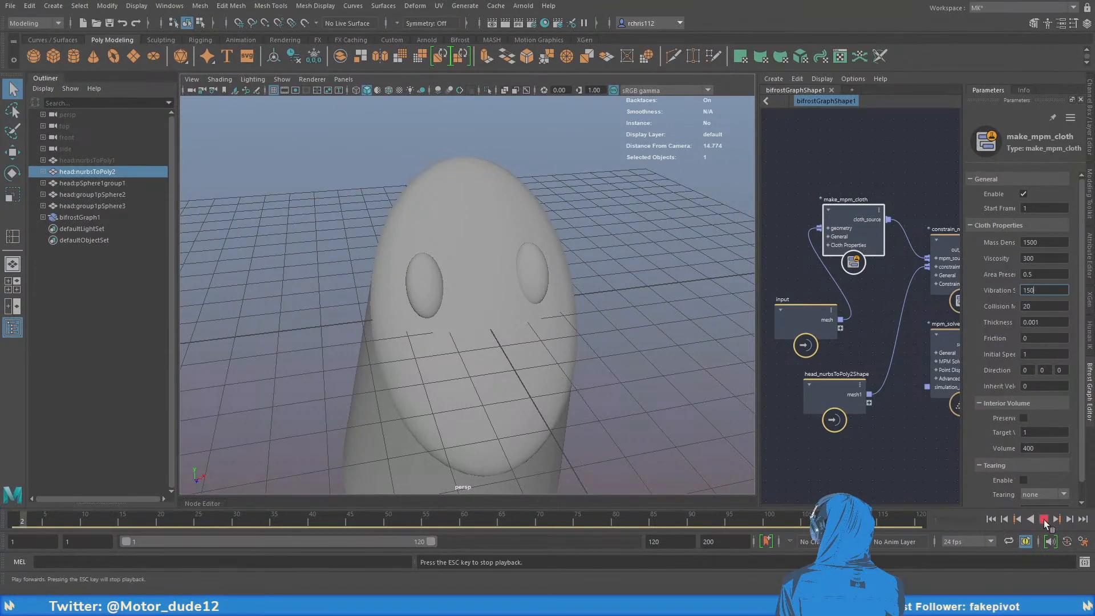
left_click(992, 518)
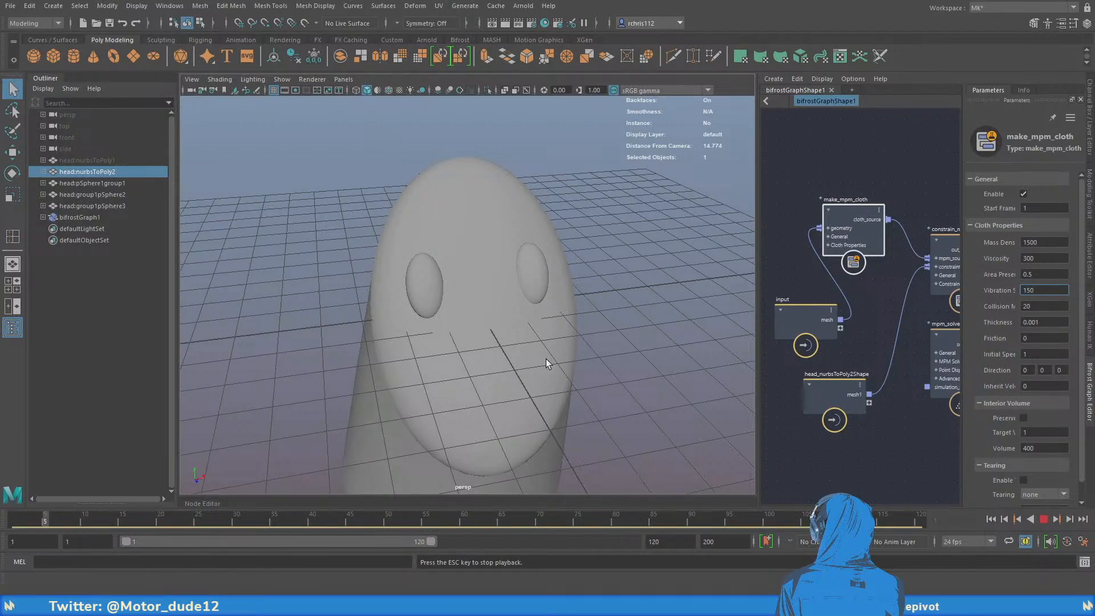
left_click_drag(547, 366, 607, 355, "alt")
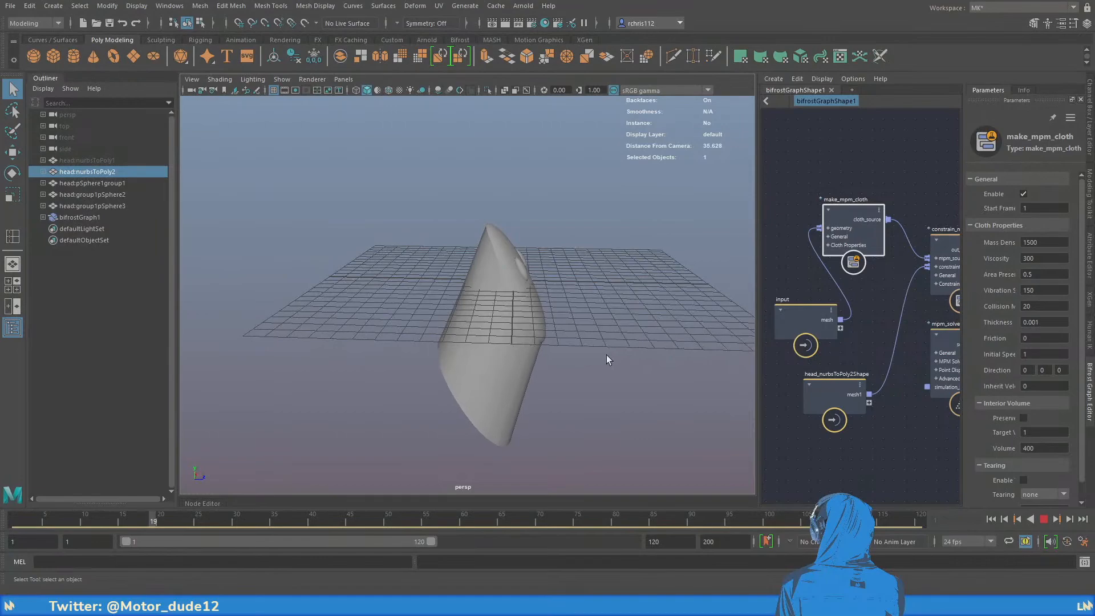
left_click(1044, 519)
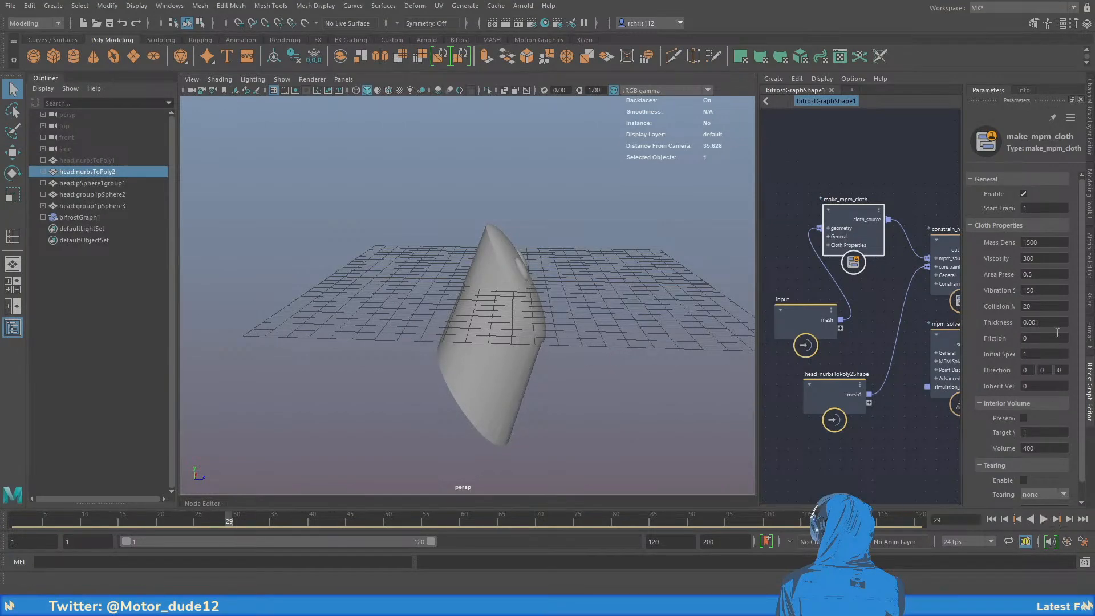
Set make_mpm_cloth's vibration property to 100, replay the first frames in side view, and rewind to frame 1
left_click(1049, 289)
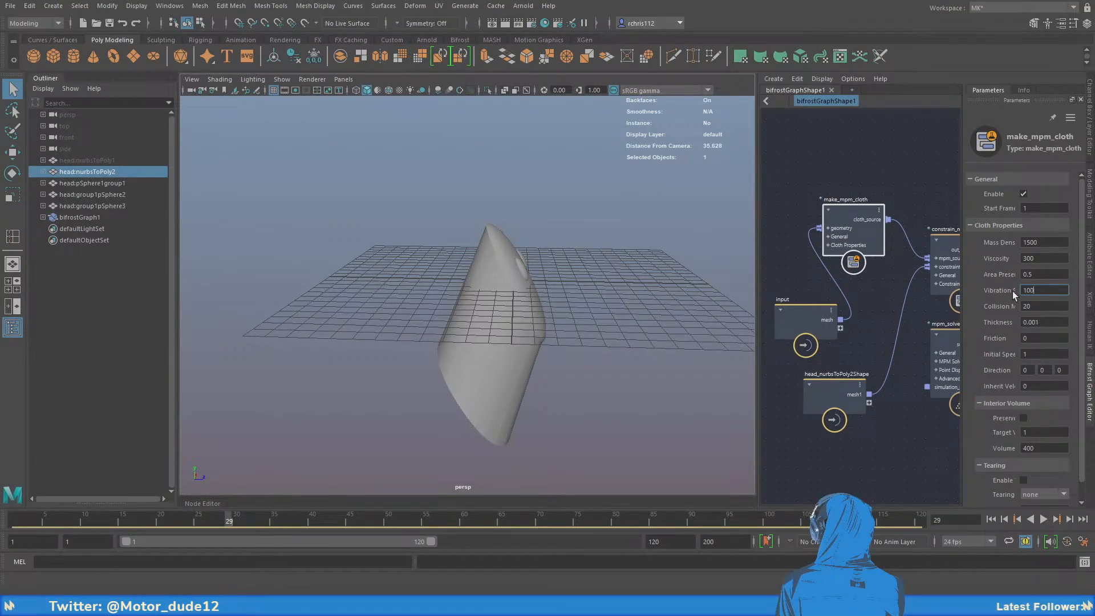
type("100")
left_click(1044, 519)
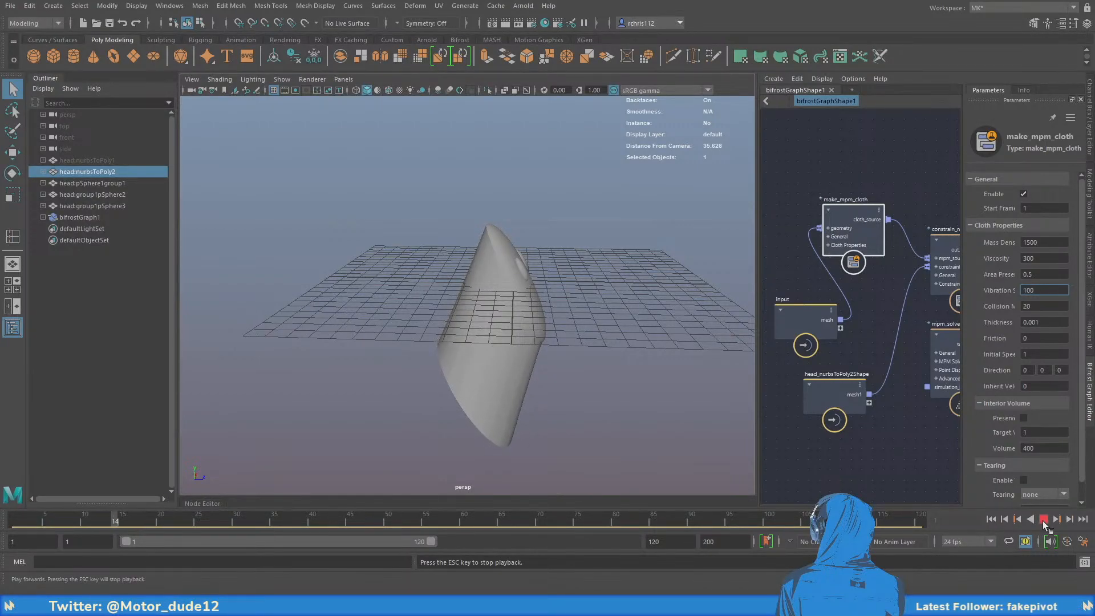
left_click(1044, 519)
left_click_drag(556, 337, 735, 371, "alt")
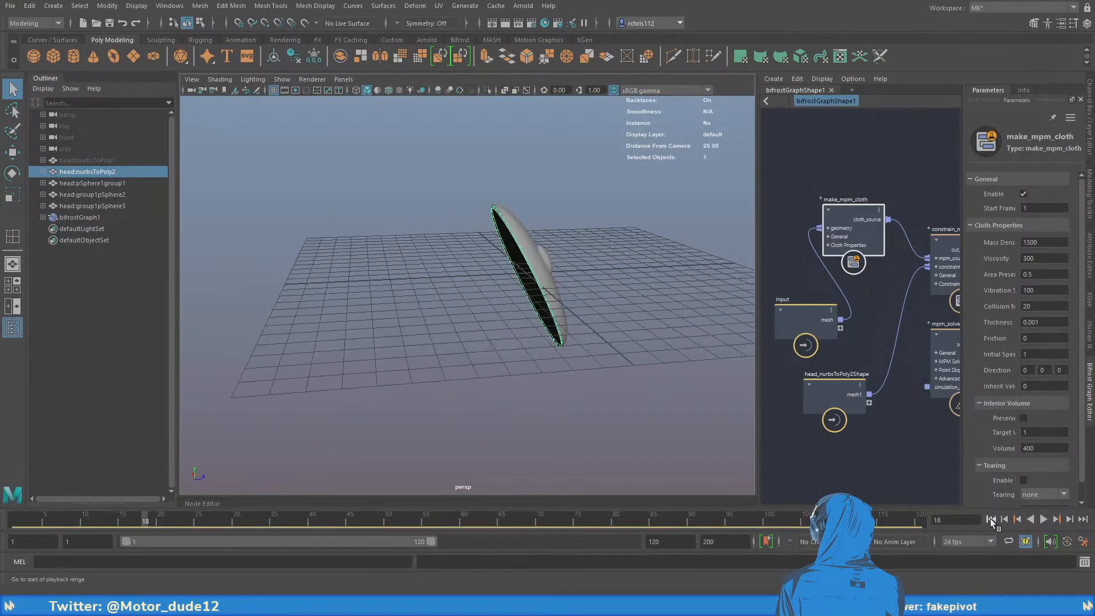
left_click(991, 519)
left_click(1045, 519)
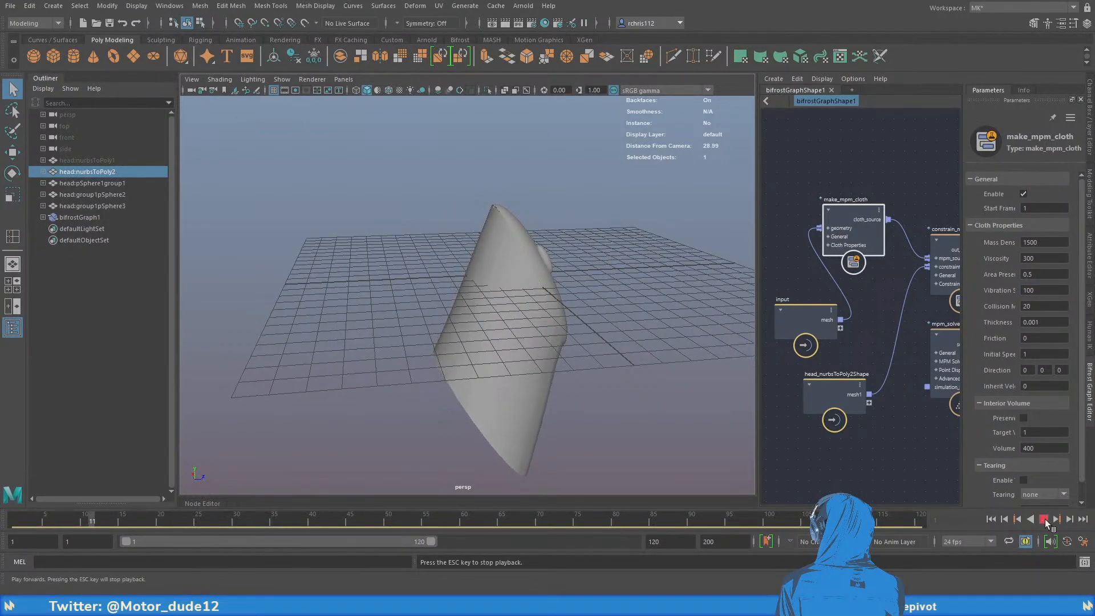
left_click(1044, 519)
left_click(991, 519)
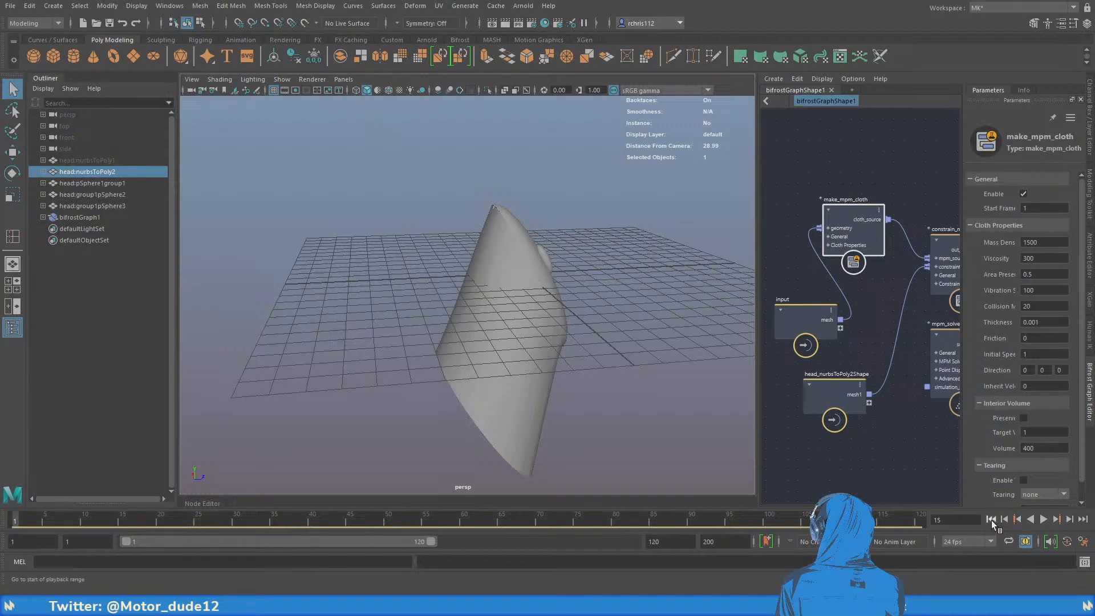
Set make_mpm_cloth's vibration property to 50, play the simulation to frame 112, and rewind to frame 1
left_click(1052, 292)
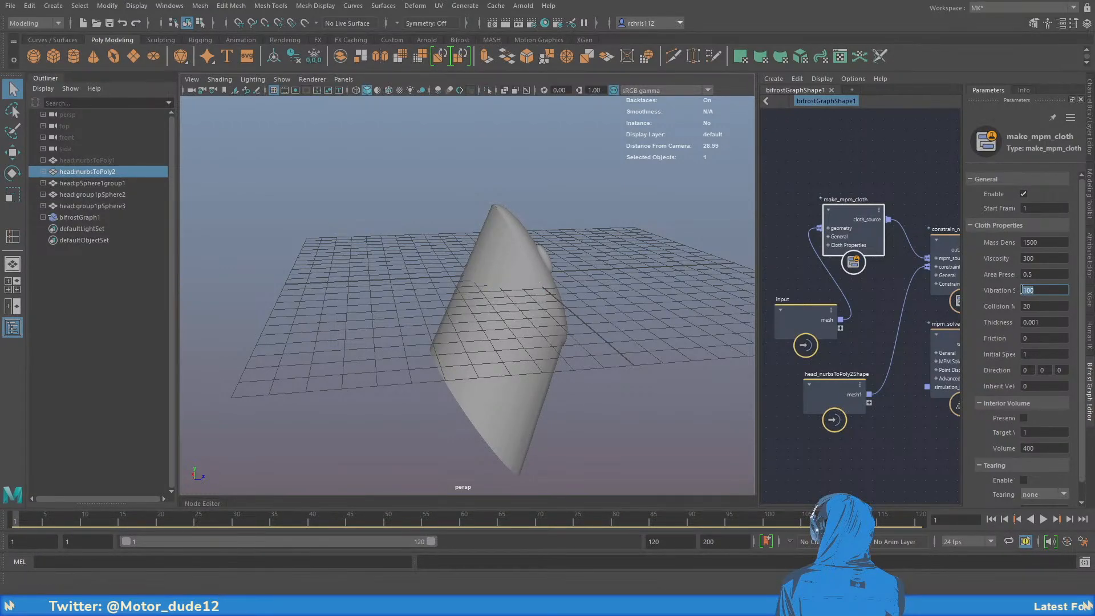
type("50")
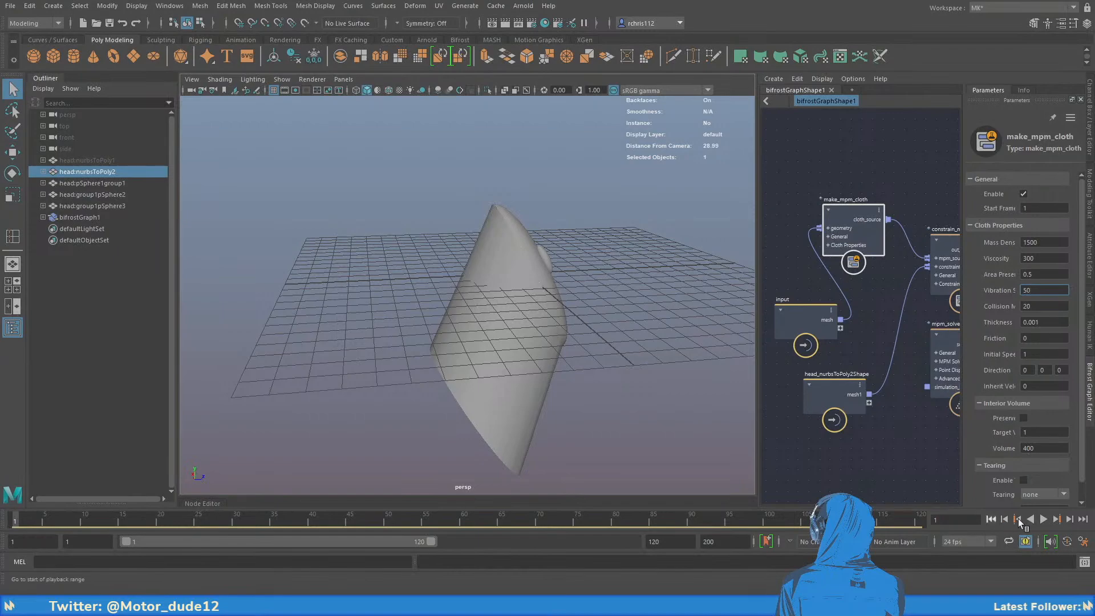
left_click(1044, 519)
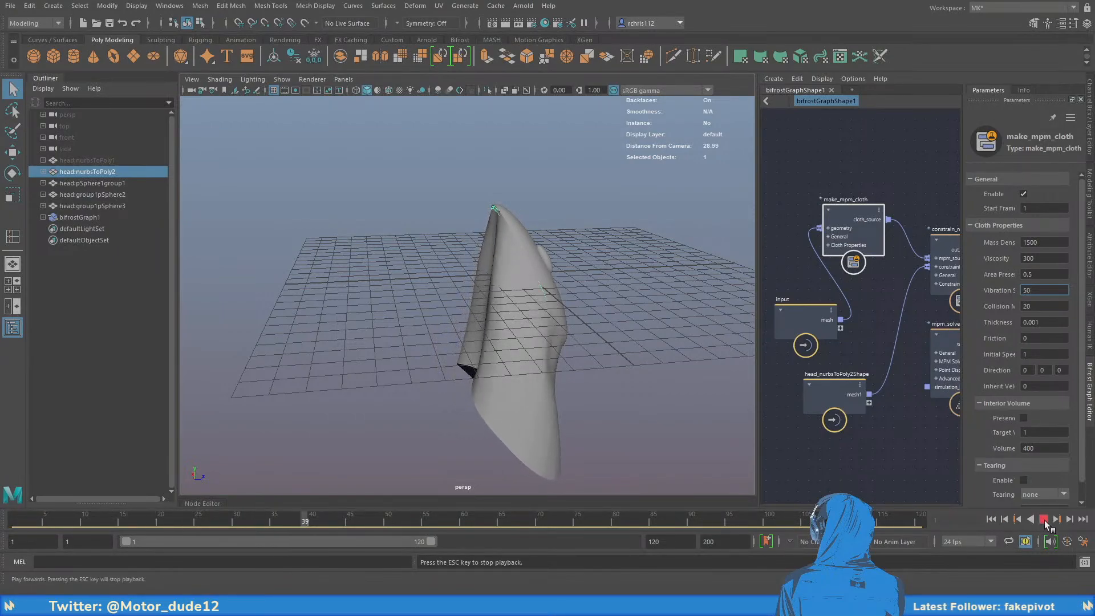
left_click_drag(618, 384, 503, 365, "alt")
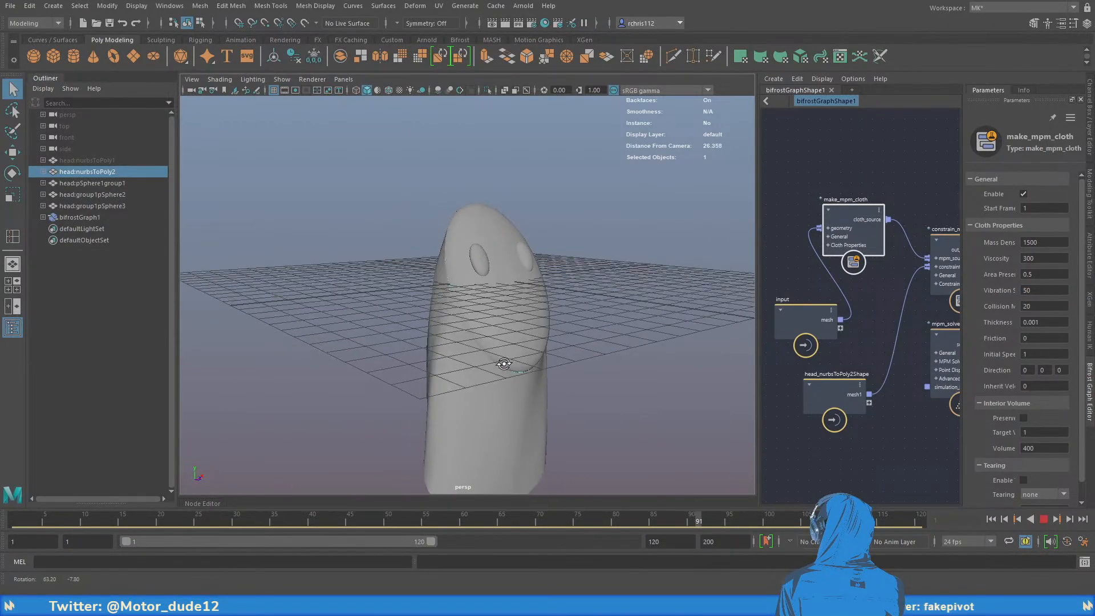
left_click(1043, 519)
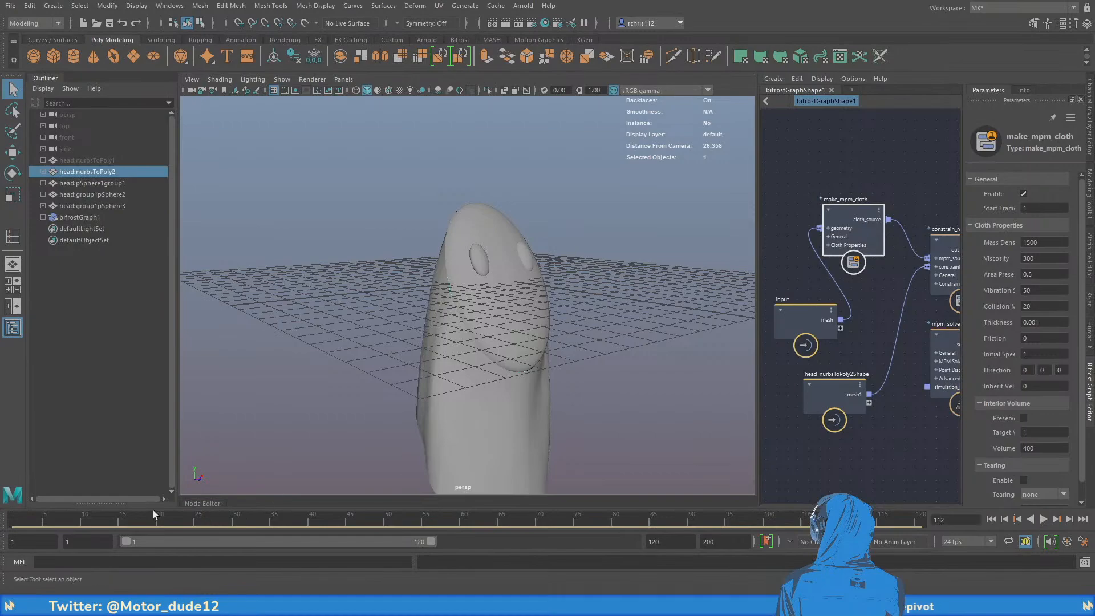
left_click(990, 519)
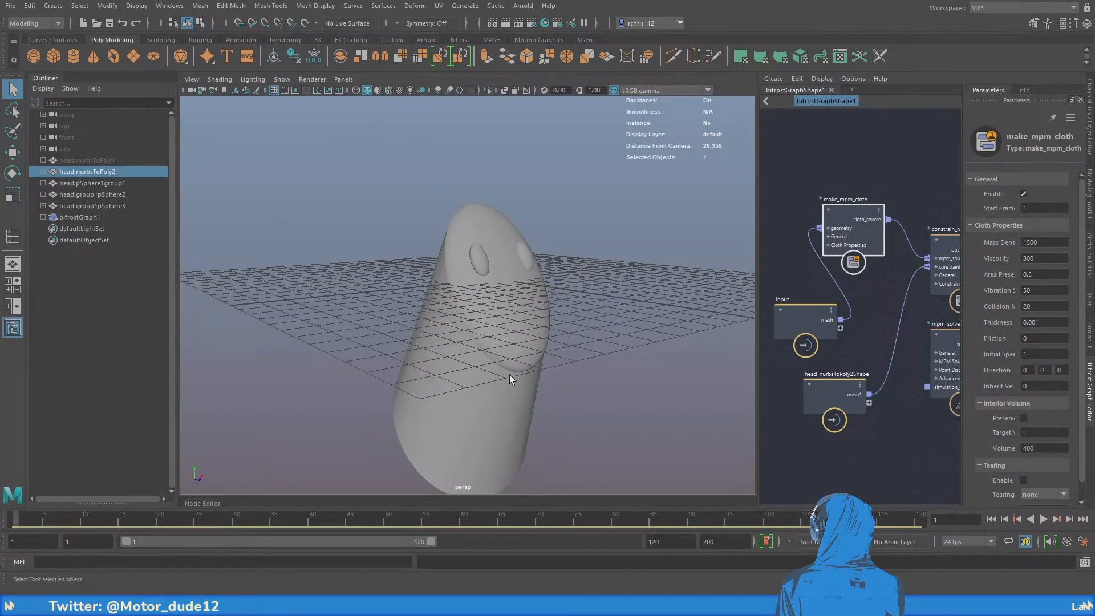
left_click_drag(509, 376, 639, 456, "alt")
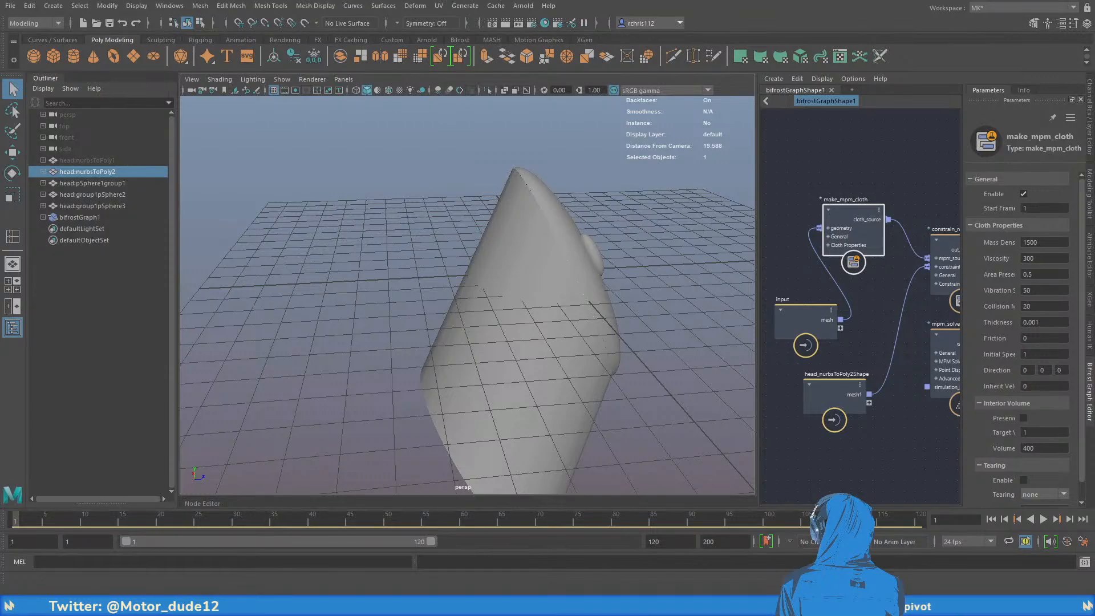
left_click_drag(627, 285, 498, 279, "alt")
right_click_drag(499, 280, 455, 318, "alt")
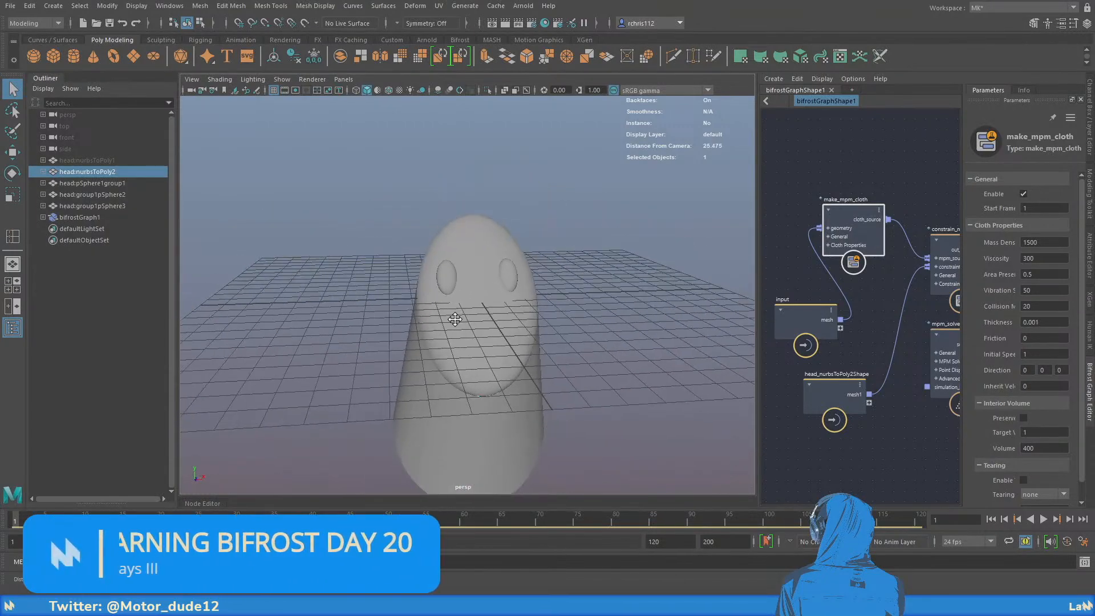
middle_click_drag(454, 318, 452, 289, "alt")
left_click_drag(452, 289, 516, 314, "alt")
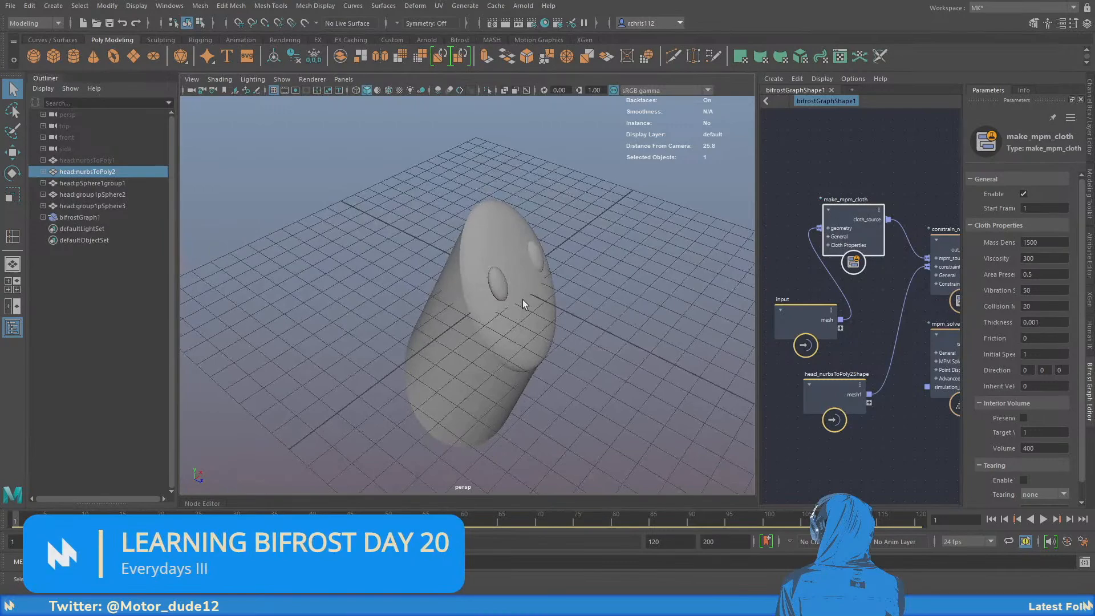
left_click_drag(570, 354, 501, 294, "alt")
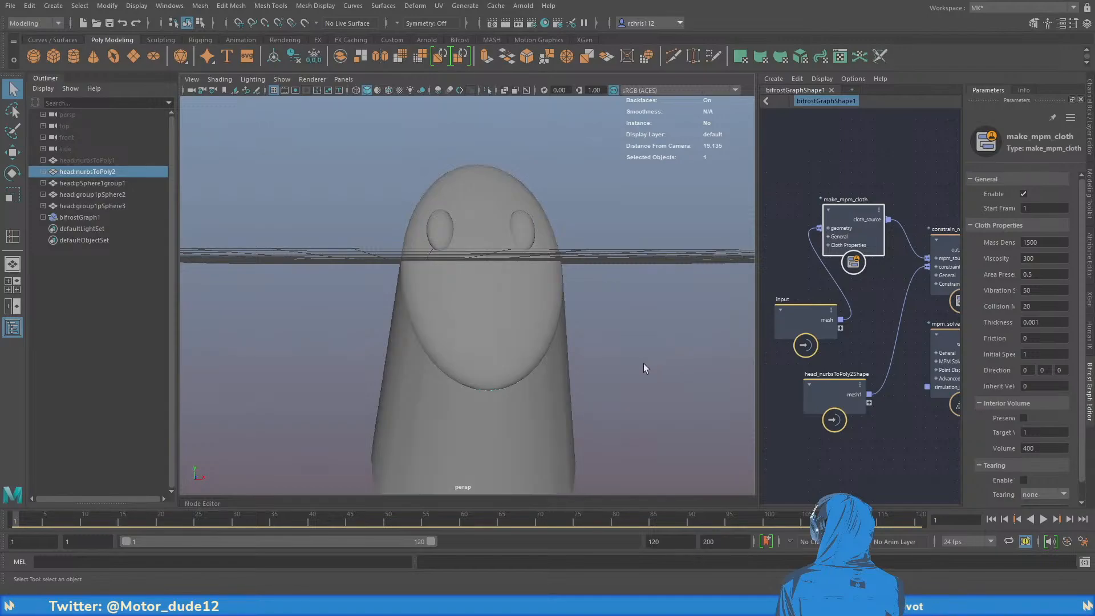
left_click_drag(607, 284, 646, 295, "alt")
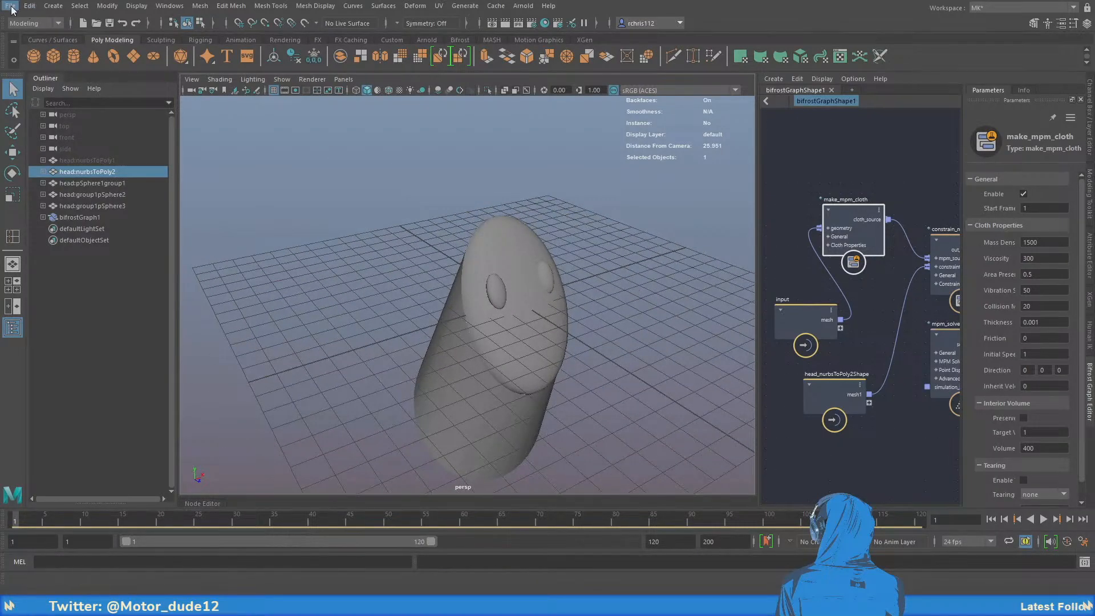
Clear the selection and save the scene as scenenene.ma
left_click(436, 188)
key("3")
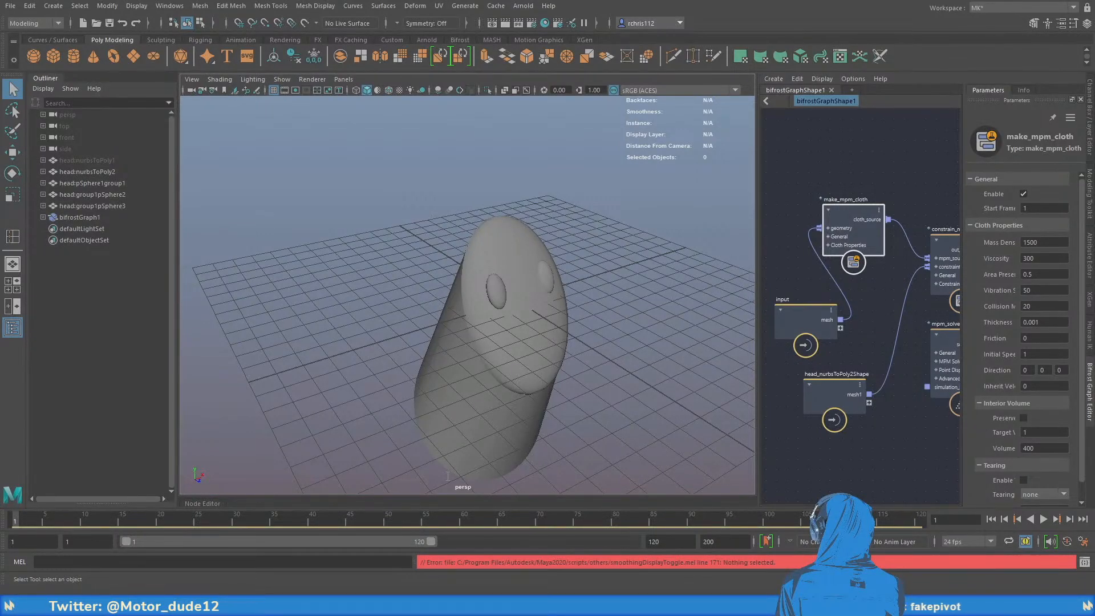
key("ctrl+s")
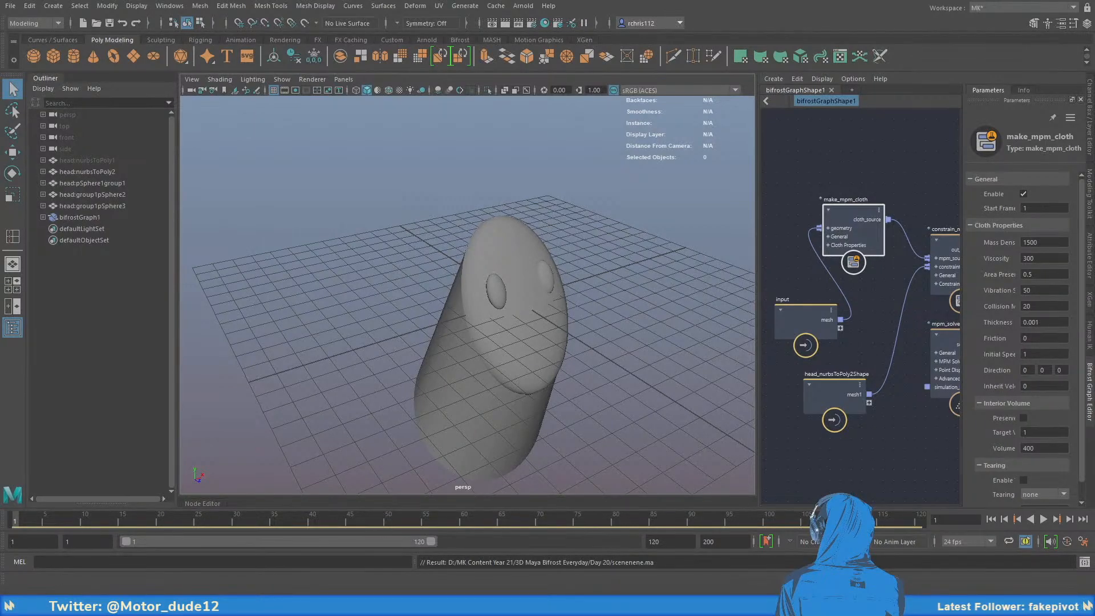
scroll(568, 322, "down", 3)
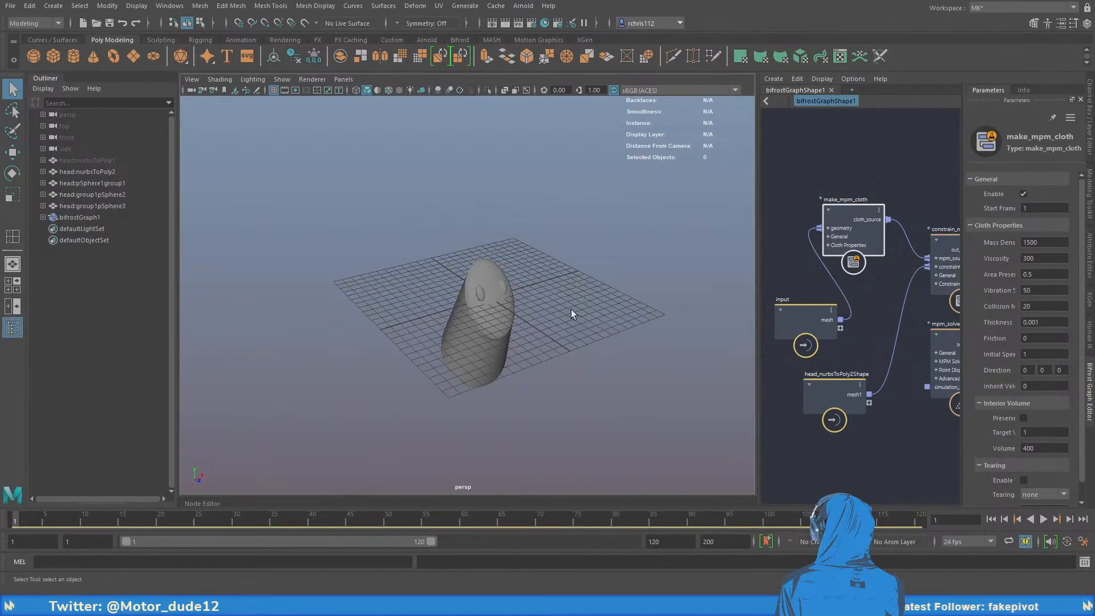
scroll(535, 293, "up", 2)
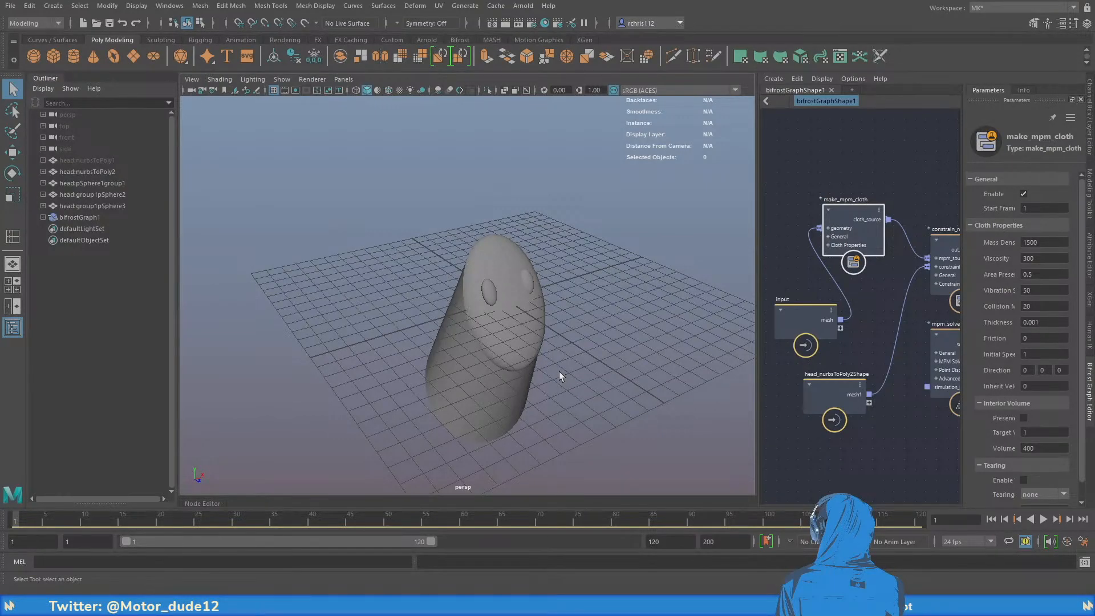
scroll(570, 368, "down", 2)
scroll(594, 392, "up", 4)
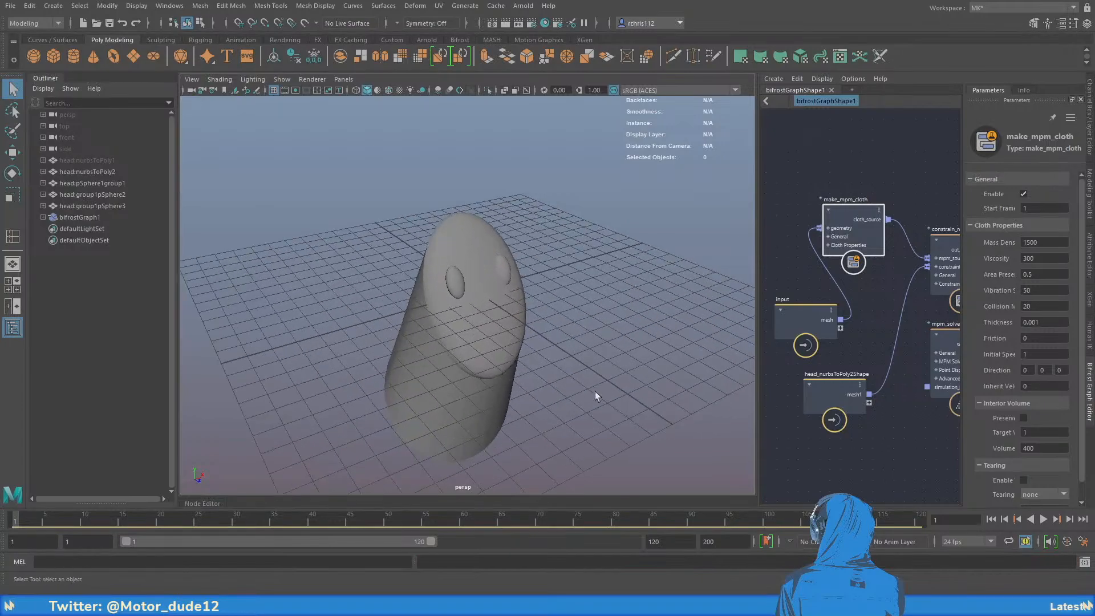
scroll(542, 358, "up", 2)
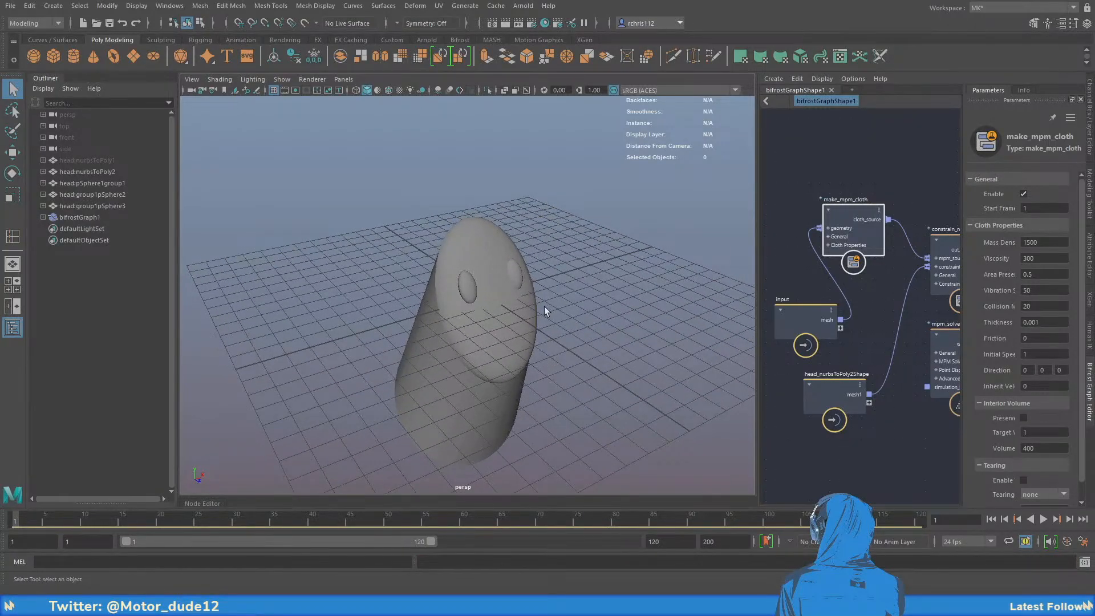
Create a polygon sphere and move it straight up until it floats above the head
left_click_drag(542, 313, 533, 344, "alt")
left_click(521, 349)
left_click(34, 55)
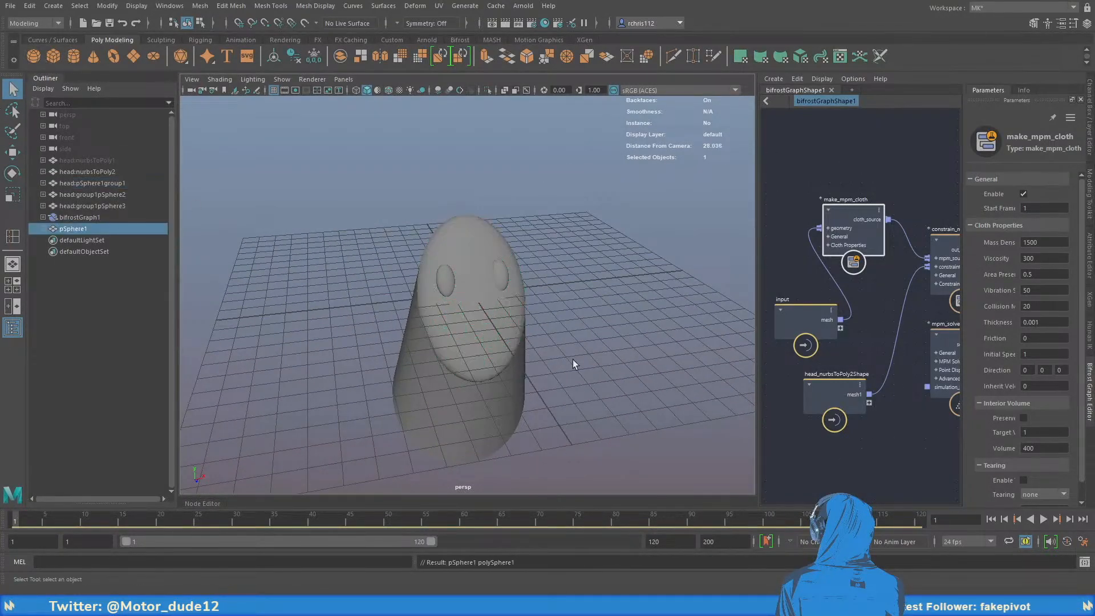
key("w")
left_click_drag(472, 251, 472, 122)
middle_click_drag(473, 122, 462, 222, "alt")
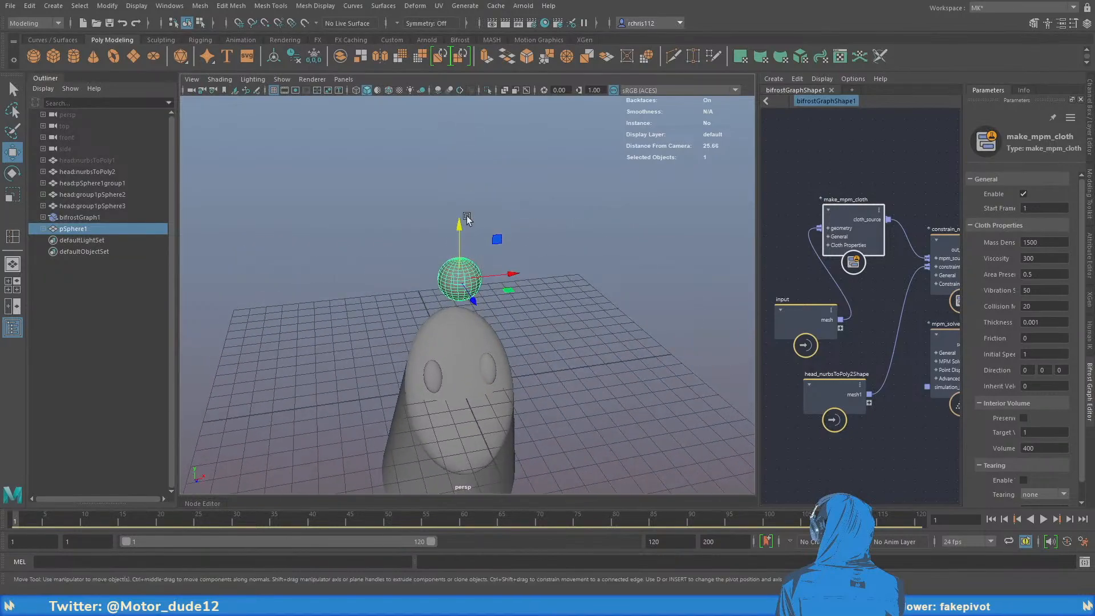
left_click_drag(462, 223, 454, 184)
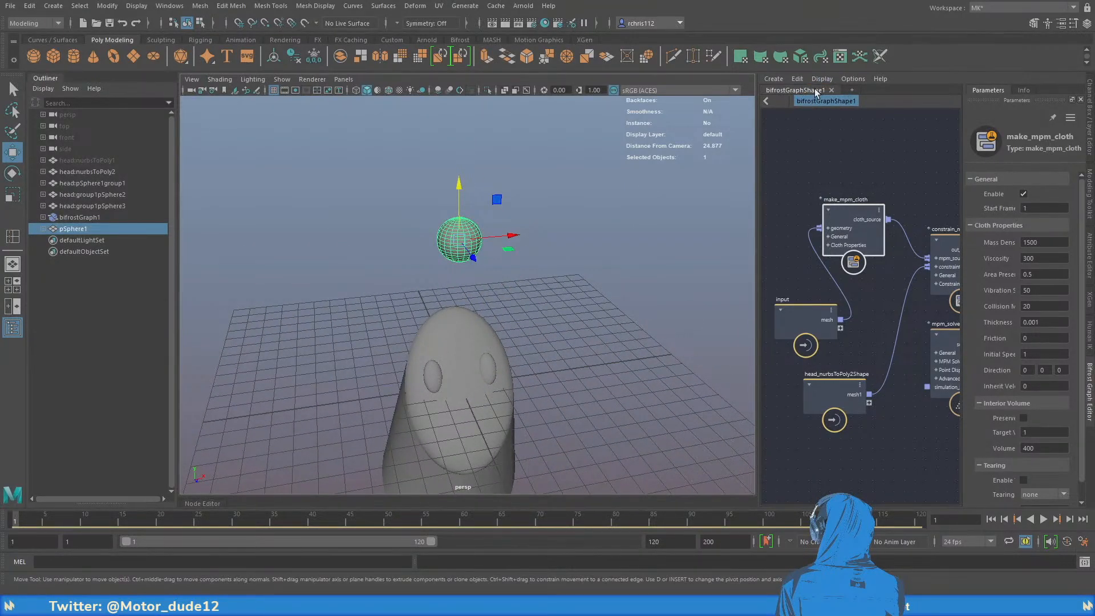
Hide the Bifrost Graph Editor to enlarge the viewport and frame the new sphere above the head
left_click(1089, 381)
middle_click_drag(707, 218, 585, 282, "alt")
left_click_drag(585, 281, 609, 286, "alt")
middle_click_drag(609, 287, 575, 327, "alt")
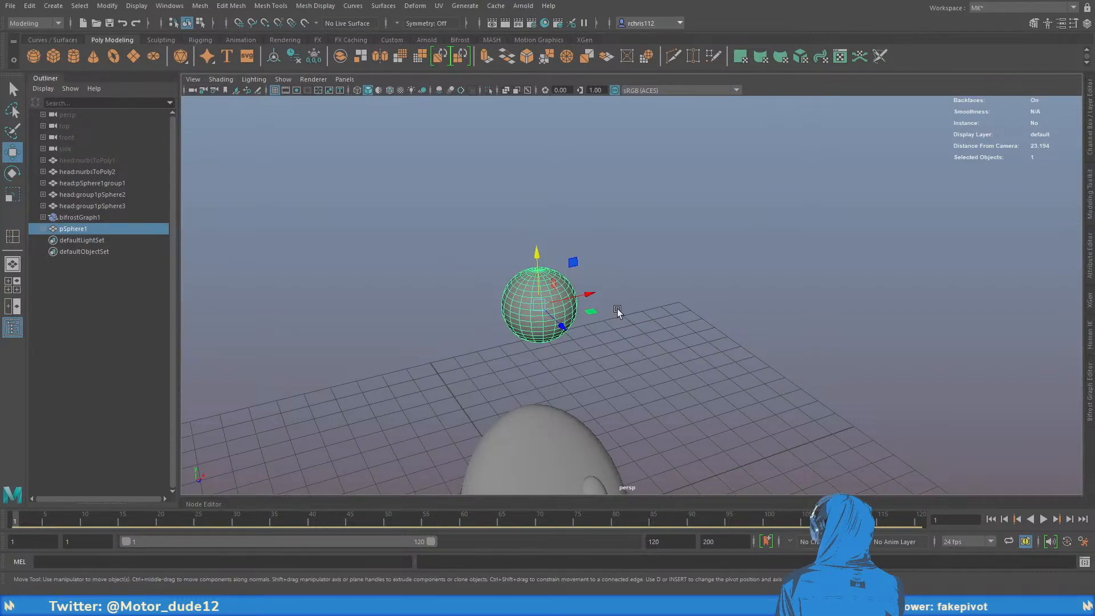
Scale the sphere above the head up uniformly to about twice its size
left_click_drag(601, 316, 600, 303, "alt")
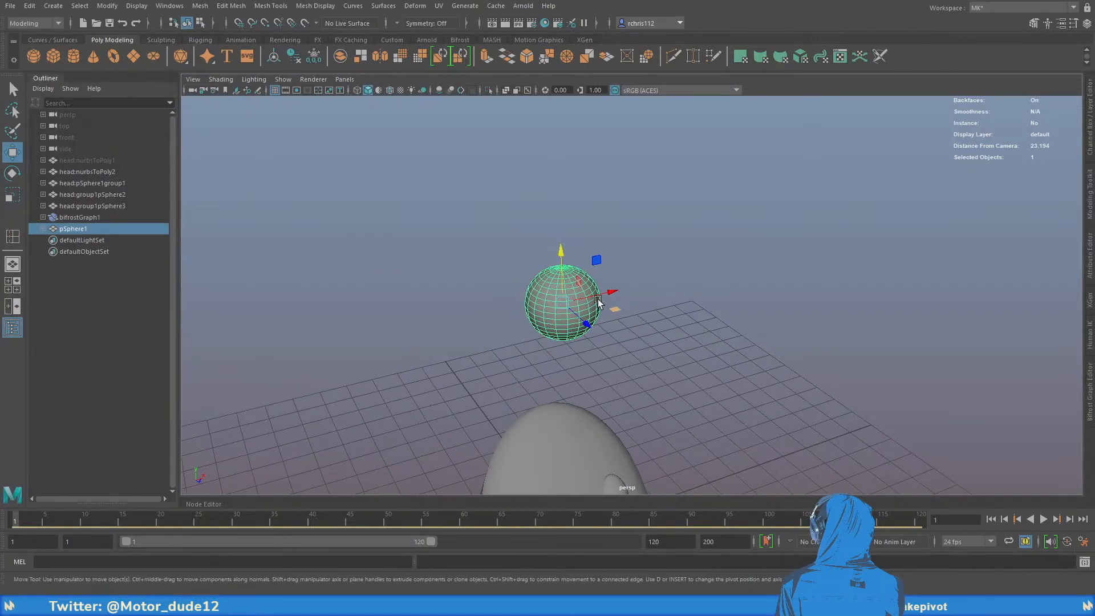
middle_click_drag(601, 303, 634, 204, "alt")
scroll(638, 228, "down", 2)
left_click_drag(646, 253, 603, 292, "alt")
middle_click_drag(603, 292, 565, 199, "alt")
scroll(566, 200, "down", 3)
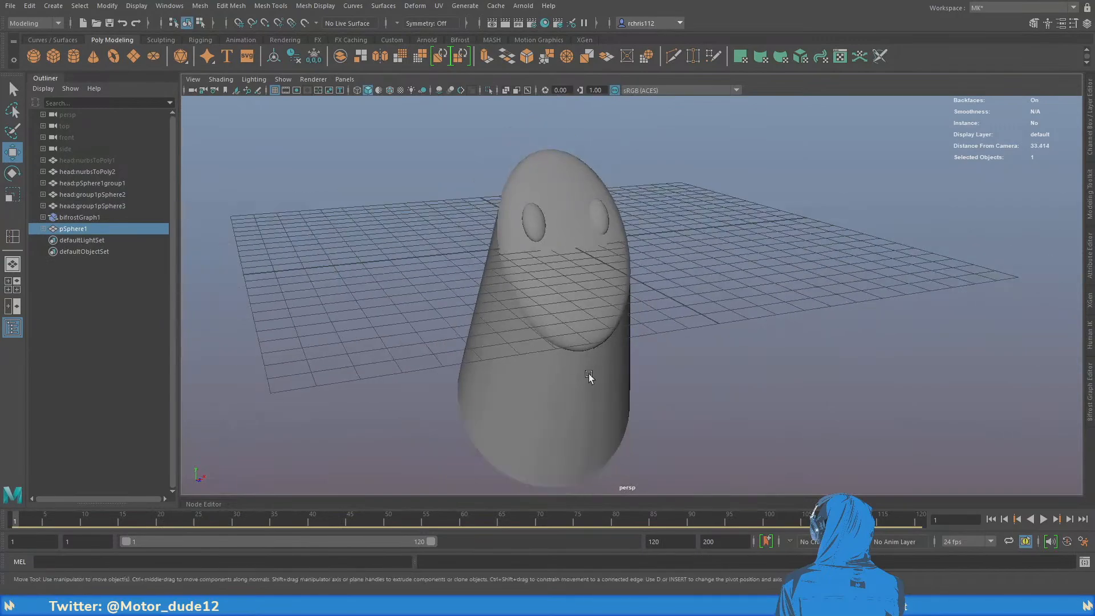
left_click_drag(589, 375, 565, 359, "alt")
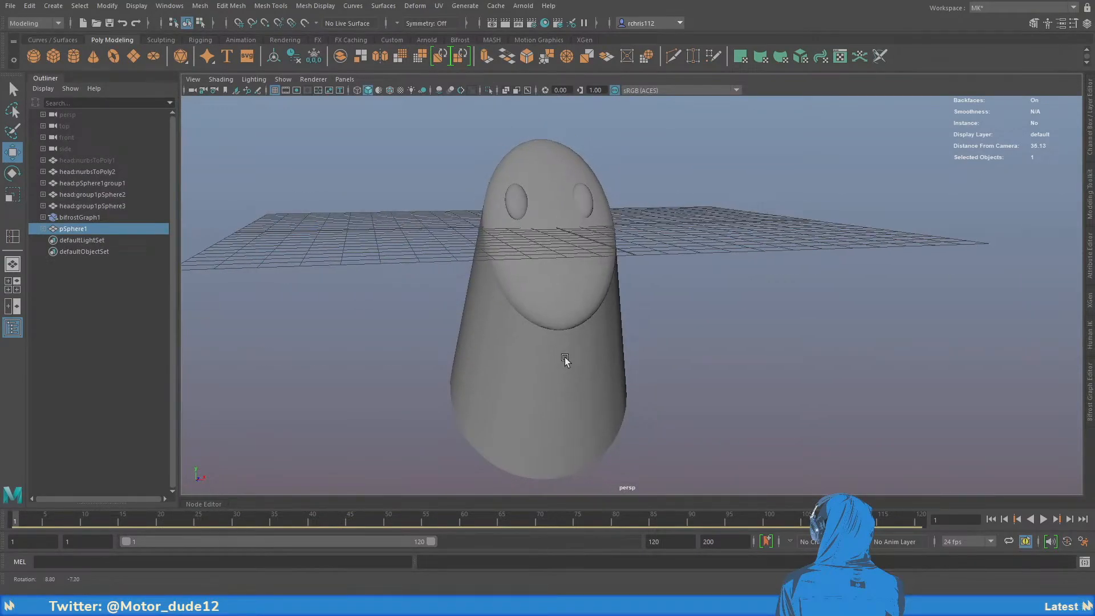
middle_click_drag(573, 188, 593, 416, "alt")
left_click_drag(504, 253, 577, 321, "alt")
middle_click_drag(577, 320, 535, 281, "alt")
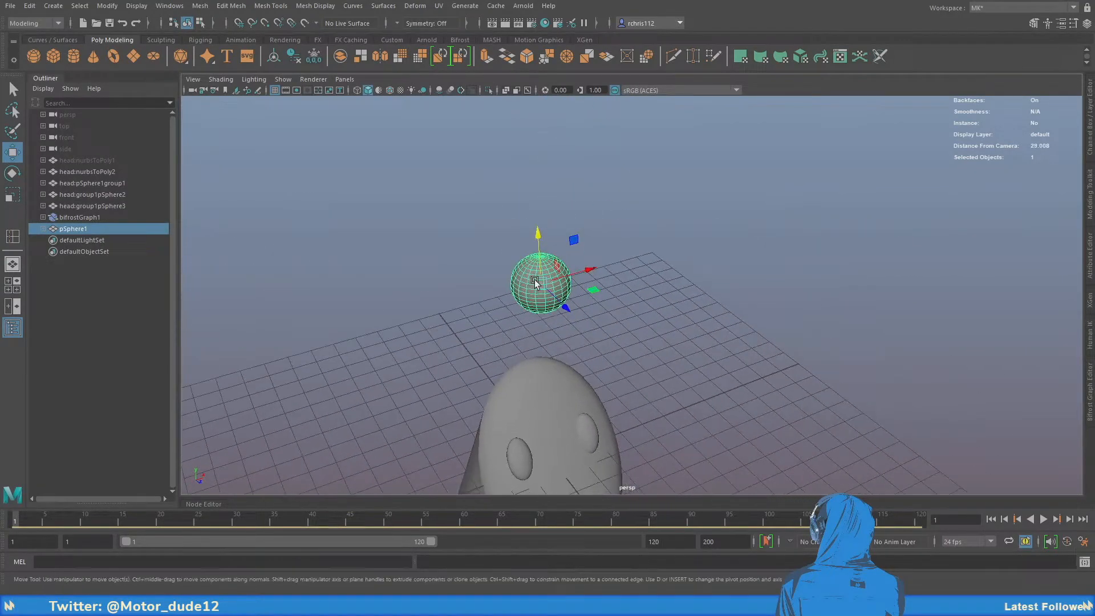
key("r")
scroll(564, 294, "up", 2)
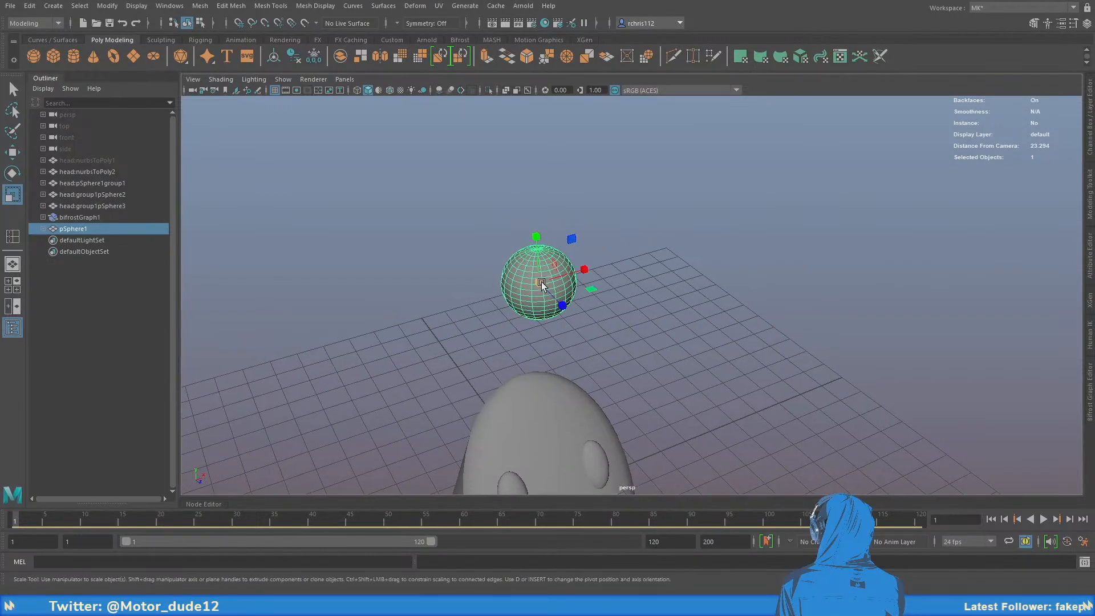
left_click_drag(542, 281, 551, 231)
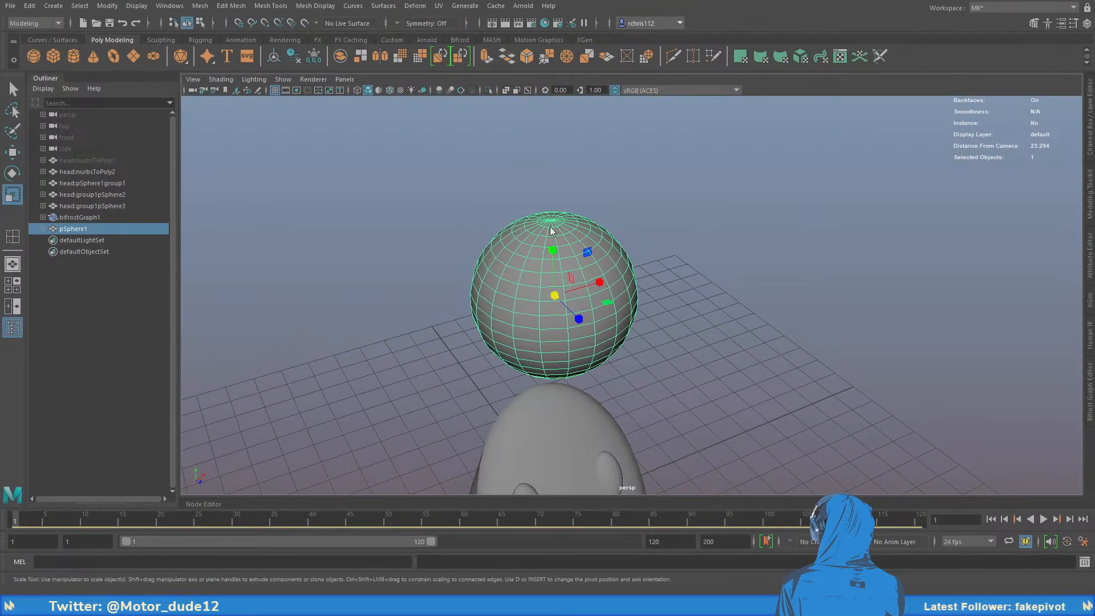
Select all of the sphere's vertices and apply a move-vertex transform operation to them
key("F9")
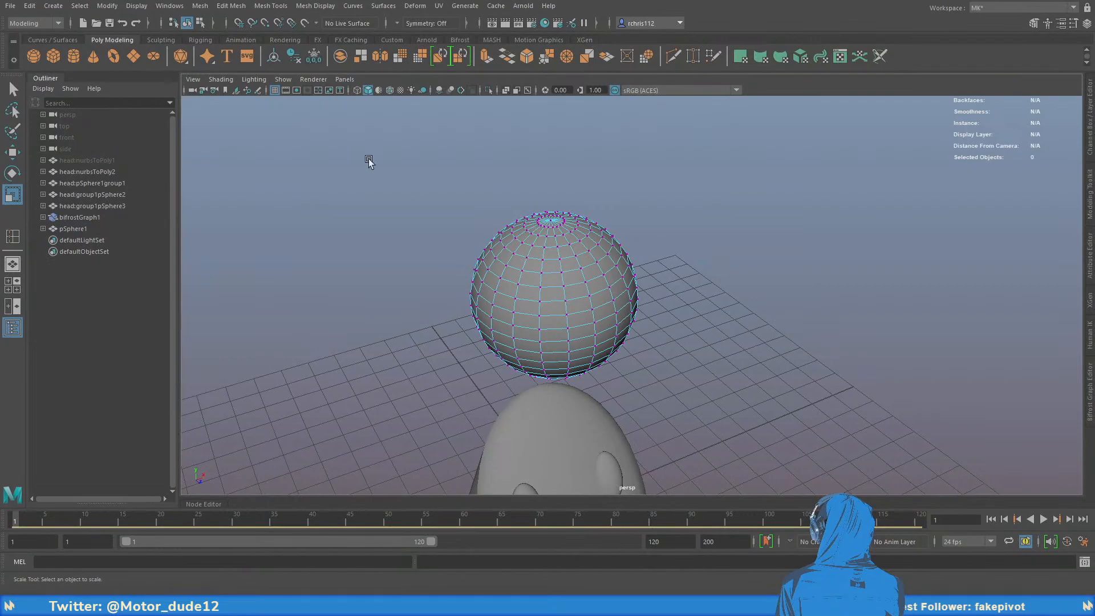
left_click_drag(393, 148, 513, 321)
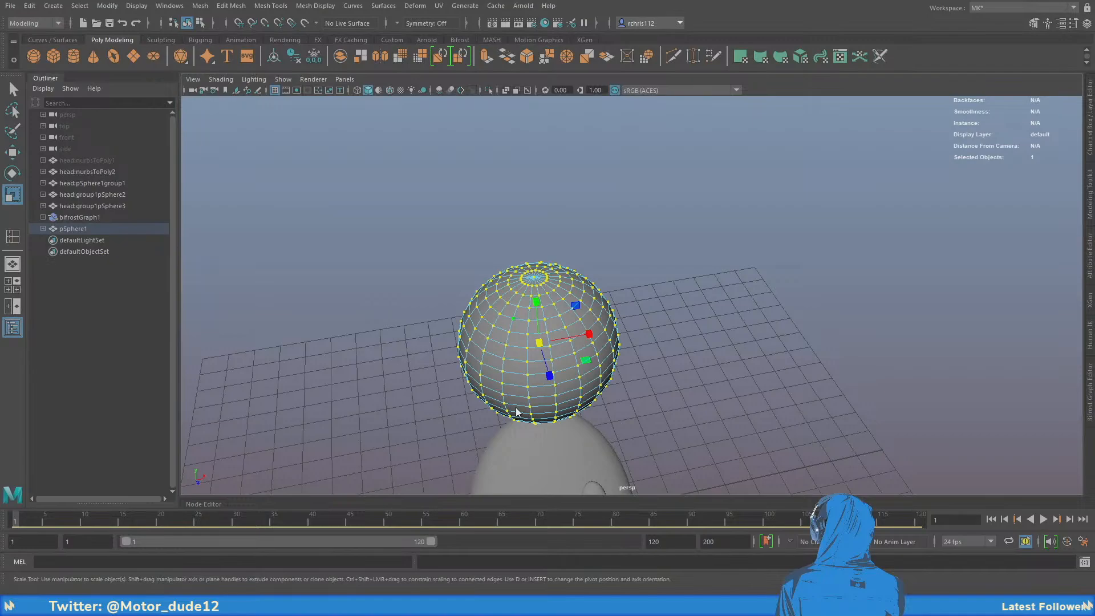
key("t")
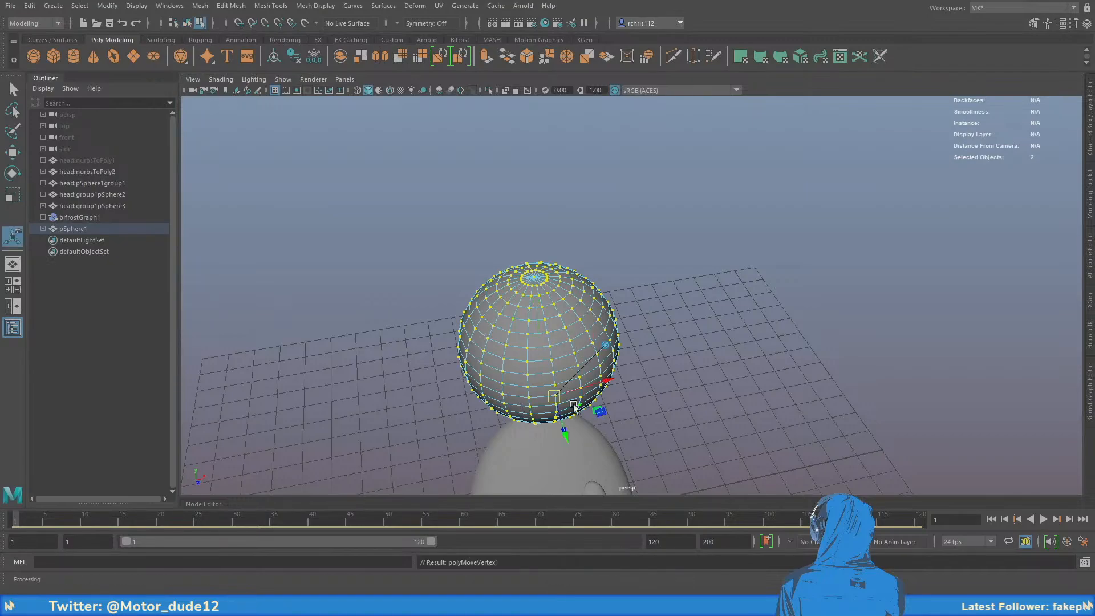
left_click_drag(604, 416, 637, 360, "alt")
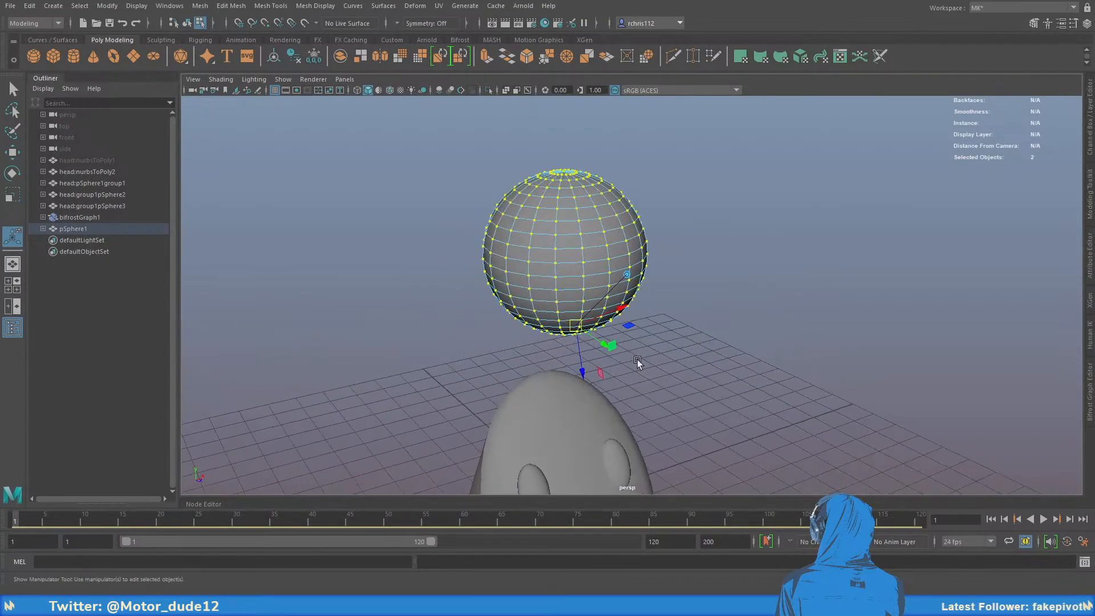
Set the vertex transform's Random to 1, push the vertices along their local Z into irregular spikes, and return to object selection
left_click(1090, 254)
middle_click_drag(593, 285, 648, 281, "alt")
left_click_drag(647, 281, 590, 312, "alt")
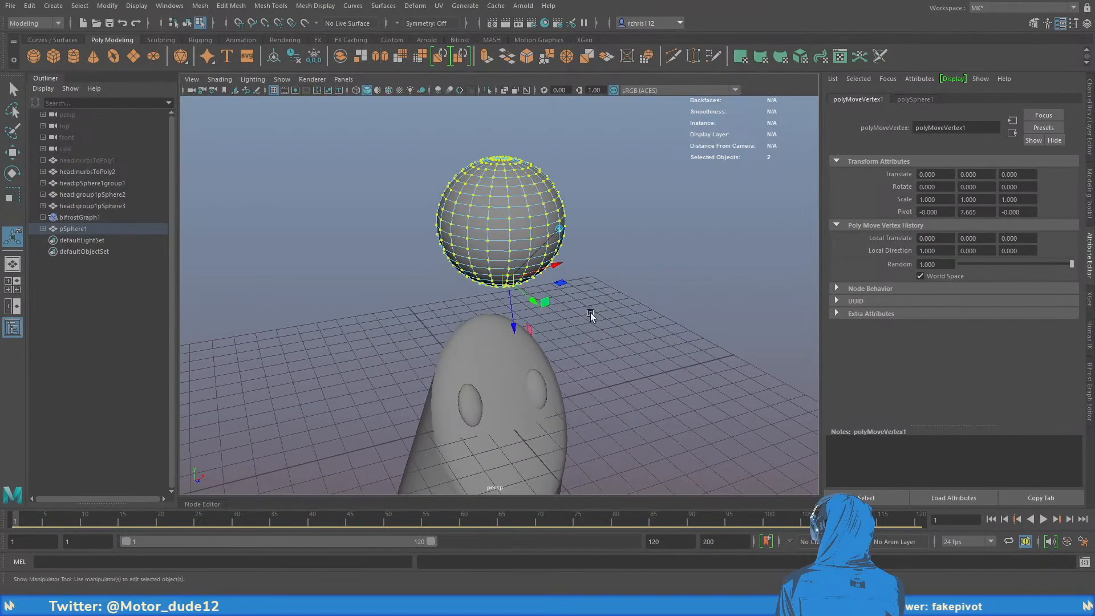
left_click_drag(598, 352, 559, 375, "alt")
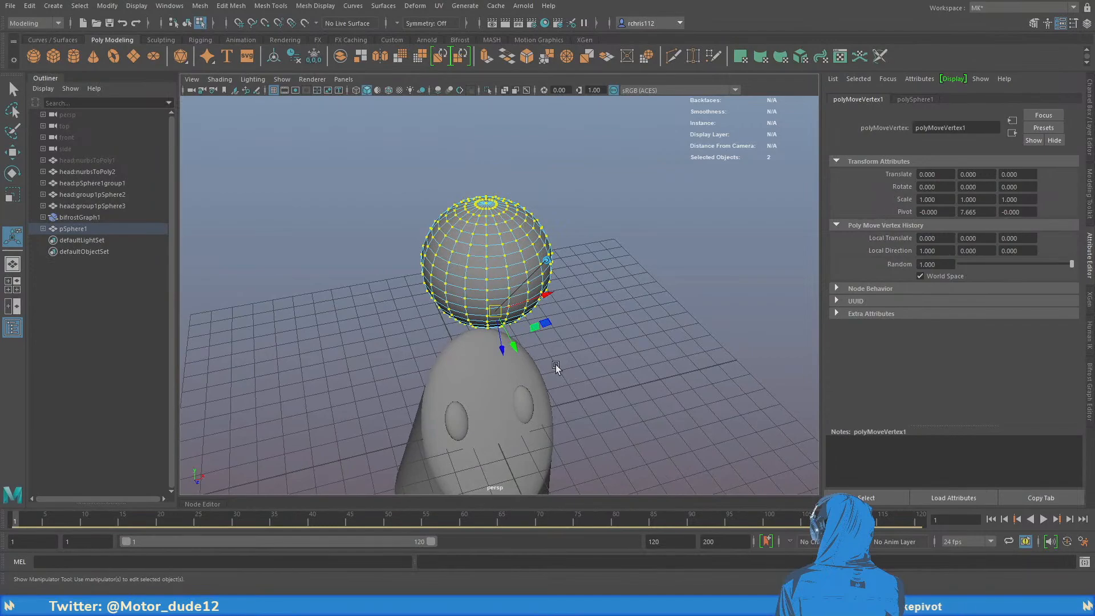
left_click_drag(501, 352, 490, 242)
right_click_drag(496, 236, 541, 215)
left_click(593, 202)
left_click(558, 301)
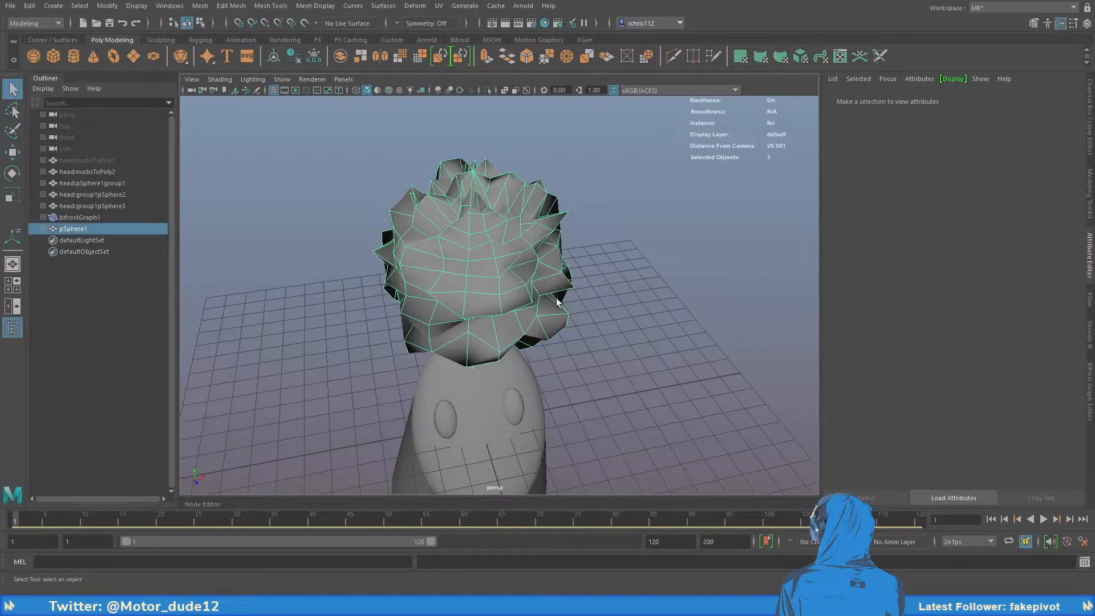
Soft-select a front face of the spiky sphere with an adjusted falloff radius and pull that area outward
left_click_drag(557, 301, 648, 261, "alt")
middle_click_drag(648, 262, 641, 313, "alt")
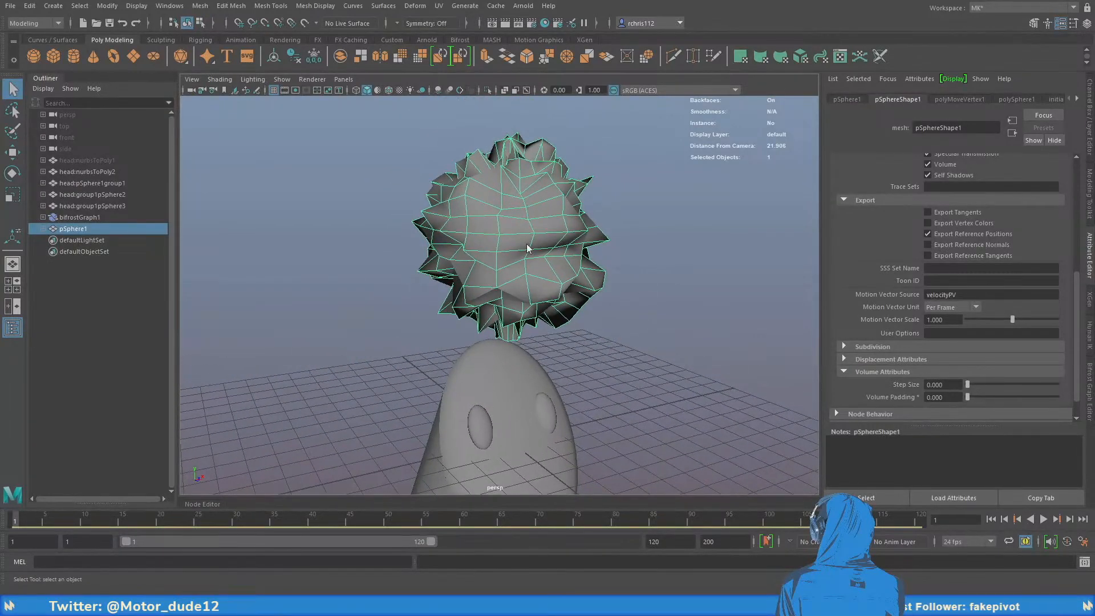
right_click_drag(527, 245, 533, 255)
left_click(514, 225)
key("b")
left_click_drag(560, 245, 440, 240)
left_click_drag(588, 280, 614, 394, "alt")
key("w")
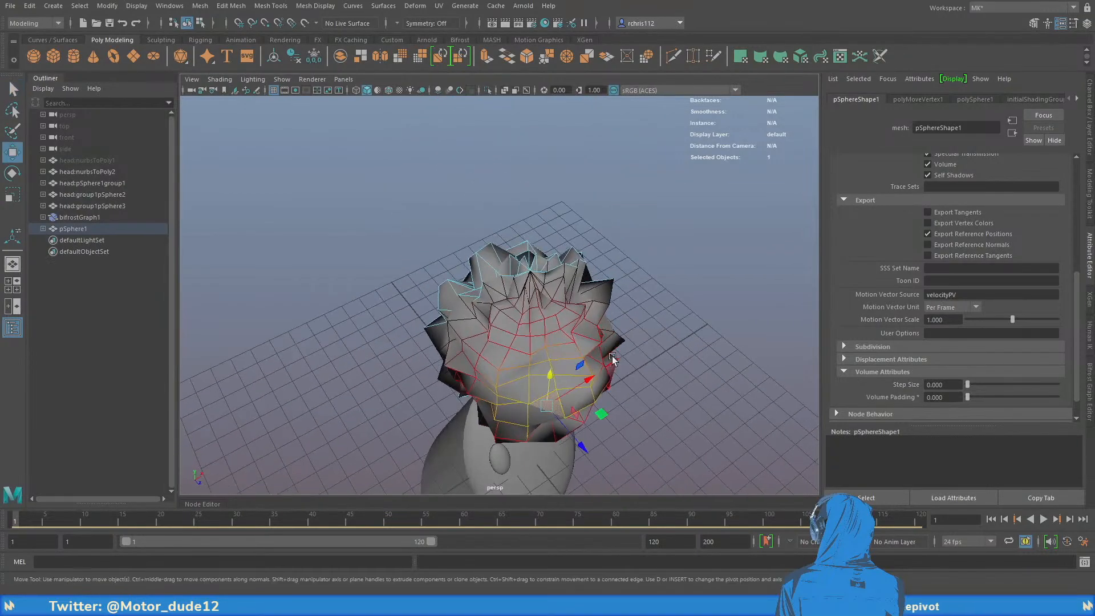
middle_click_drag(616, 399, 601, 328, "alt")
left_click_drag(564, 356, 628, 428)
Pull further soft-selected faces on the other sides of the spiky mesh outward to widen its irregular shape
left_click_drag(655, 356, 561, 383, "alt")
left_click(503, 276)
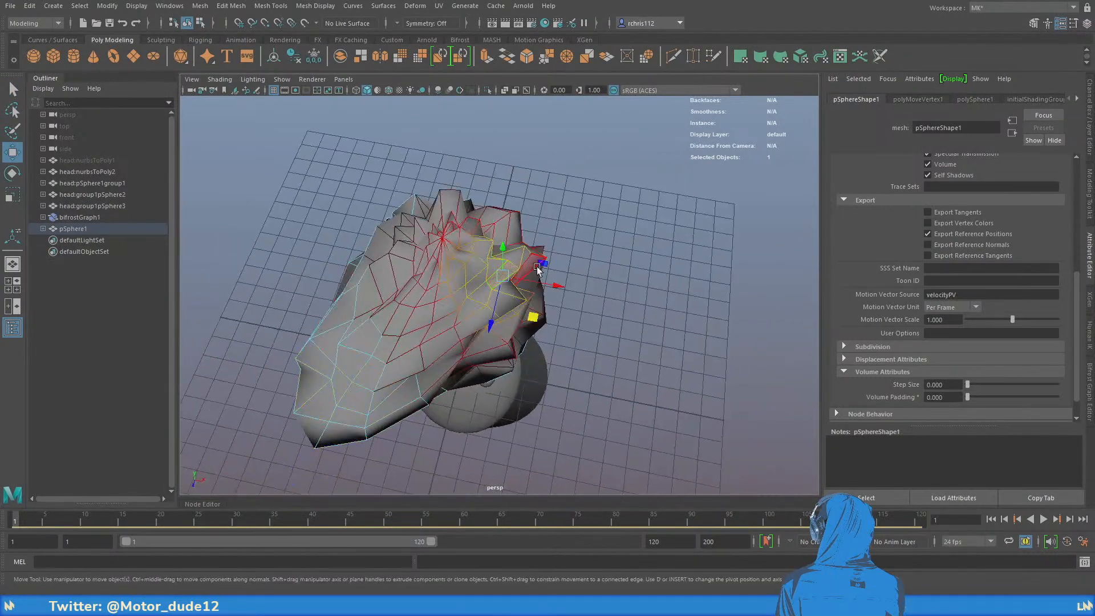
left_click_drag(535, 318, 628, 292)
left_click_drag(533, 320, 616, 136, "alt")
left_click(487, 268)
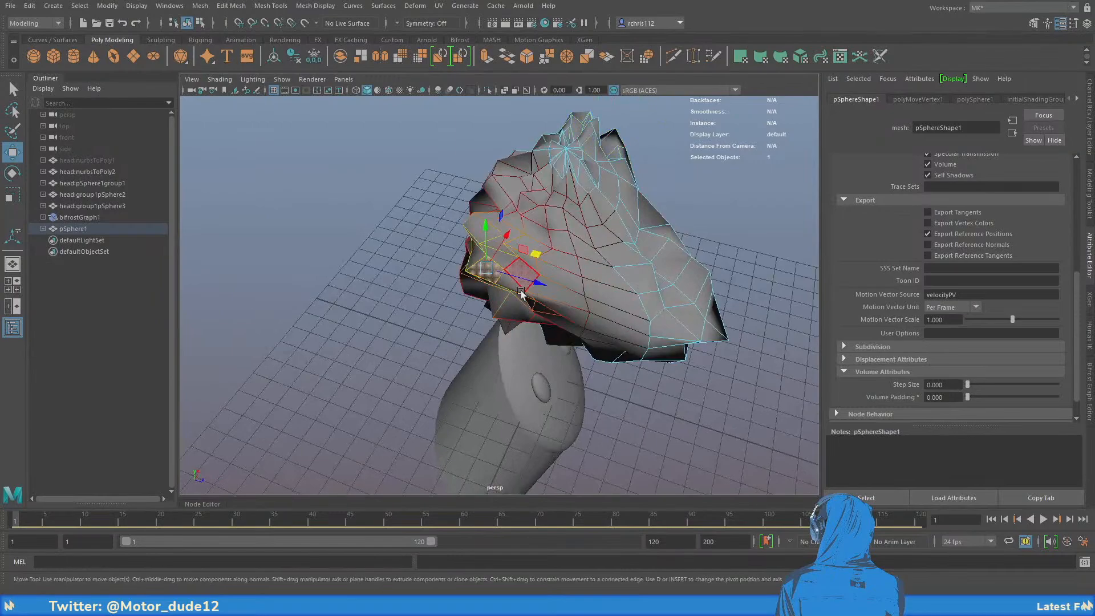
left_click_drag(535, 255, 420, 179)
left_click(494, 179)
left_click_drag(528, 359, 509, 329, "alt")
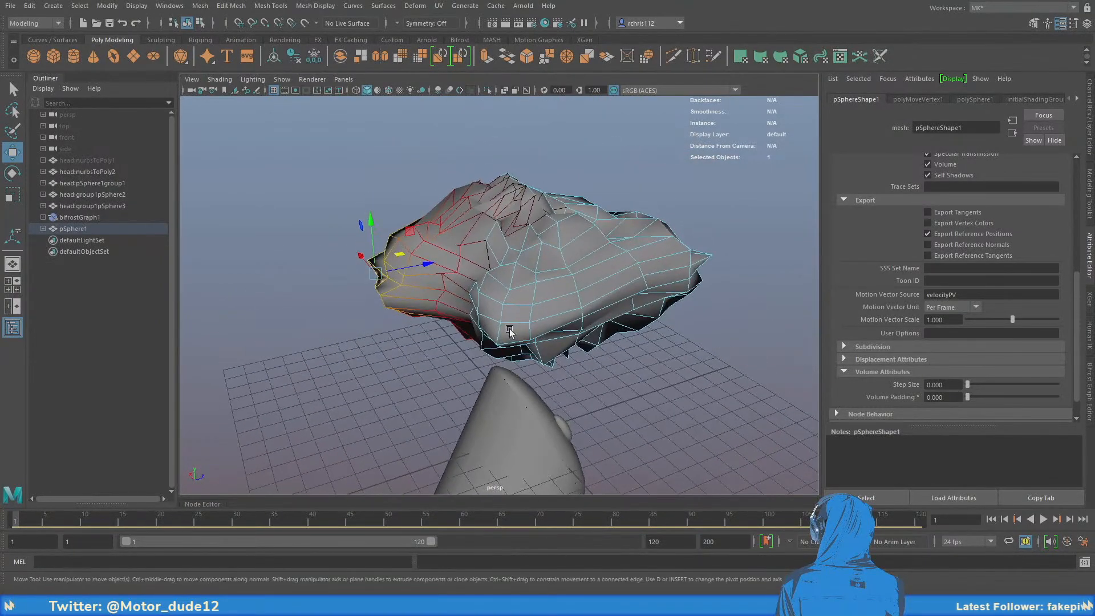
Soft-select faces near the crown of the mesh with an adjusted falloff and pull them up into a peak
left_click(494, 212)
key("b")
left_click_drag(553, 196, 459, 94)
left_click_drag(513, 145, 356, 149, "alt")
left_click(361, 272)
Return to object selection, preview the sculpted mesh smoothed, and switch it back to its unsmoothed display
left_click_drag(386, 279, 447, 209, "alt")
right_click_drag(446, 209, 488, 185)
key("q")
left_click_drag(488, 185, 506, 276, "alt")
key("3")
left_click(606, 235)
left_click(476, 262)
key("1")
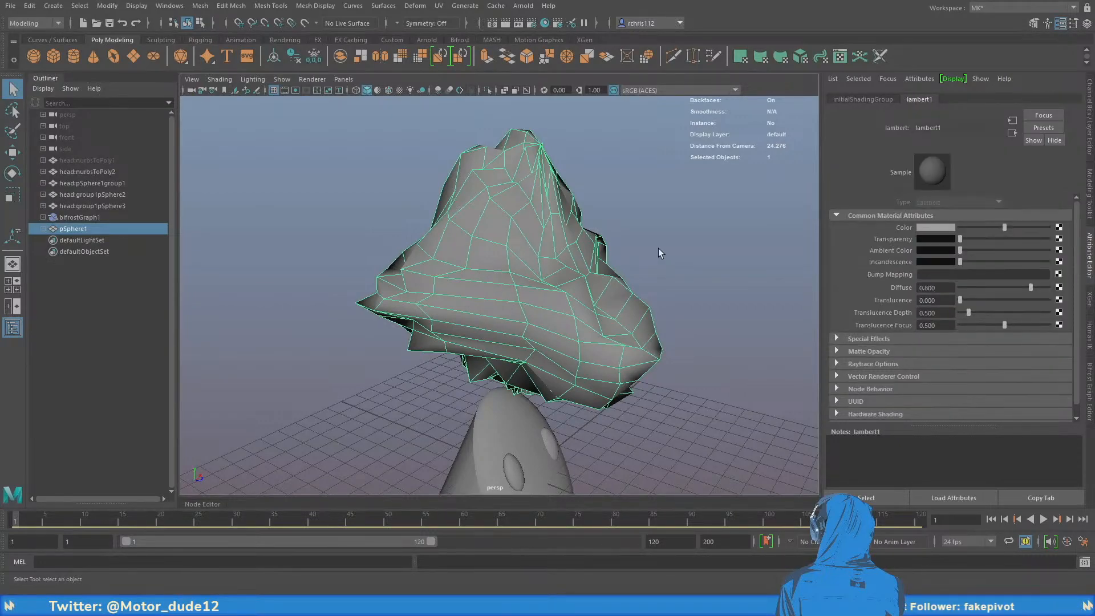
Open the initialShadingGroup of the spiky mesh and break lambert1's connection to its surface material
left_click_drag(659, 252, 577, 289, "alt")
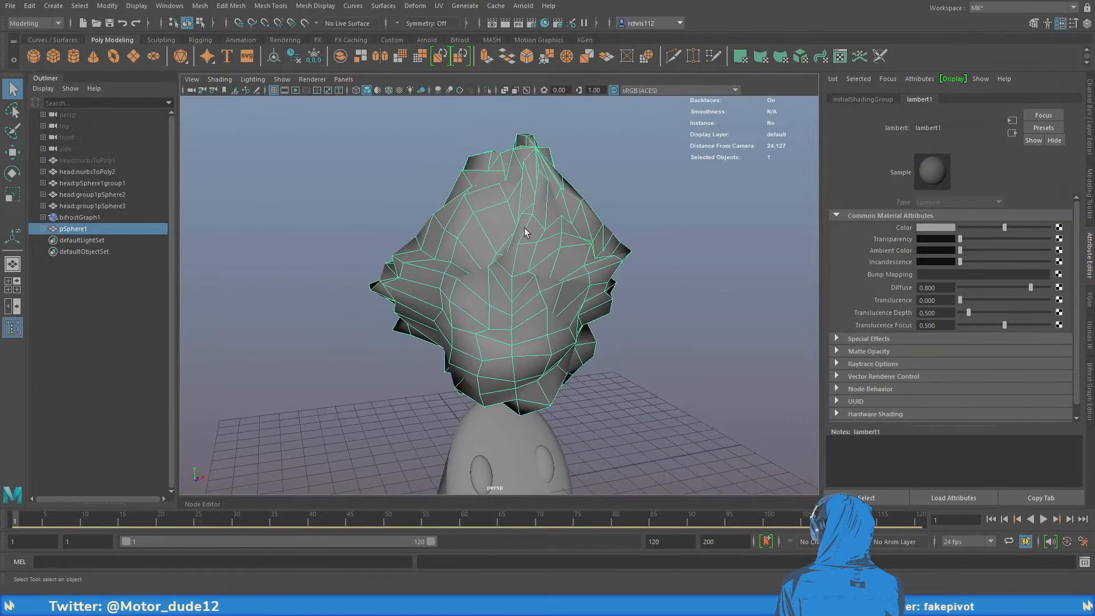
left_click(1012, 133)
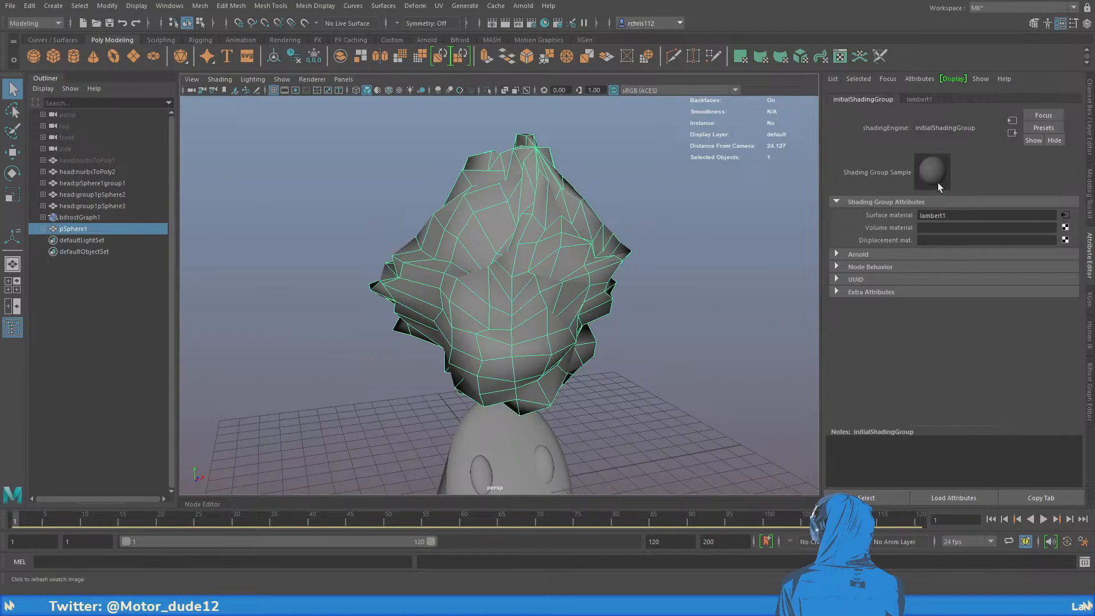
middle_click_drag(534, 266, 550, 262, "alt")
right_click_drag(550, 262, 558, 289, "alt")
middle_click_drag(558, 289, 550, 298, "alt")
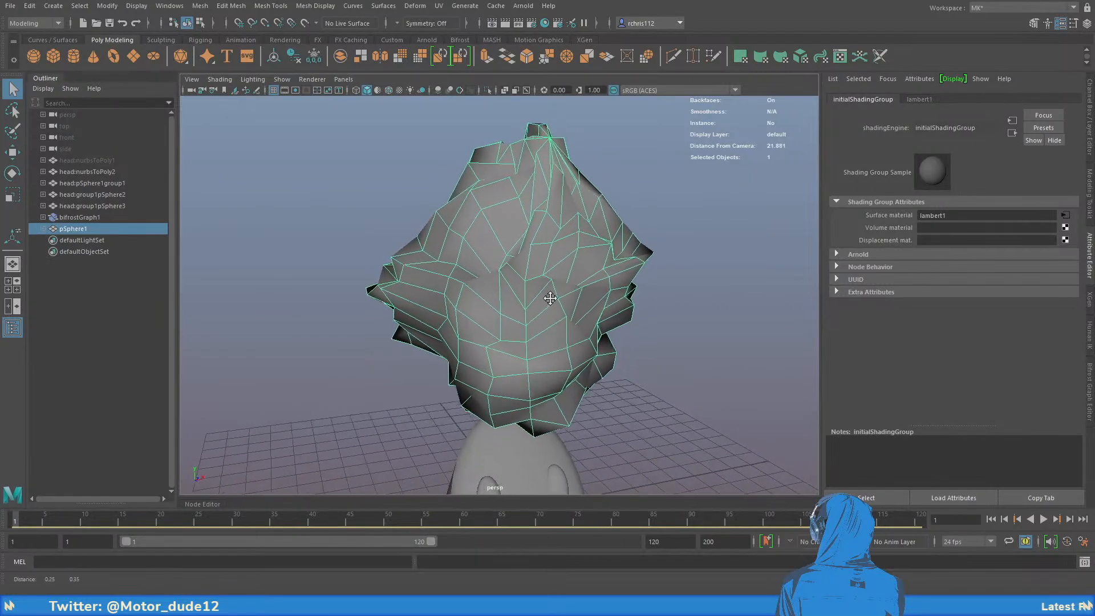
right_click(885, 216)
left_click(904, 244)
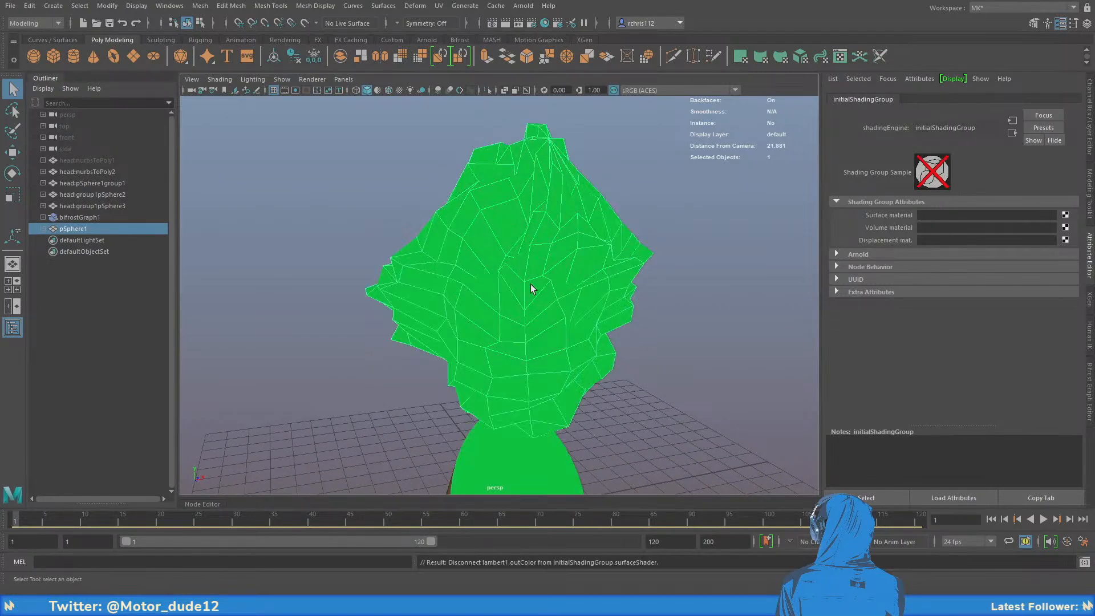
Select the face shape, the Bifrost cloth and both eyes, and assign them a new aiStandardSurface material
middle_click_drag(614, 309, 636, 203, "alt")
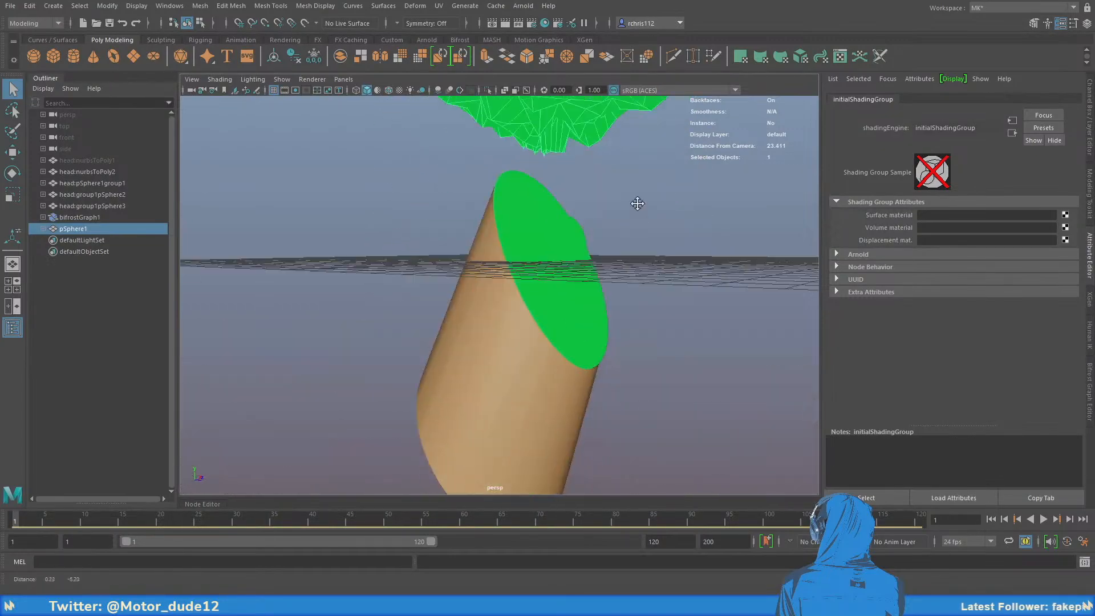
left_click(566, 327)
left_click(518, 371, "shift")
left_click(541, 232, "shift")
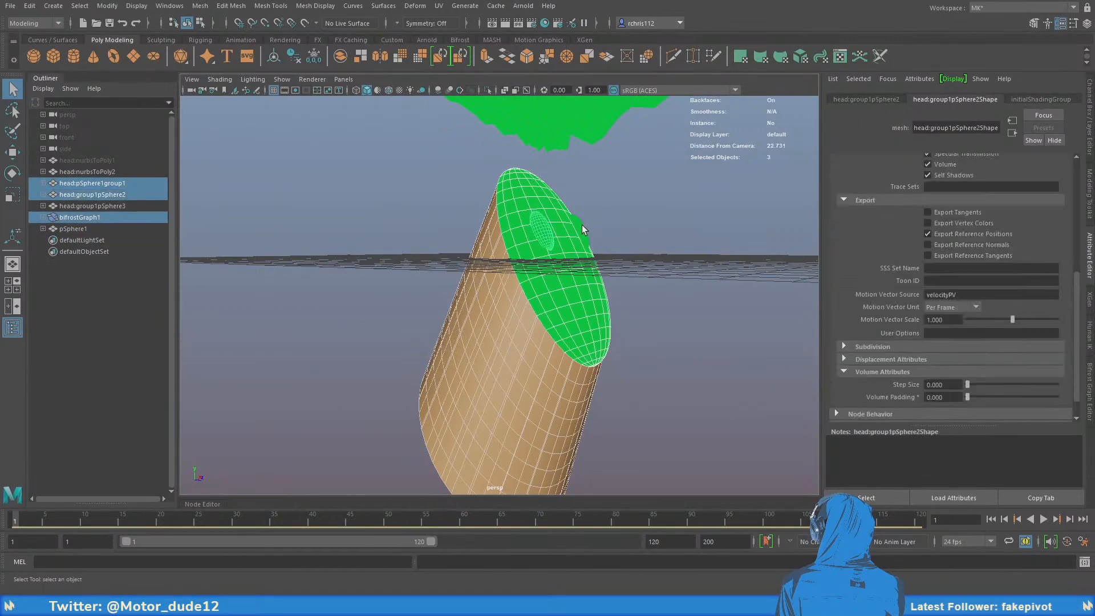
left_click(581, 225, "shift")
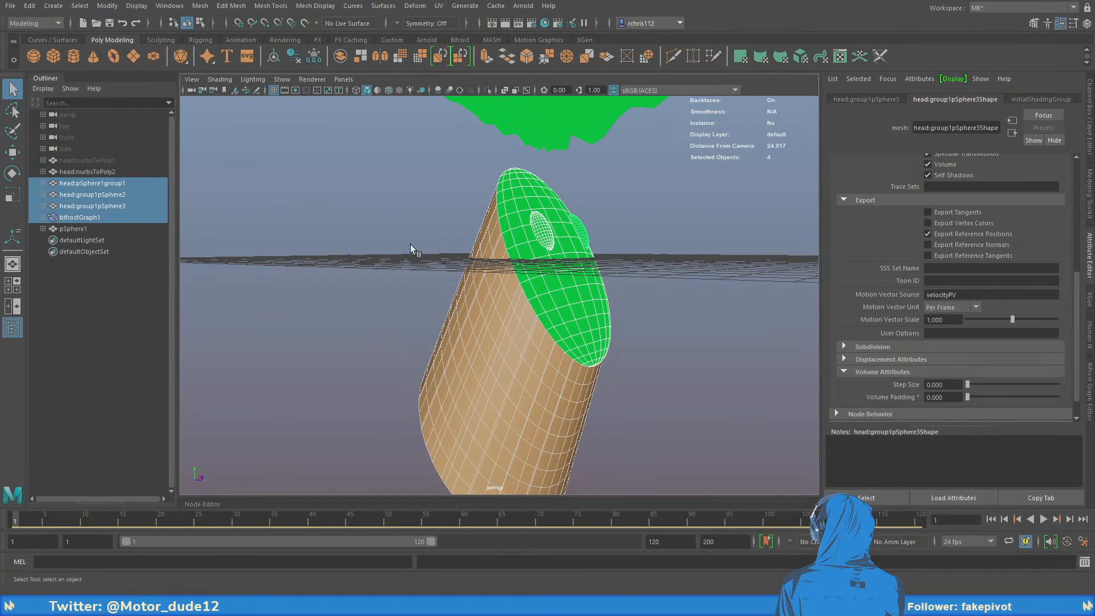
middle_click_drag(585, 208, 571, 329, "alt")
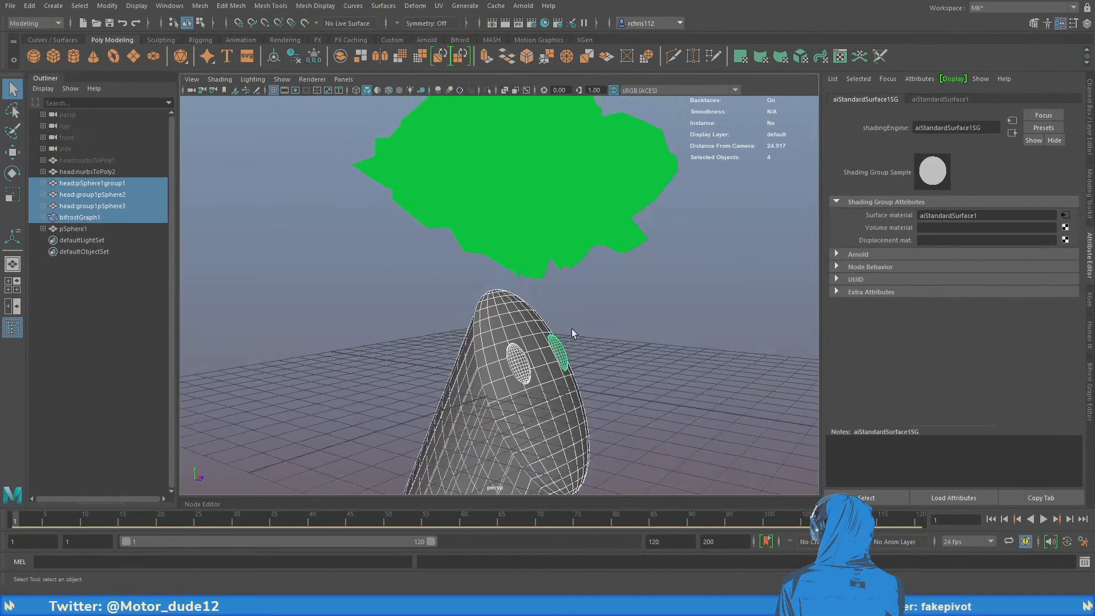
Set the spiky mesh's Arnold volume Step Size to 0.1 and Volume Padding to 1 on pSphereShape1
left_click(601, 186)
middle_click_drag(621, 279, 620, 370, "alt")
left_click_drag(620, 308, 550, 325, "alt")
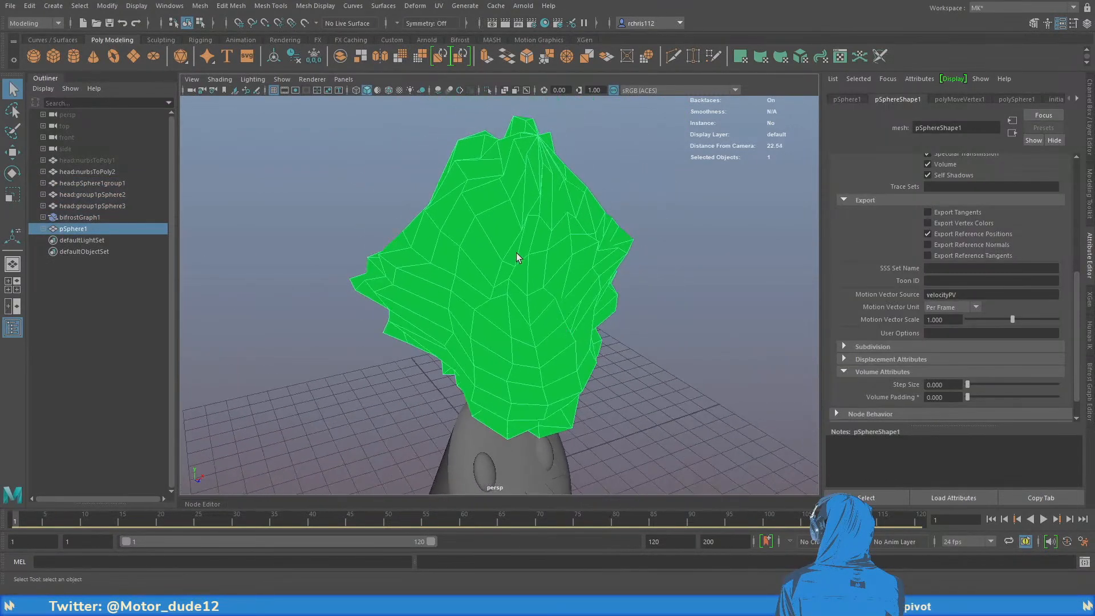
middle_click_drag(496, 249, 514, 260, "alt")
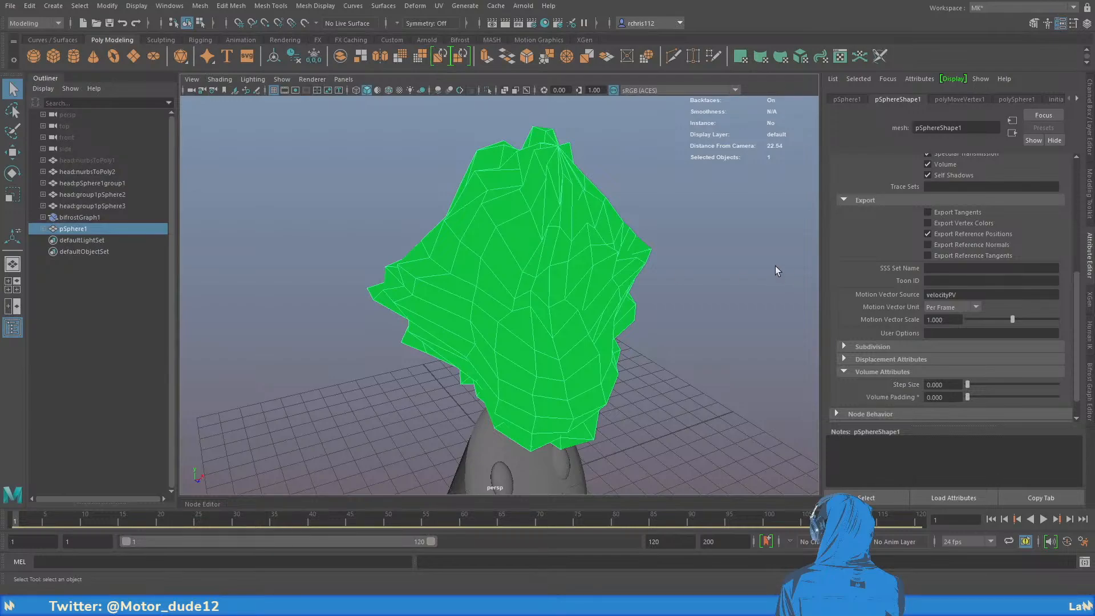
scroll(891, 200, "up", 5)
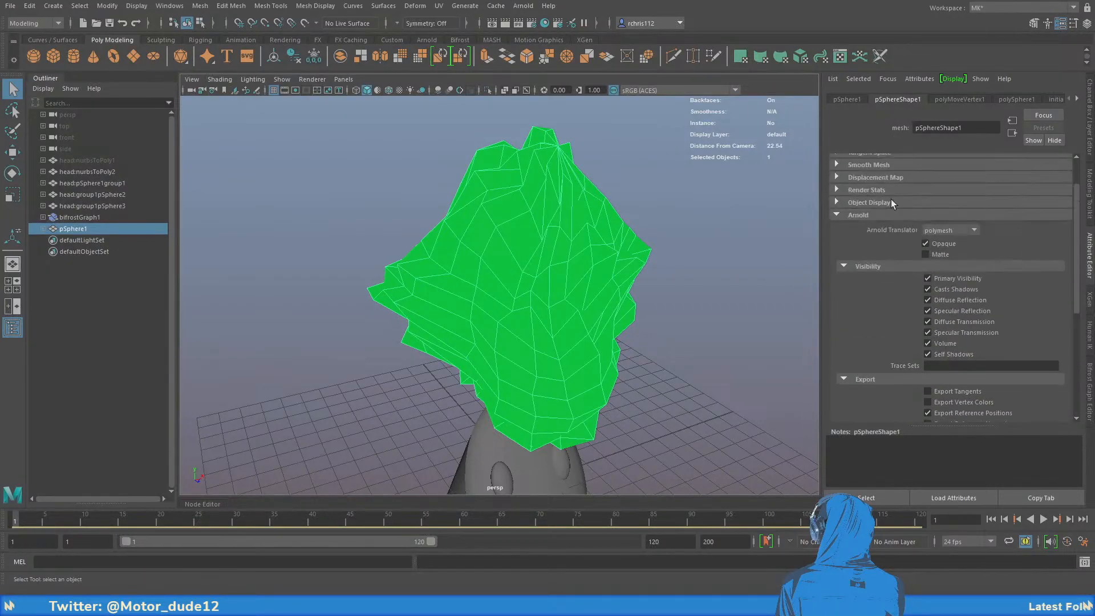
scroll(890, 256, "down", 5)
left_click(949, 359)
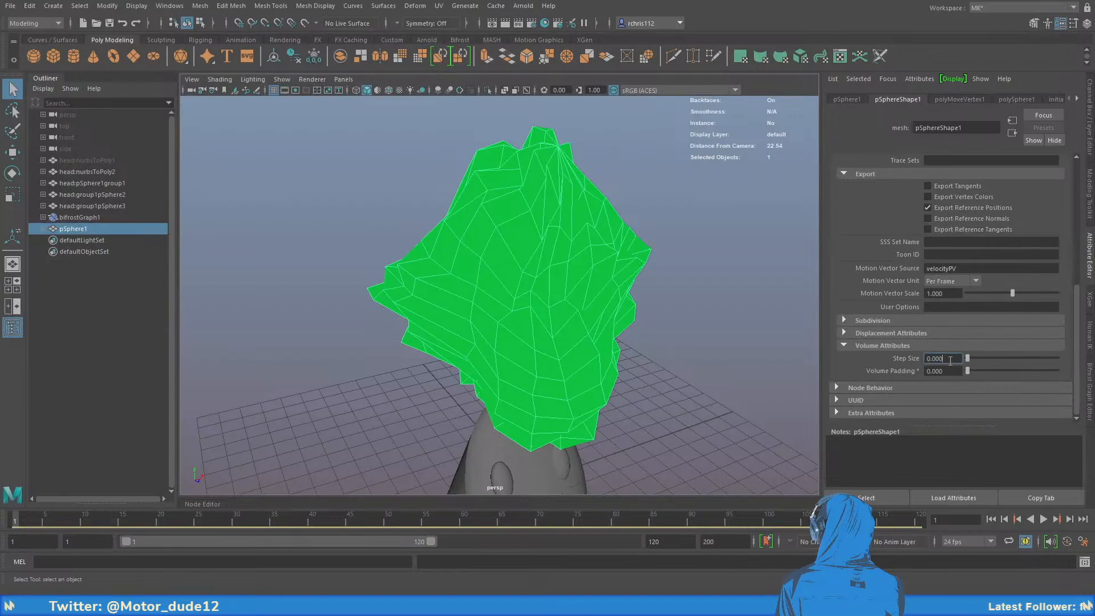
type("0.1")
key("Tab")
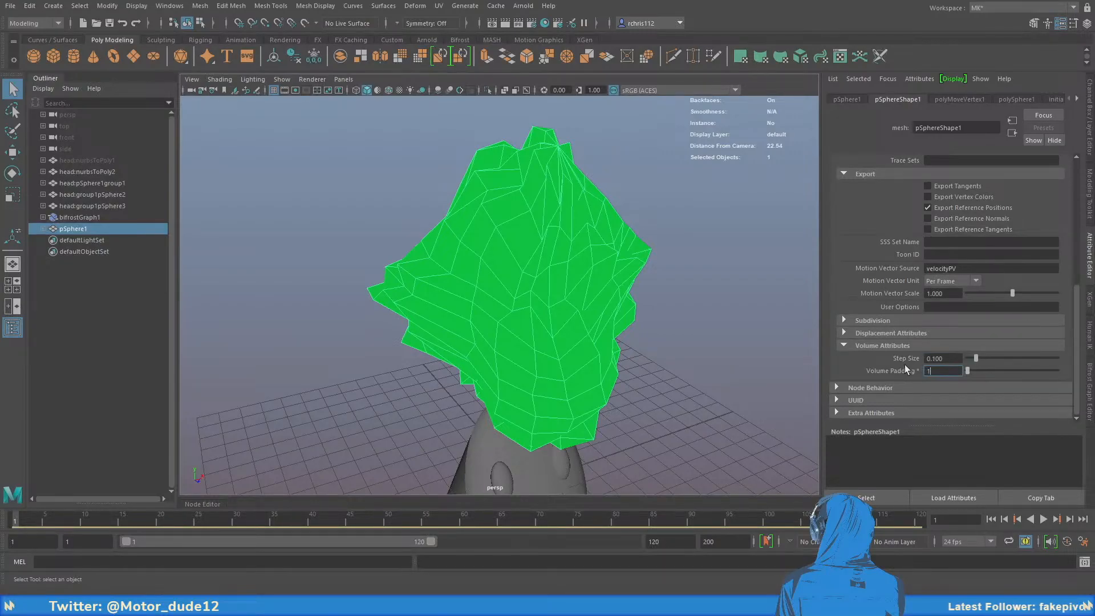
type("1")
key("Return")
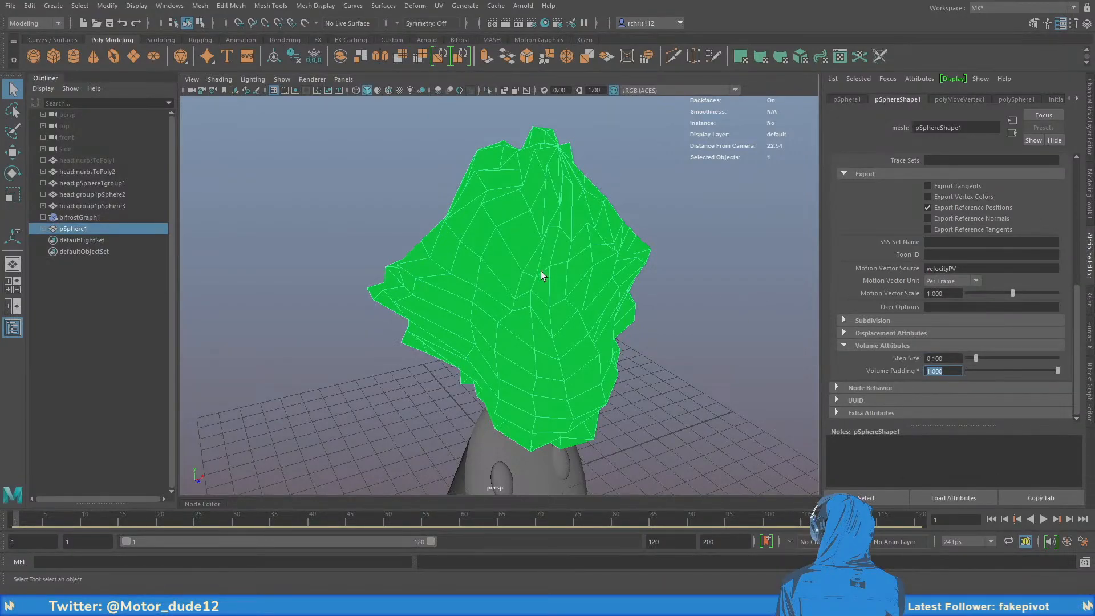
Connect a new aiStandardVolume as the volume material of the spiky mesh's initialShadingGroup
mouse_move(532, 274)
left_mouse_down("alt")
mouse_move(549, 281)
mouse_move(524, 293)
left_mouse_up("alt")
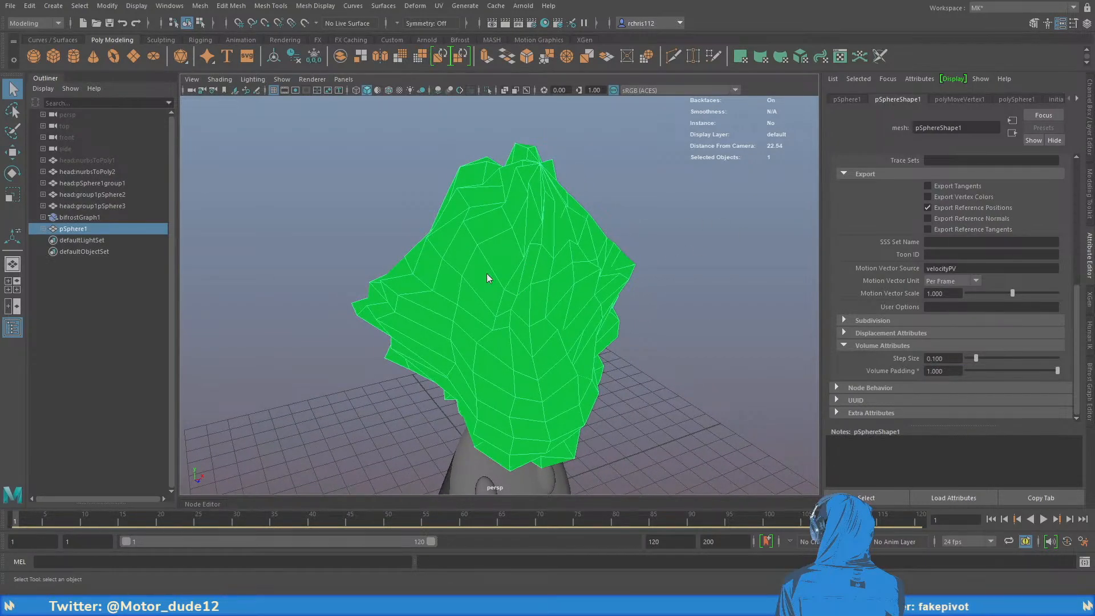
left_click(500, 549)
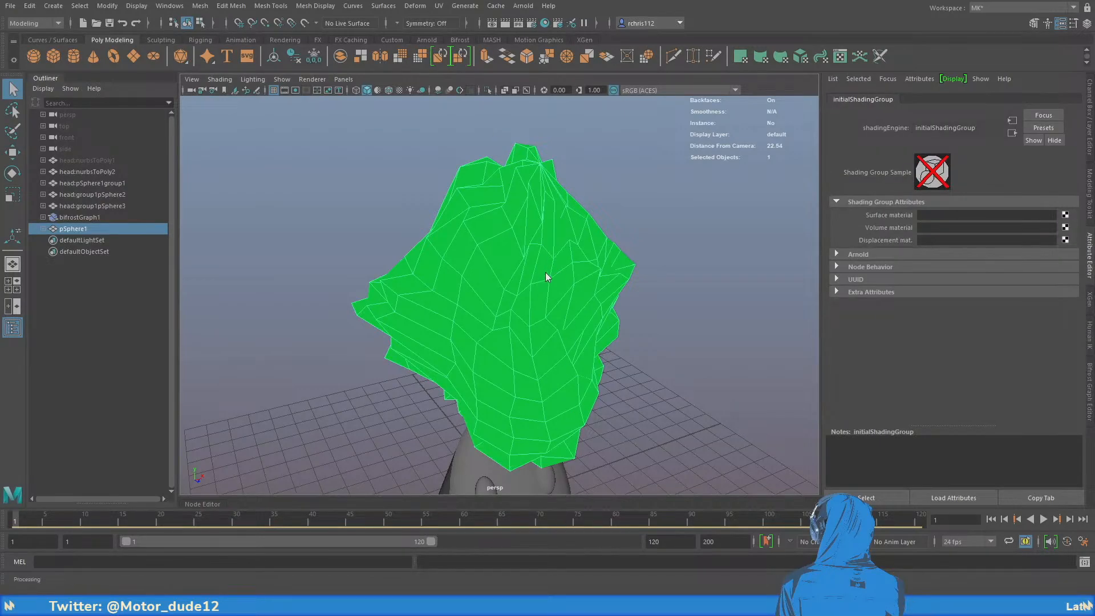
left_click_drag(542, 277, 627, 297, "alt")
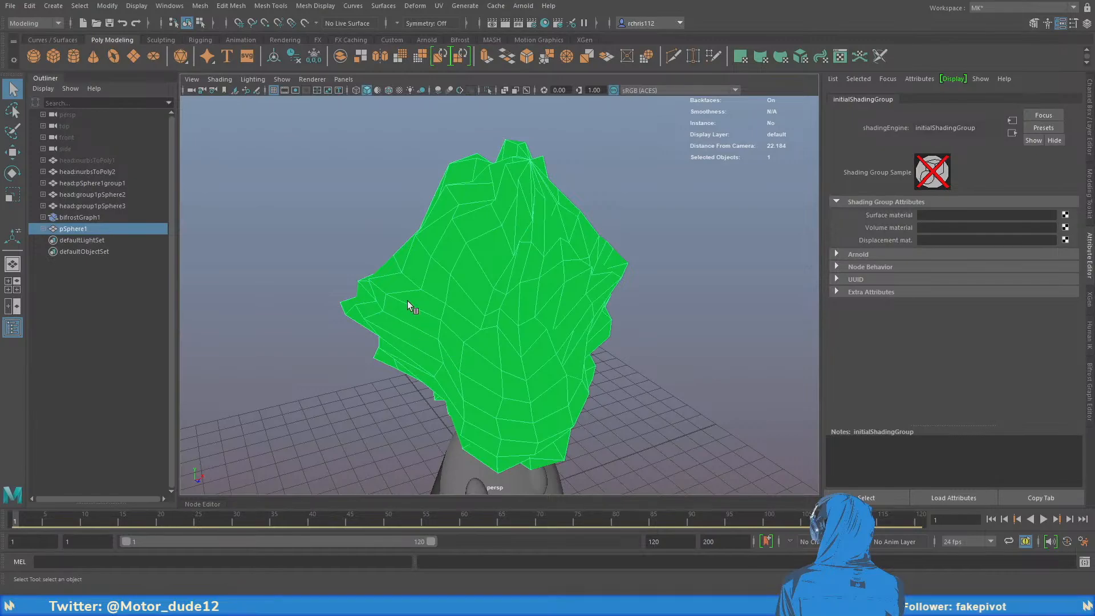
middle_click_drag(514, 471, 494, 472)
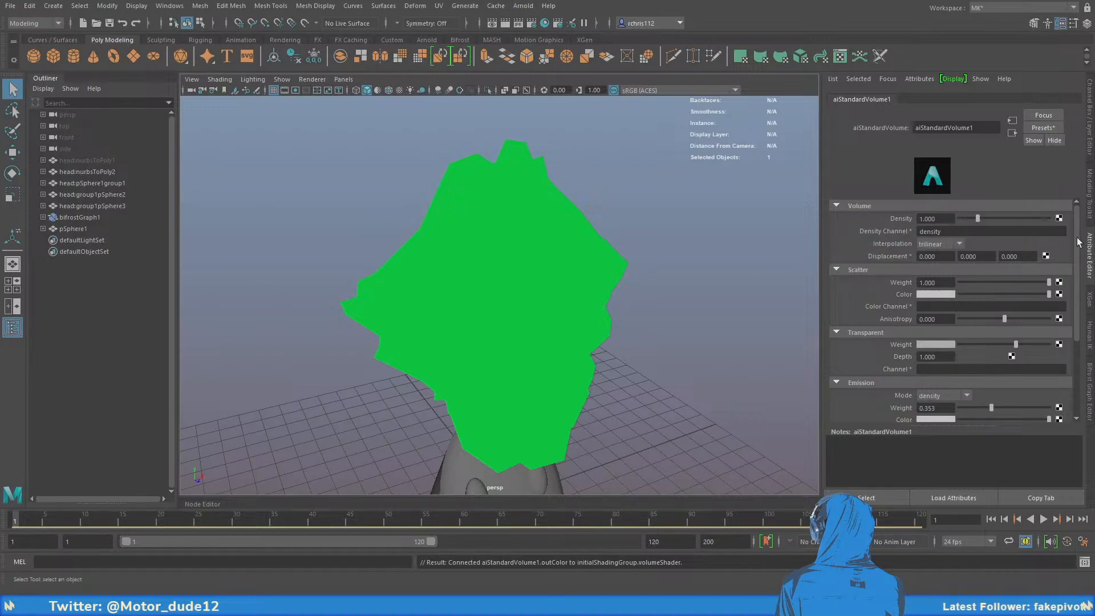
mouse_move(1078, 242)
left_mouse_down()
mouse_move(1079, 296)
mouse_move(1080, 233)
left_mouse_up()
Add an Arnold sky dome light to the scene
right_click_drag(550, 262, 516, 259, "alt")
mouse_move(516, 260)
left_mouse_down("alt")
mouse_move(545, 254)
mouse_move(528, 257)
left_mouse_up("alt")
right_click_drag(527, 257, 576, 306, "alt")
middle_click_drag(576, 306, 589, 340, "alt")
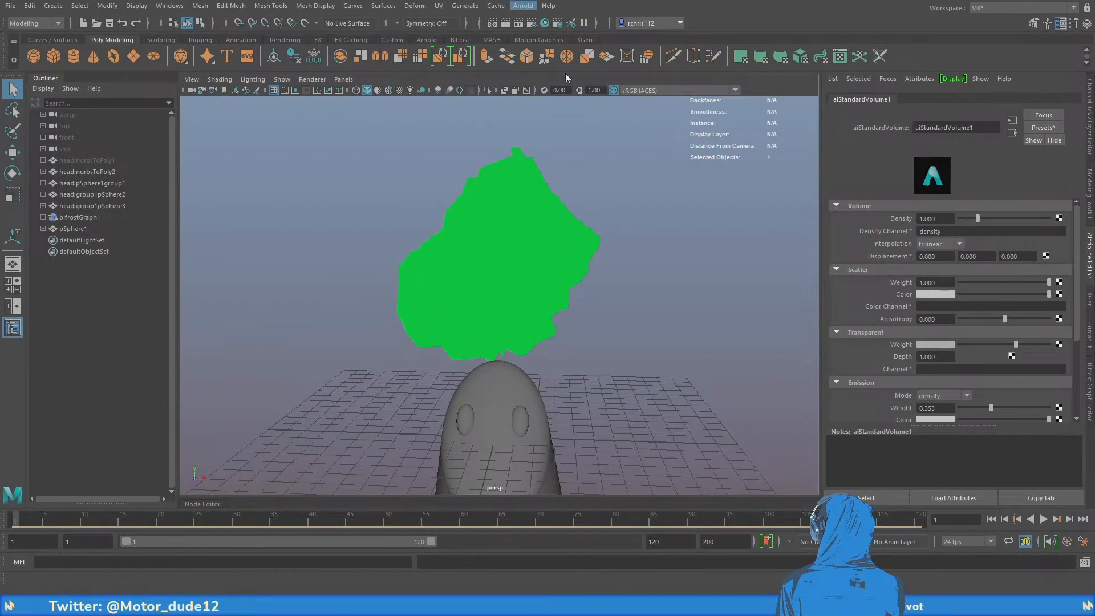
left_click(672, 77)
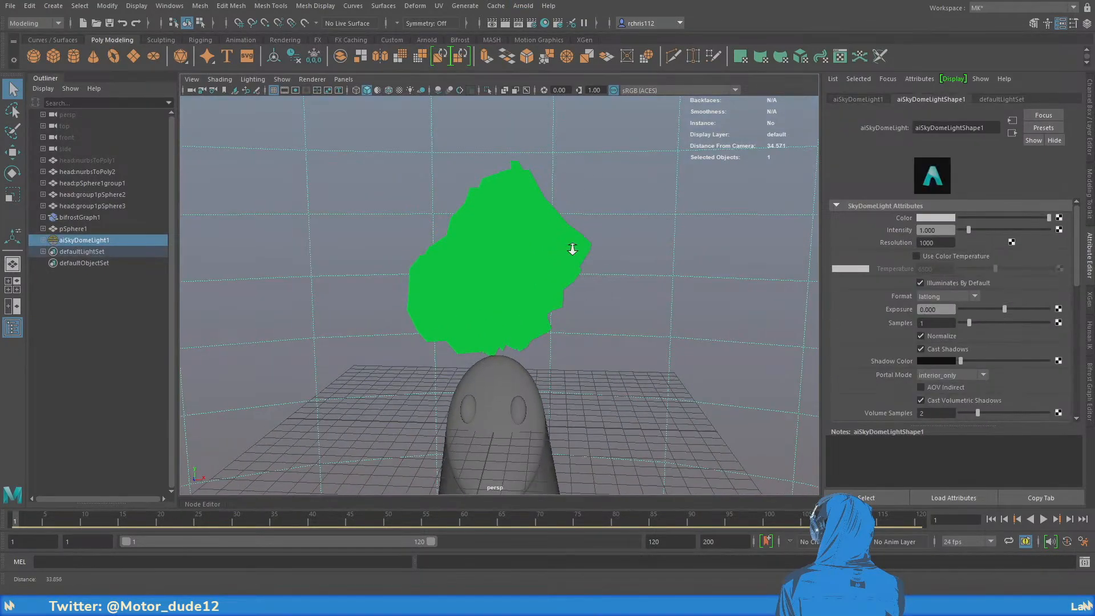
Set an aiPhysicalSky as the legacy background in the Environment section of the Arnold render settings
left_click(545, 54)
left_click(124, 422)
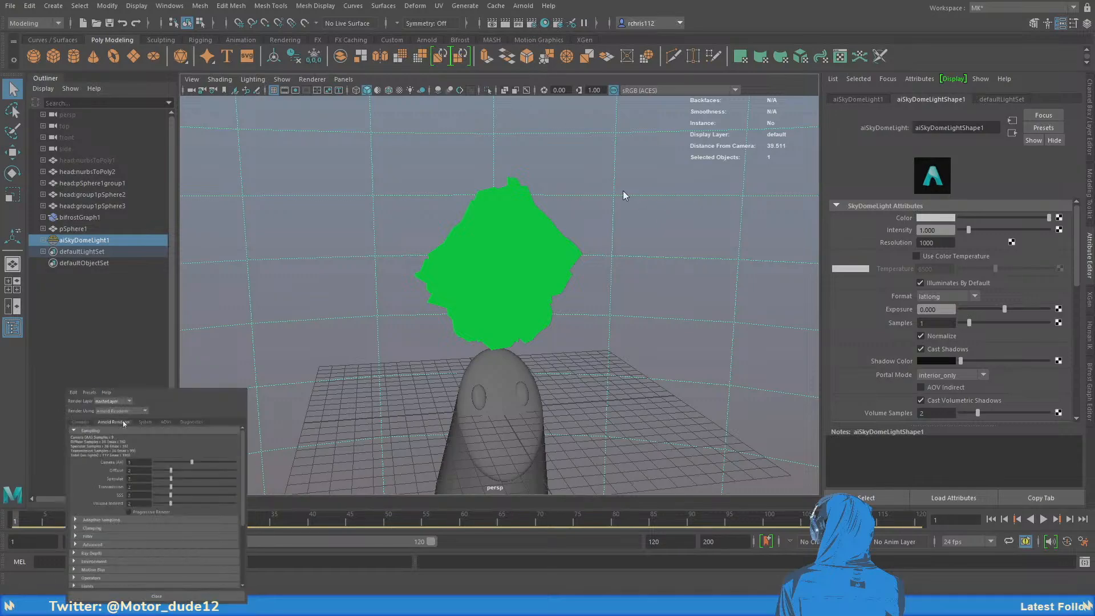
scroll(154, 520, "down", 2)
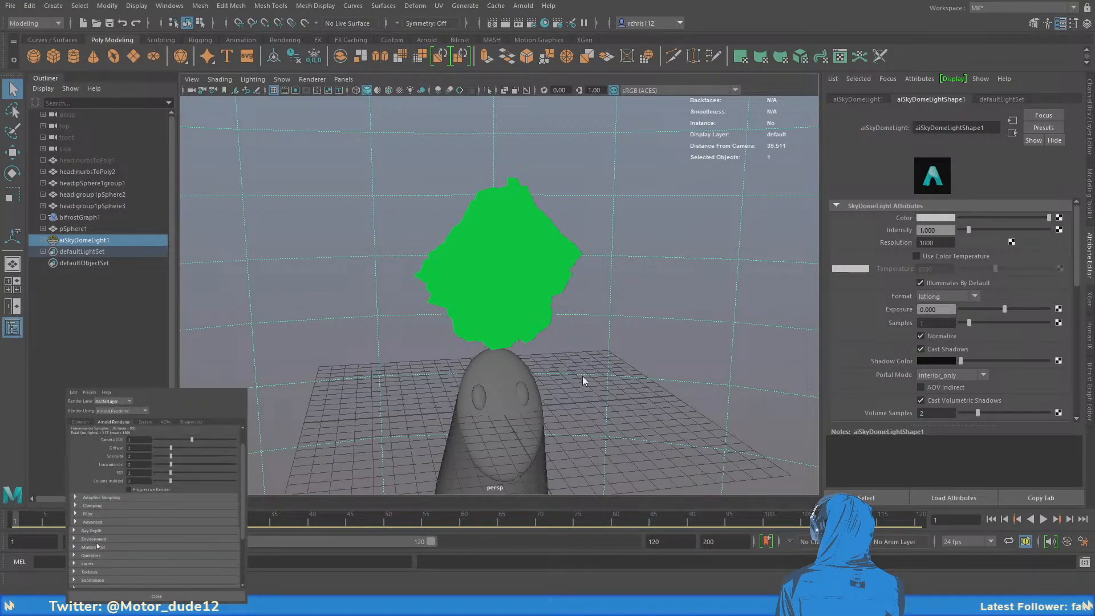
left_click(94, 538)
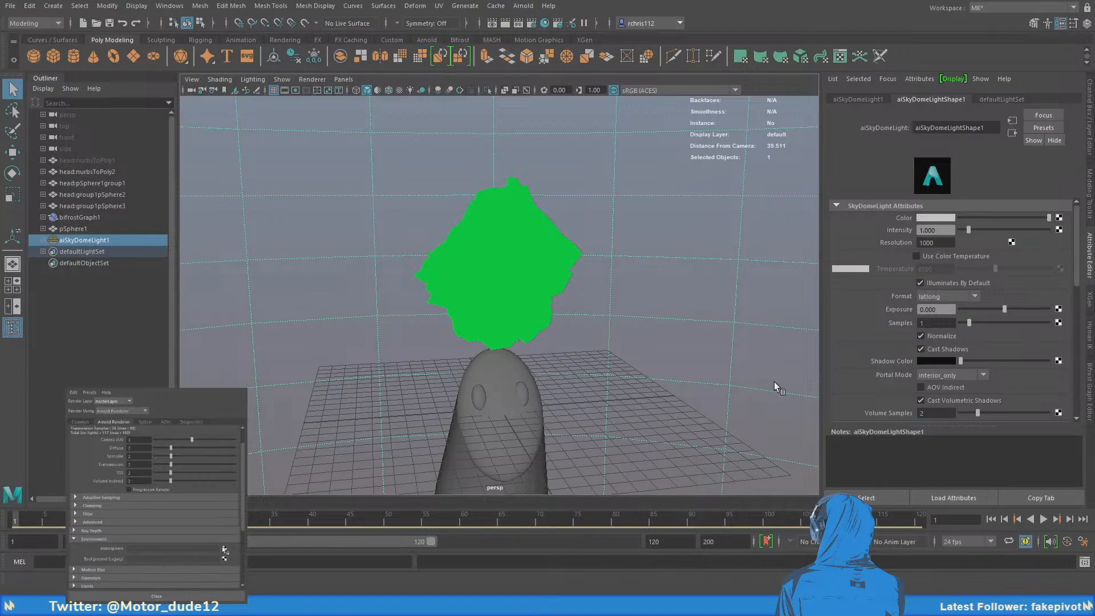
left_click(808, 423)
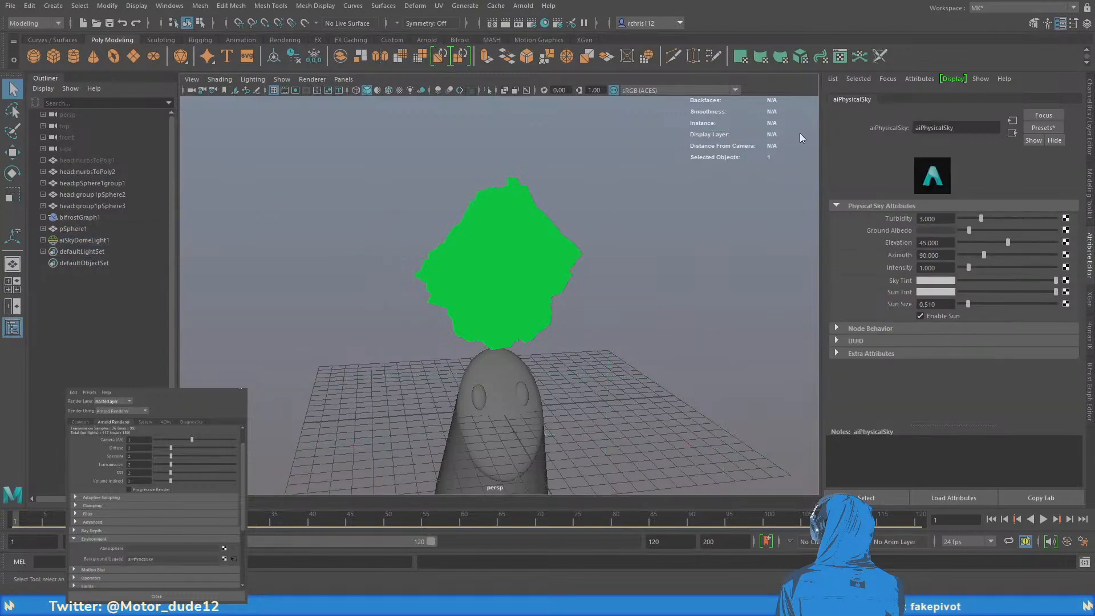
left_click(799, 132)
Select the sky dome light and connect a physical sky to its Color
middle_click_drag(573, 207, 588, 300, "alt")
left_click(624, 235)
left_click(544, 23)
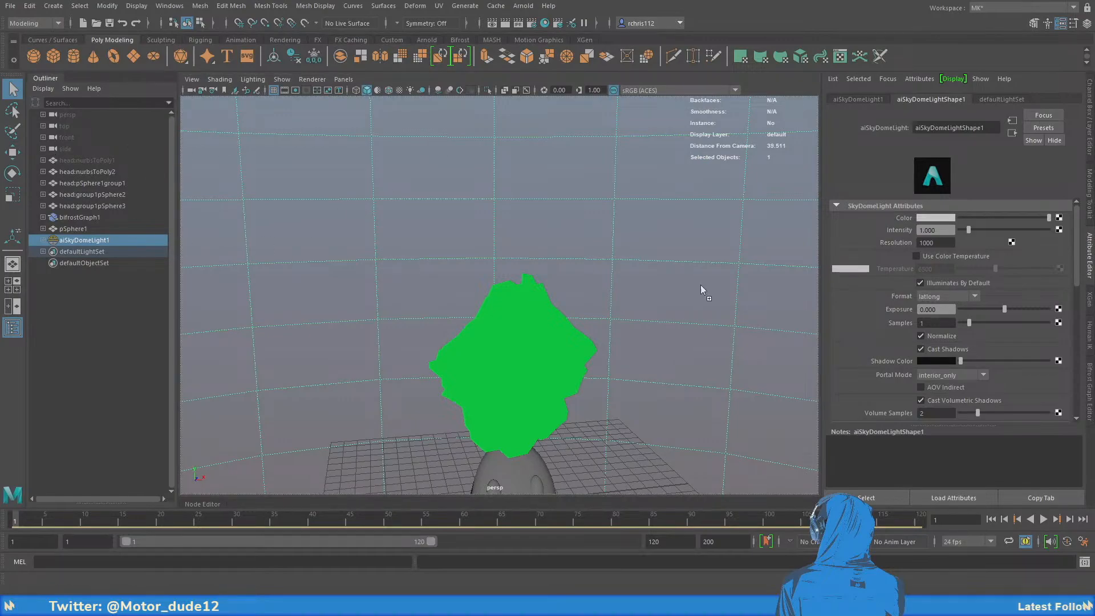
left_click(1059, 218)
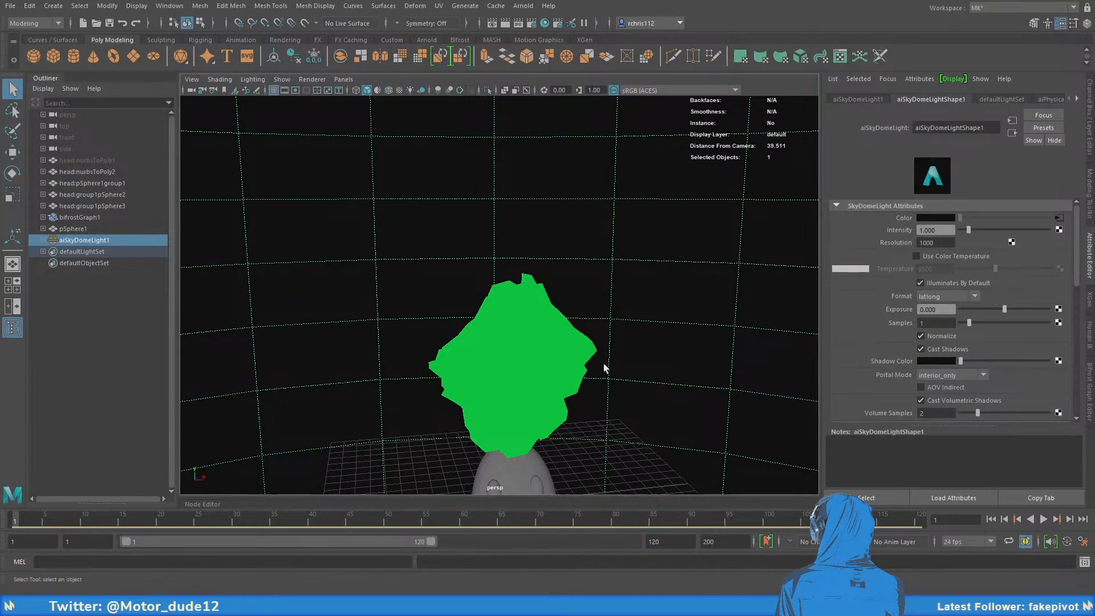
Render the scene in the Arnold RenderView with the spiky volume and the head framed together
middle_click_drag(604, 367, 623, 262, "alt")
right_click_drag(623, 262, 638, 332, "alt")
left_click_drag(638, 331, 631, 320, "alt")
middle_click_drag(630, 319, 622, 270, "alt")
left_click(524, 6)
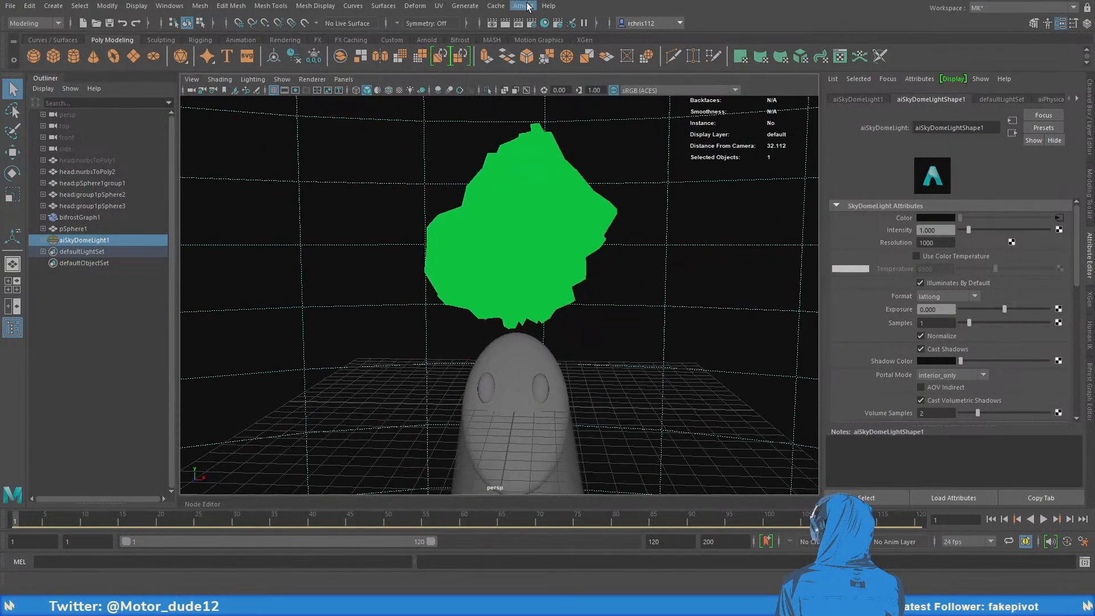
left_click(551, 42)
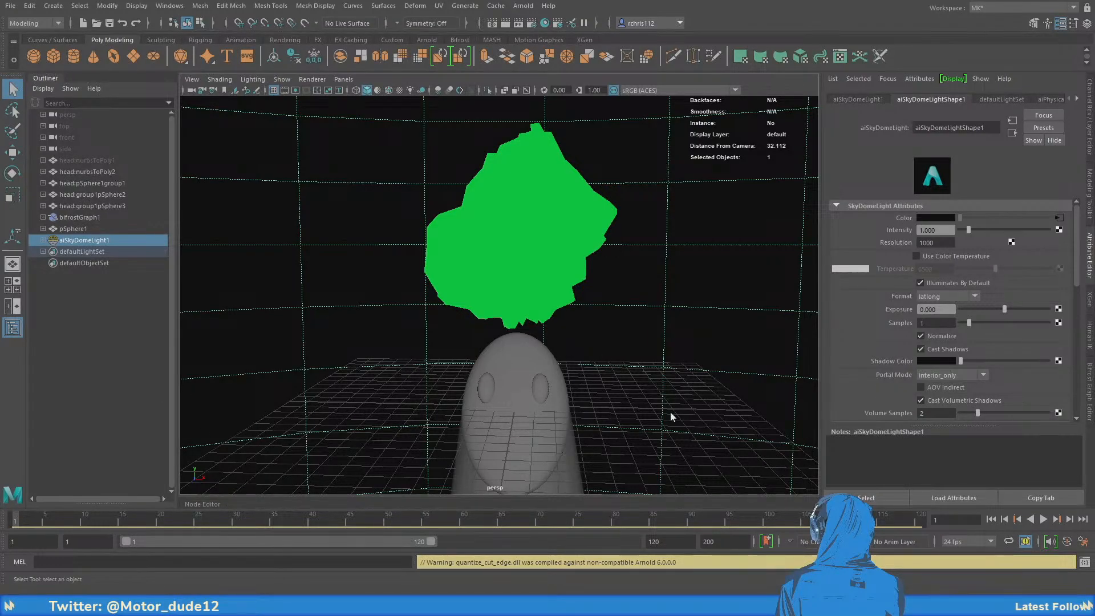
left_click_drag(671, 416, 772, 317, "alt")
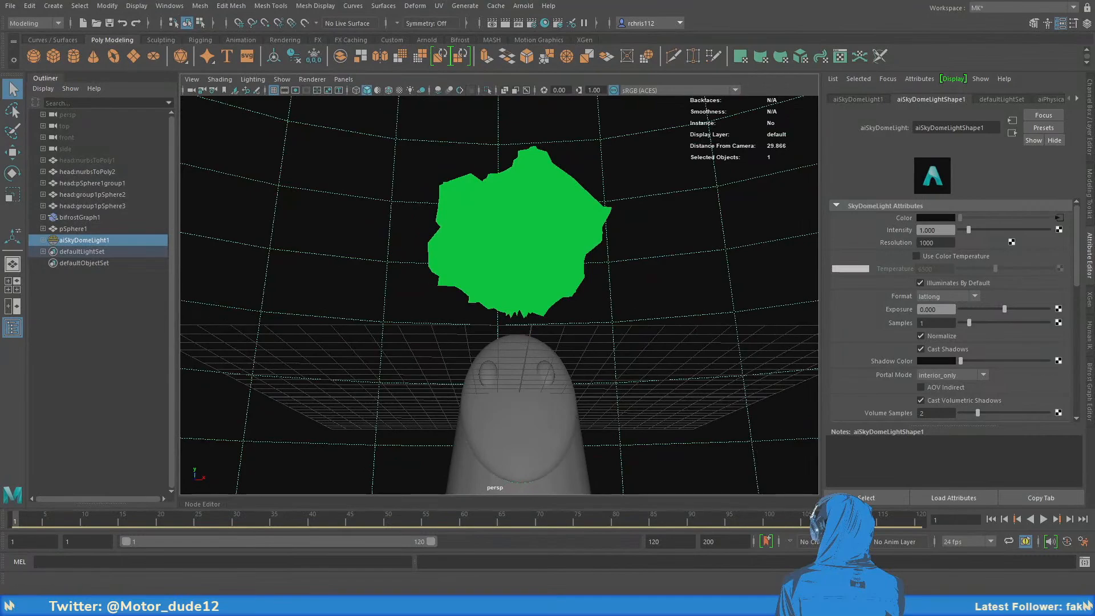
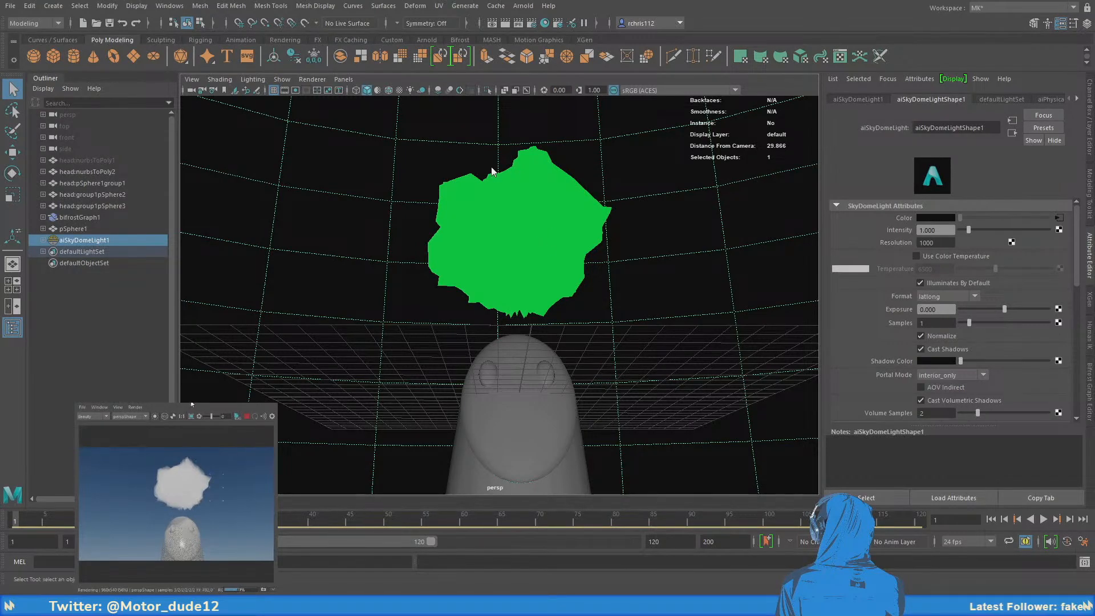
left_click_drag(663, 300, 557, 190, "alt")
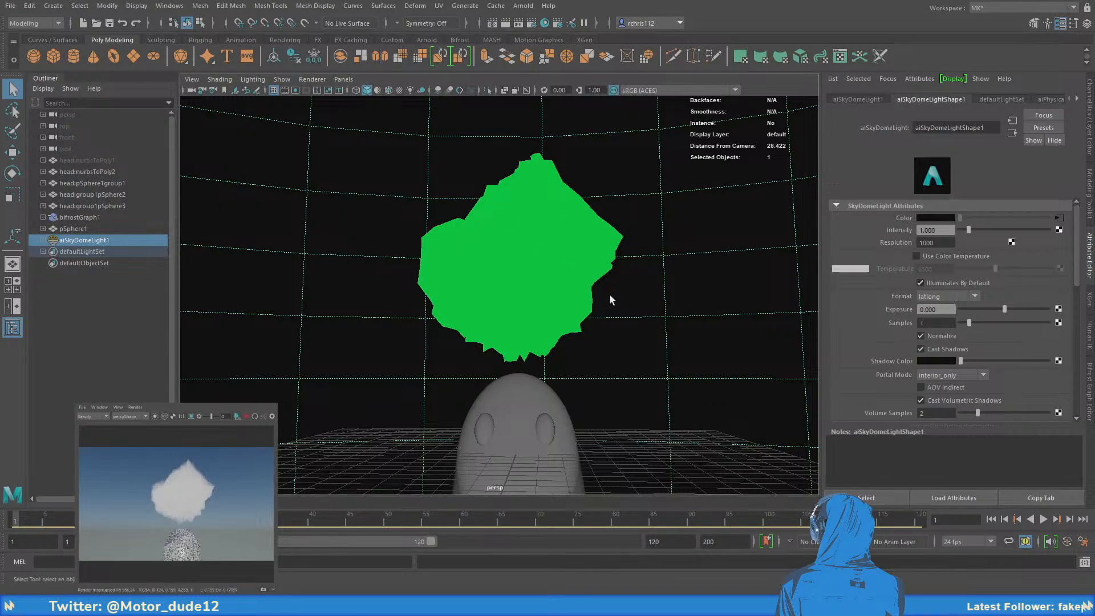
middle_click_drag(606, 290, 612, 293, "alt")
Open the spiky mesh's aiStandardVolume1 and connect a new aiCellNoise to its Displacement
left_click(576, 256)
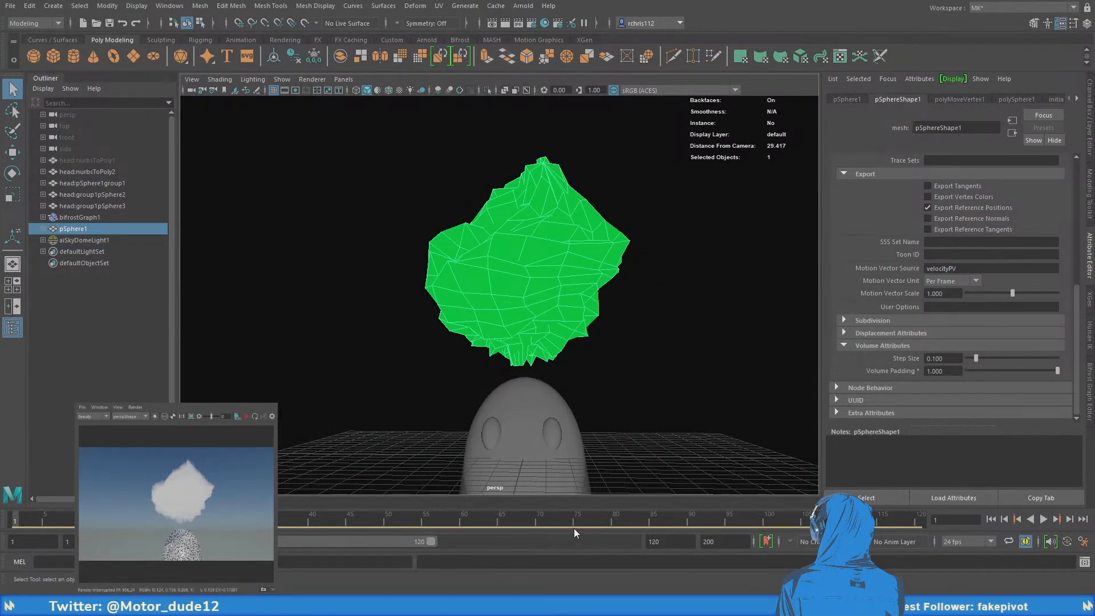
left_click(577, 514)
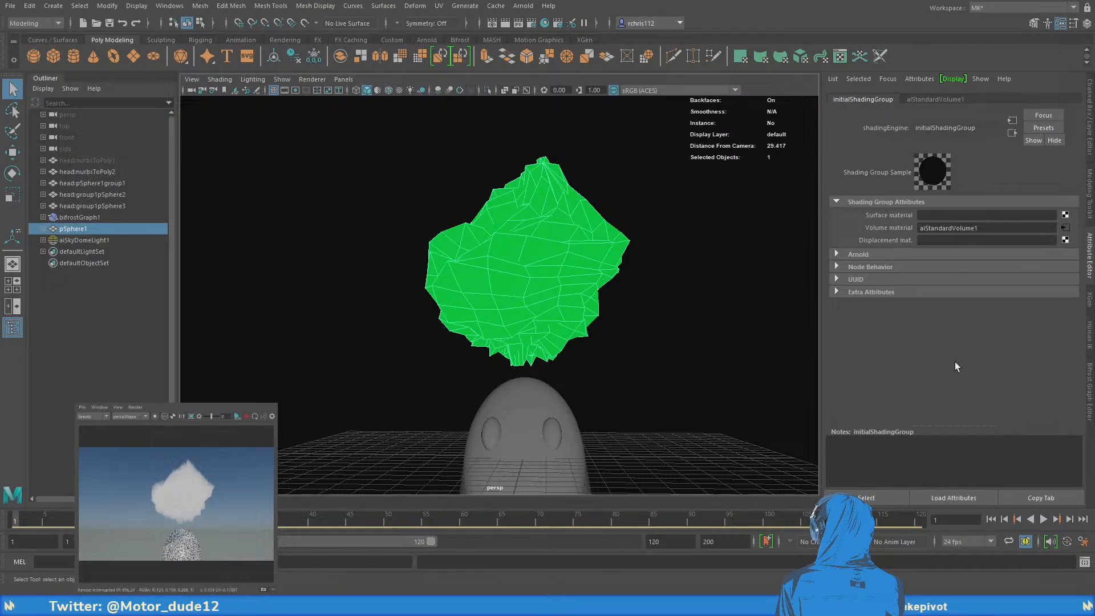
left_click(1065, 228)
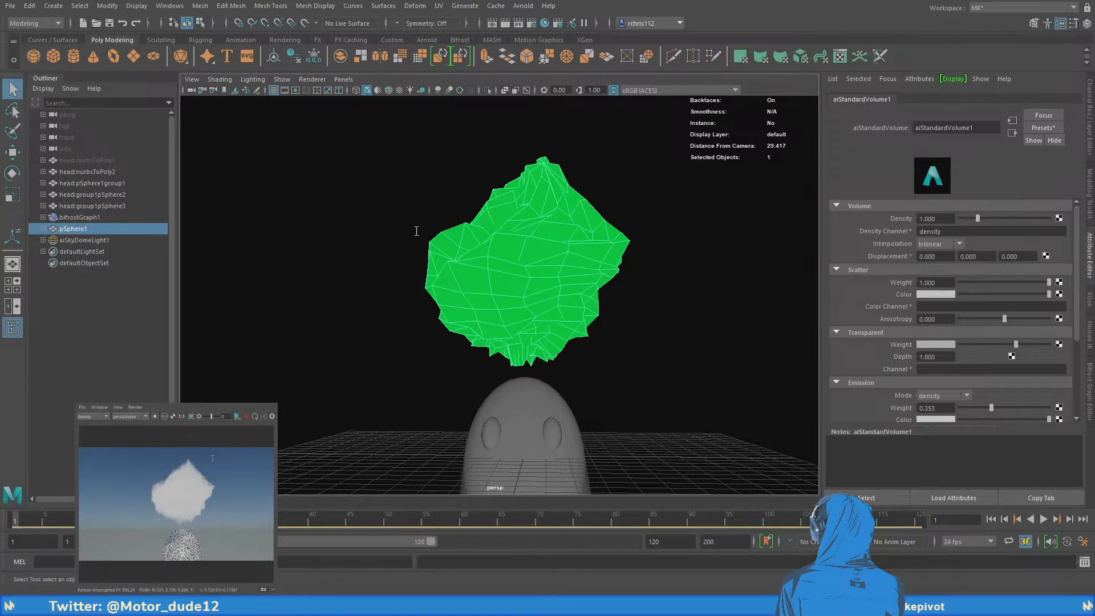
left_click(471, 248)
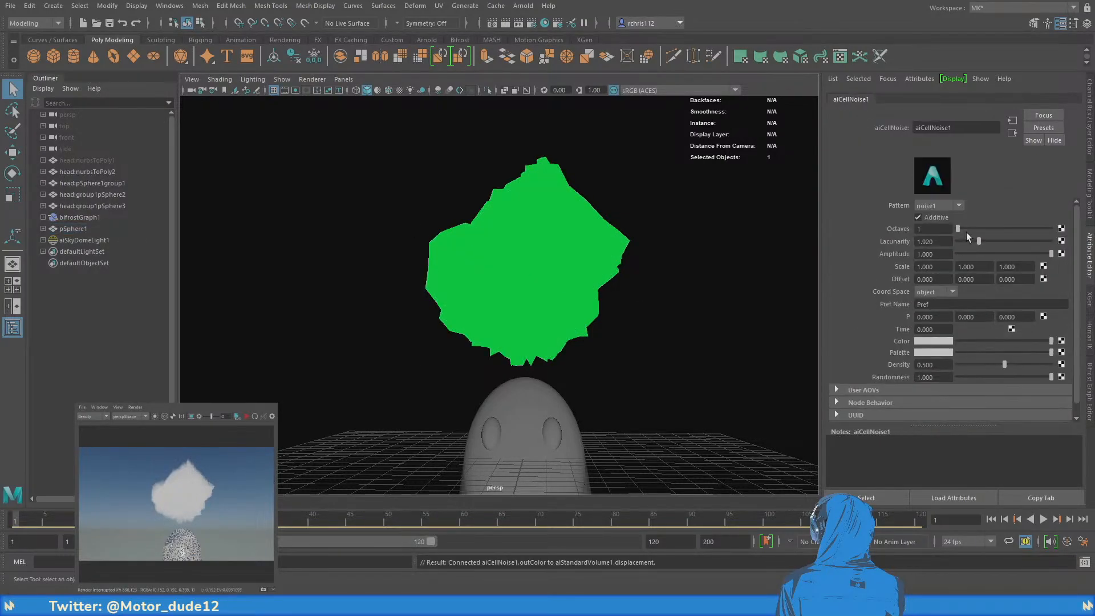
Raise the cell noise's Octaves to the slider maximum, set its Pattern to cell1 and restart the render
left_click_drag(957, 228, 1078, 234)
left_click(938, 235)
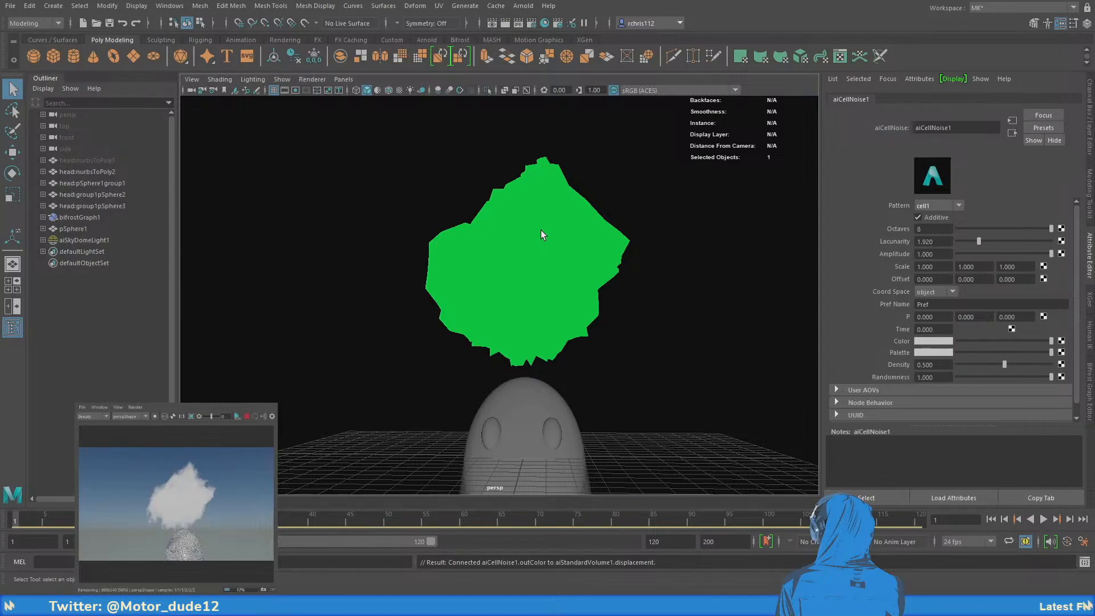
left_click(248, 418)
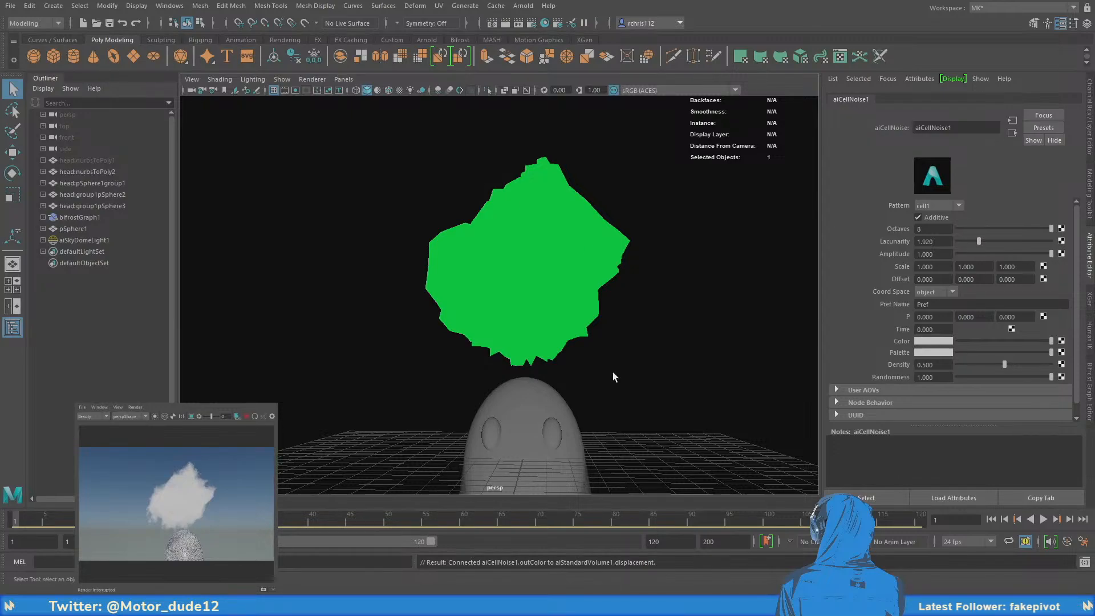
left_click_drag(613, 372, 606, 335, "alt")
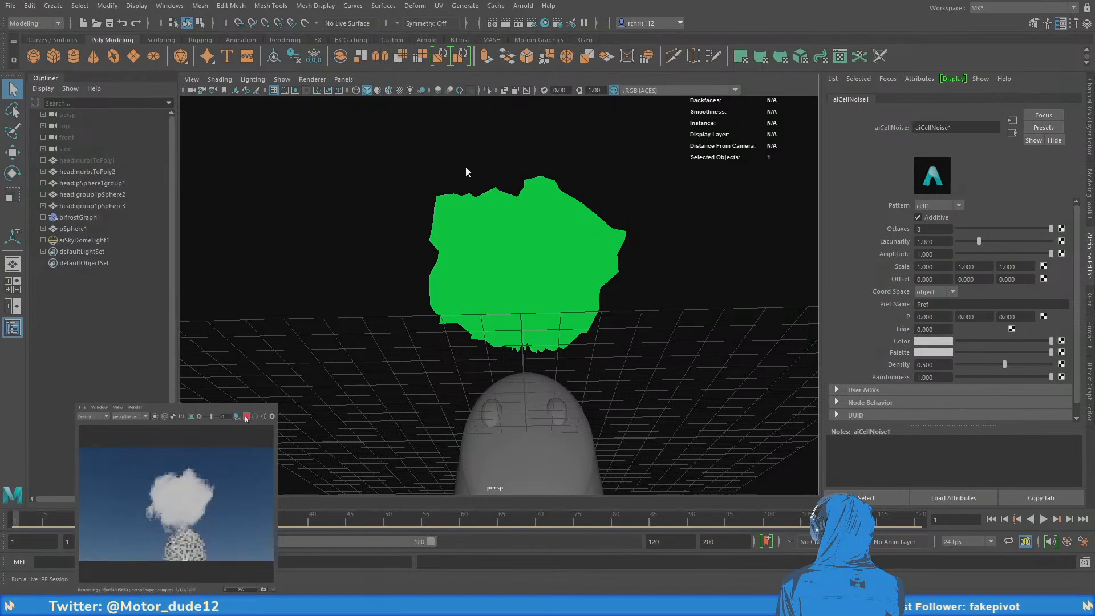
Play the Bifrost cloth simulation on the head and stop it at frame 43
left_click_drag(518, 227, 597, 349, "alt")
left_click(597, 348)
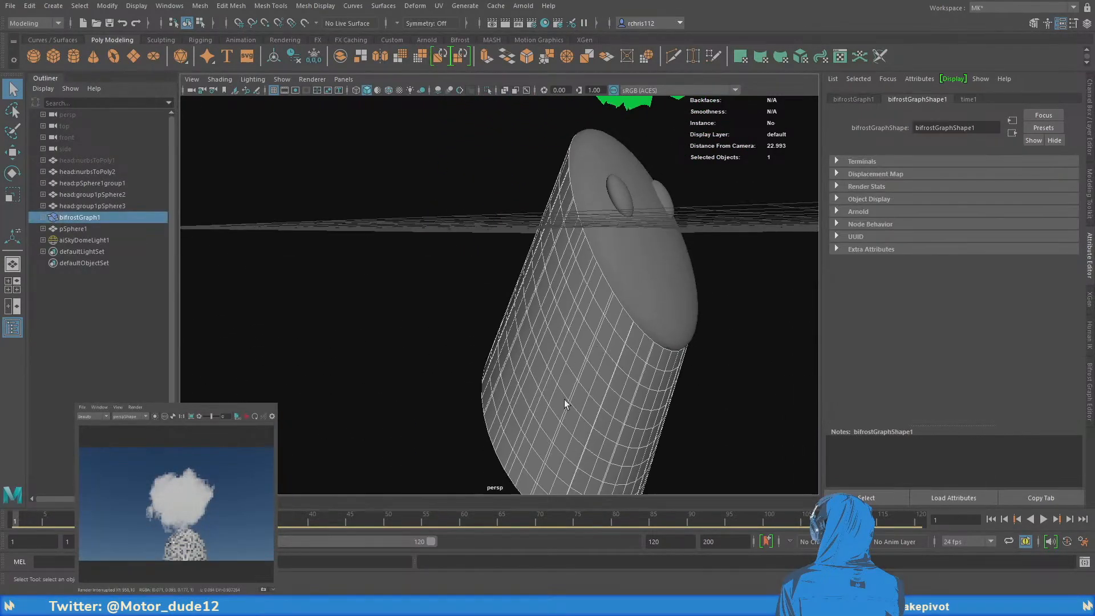
left_click(1045, 519)
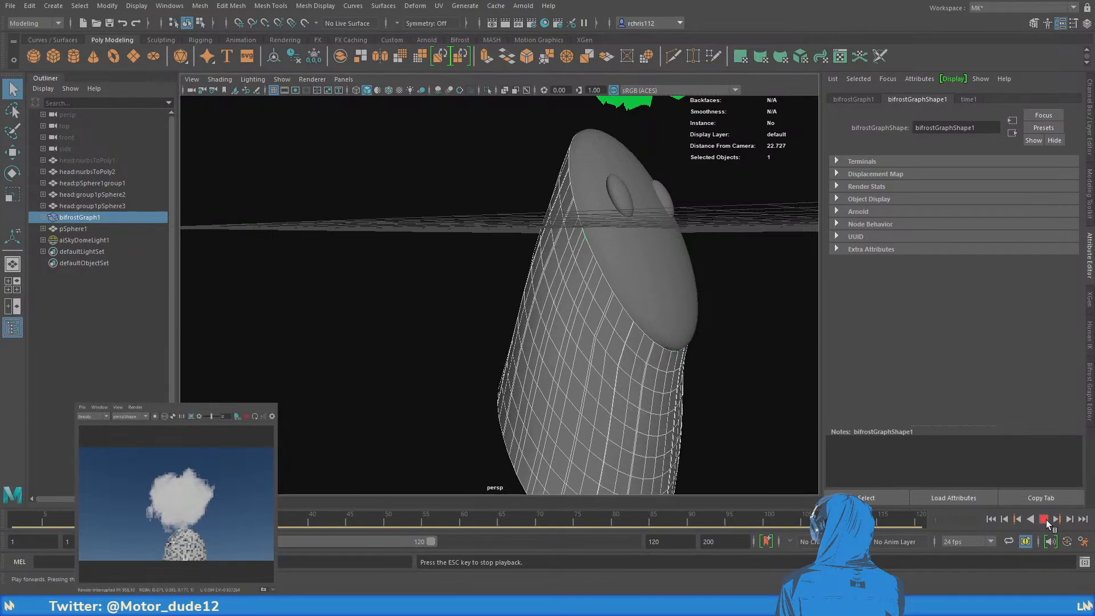
key("Escape")
left_click(758, 368)
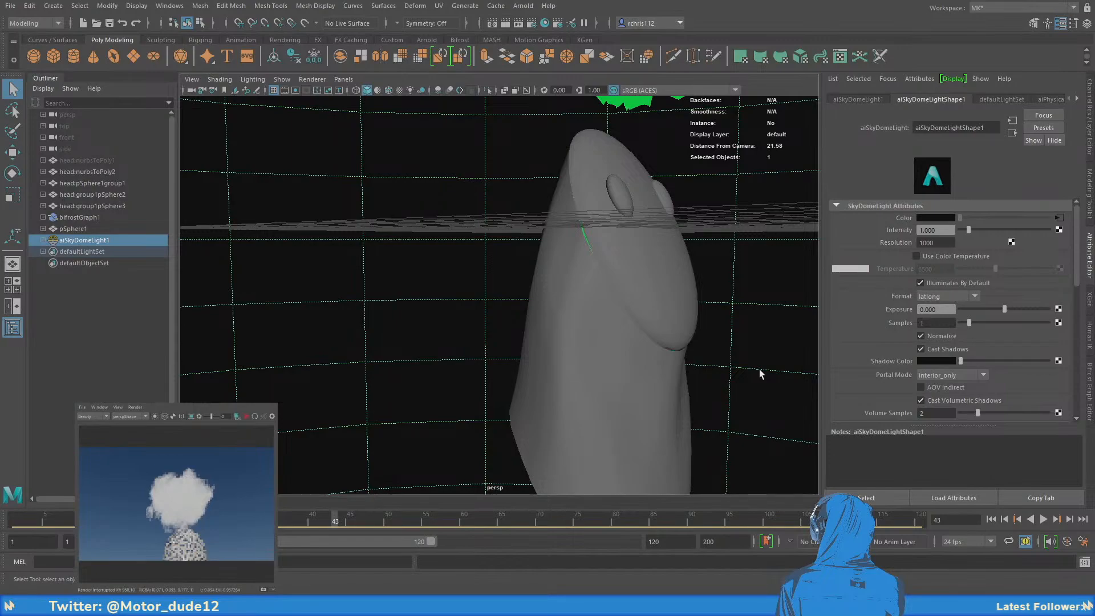
Render a close-up of the displaced volume above the head from several angles
scroll(664, 220, "up", 4)
middle_click_drag(665, 220, 661, 331, "alt")
scroll(662, 331, "down", 4)
middle_click_drag(682, 240, 656, 406, "alt")
scroll(656, 399, "up", 2)
left_click(247, 418)
scroll(616, 286, "down", 3)
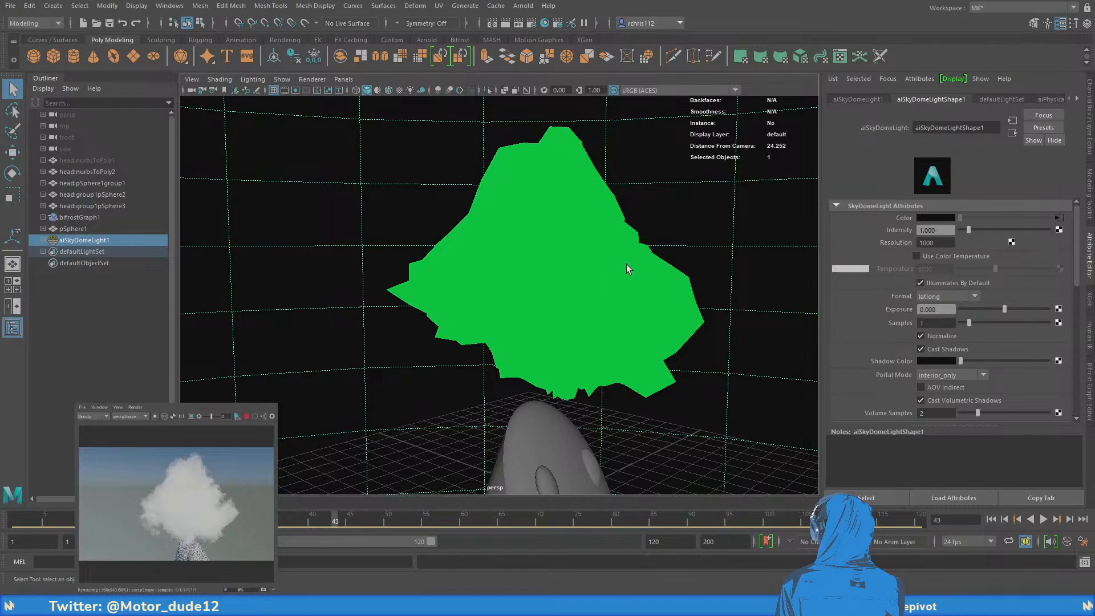
left_click_drag(626, 264, 641, 243, "alt")
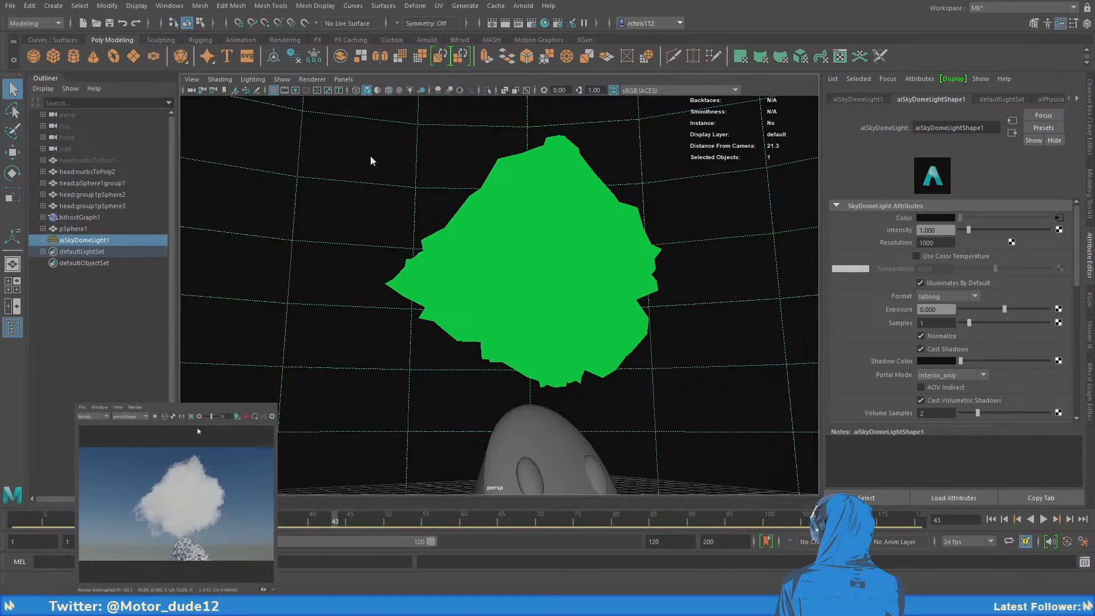
Switch to the four-view layout, show the perspective view's resolution gate, reframe the cloud and head, and render the shot
scroll(516, 285, "down", 5)
left_click_drag(584, 310, 607, 308, "alt")
key("space")
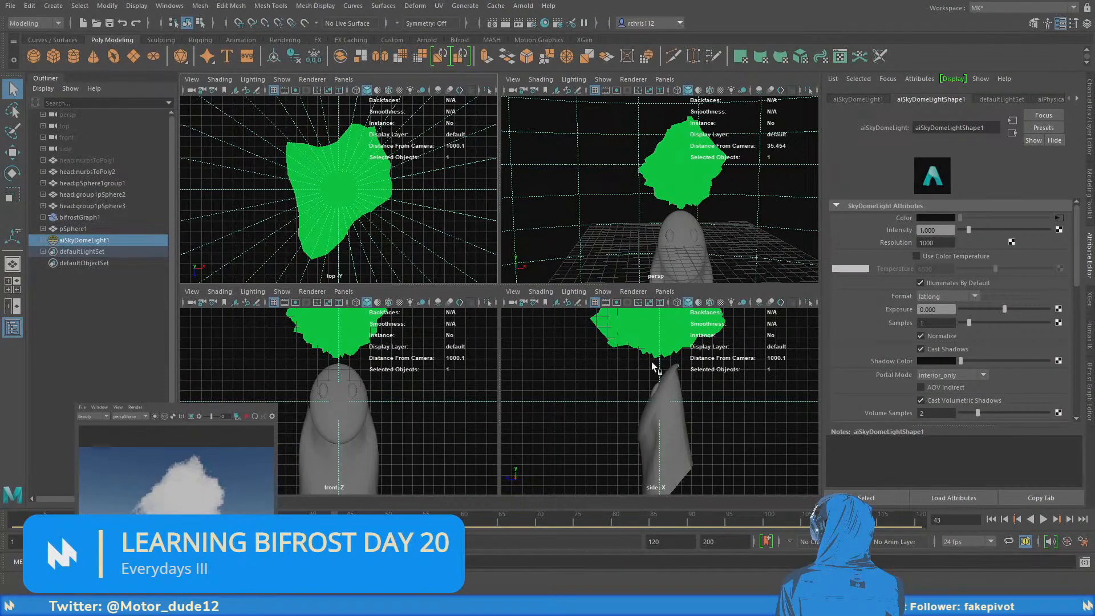
middle_click(610, 369)
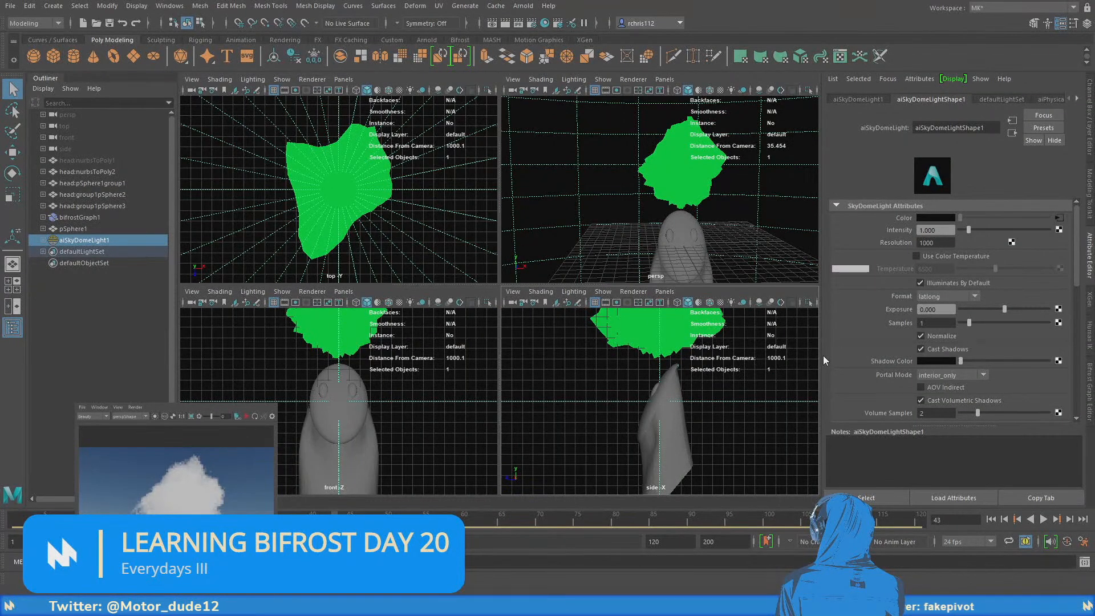
left_click_drag(675, 175, 638, 185, "alt")
left_click(617, 91)
right_click_drag(639, 185, 643, 189, "alt")
left_click_drag(643, 189, 650, 187, "alt")
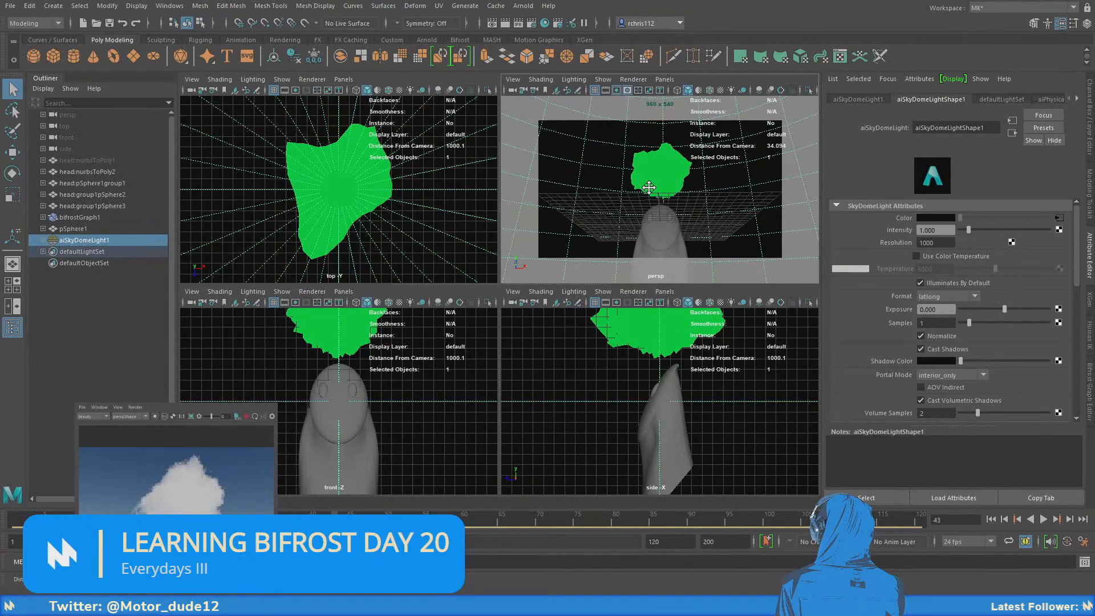
left_click(247, 417)
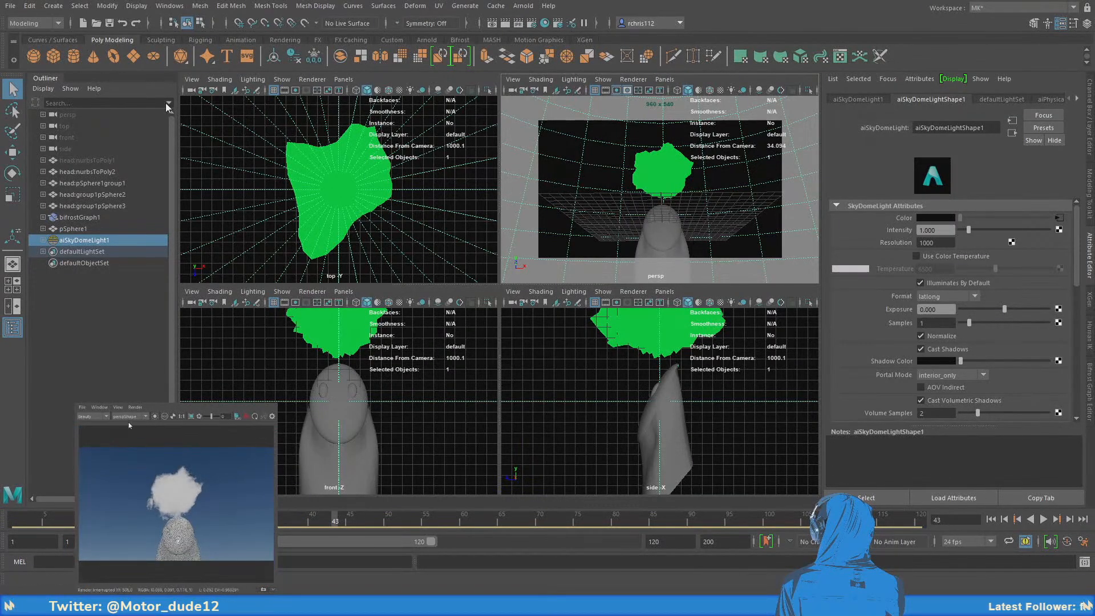
Create a new camera from the current perspective view and rename it A1
left_click(513, 79)
left_click(561, 125)
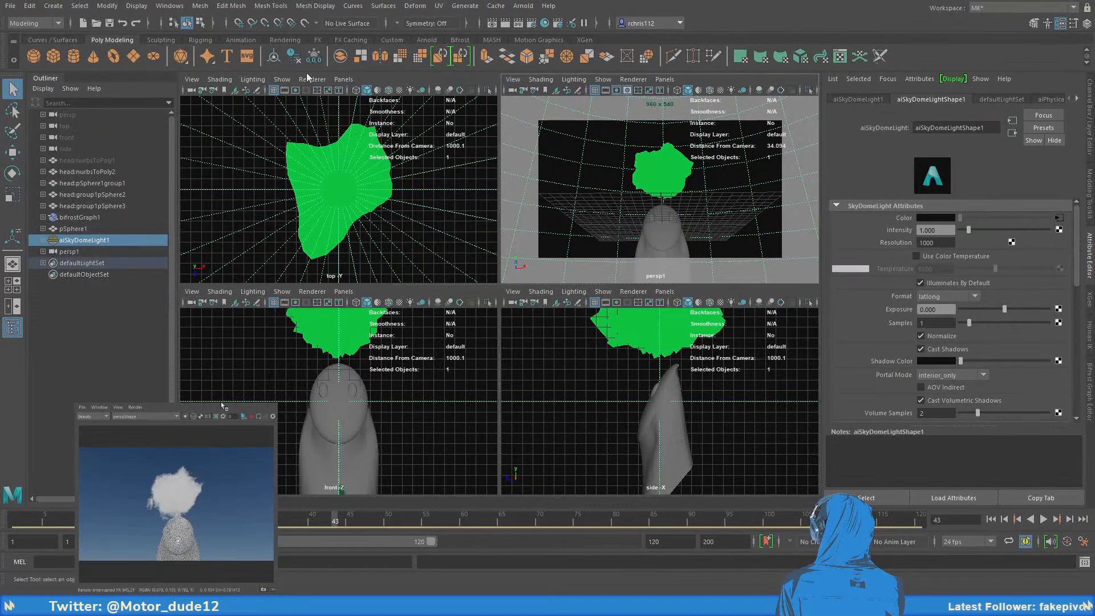
left_click(83, 249)
double_click(82, 247)
type("A1")
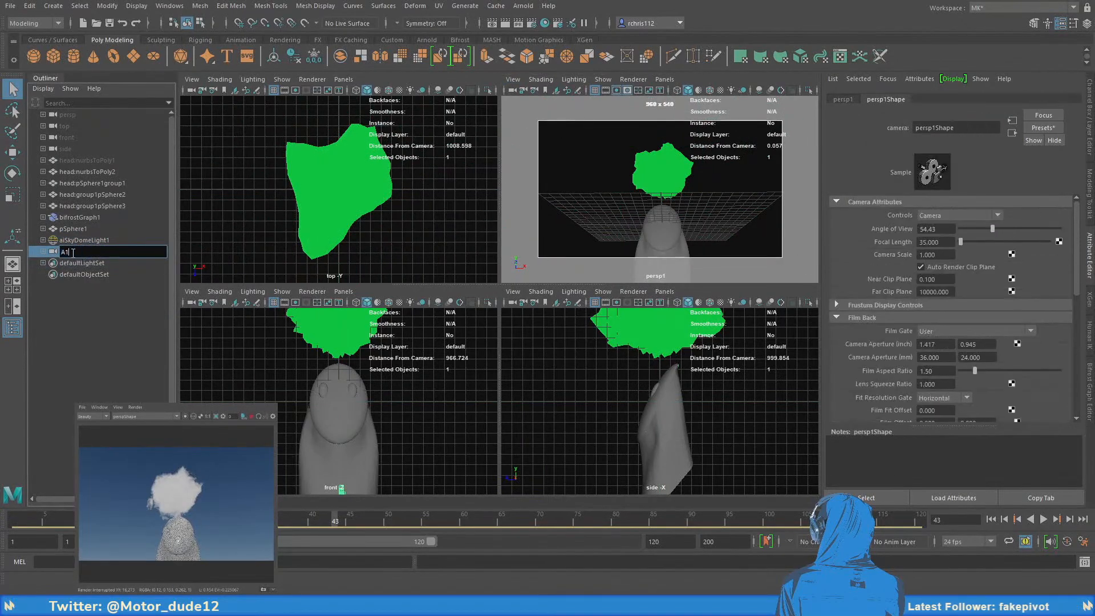
key("Return")
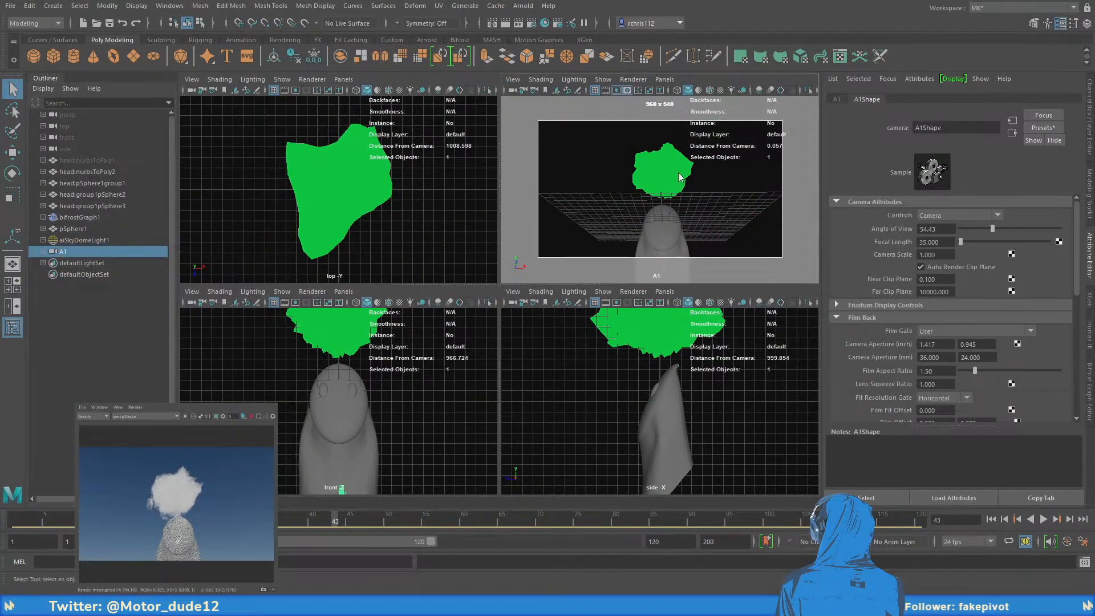
Switch the camera viewport back to the persp camera and run the interactive render through camera A1
key("space")
left_click_drag(803, 179, 768, 180)
left_click(763, 180)
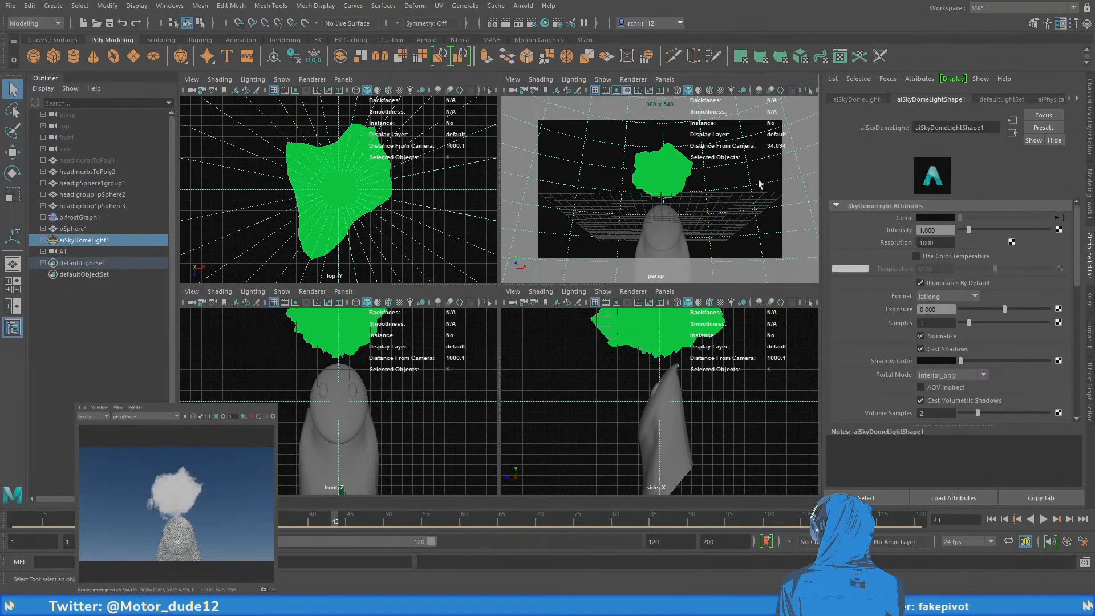
key("grave")
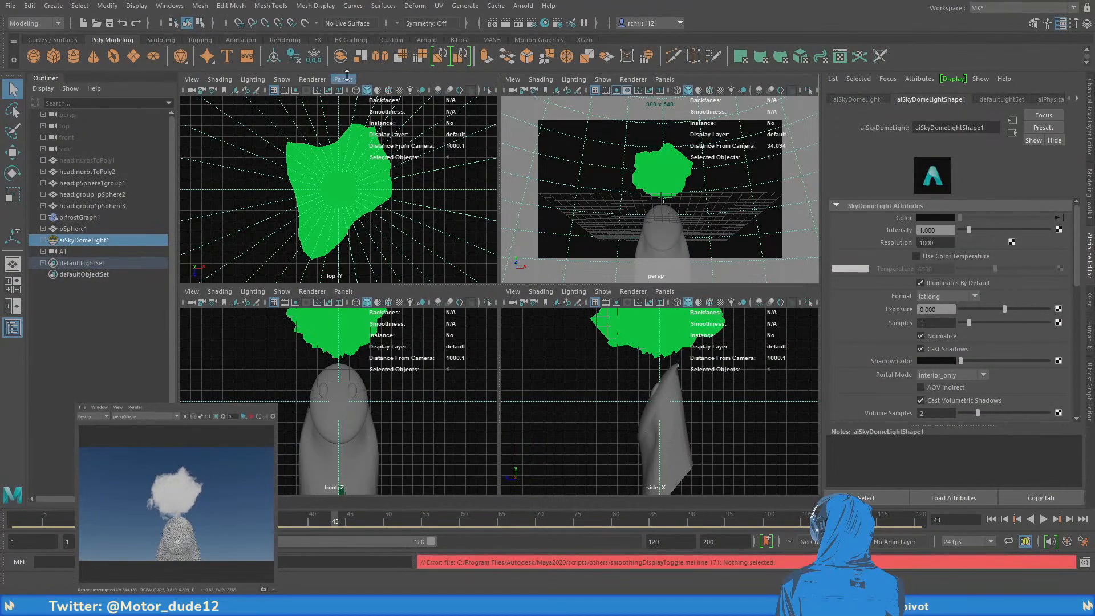
left_click(252, 417)
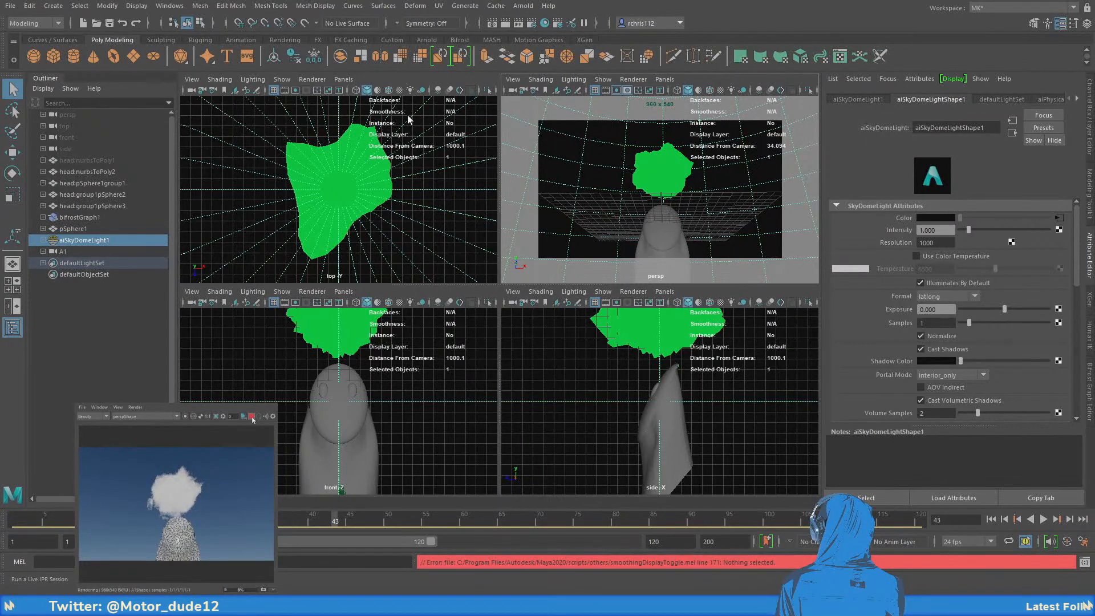
left_click(252, 418)
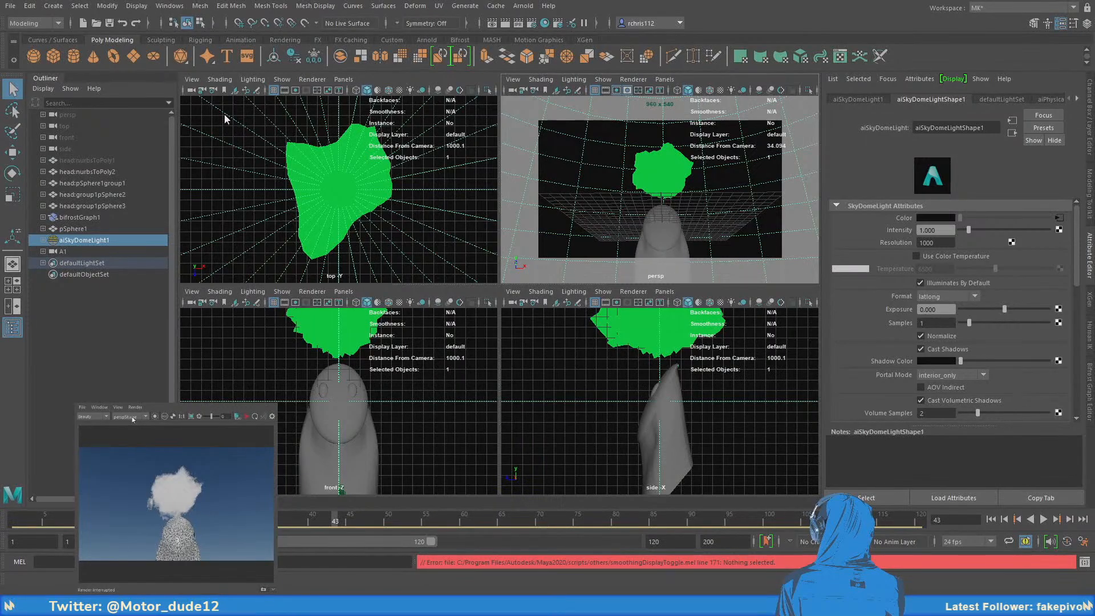
left_click(248, 417)
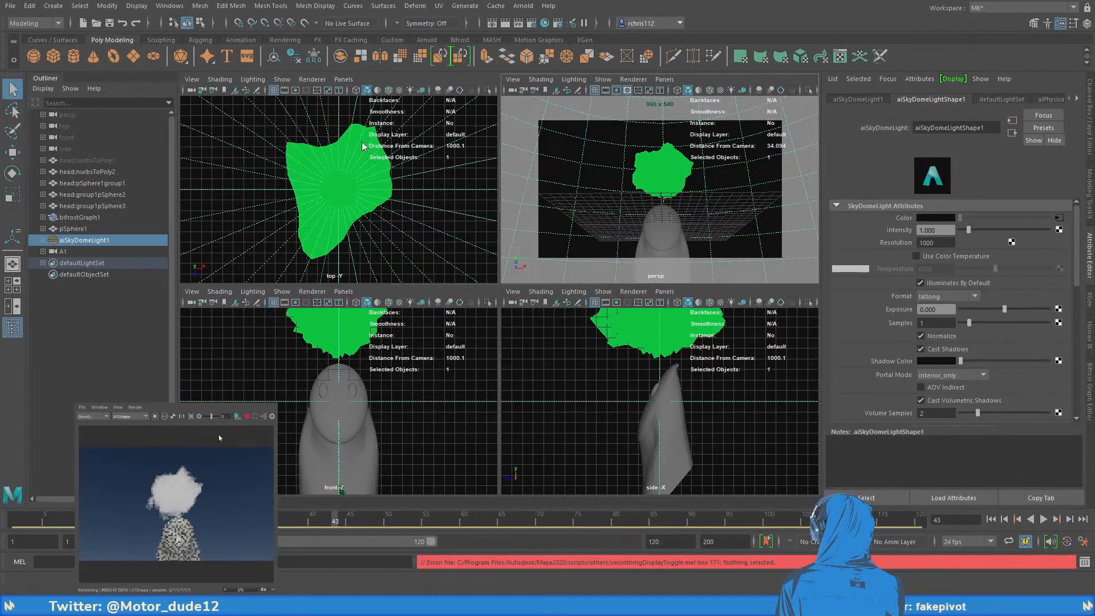
Turn off the resolution gate and gate mask in the perspective view
left_click_drag(598, 162, 684, 197, "alt")
left_click(626, 92)
left_click(617, 90)
scroll(660, 189, "down", 3)
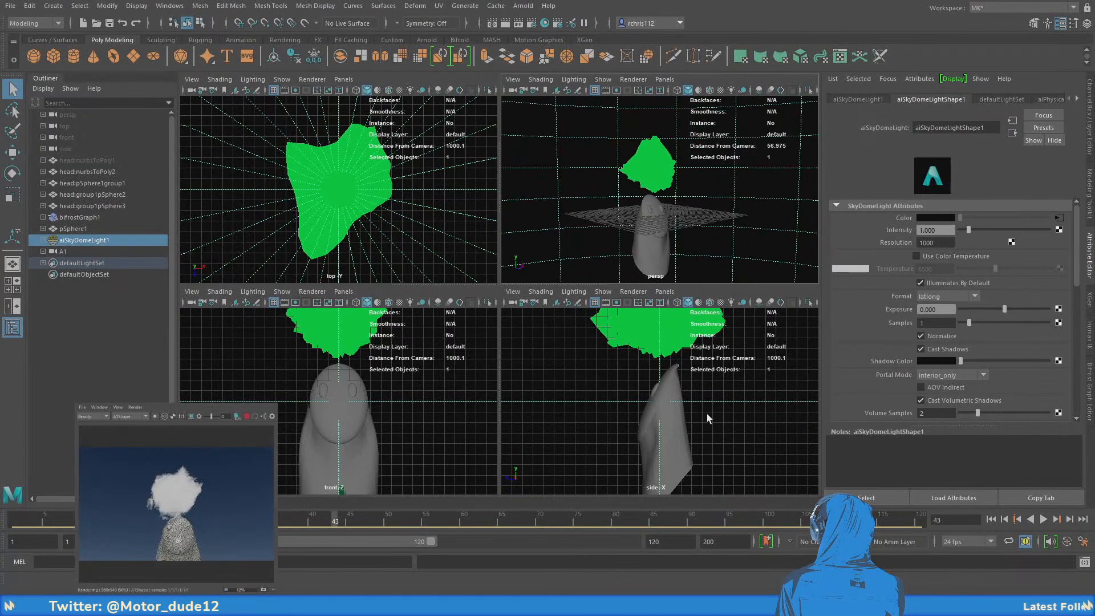
key("3")
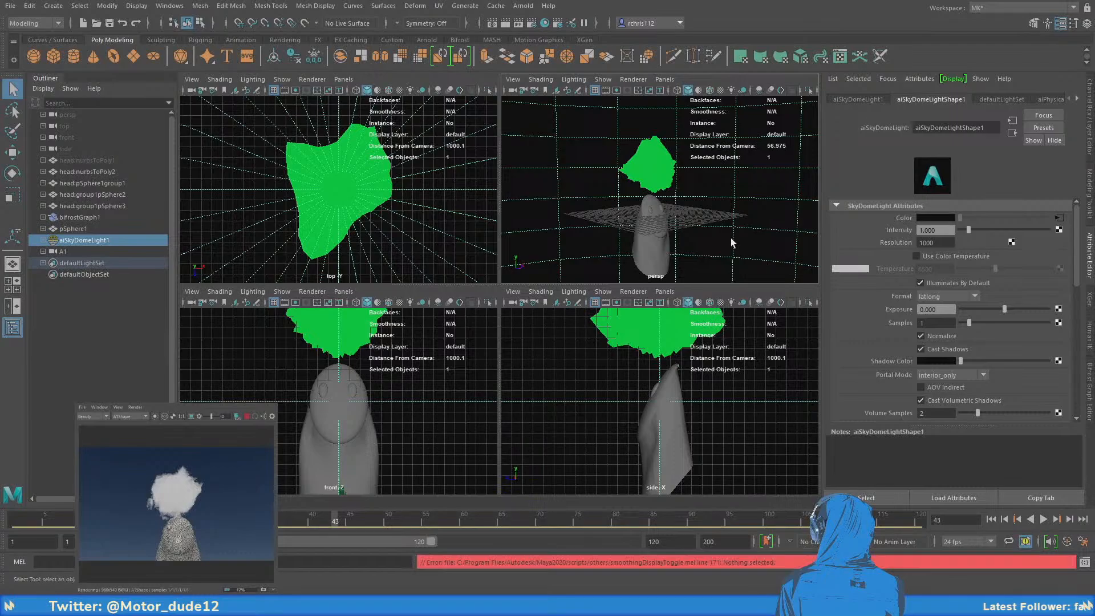
Examine the head and the cloud mesh from several angles in the perspective view
middle_click_drag(730, 203, 735, 219, "alt")
left_click_drag(735, 219, 721, 229, "alt")
right_click_drag(722, 229, 742, 238, "alt")
middle_click_drag(743, 238, 732, 222, "alt")
left_click_drag(732, 223, 724, 223, "alt")
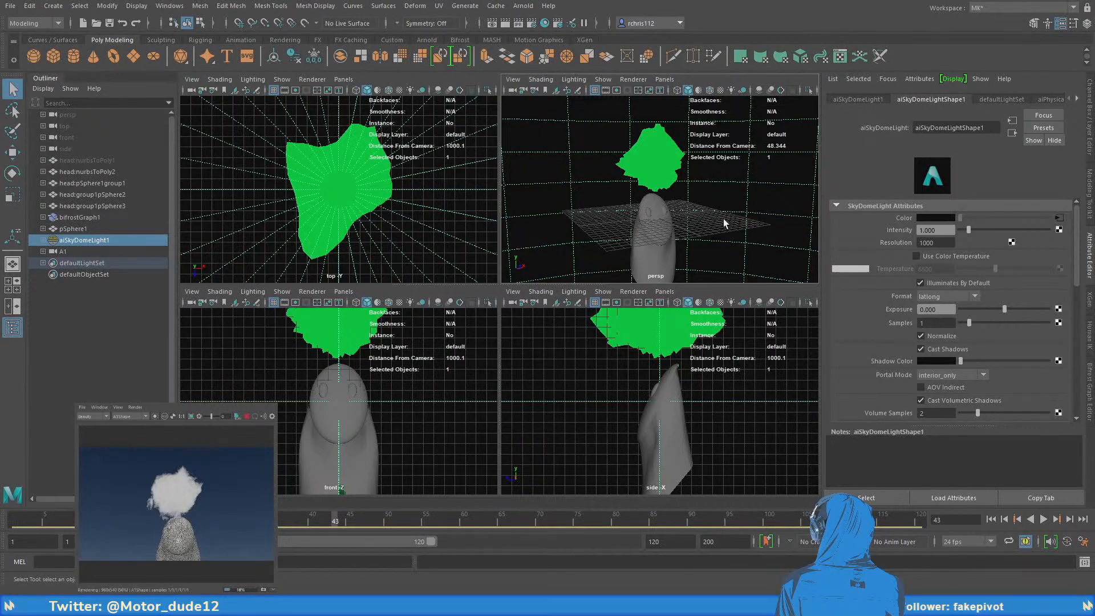
left_click_drag(674, 220, 660, 220, "alt")
right_click_drag(660, 220, 685, 242, "alt")
left_click_drag(686, 243, 660, 234, "alt")
right_click_drag(660, 234, 690, 256, "alt")
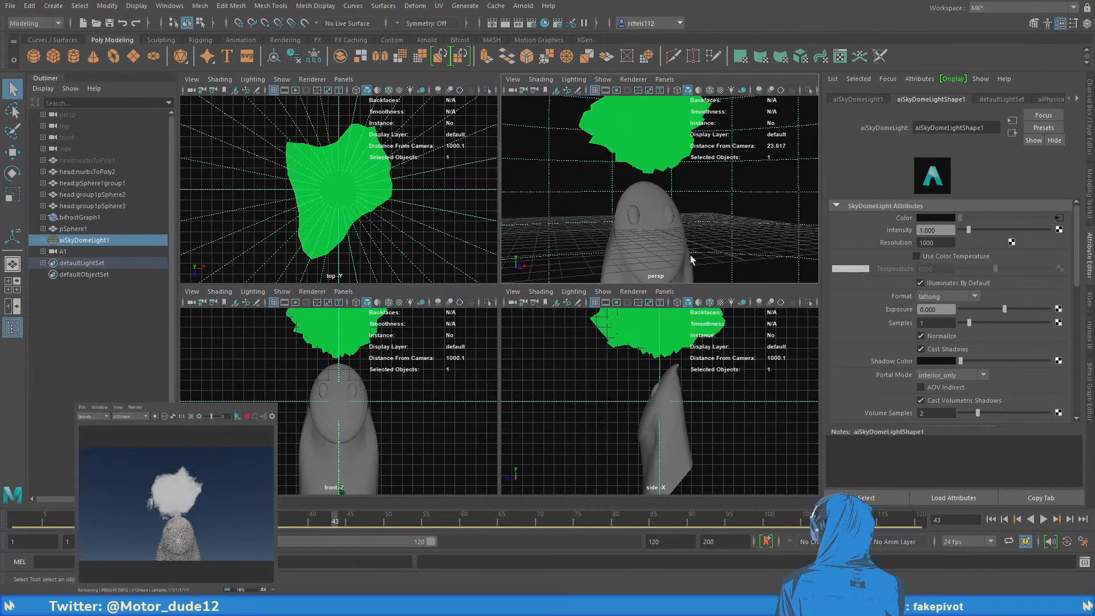
left_click_drag(690, 255, 699, 257, "alt")
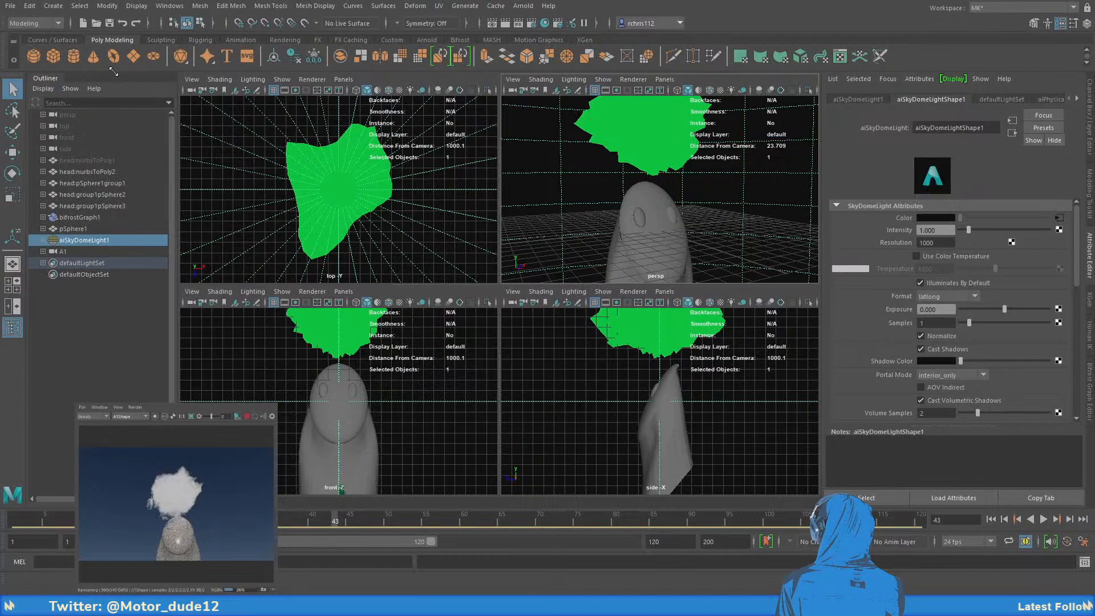
Enlarge the render window and open the aiStandardVolume1 shader attributes of the cloud mesh
left_click_drag(113, 72, 31, 68)
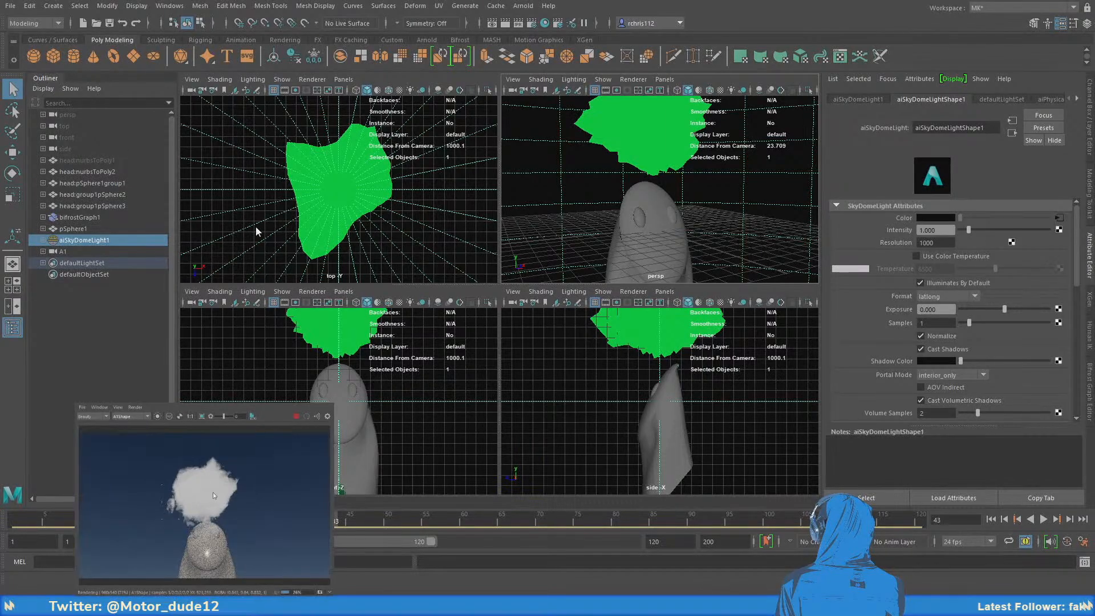
middle_click_drag(647, 152, 639, 187, "alt")
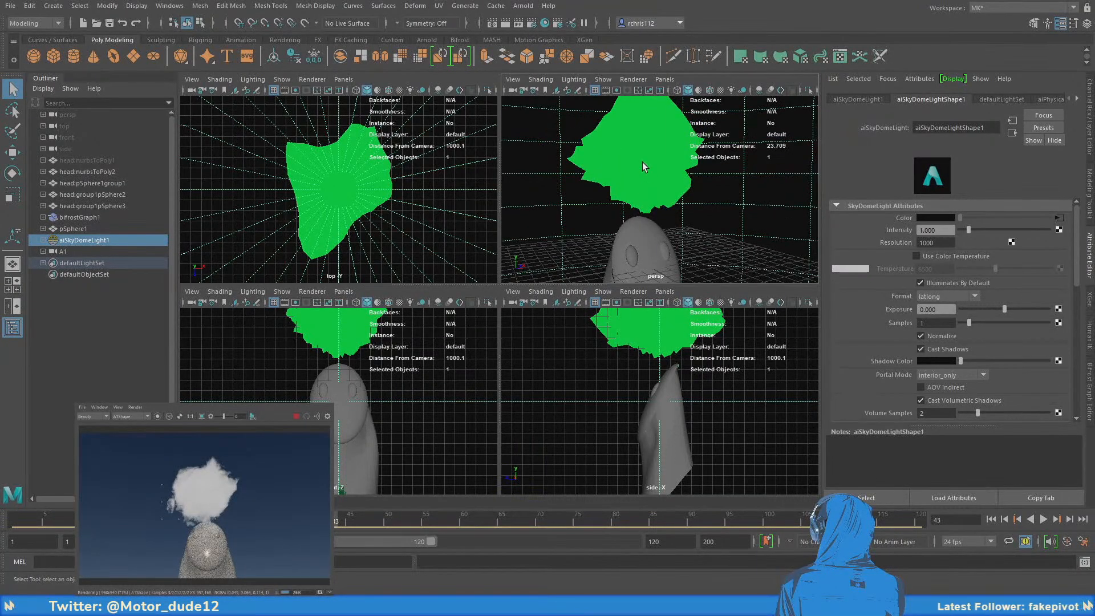
left_click(642, 162)
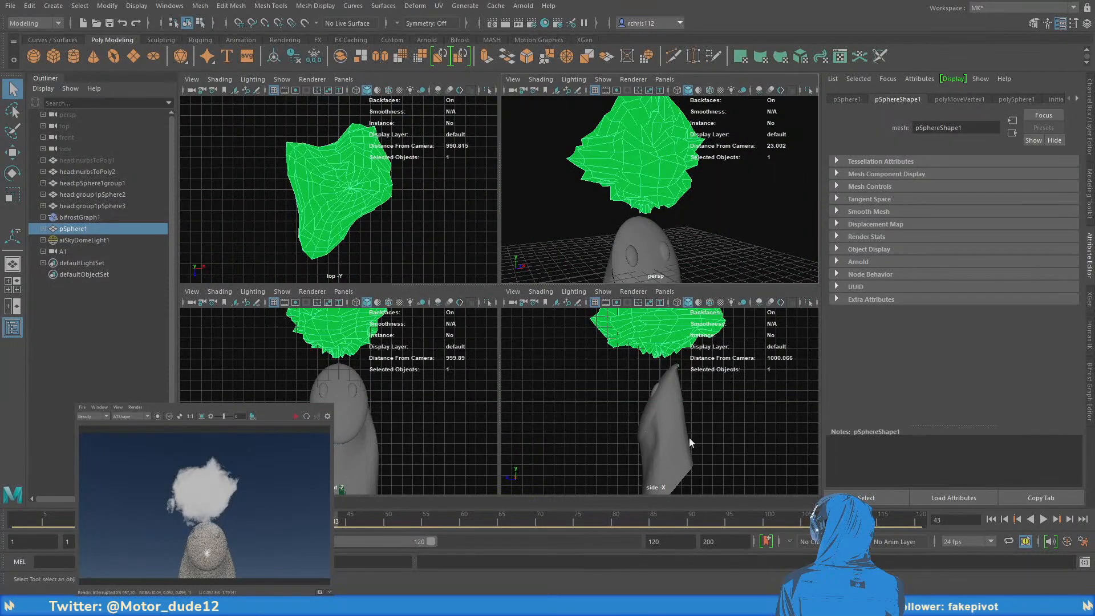
left_click(1064, 228)
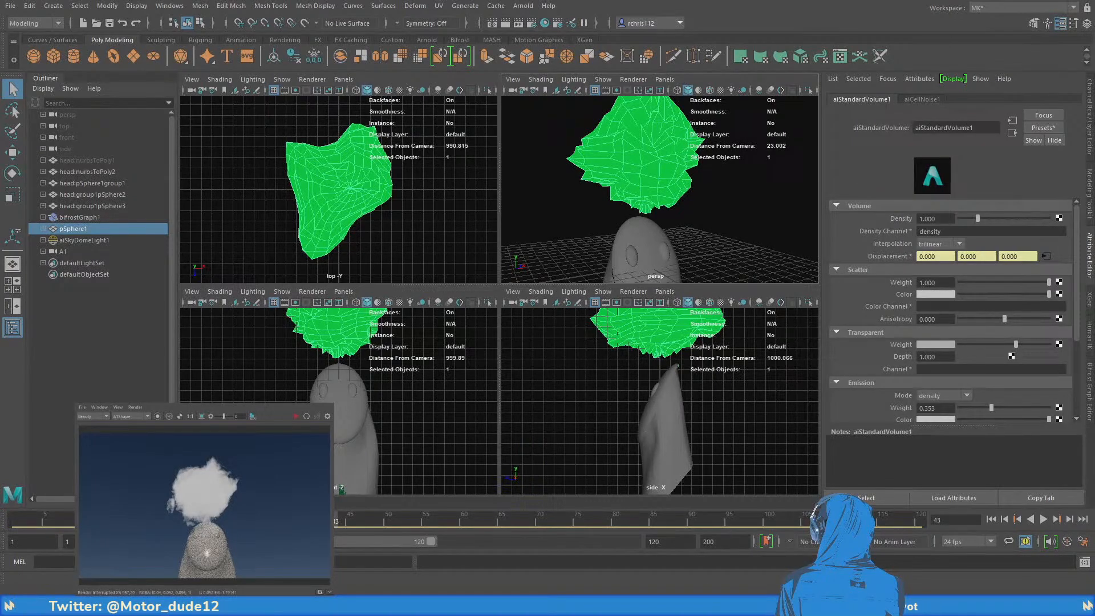
scroll(840, 277, "down", 2)
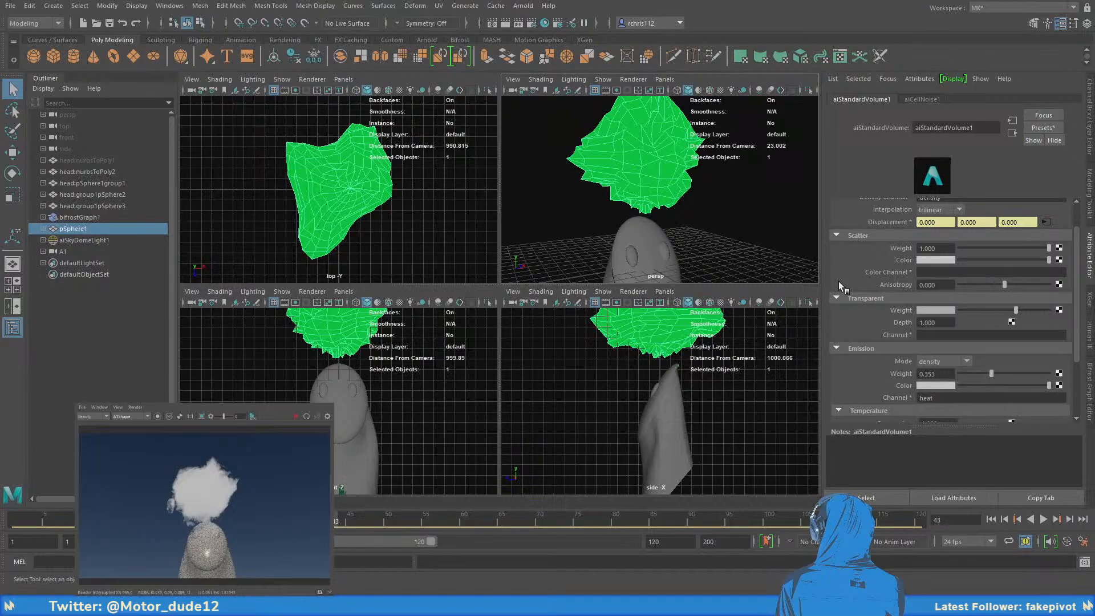
scroll(838, 282, "up", 2)
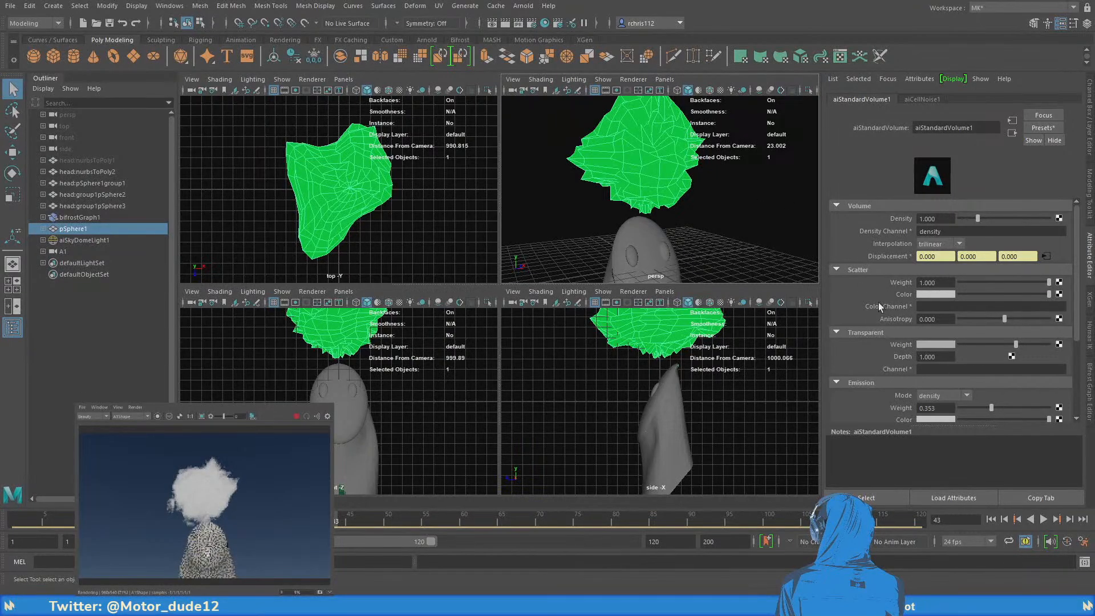
Try an Emission Weight of 0 on the cloud's volume shader and undo the change
scroll(879, 303, "down", 3)
left_click_drag(991, 341, 951, 341)
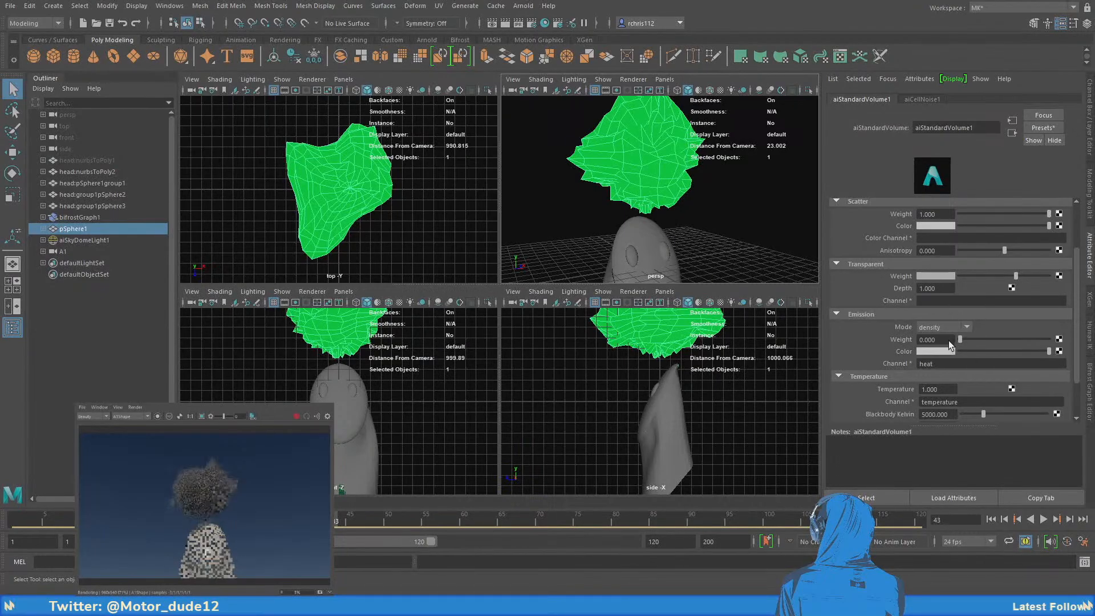
key("ctrl+z")
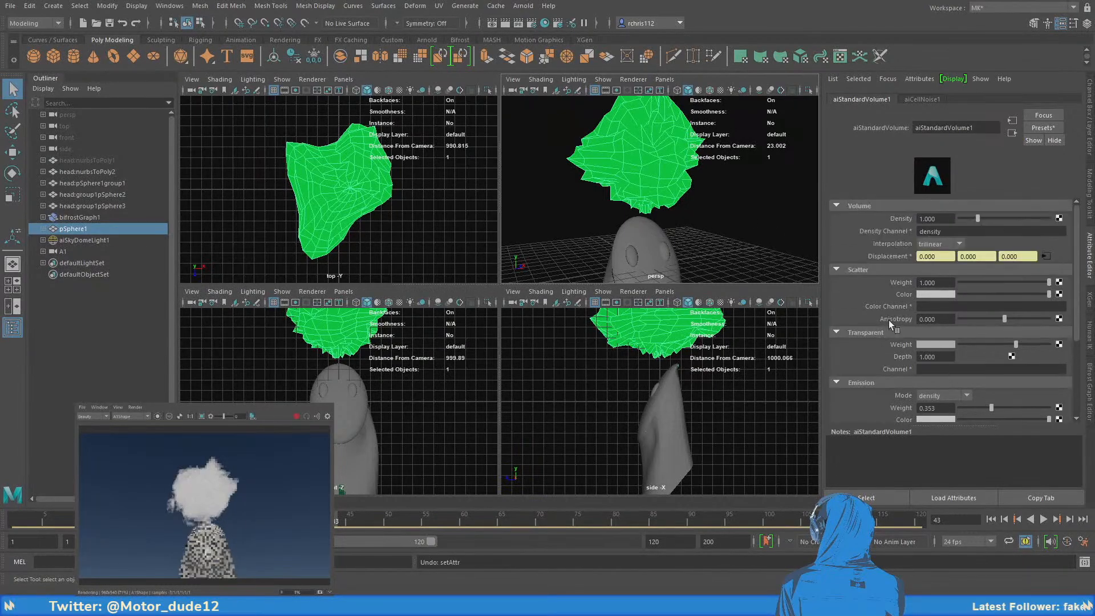
Scale the cloud mesh up horizontally so it spreads wider above the head
left_click(642, 166)
key("r")
left_click_drag(691, 188, 739, 180, "alt")
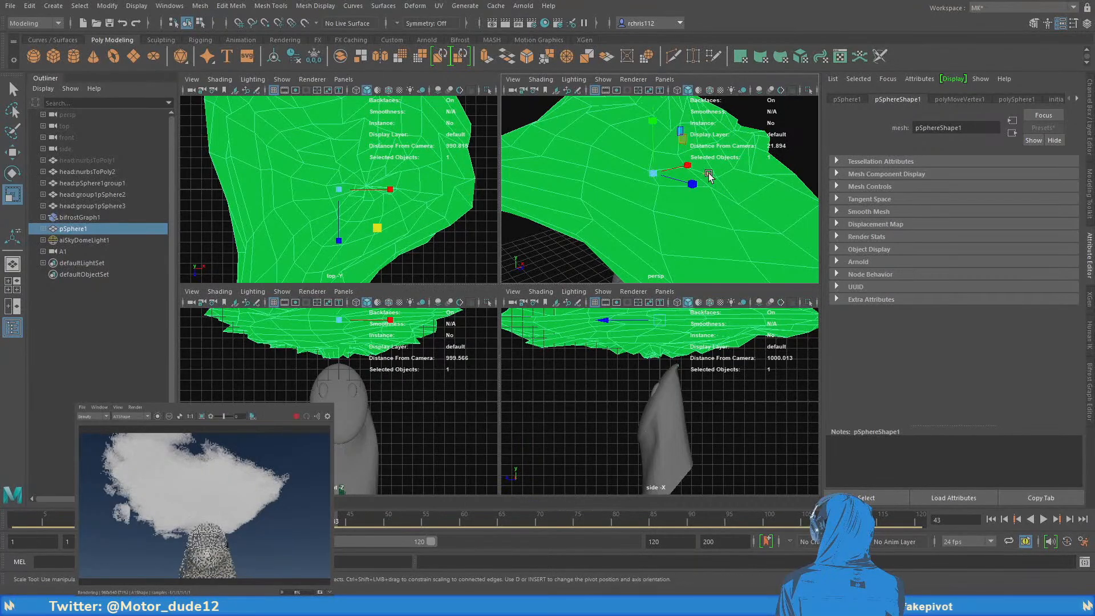
mouse_move(709, 179)
left_mouse_down()
mouse_move(665, 191)
mouse_move(713, 178)
mouse_move(699, 178)
left_mouse_up()
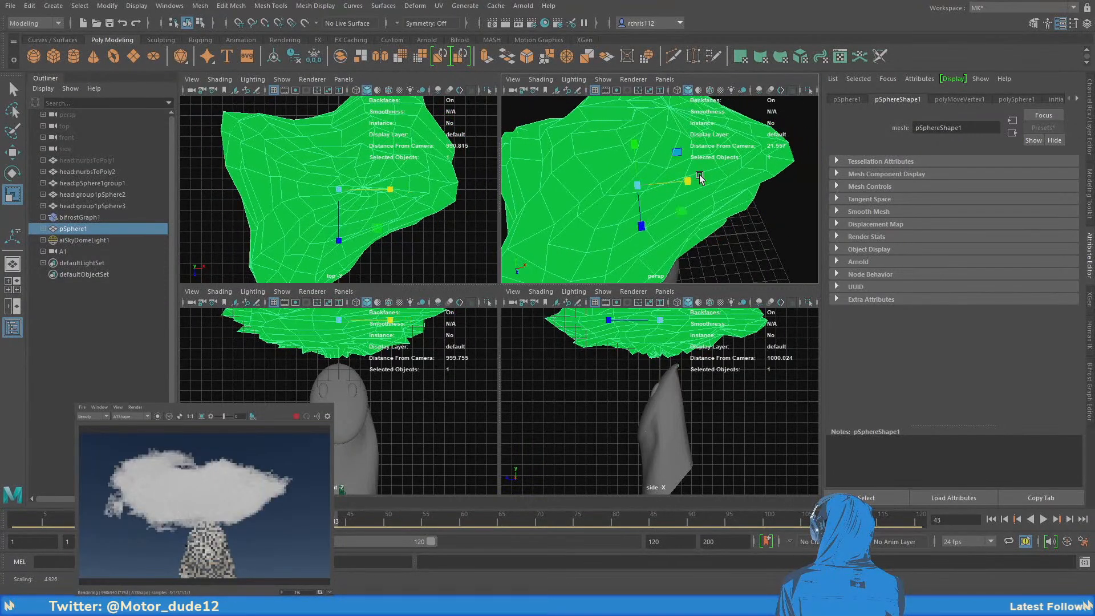
right_click_drag(699, 177, 639, 178, "alt")
left_click_drag(639, 178, 606, 156, "alt")
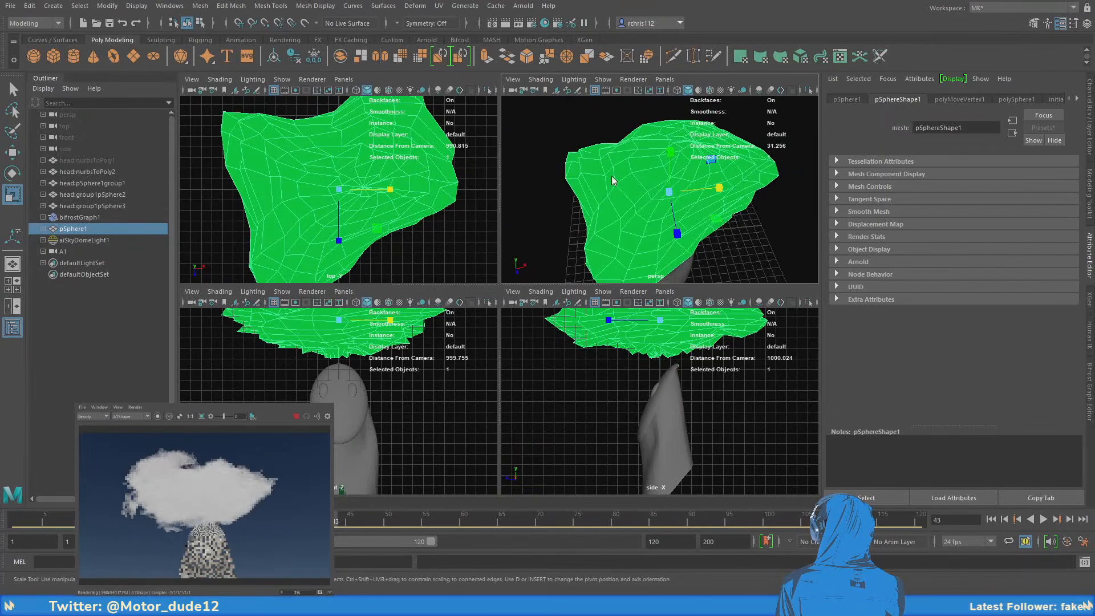
Soft-select a face at the cloud mesh's left end with a wider falloff and pull it outward
right_click_drag(603, 180, 602, 200)
key("q")
left_click(600, 187)
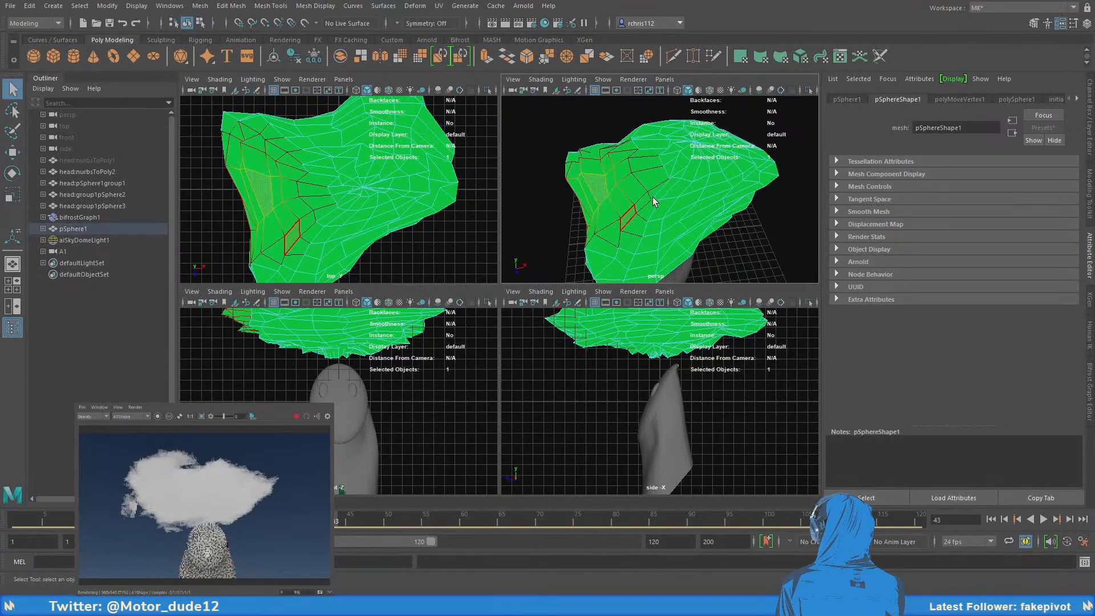
key("b")
key("b")
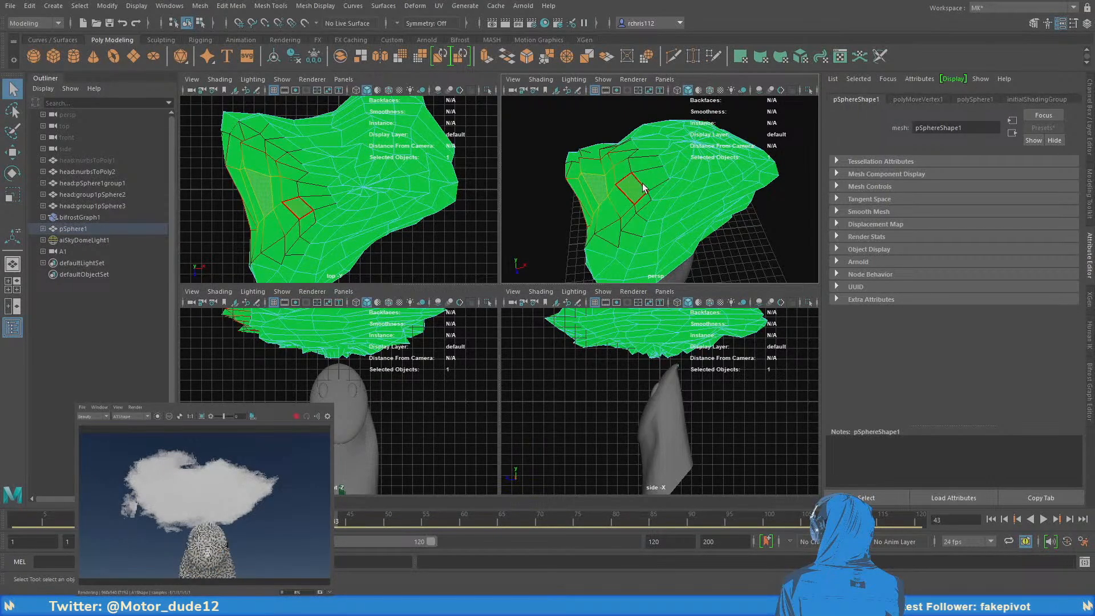
key("b")
left_click_drag(643, 187, 706, 184)
right_click_drag(706, 185, 627, 191, "alt")
left_click_drag(627, 191, 682, 234, "alt")
key("w")
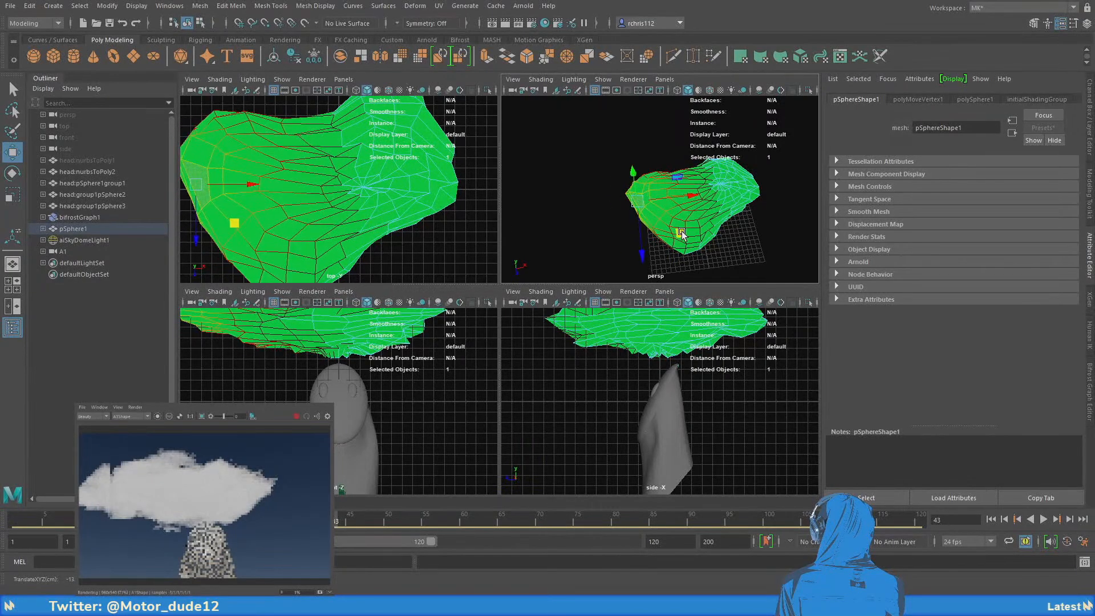
Soft-select a face at the cloud mesh's right end with a smaller falloff and pull it out into a narrow tip
left_click(738, 238)
left_click_drag(766, 252, 794, 275)
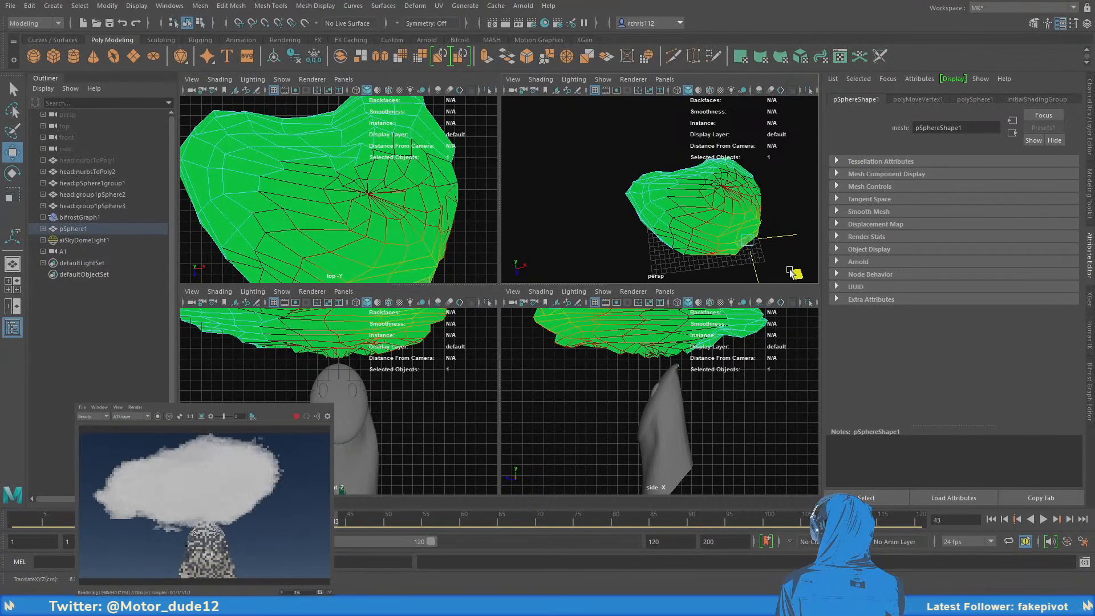
left_click(752, 218)
left_click(757, 185)
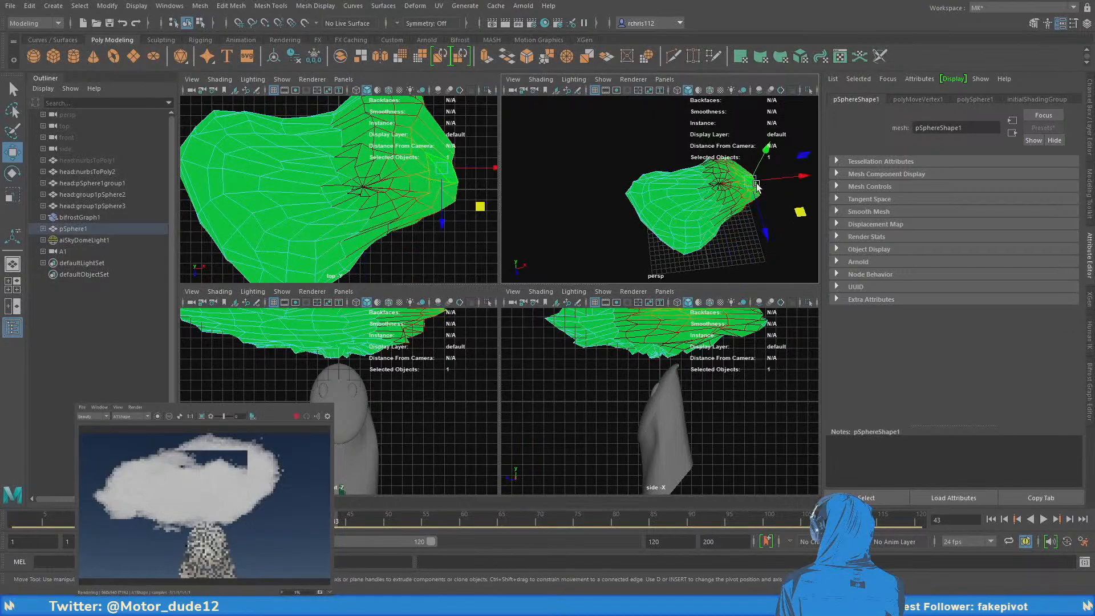
key("b")
left_click_drag(769, 187, 817, 177)
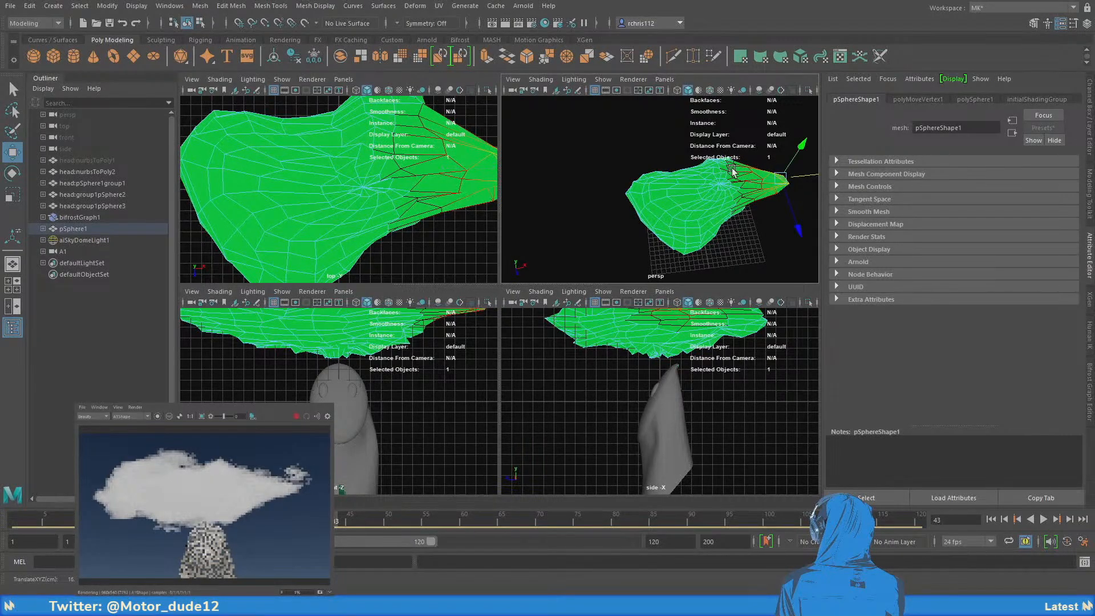
Return the cloud mesh to object mode and stop the interactive render
left_click_drag(656, 186, 637, 161, "alt")
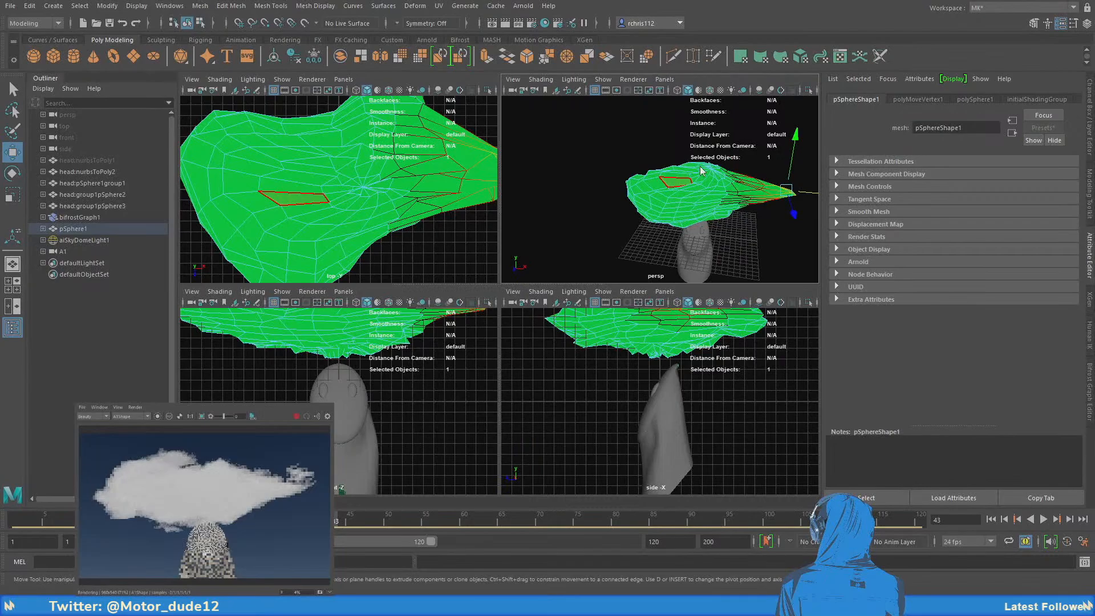
right_click_drag(700, 167, 719, 161)
key("q")
left_click(675, 185)
middle_click_drag(637, 207, 653, 199, "alt")
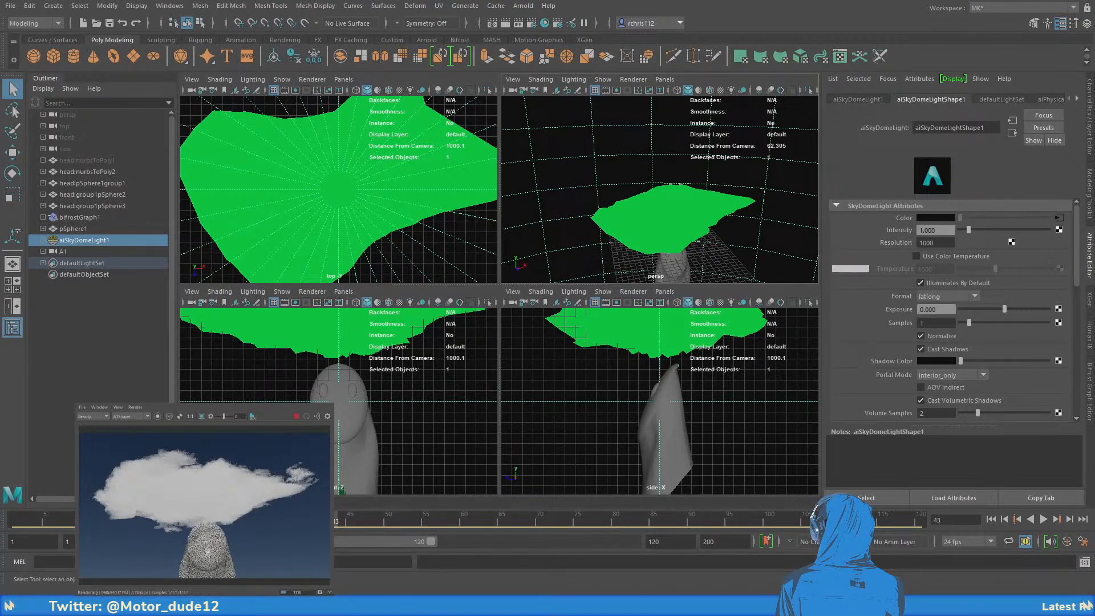
left_click(296, 416)
Examine the edges and shape of the stretched cloud up close in the render
middle_click_drag(613, 173, 587, 177, "alt")
scroll(159, 503, "up", 3)
scroll(210, 507, "down", 3)
scroll(177, 484, "up", 2)
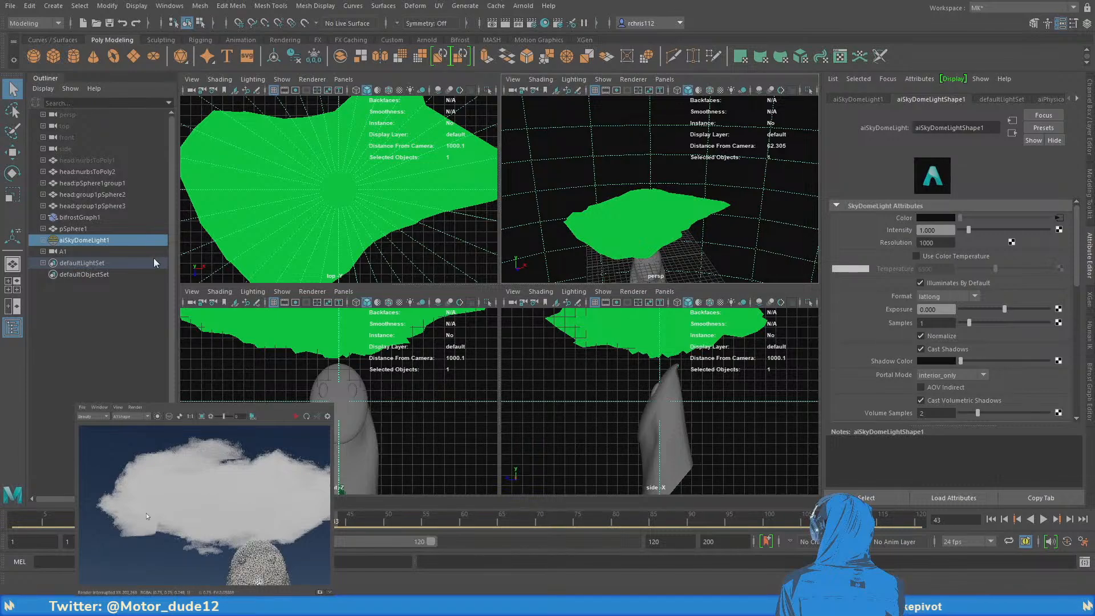
scroll(144, 513, "down", 2)
scroll(142, 528, "up", 2)
scroll(158, 498, "down", 1)
scroll(328, 493, "up", 1)
Soft-select a face on the front-left side of the cloud mesh and lower it slightly
left_click_drag(559, 222, 647, 174, "alt")
left_click(639, 235)
scroll(677, 204, "up", 3)
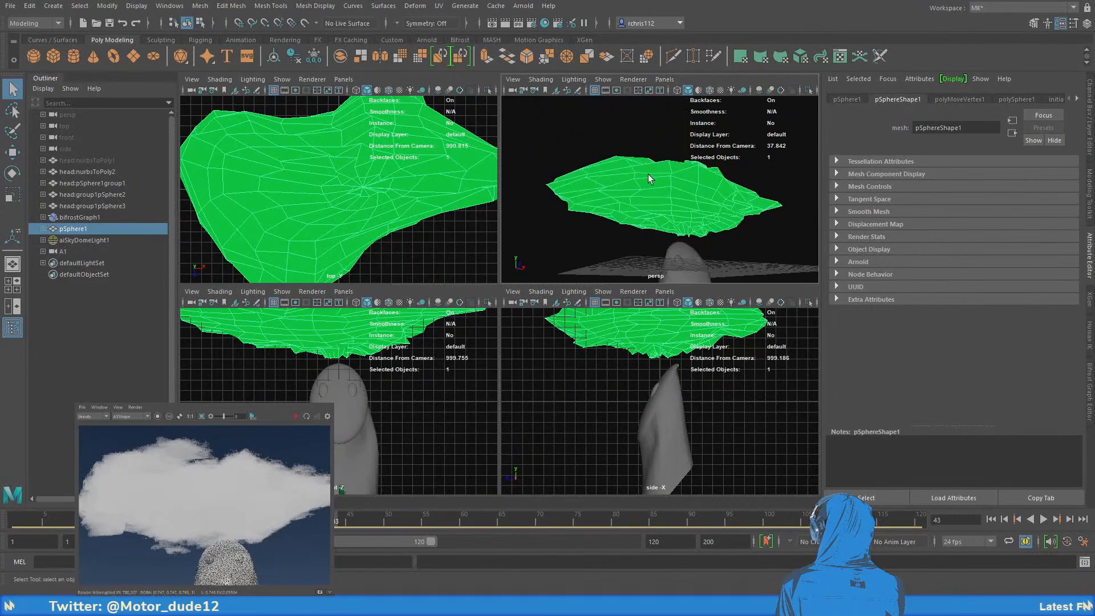
key("F11")
left_click(643, 194)
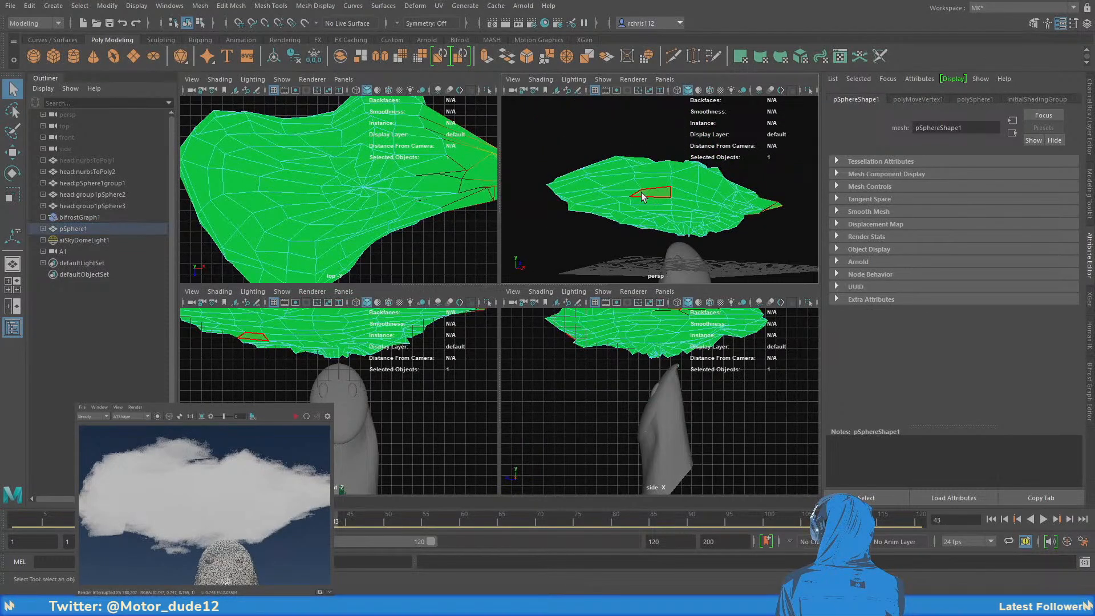
key("b")
key("w")
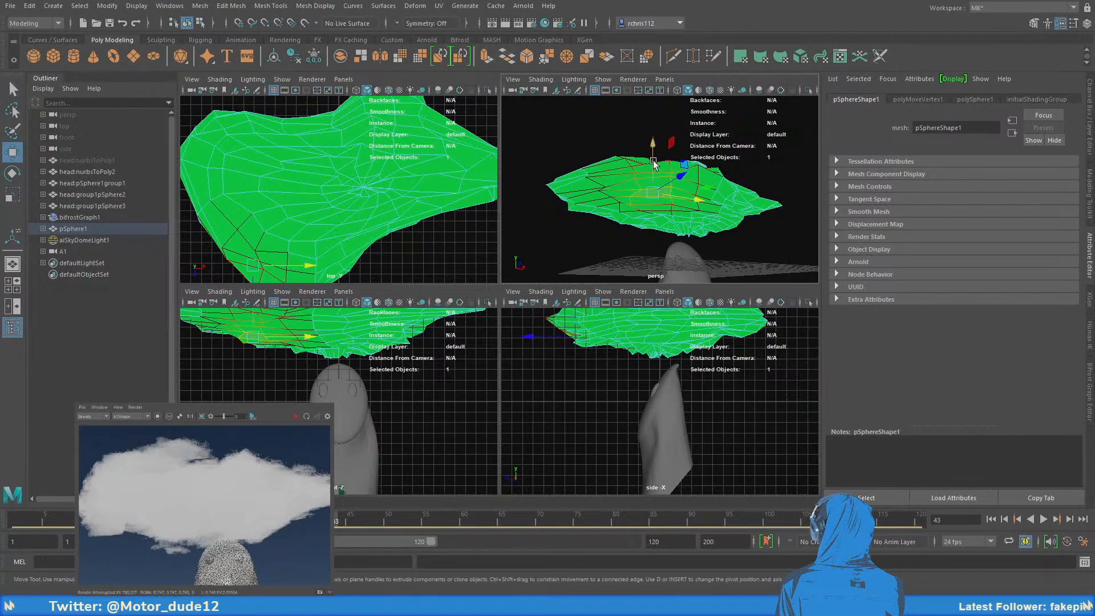
left_click_drag(654, 164, 654, 174)
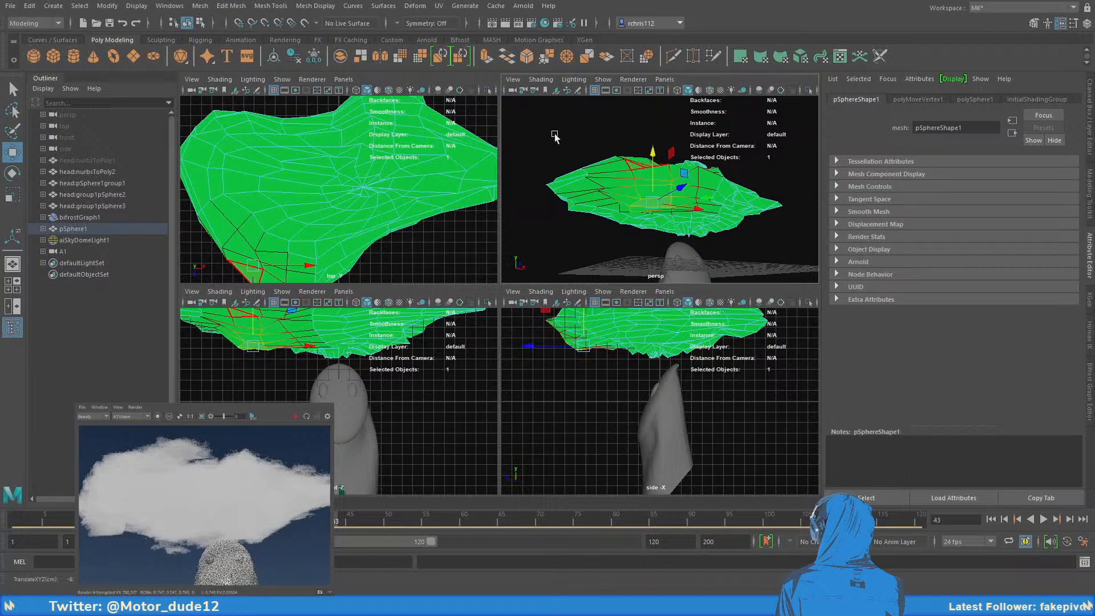
Soft-select a face near the cloud mesh's left edge, nudge it upward, and return the mesh to object mode
left_click_drag(665, 221, 633, 219, "alt")
left_click(666, 216)
mouse_move(662, 174)
left_mouse_down()
mouse_move(662, 191)
mouse_move(660, 162)
left_mouse_up()
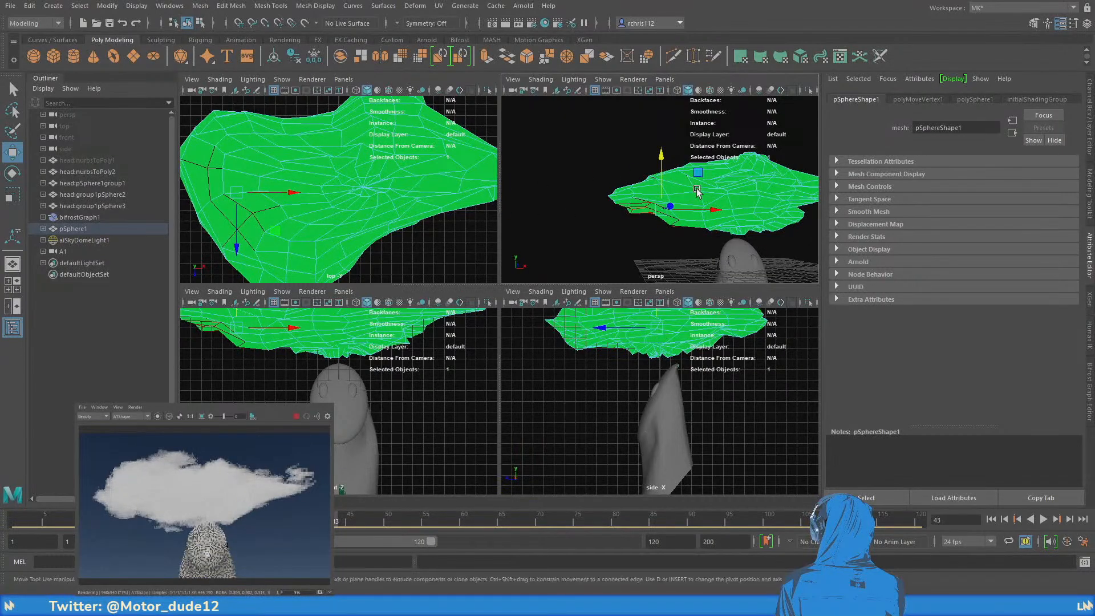
middle_click_drag(720, 190, 601, 189, "alt")
left_click_drag(601, 189, 686, 223, "alt")
right_click_drag(707, 207, 644, 208, "alt")
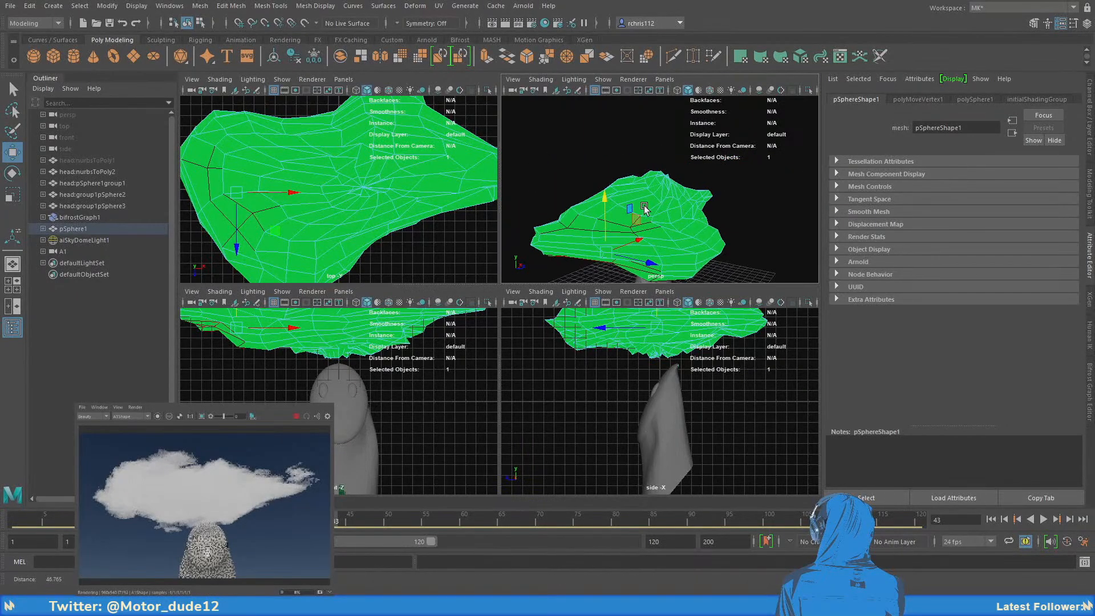
left_click_drag(644, 208, 651, 222, "alt")
left_click(650, 196)
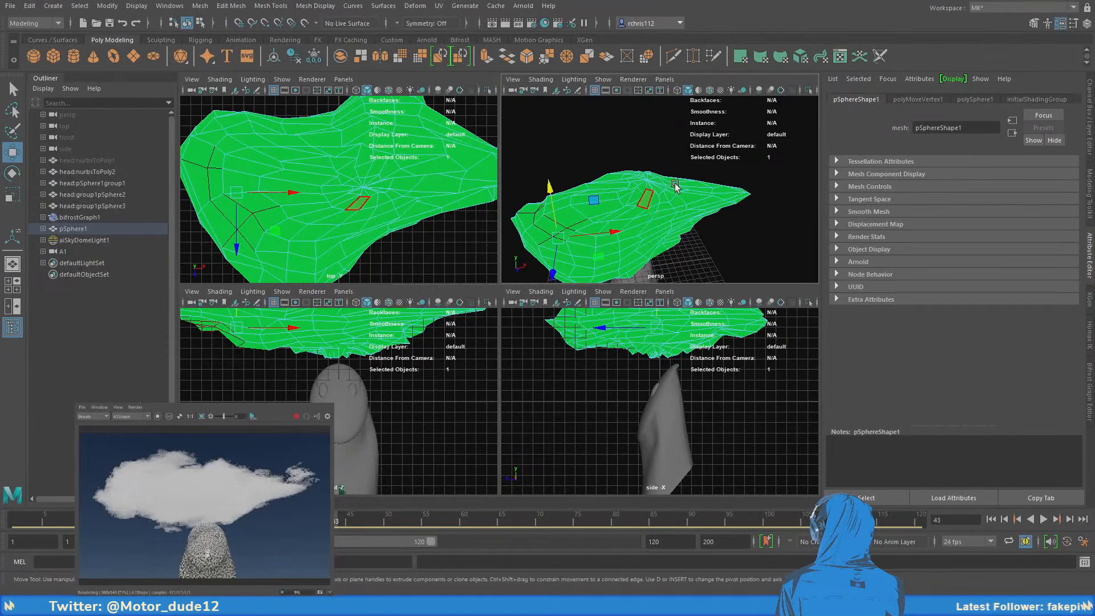
key("F8")
key("q")
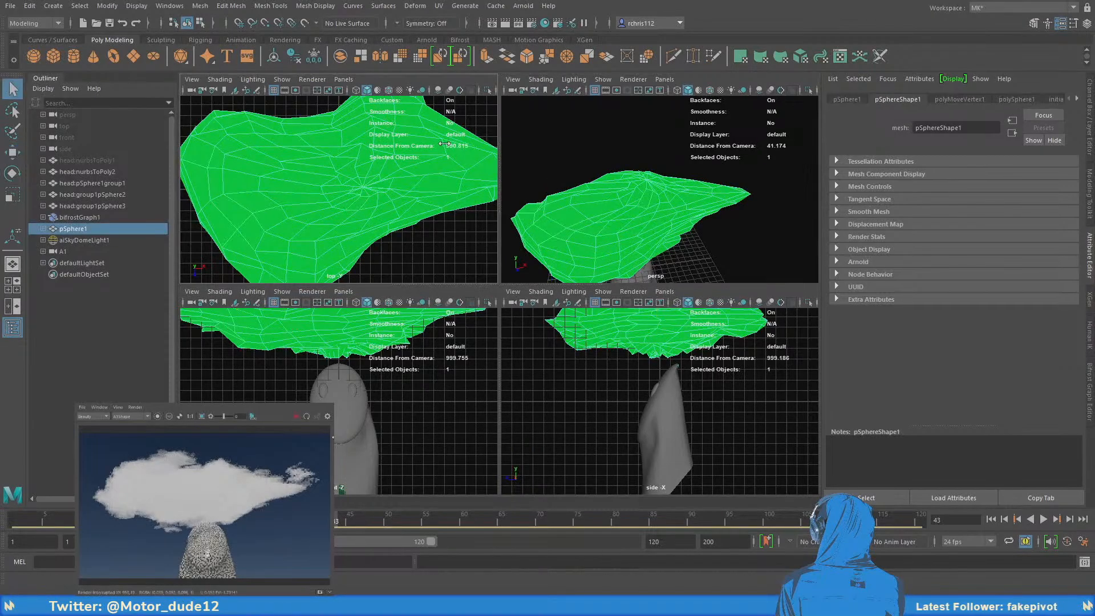
Examine the underside and edges of the reshaped cloud up close in the render and from other angles
left_click_drag(658, 187, 613, 196, "alt")
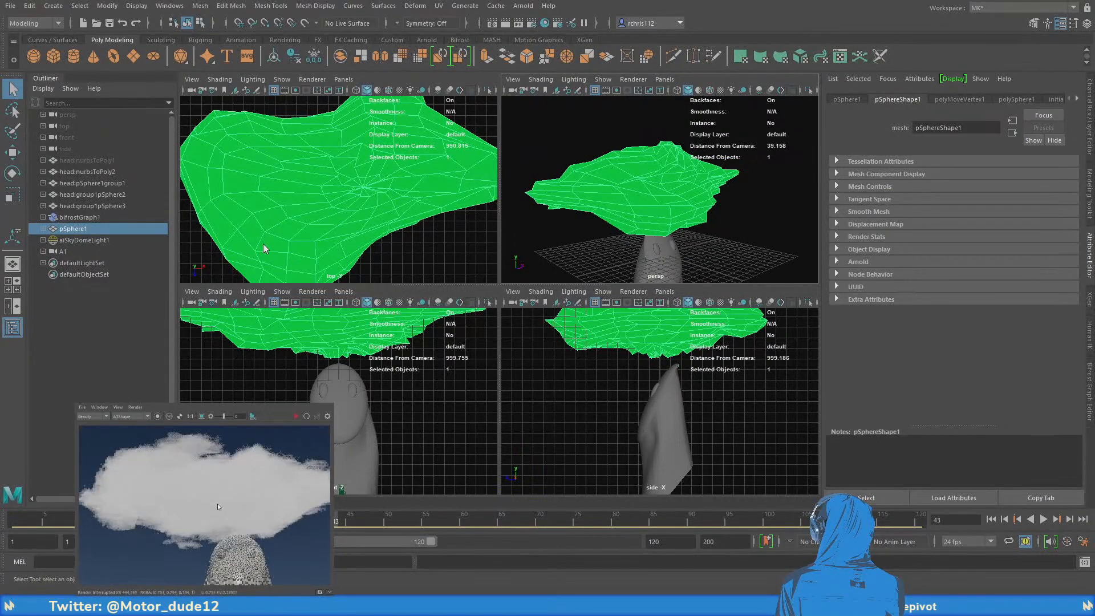
scroll(217, 507, "down", 1)
scroll(166, 513, "up", 3)
middle_click_drag(162, 516, 191, 502)
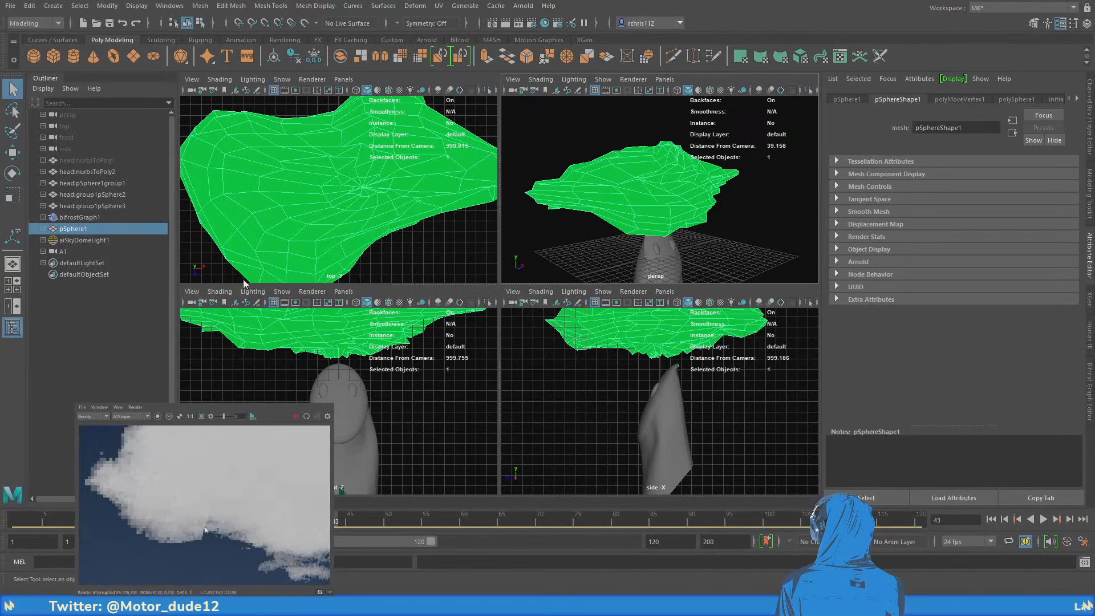
scroll(167, 520, "down", 4)
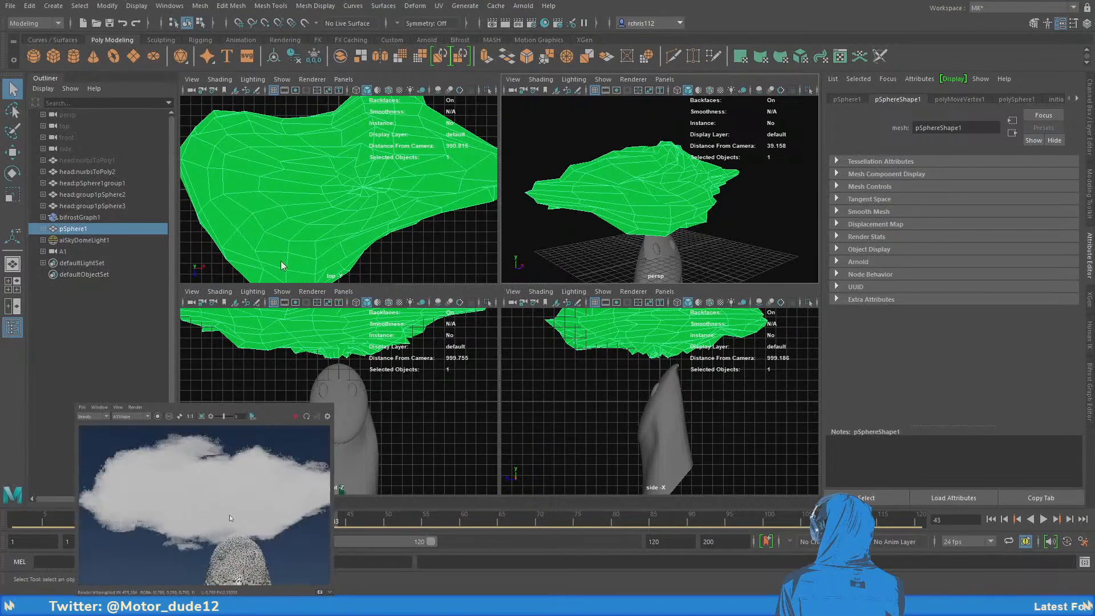
mouse_move(230, 515)
middle_mouse_down()
mouse_move(176, 515)
mouse_move(212, 511)
middle_mouse_up()
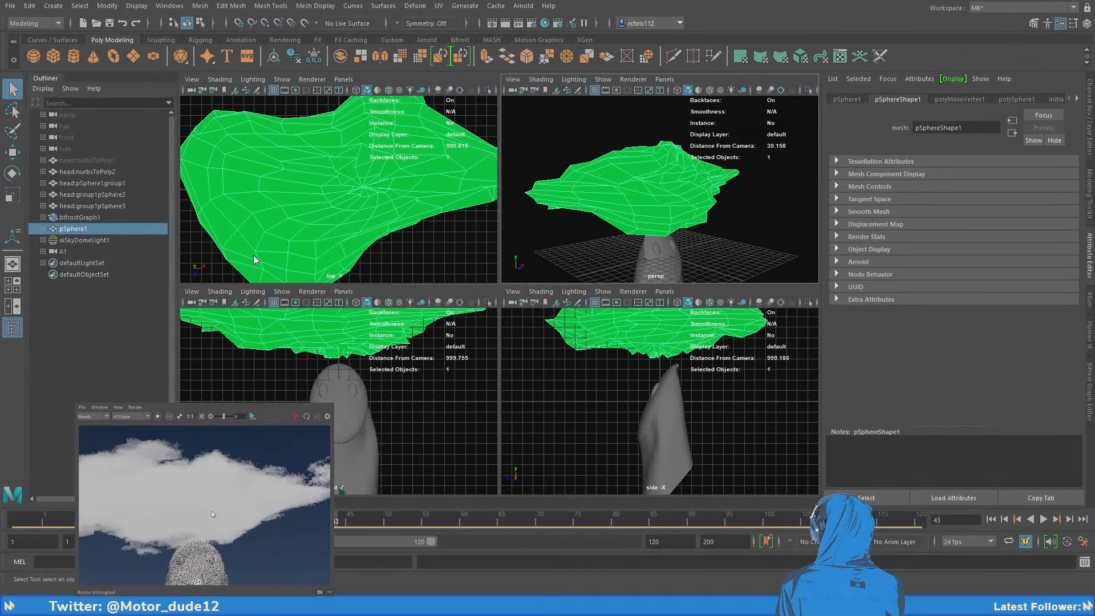
scroll(212, 511, "down", 2)
scroll(204, 511, "up", 1)
left_click_drag(667, 174, 631, 166, "alt")
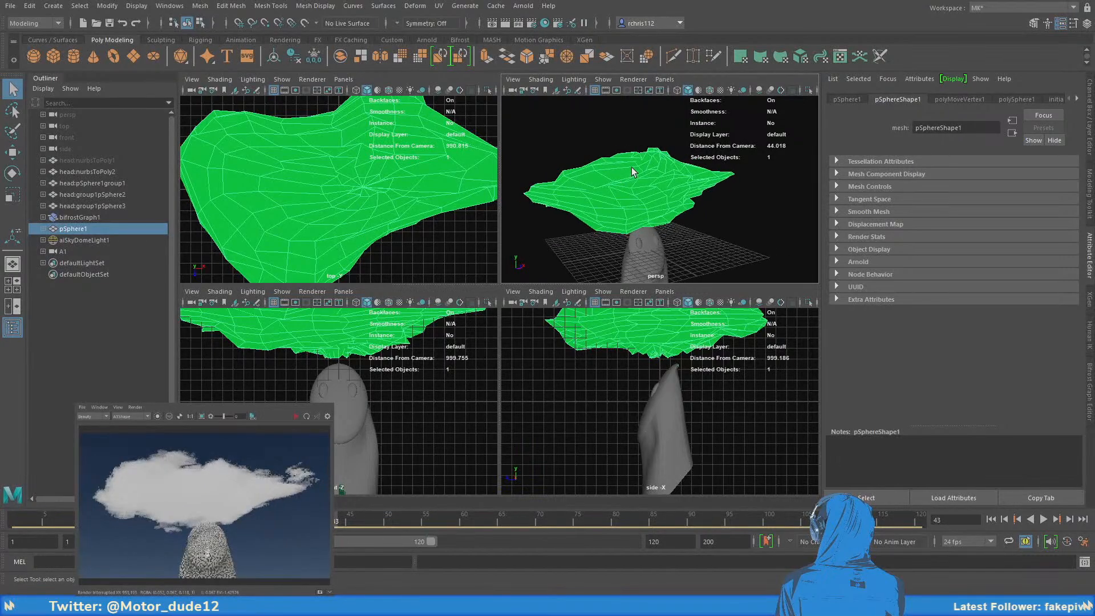
middle_click_drag(631, 166, 642, 198, "alt")
In the sky dome light's physical sky, set the turbidity to 1.000 and raise the ground albedo to white
left_click(83, 240)
left_click(295, 417)
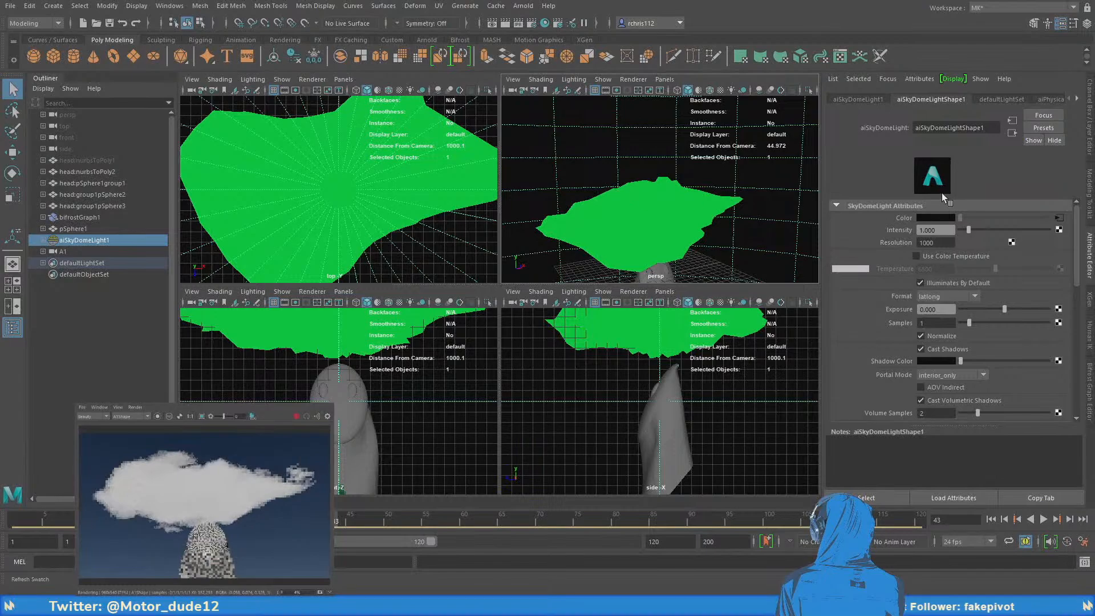
left_click(1058, 217)
left_click(979, 217)
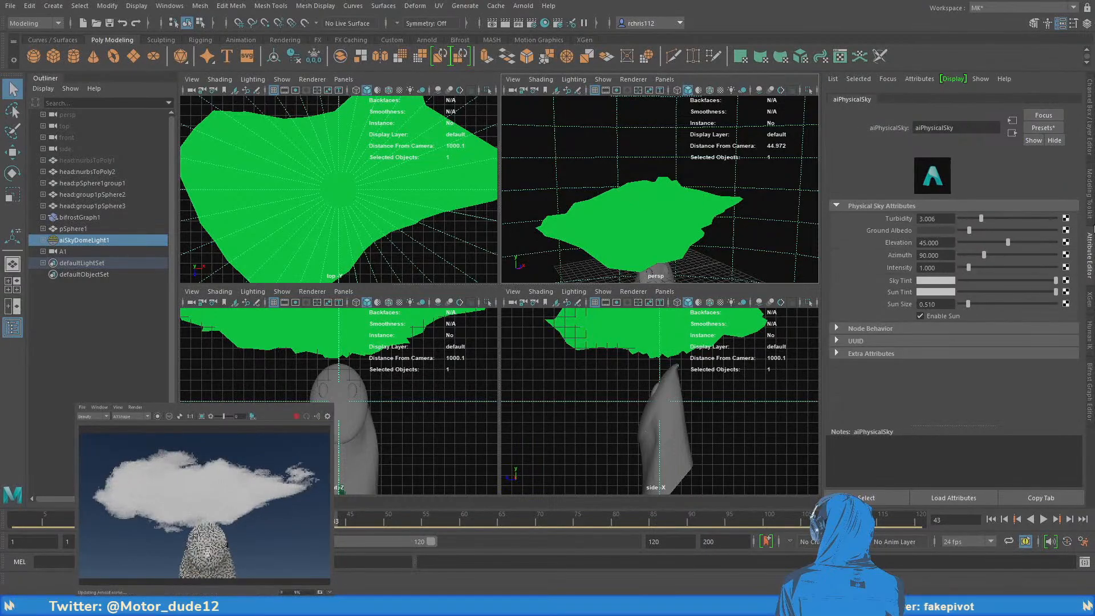
left_click_drag(1093, 229, 872, 211)
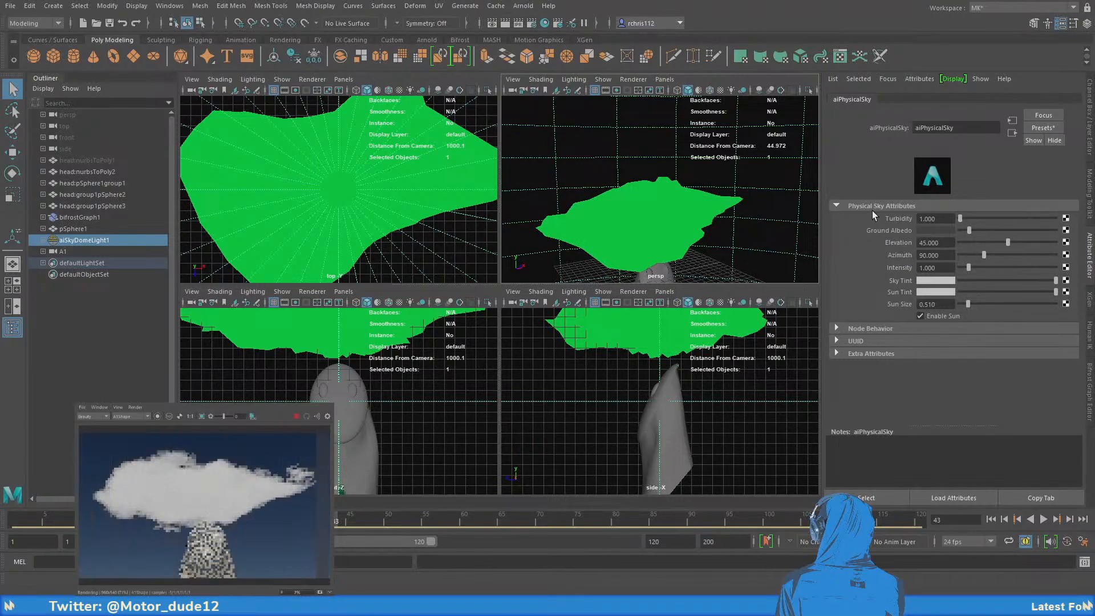
left_click_drag(969, 230, 1004, 230)
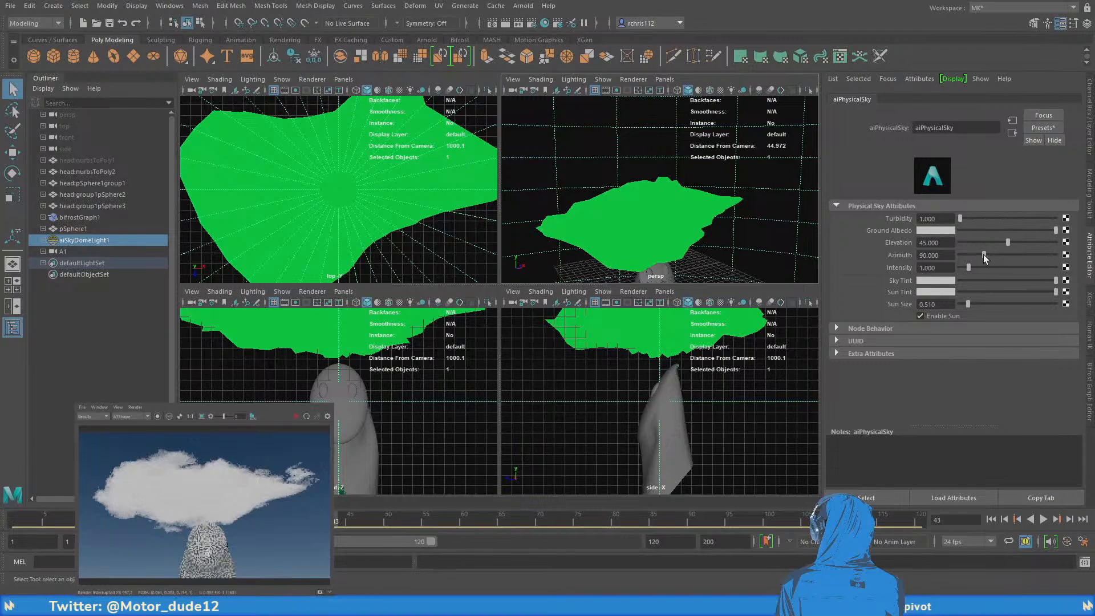
Restart the interactive render and try different sun directions, leaving the physical sky's azimuth at 65.060
left_click(295, 417)
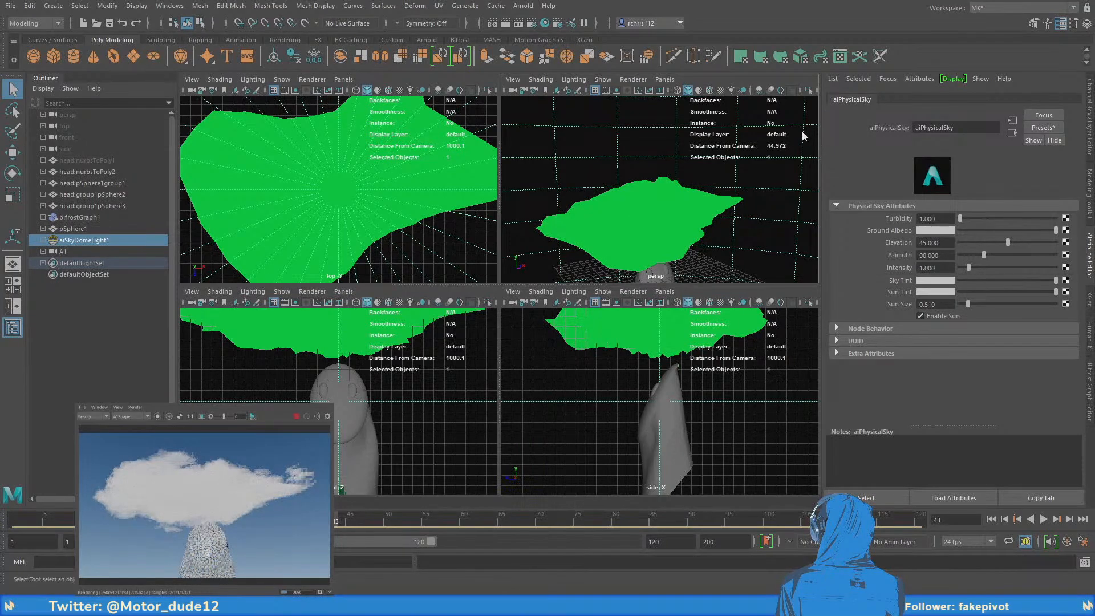
left_click_drag(983, 255, 1013, 255)
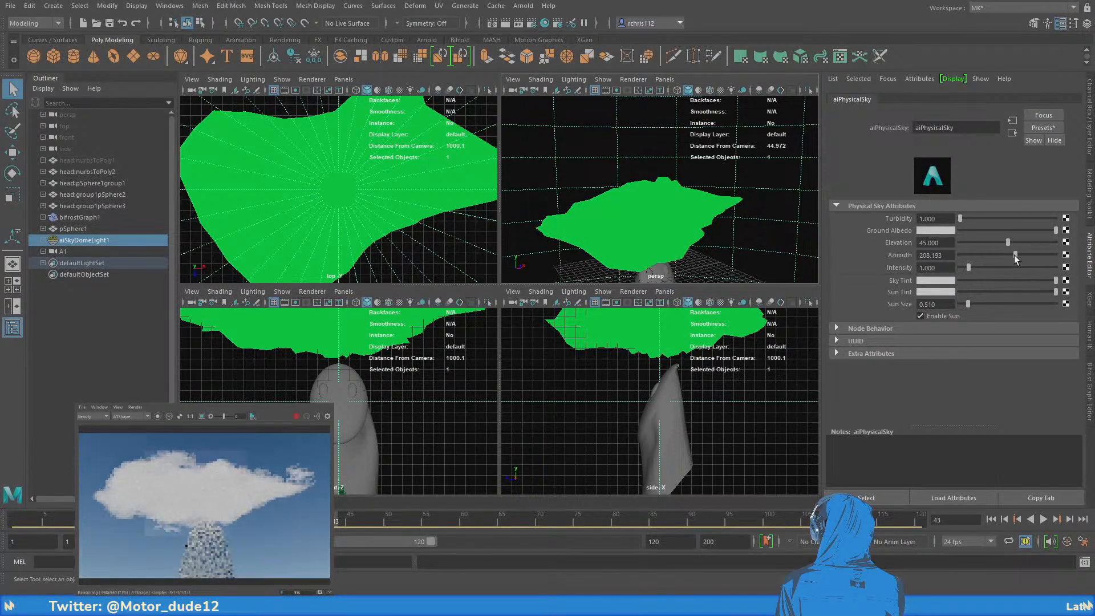
left_click_drag(1014, 255, 1041, 255)
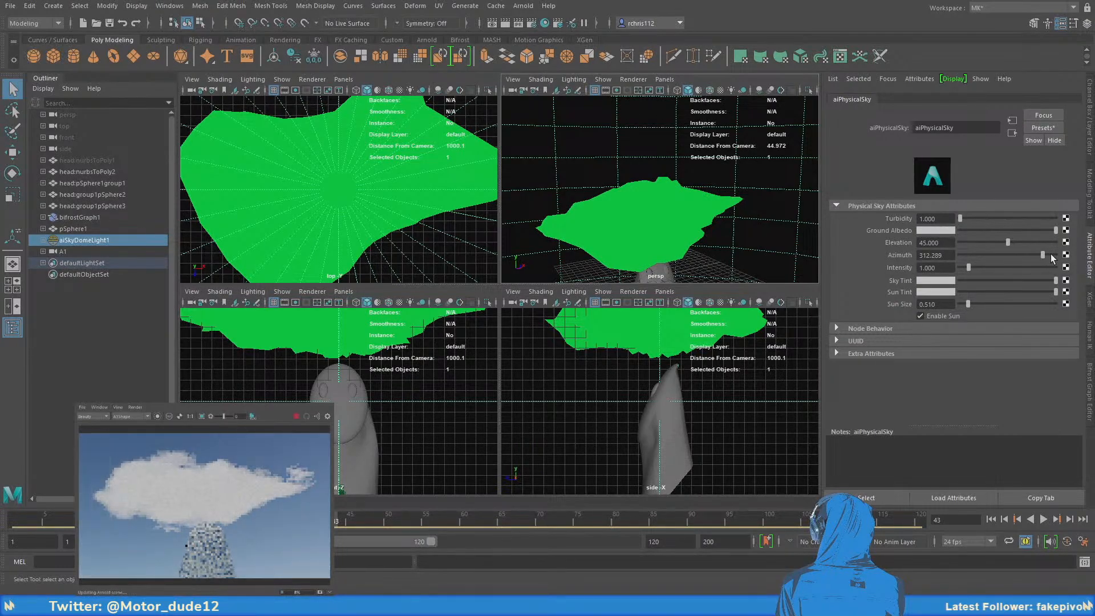
left_click_drag(1050, 254, 976, 254)
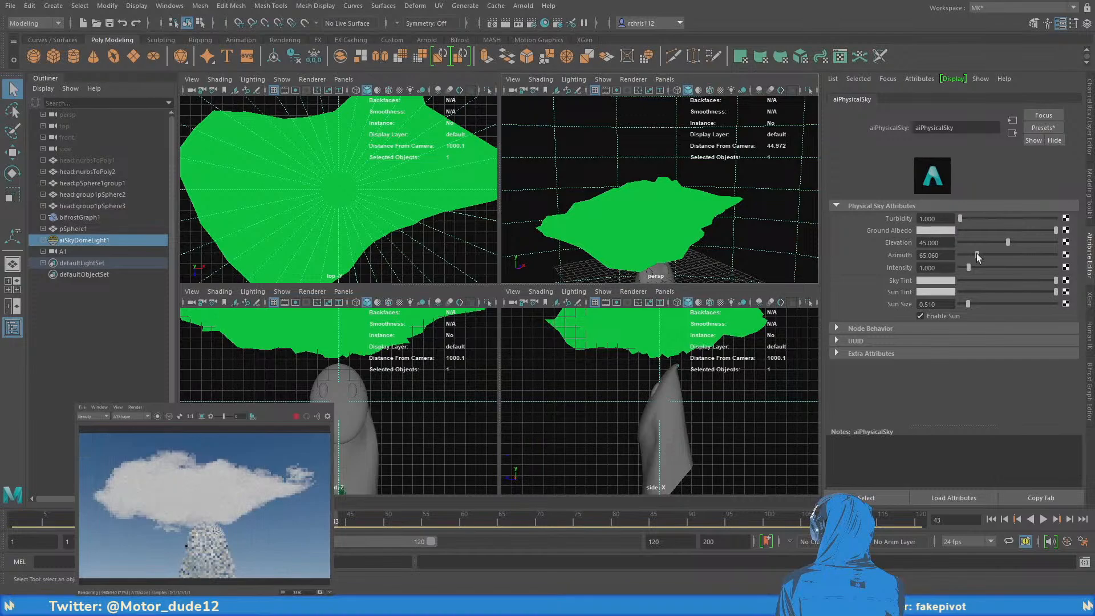
Limit the render to a crop region over the figure's upper body and shift it up to cover the eyes
left_click(202, 415)
left_click_drag(187, 532, 247, 570)
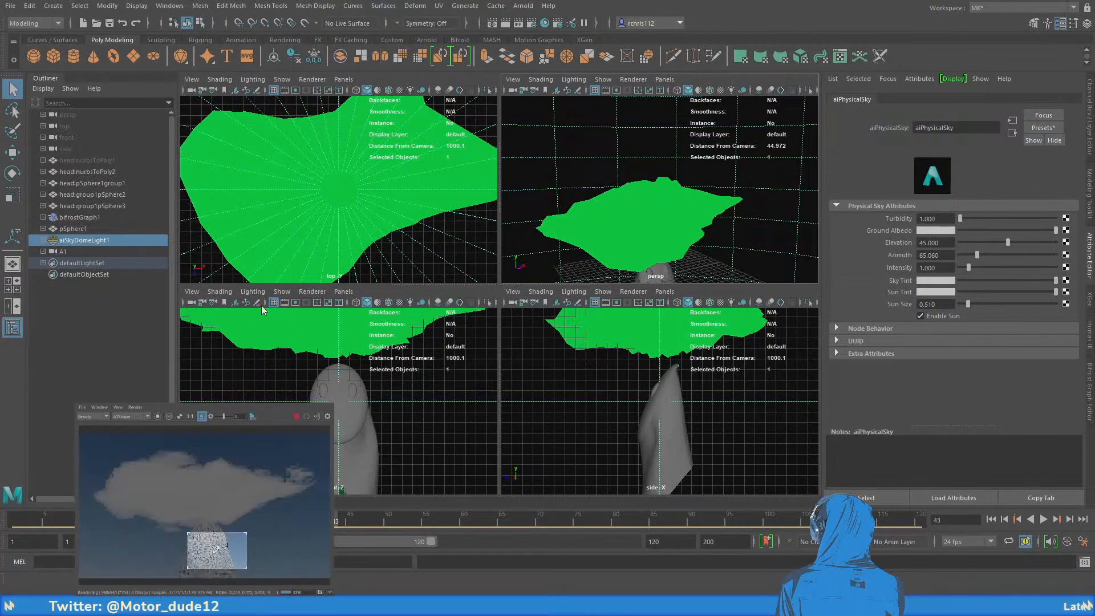
scroll(216, 545, "up", 3)
scroll(223, 510, "down", 1)
scroll(223, 511, "down", 1)
scroll(223, 513, "up", 2)
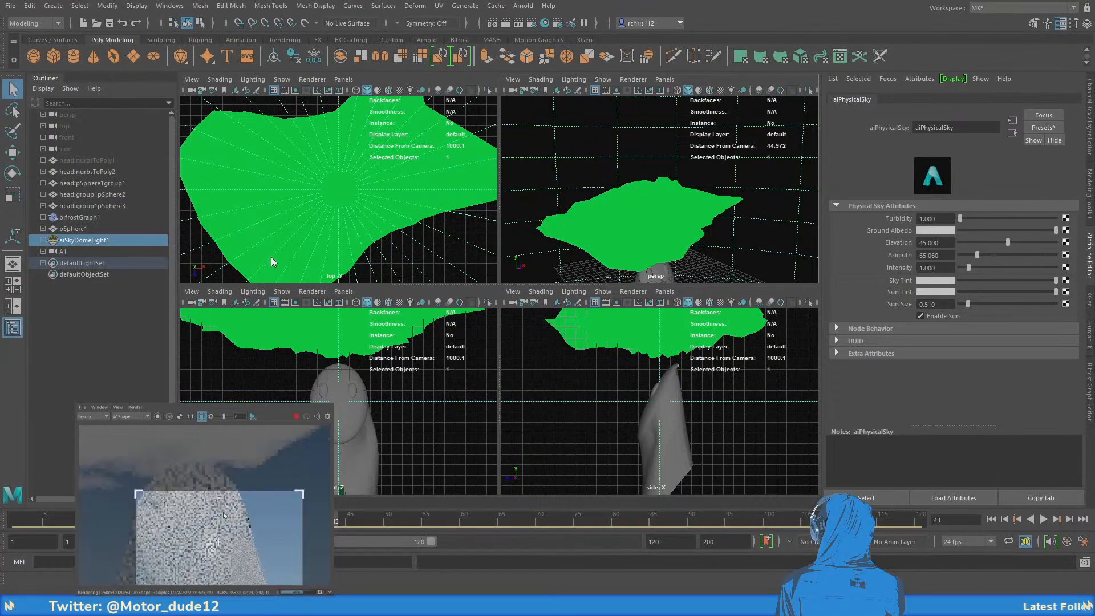
scroll(223, 513, "down", 1)
middle_click_drag(631, 228, 629, 171, "alt")
left_click_drag(629, 171, 635, 151, "alt")
right_click_drag(635, 151, 690, 228, "alt")
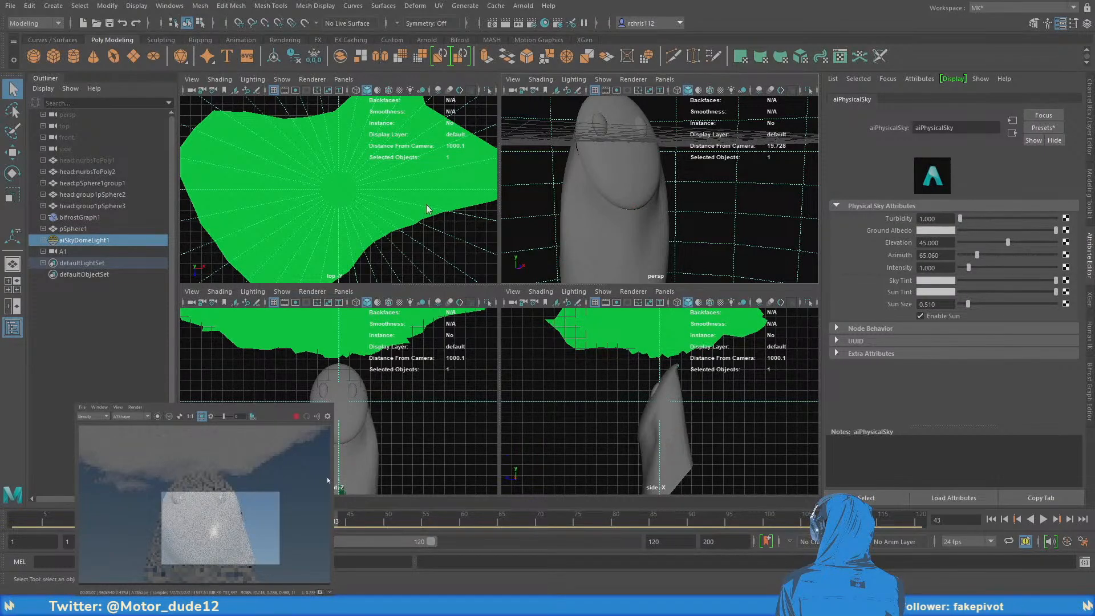
left_click_drag(218, 526, 211, 520)
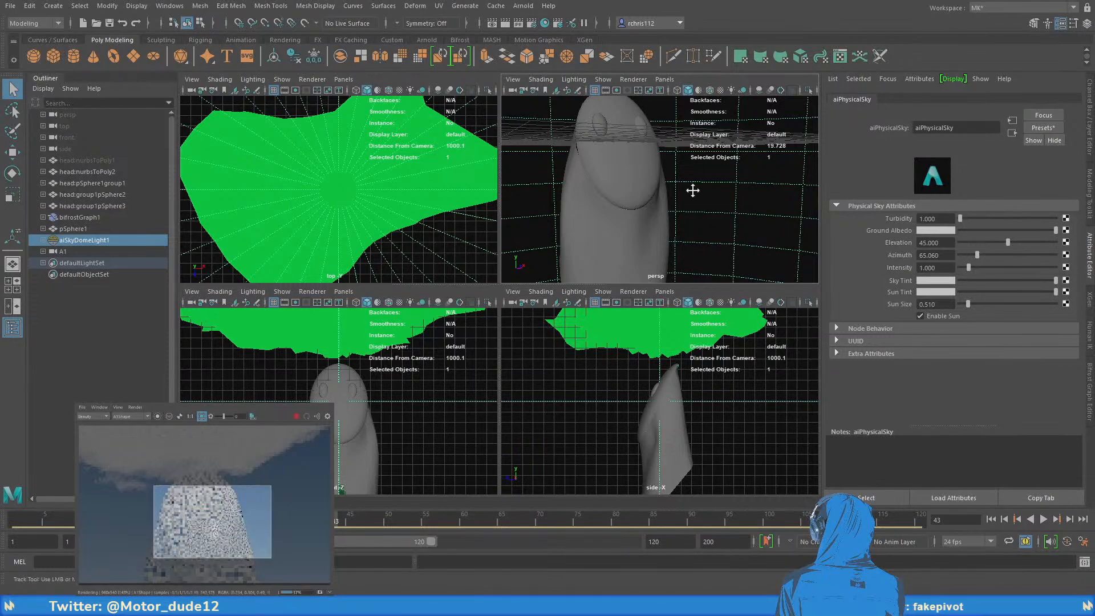
Select both eye spheres on the head and assign them a new aiStandardSurface material
middle_click_drag(691, 189, 686, 285, "alt")
left_click(593, 221)
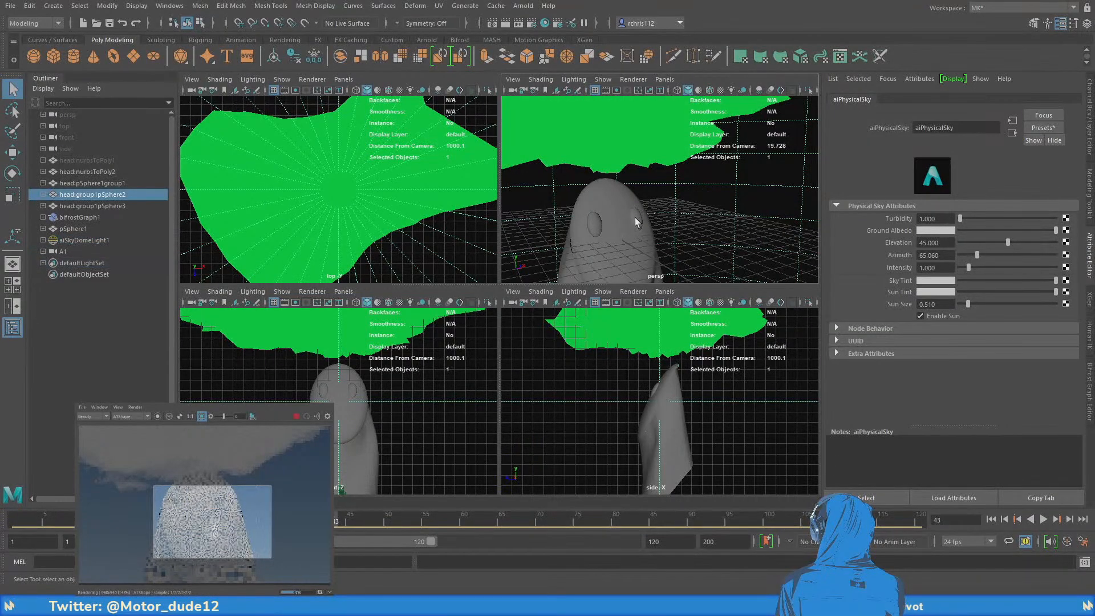
left_click(635, 217)
left_click(597, 226, "shift")
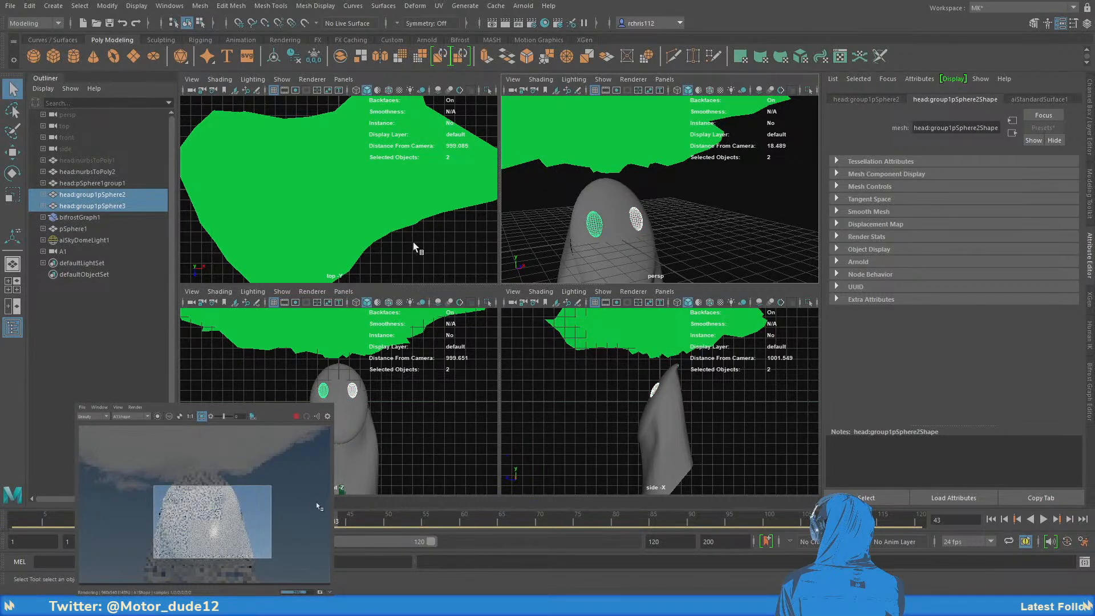
left_click(487, 397)
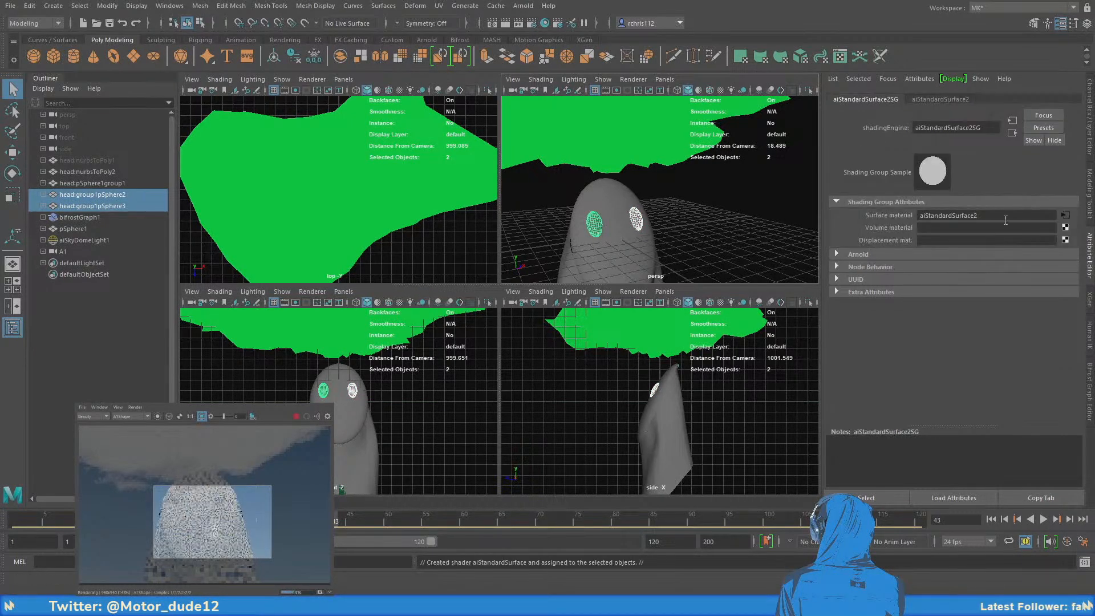
Open the eyes' new surface material and rename it Eyes
left_click(1065, 216)
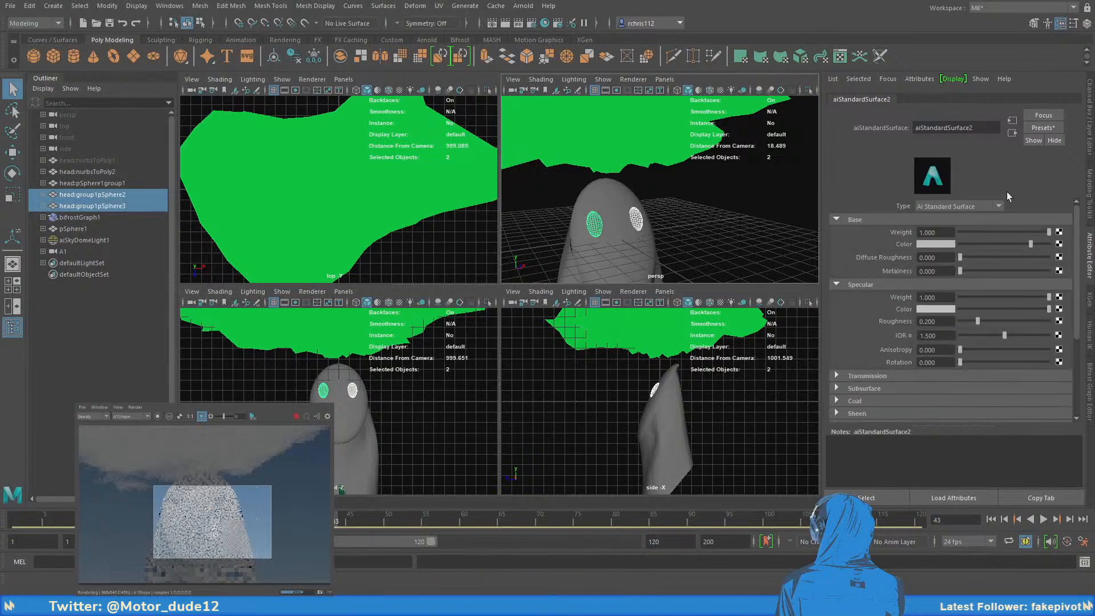
double_click(981, 128)
type("Eyes")
key("Return")
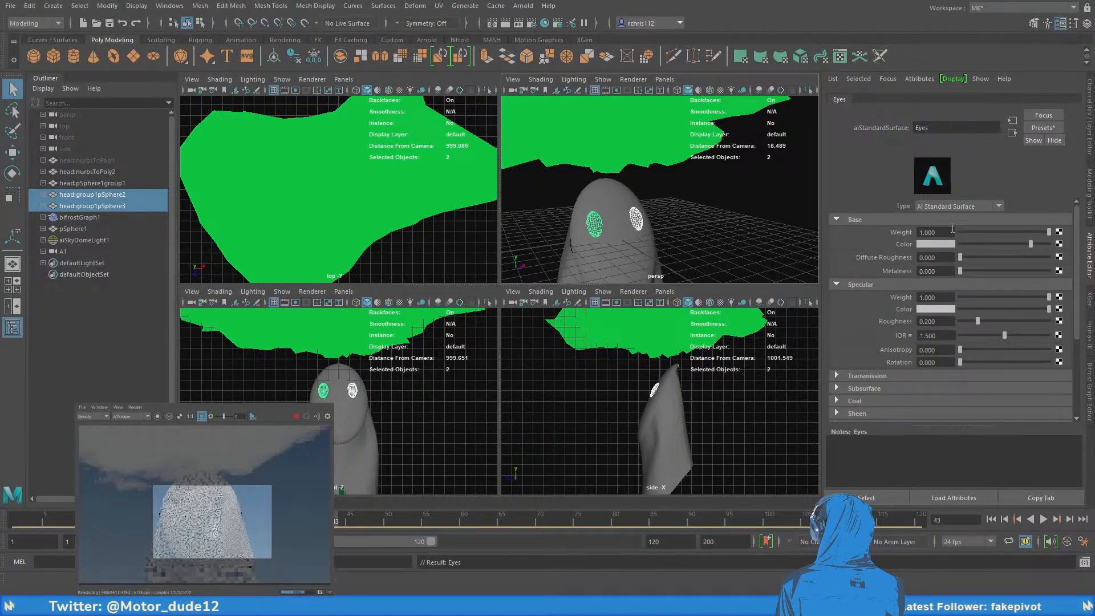
Darken the Eyes material's base color to near black and set its specular roughness to 0.708
left_click(967, 244)
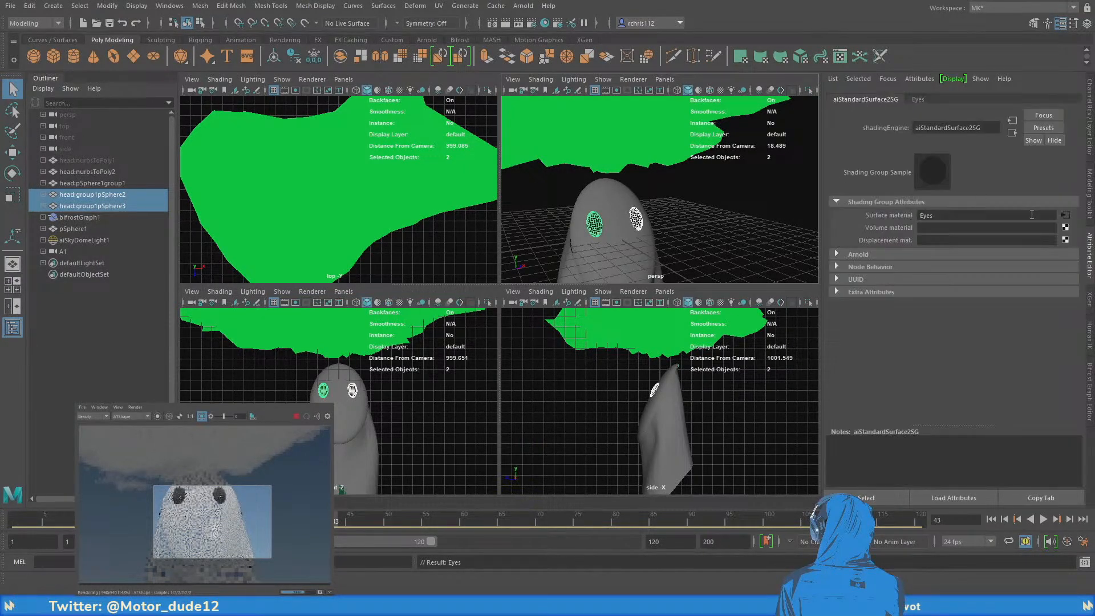
left_click(1065, 215)
scroll(937, 276, "down", 2)
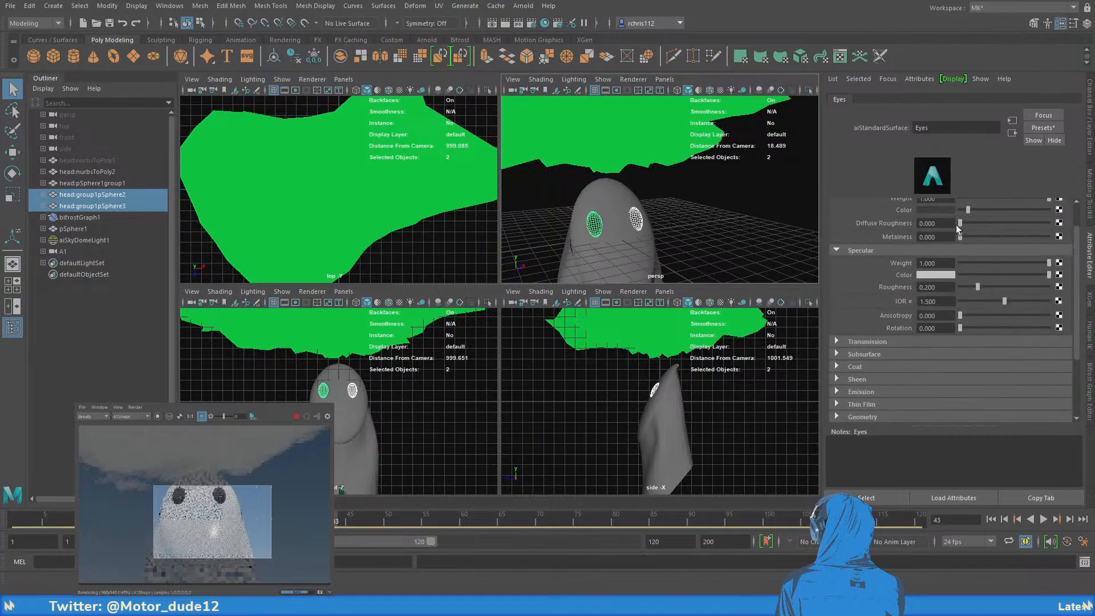
left_click_drag(967, 209, 963, 209)
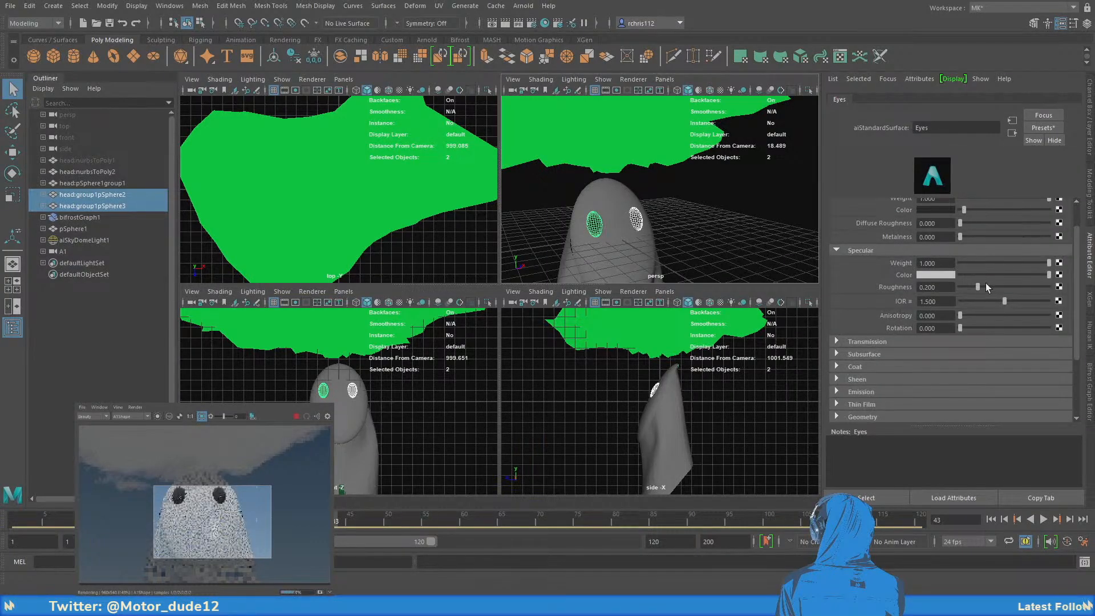
left_click_drag(985, 282, 1021, 282)
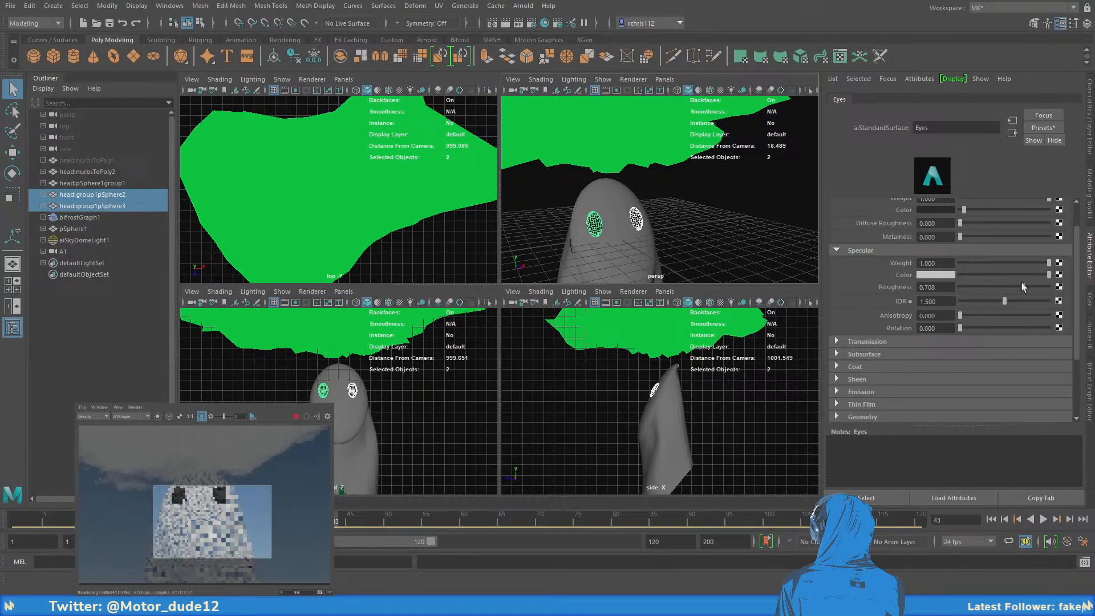
Open the face mesh's surface material and set its specular roughness to 0.604
left_click(613, 241)
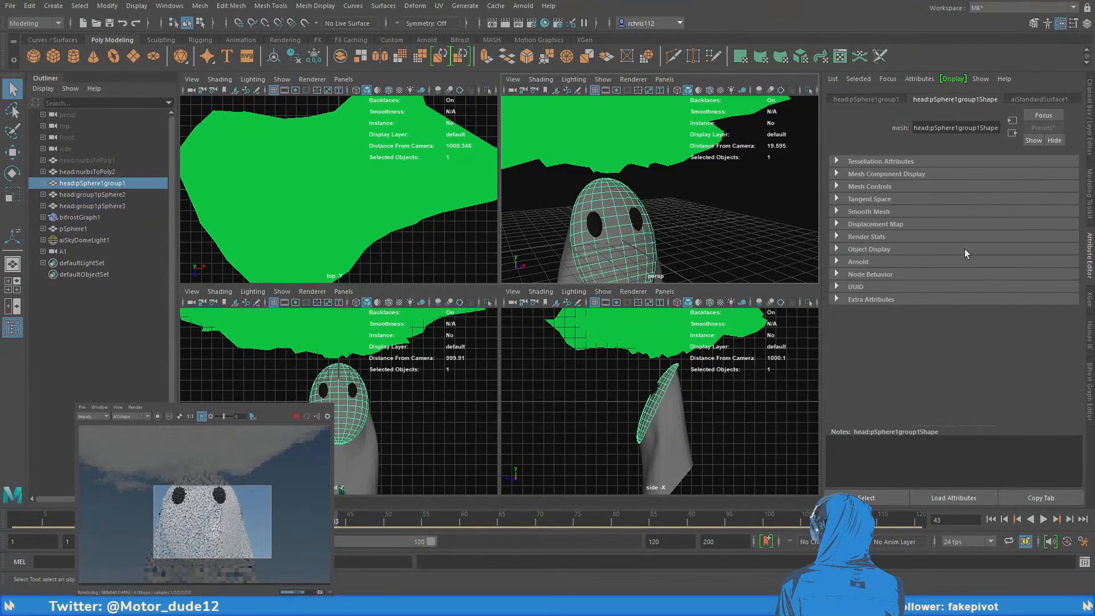
left_click(1055, 100)
scroll(1015, 320, "up", 2)
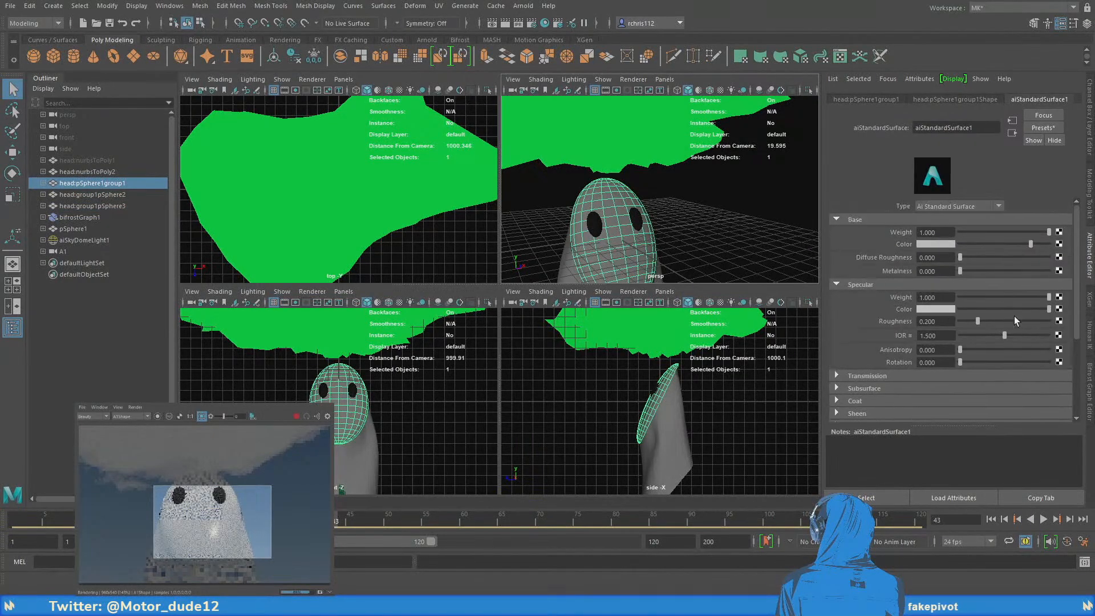
left_click(1013, 321)
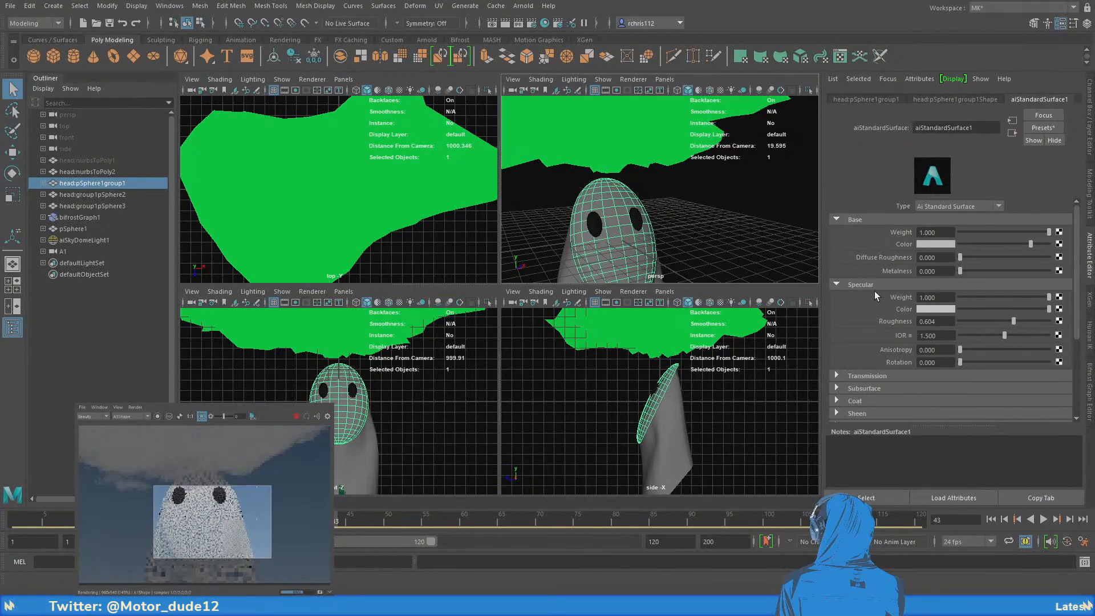
Set the face material's sheen weight to 0.630
scroll(871, 296, "down", 4)
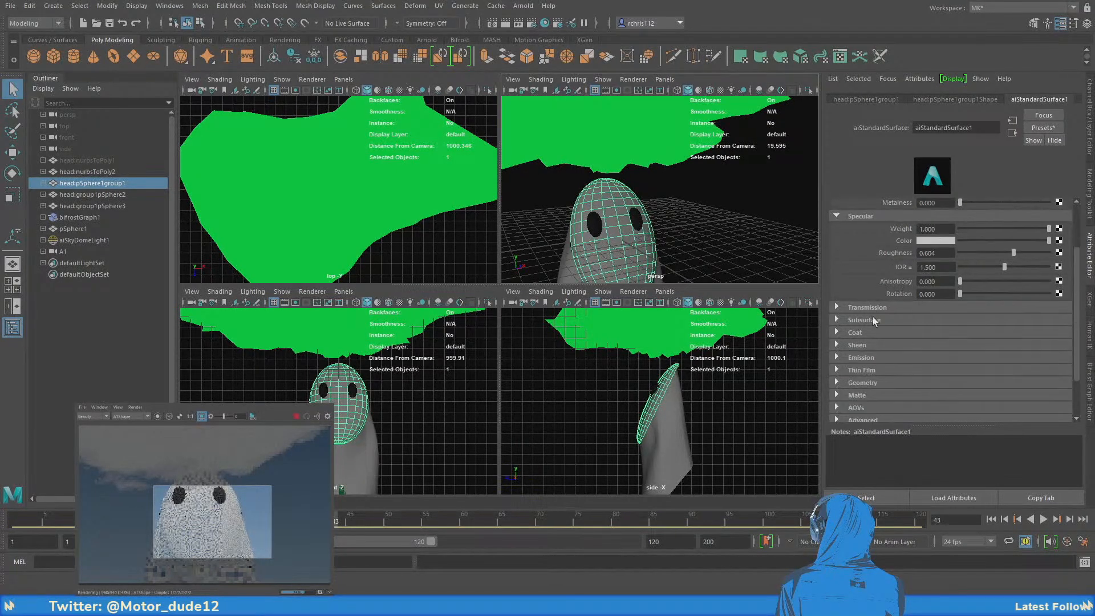
left_click(851, 345)
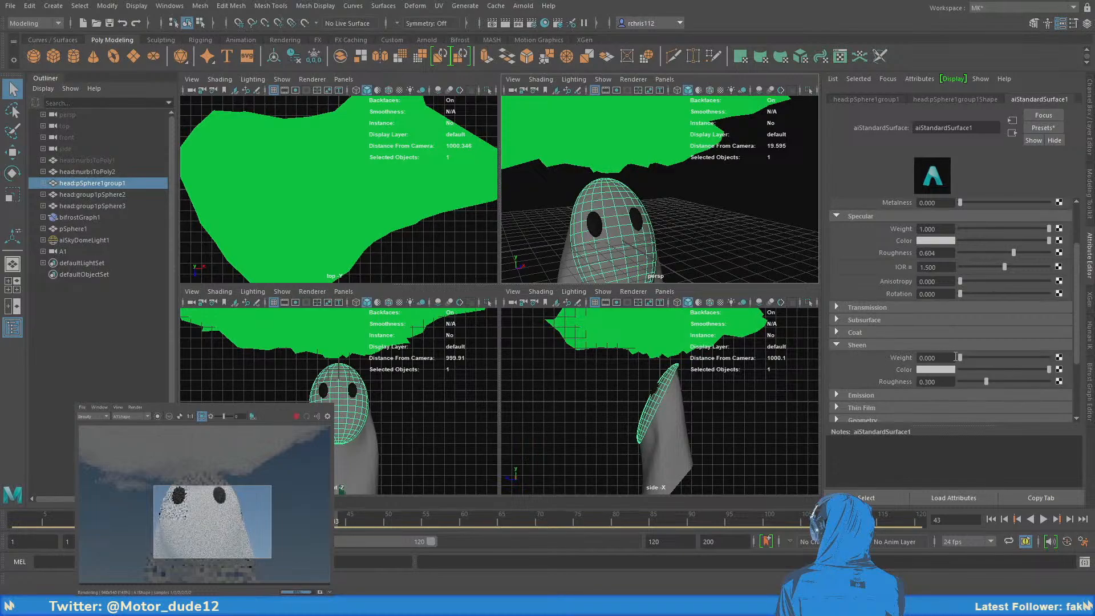
left_click_drag(960, 357, 1015, 358)
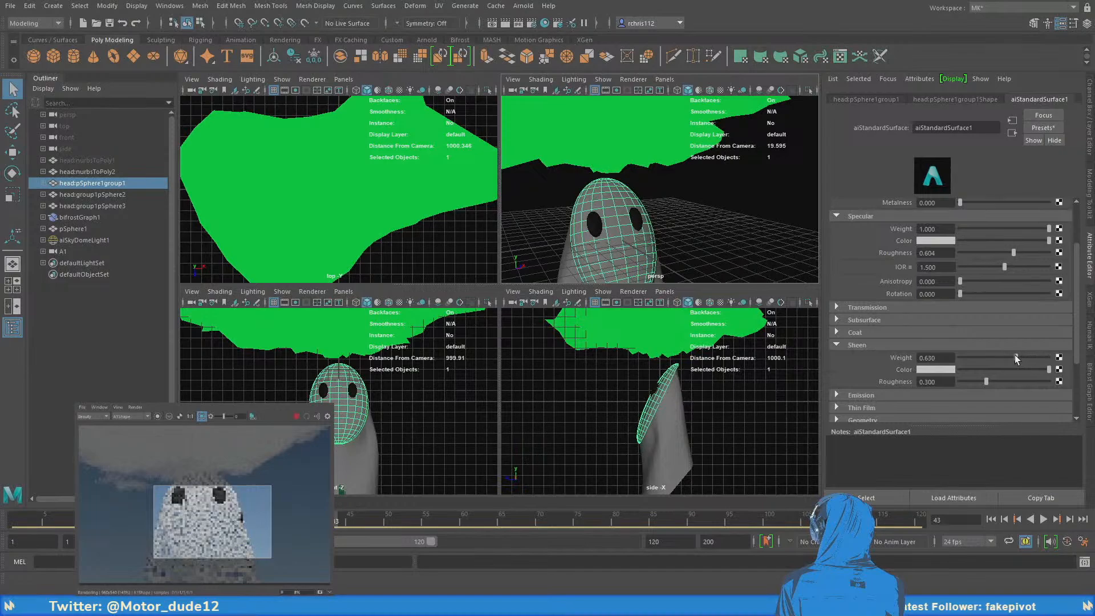
Extend the render crop region downward to cover more of the figure's body
scroll(227, 508, "down", 2)
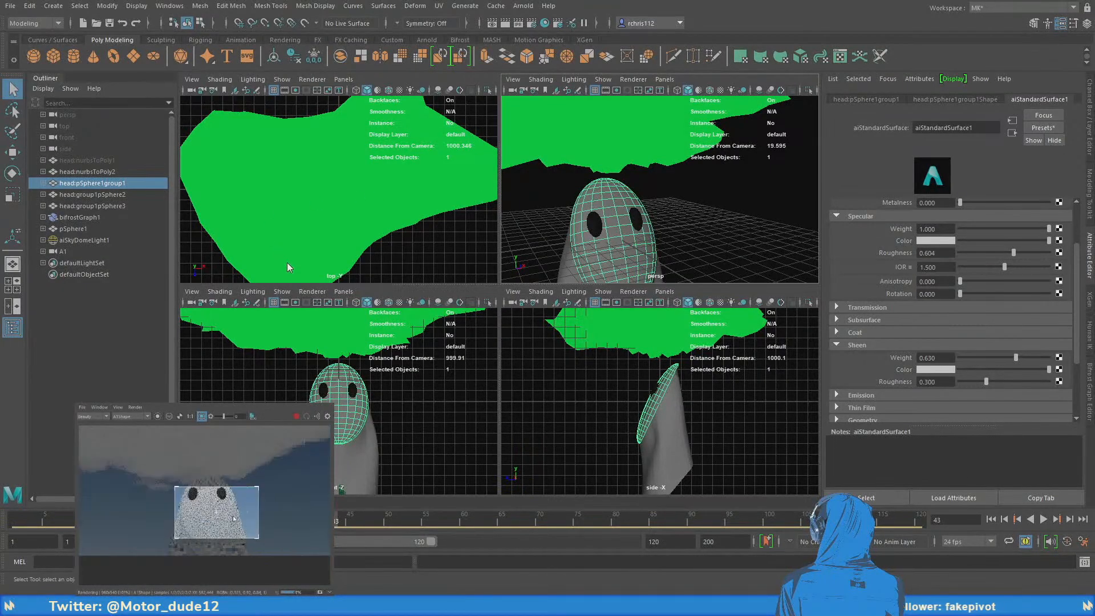
left_click_drag(258, 537, 255, 561)
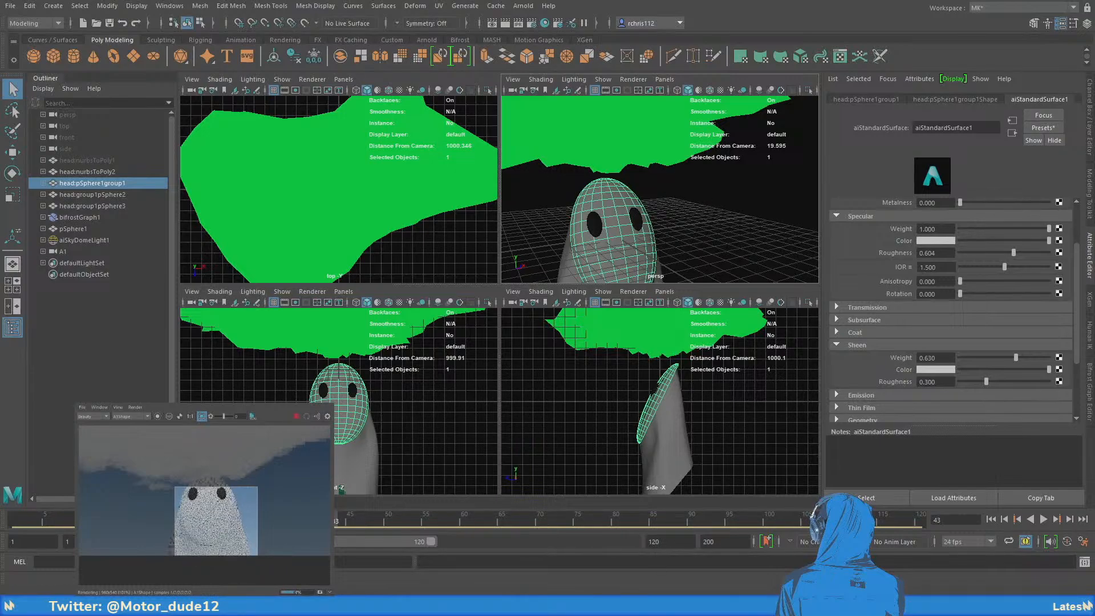
scroll(233, 521, "down", 3)
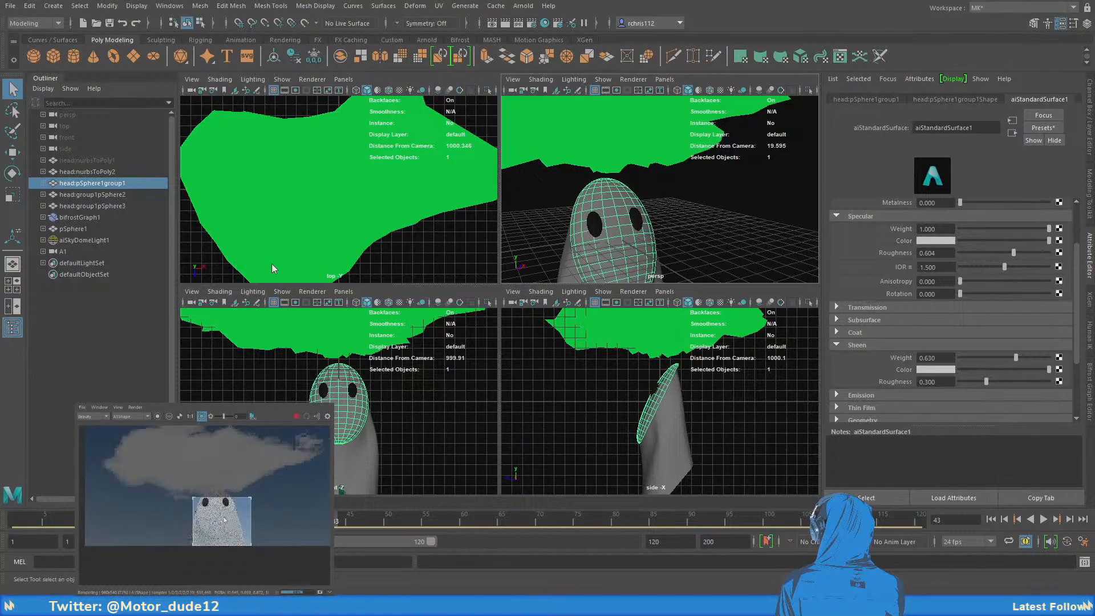
Turn off the render crop region and fit the whole frame in the render preview
left_click(191, 416)
scroll(220, 518, "up", 2)
scroll(220, 518, "down", 2)
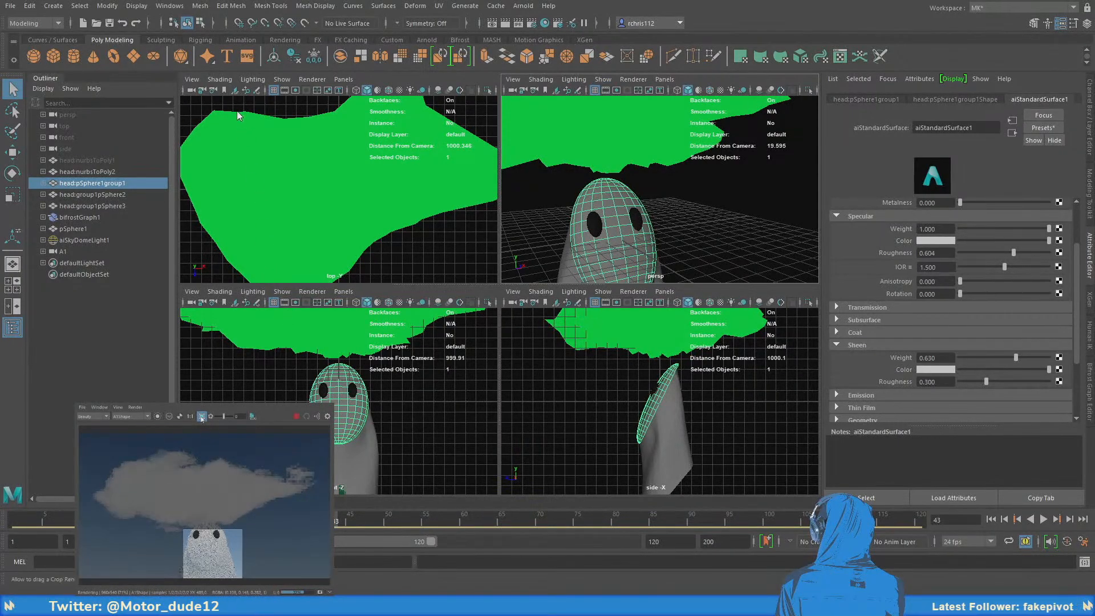
left_click(201, 416)
scroll(229, 505, "up", 2)
scroll(590, 206, "down", 5)
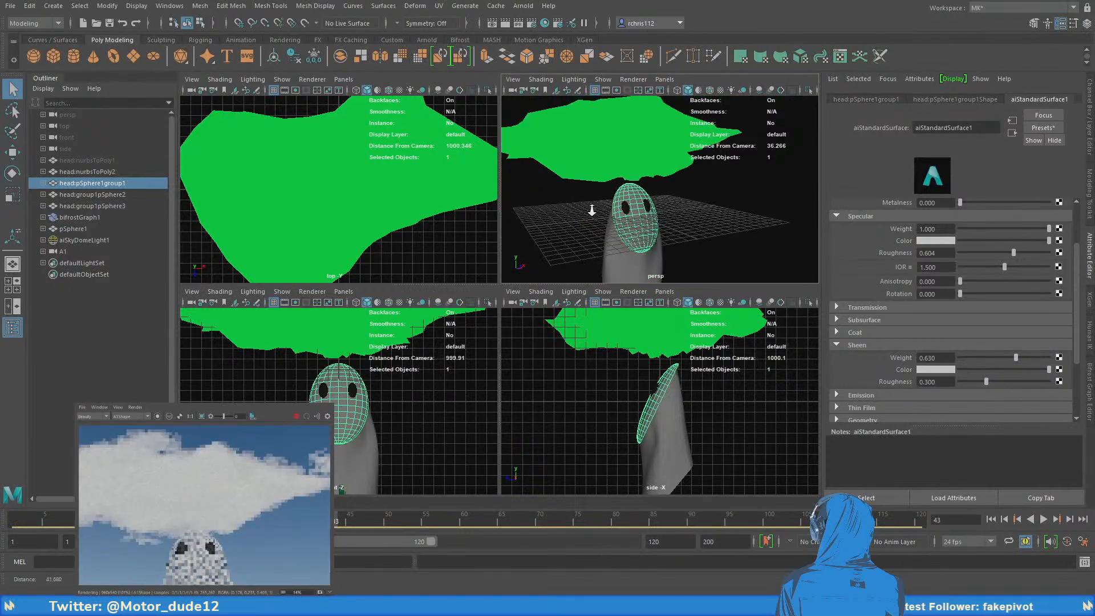
Open the physical sky that drives the sky dome light's color and raise its intensity to 1.889
left_click(757, 180)
scroll(169, 497, "down", 1)
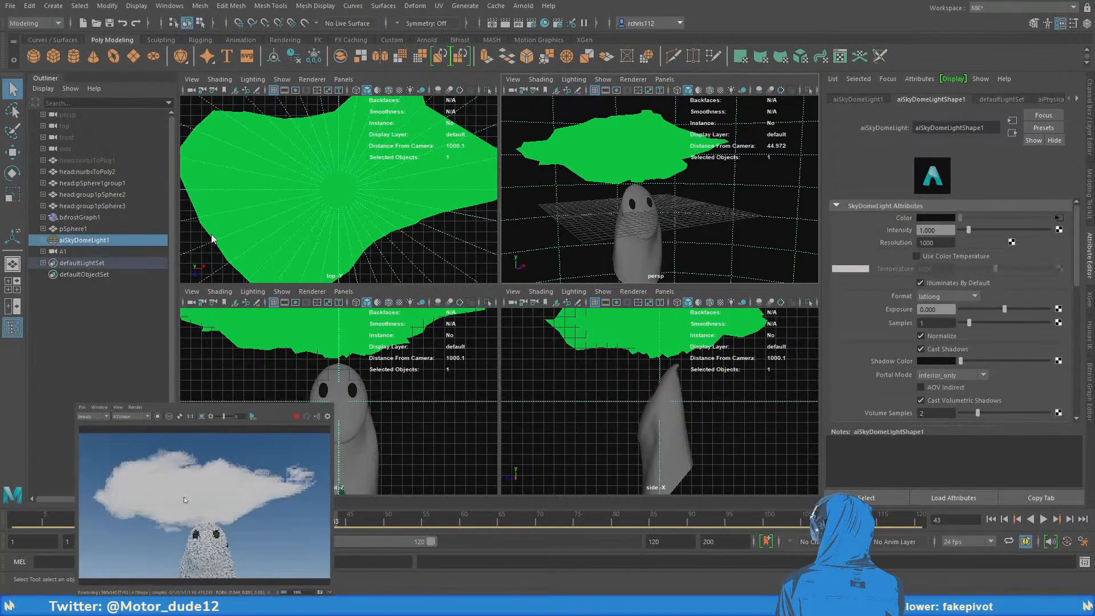
left_click(296, 416)
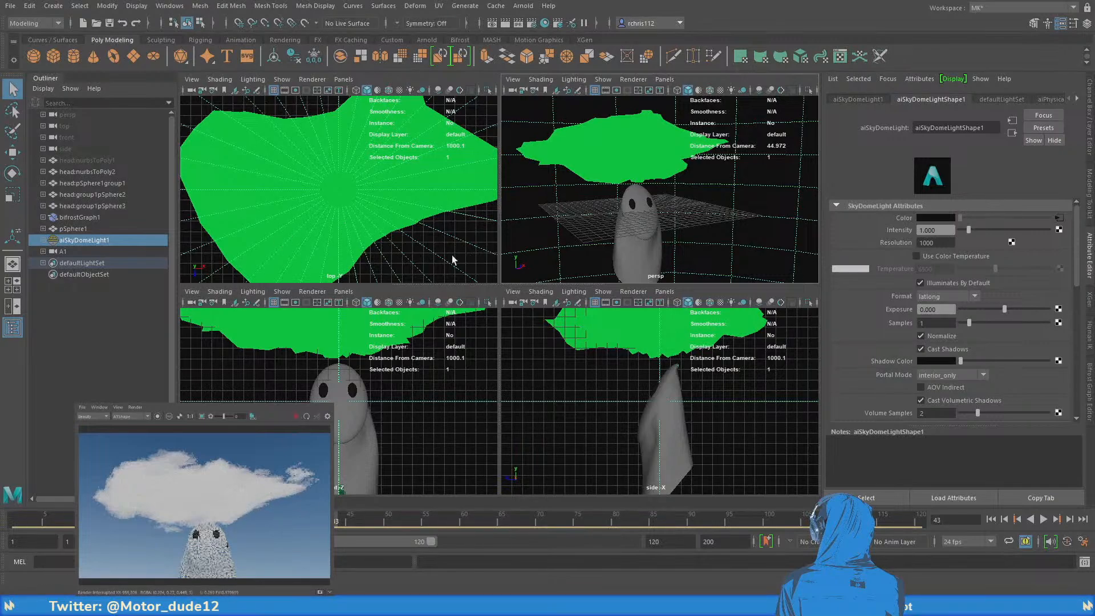
left_click(1057, 219)
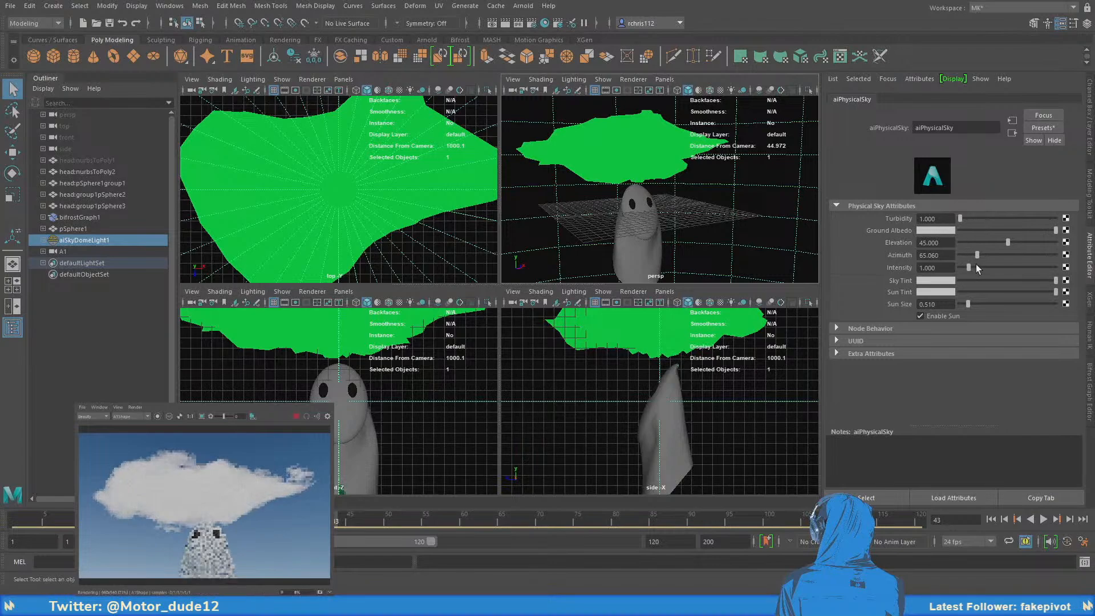
left_click_drag(976, 264, 973, 267)
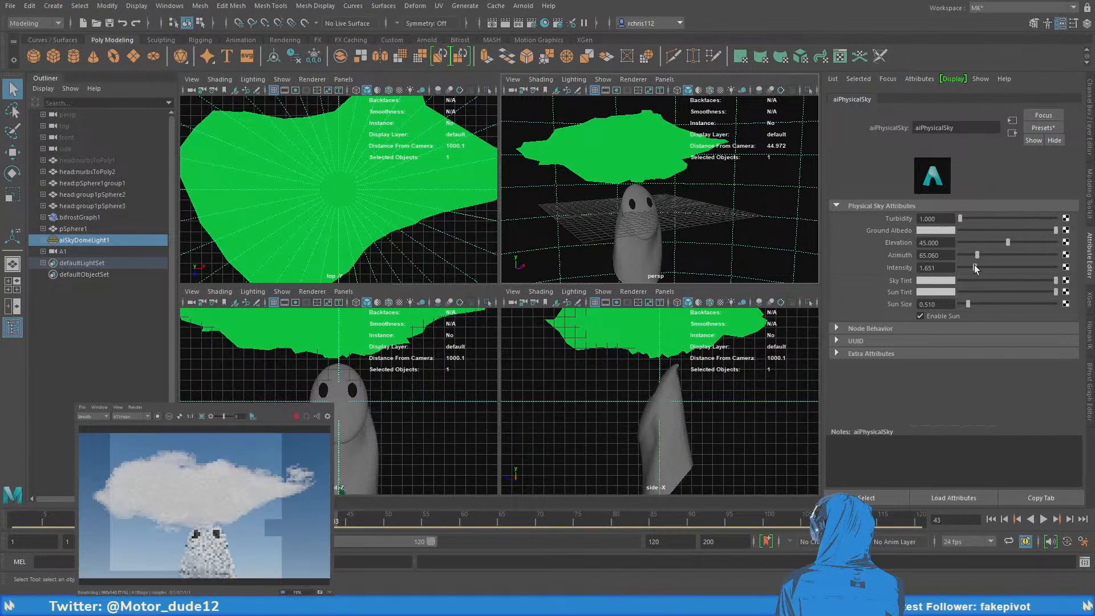
left_click_drag(975, 265, 977, 266)
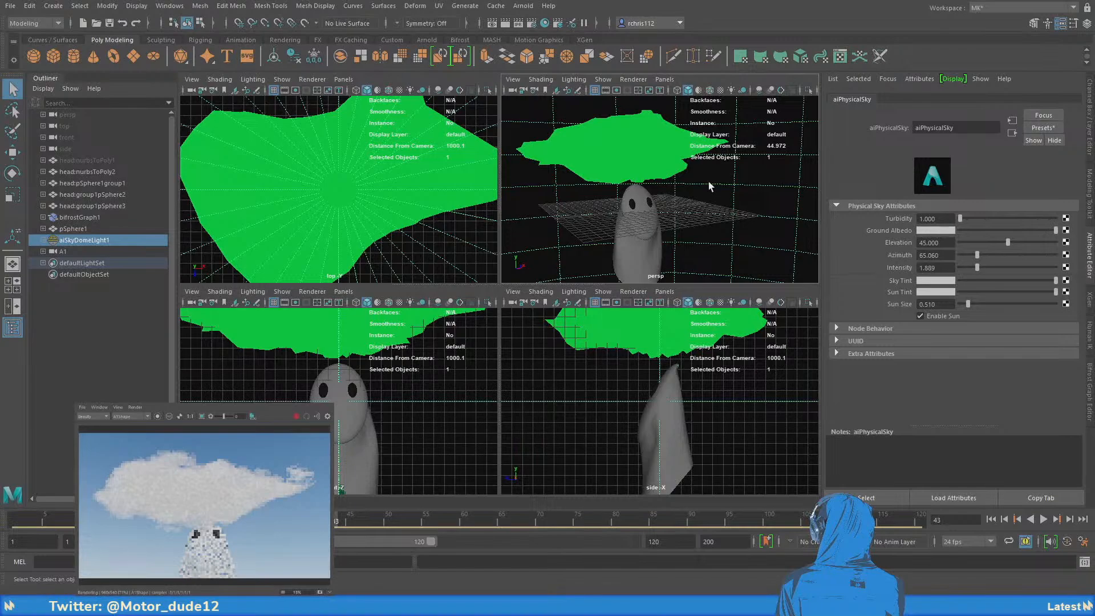
Examine the figure's cloth body and face in the perspective view from the side, below and front
left_click_drag(643, 185, 631, 209, "alt")
right_click_drag(630, 209, 726, 210, "alt")
middle_click_drag(726, 210, 734, 196, "alt")
left_click_drag(734, 195, 680, 202, "alt")
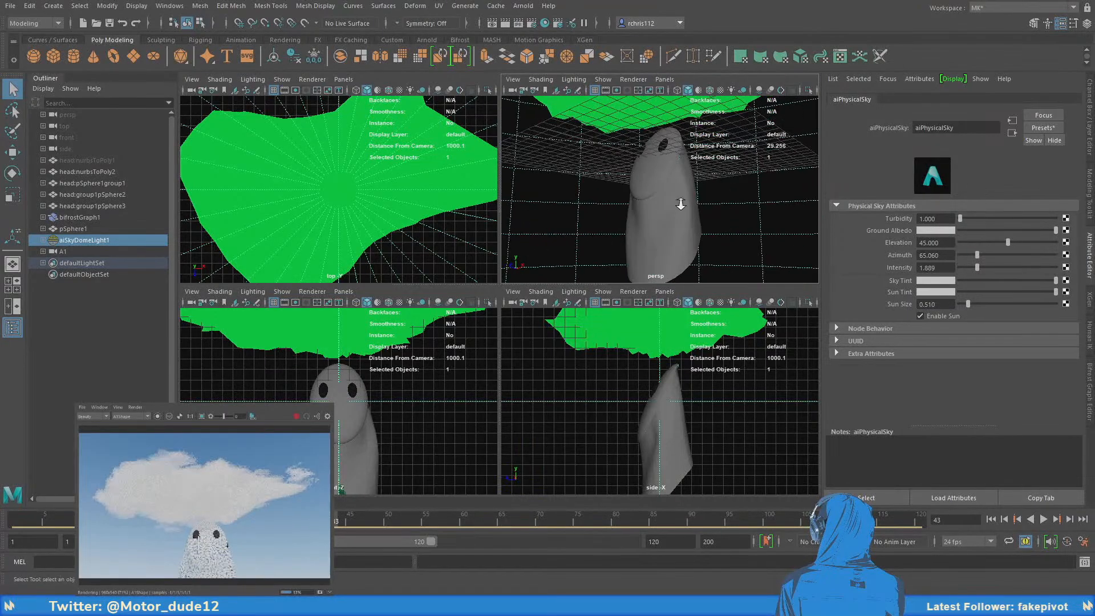
right_click_drag(681, 202, 690, 222, "alt")
left_click(691, 222)
left_click_drag(706, 210, 772, 205, "alt")
left_click(674, 200)
left_click(716, 201)
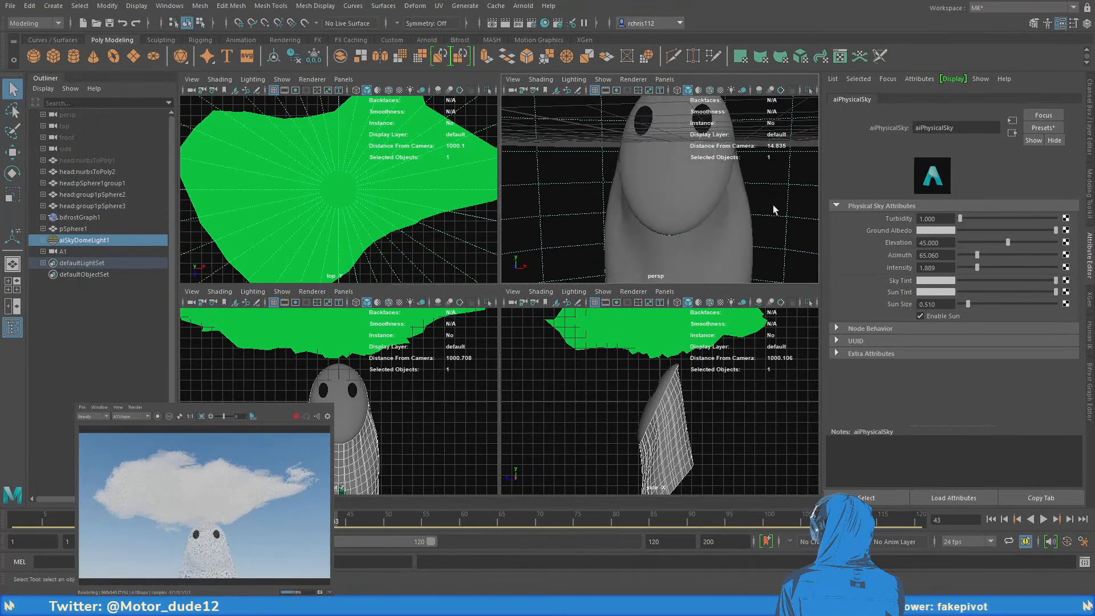
right_click_drag(772, 205, 675, 255, "alt")
left_click_drag(674, 254, 685, 227, "alt")
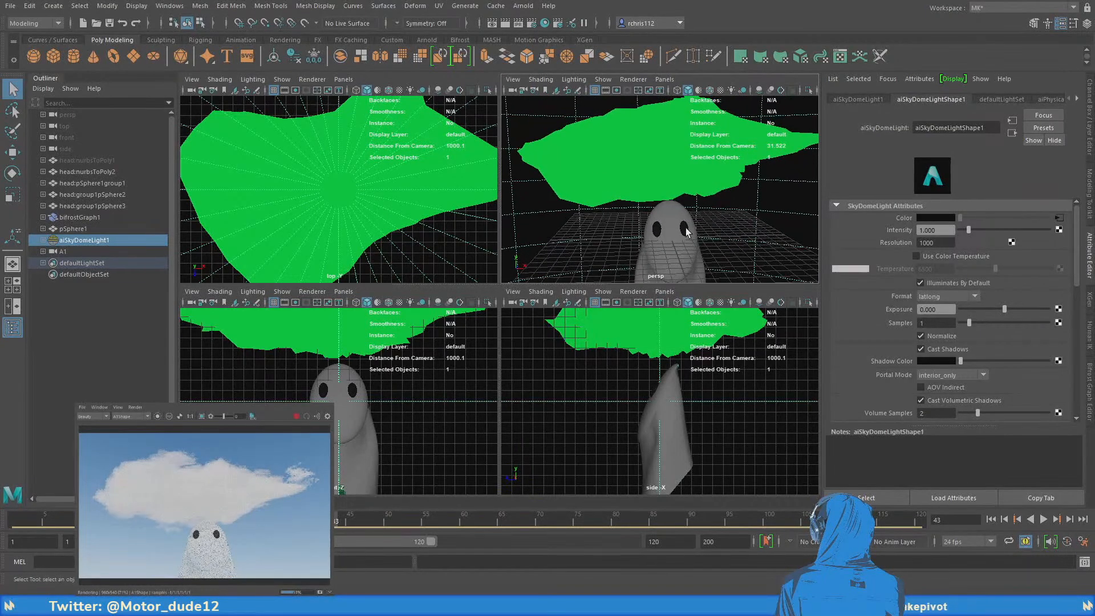
Select the cloud mesh above the head and move it slightly forward along its Z axis
left_click(672, 199)
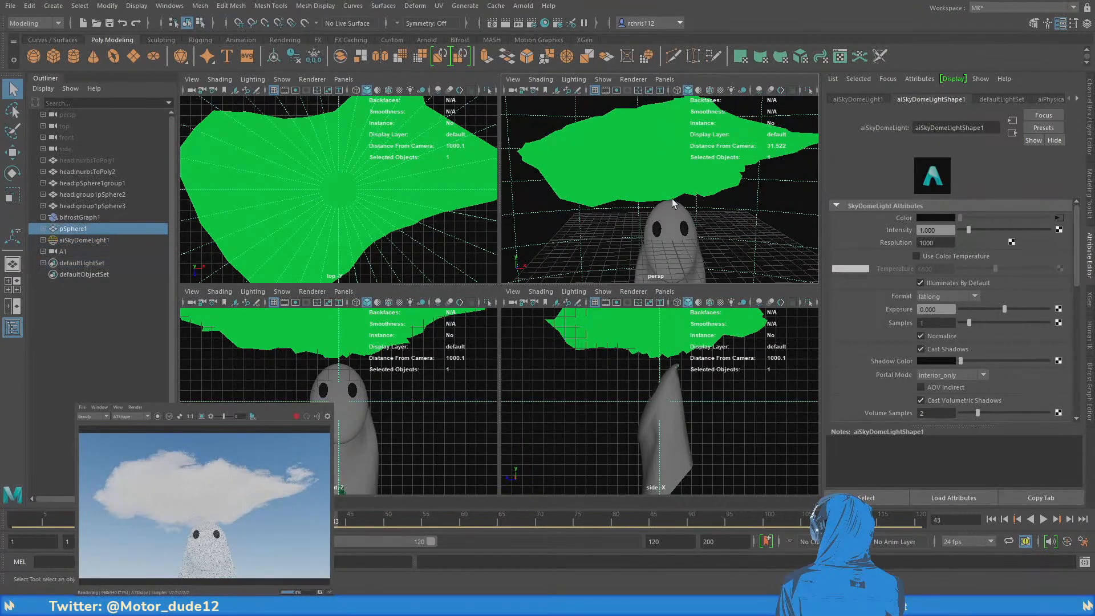
key("f")
key("w")
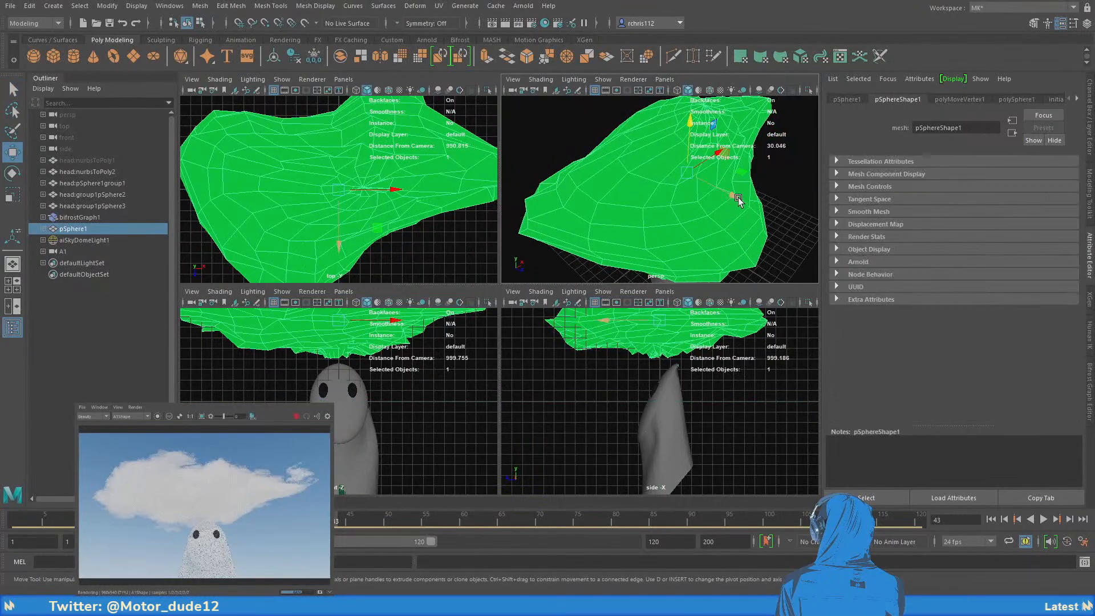
left_click_drag(781, 229, 627, 198)
key("shift+f")
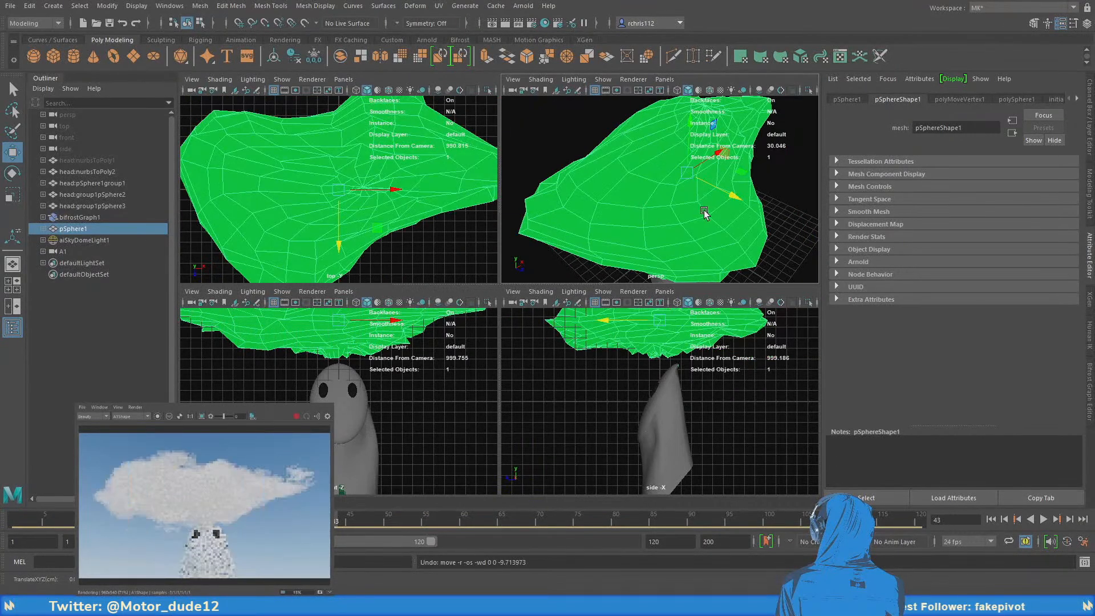
scroll(685, 204, "down", 3)
left_click_drag(723, 201, 725, 217)
Try to rotate the cloud mesh about its vertical axis, then undo the rotation
key("e")
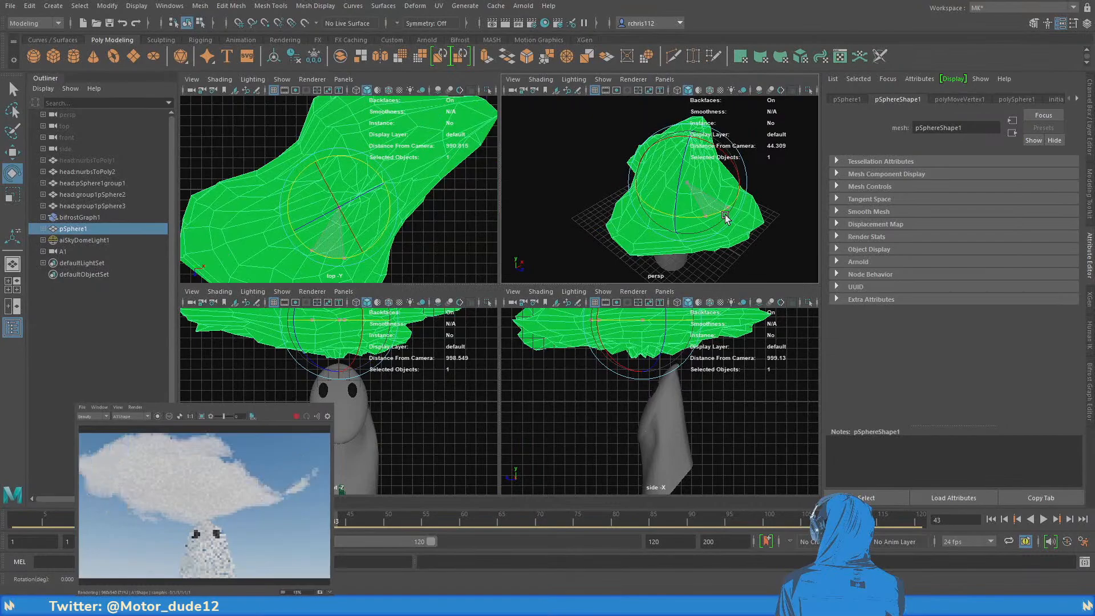
left_click_drag(725, 216, 666, 218)
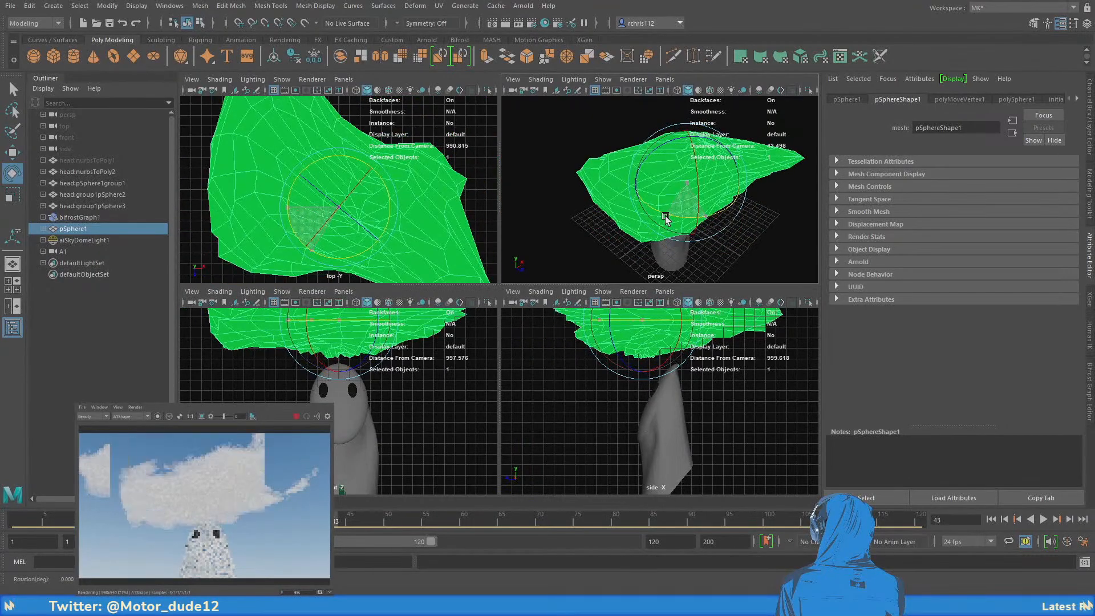
key("ctrl+z")
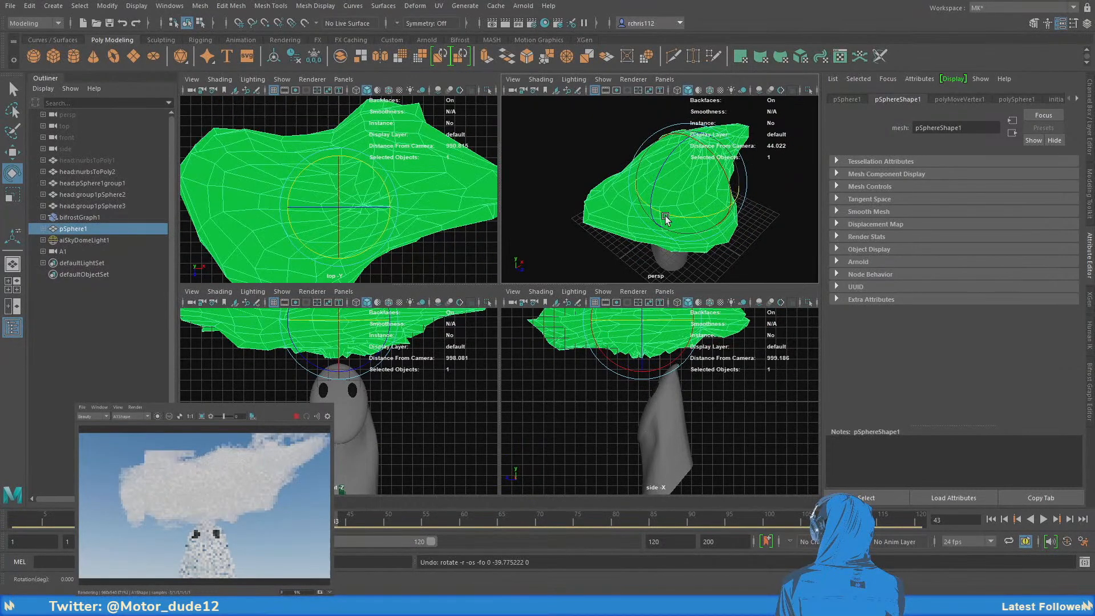
Try to pull soft-selected faces on the cloud's lower edge far down, undo the move, and return to object selection
left_click_drag(721, 203, 767, 188, "alt")
middle_click_drag(692, 199, 725, 207, "alt")
left_click_drag(725, 206, 716, 186, "alt")
key("q")
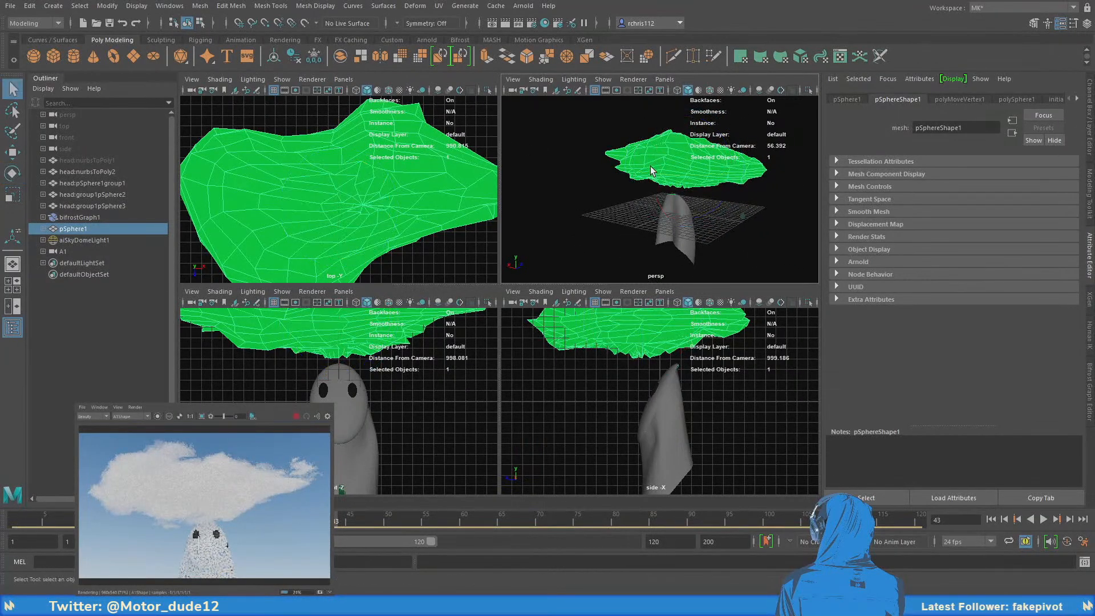
right_click_drag(652, 166, 651, 189)
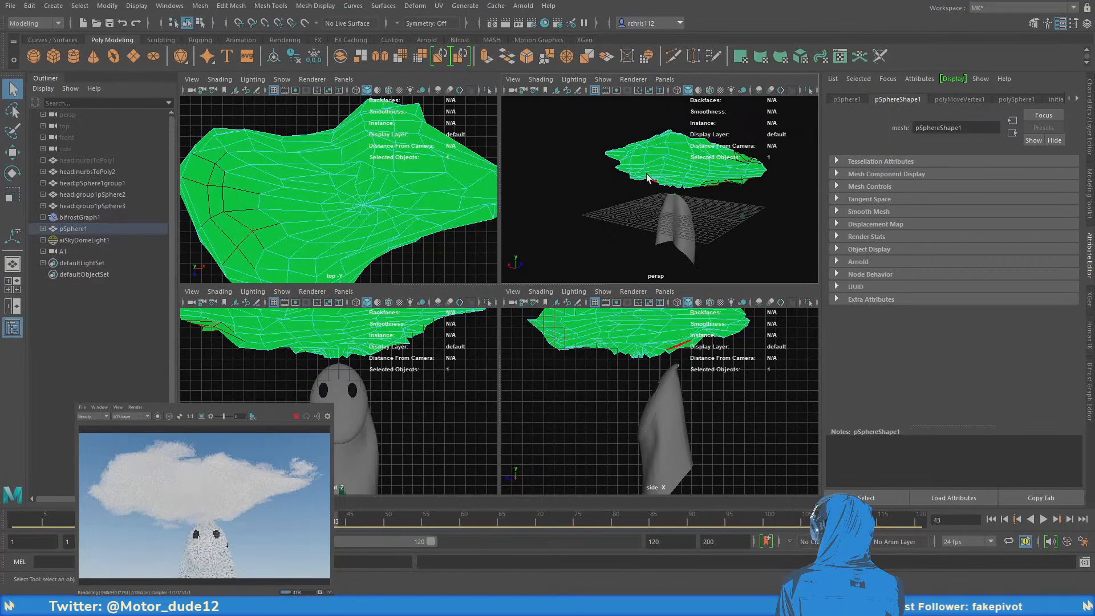
left_click(647, 178)
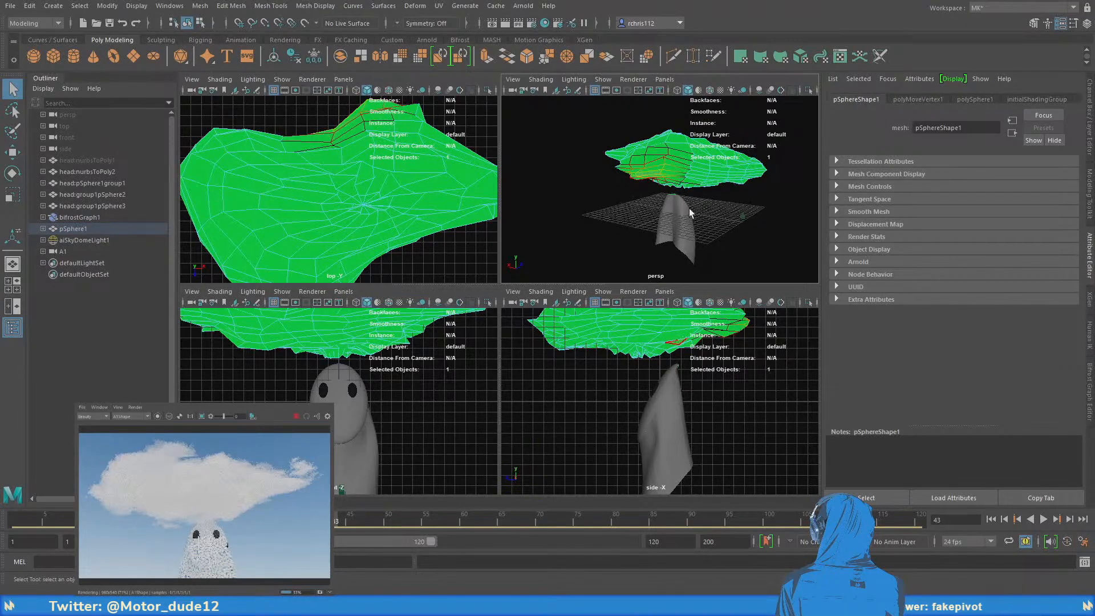
key("w")
left_click_drag(691, 212, 618, 206, "alt")
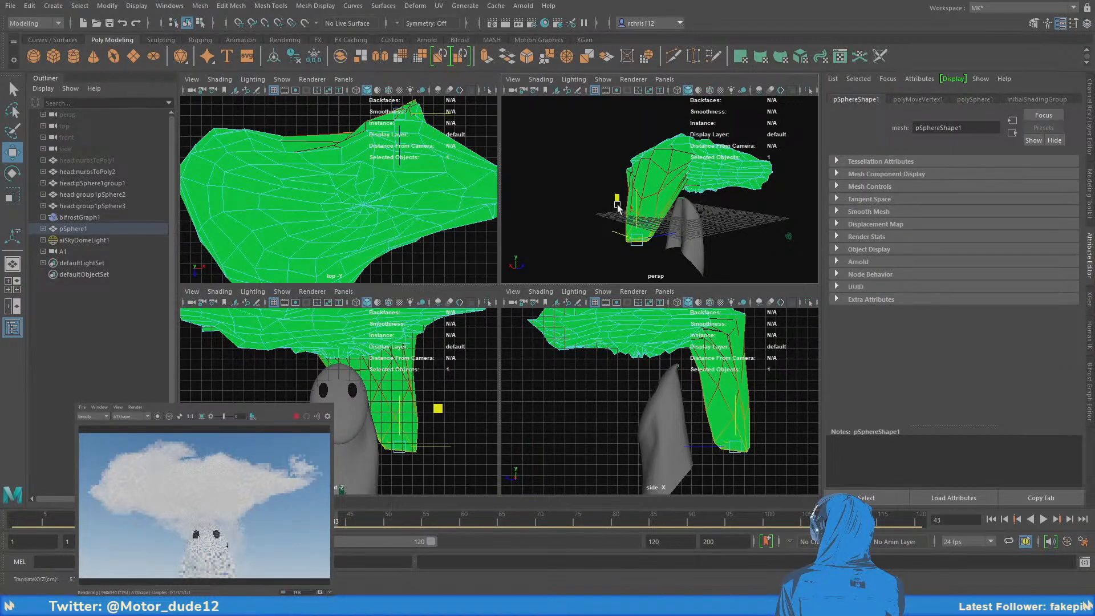
key("ctrl+z")
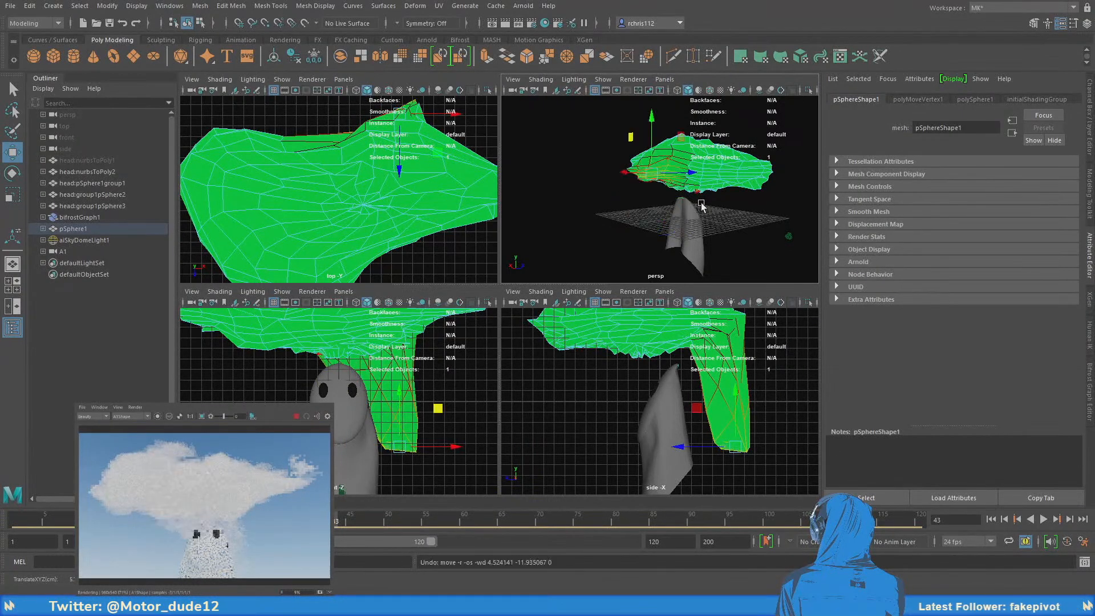
left_click(695, 164)
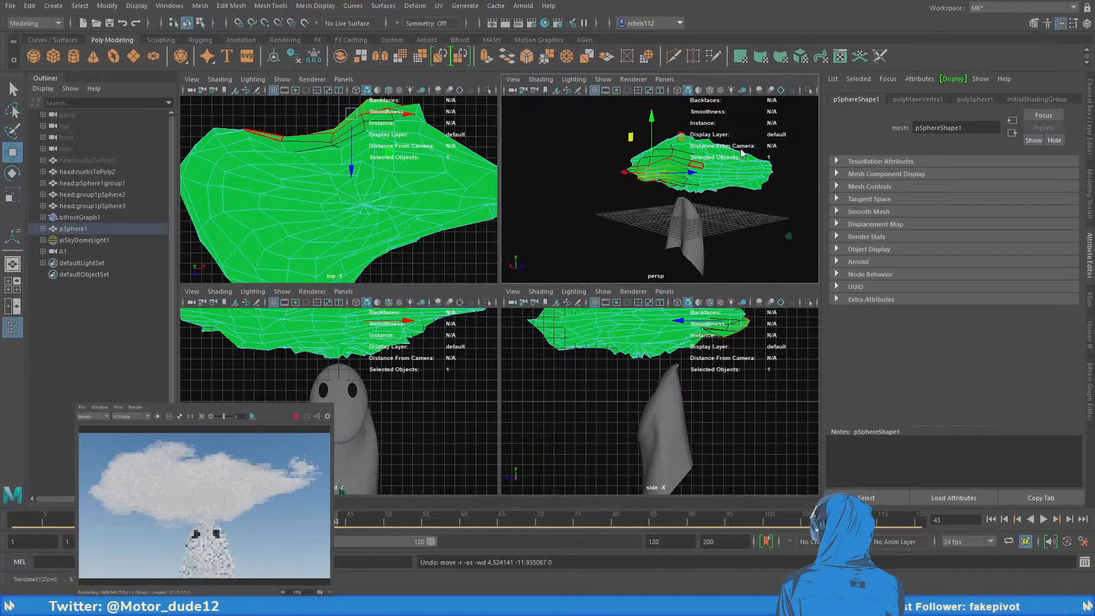
key("q")
key("F8")
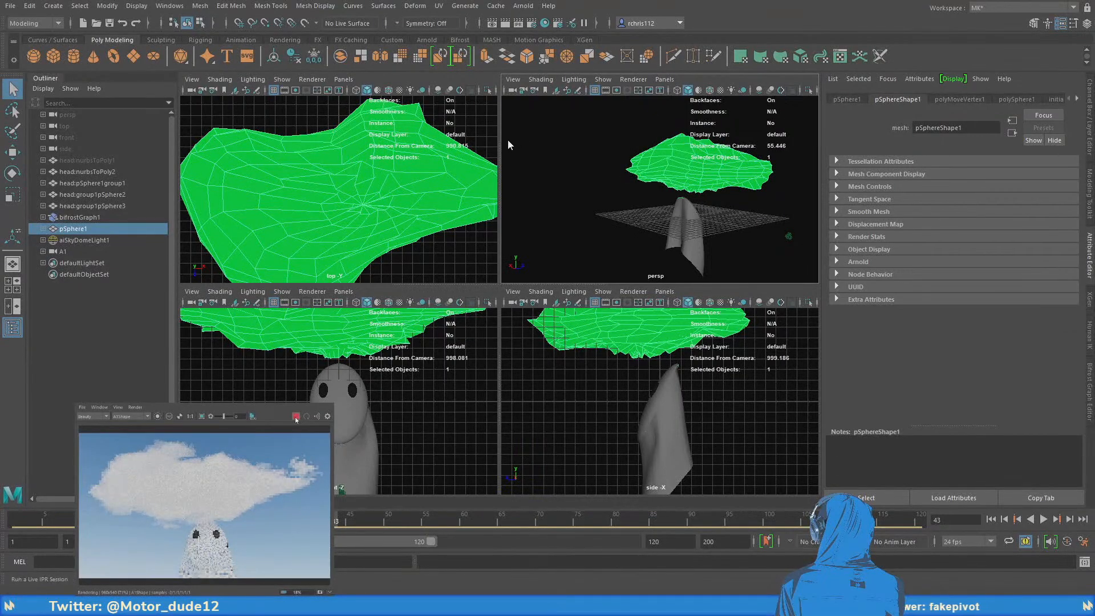